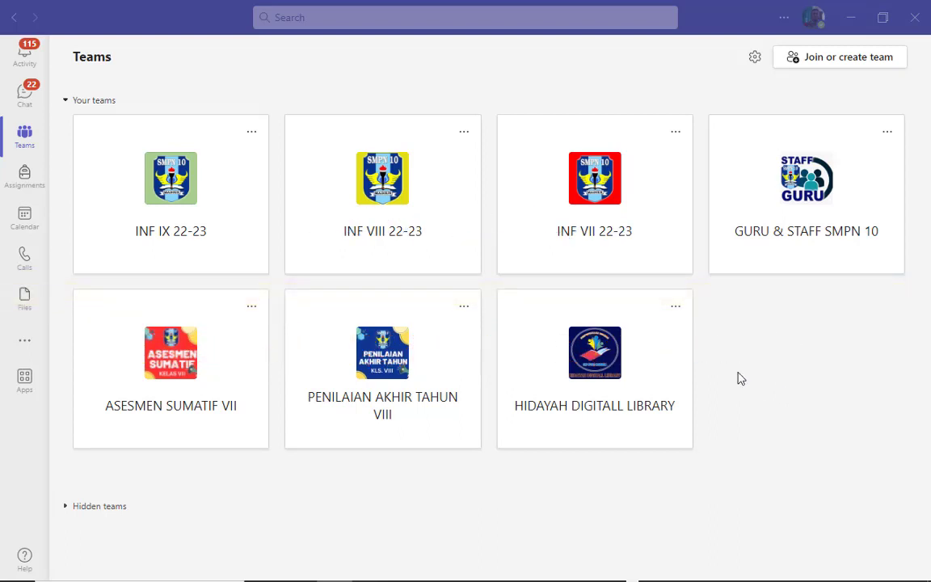
# Open the HIDAYAH DIGITALL LIBRARY team and go to its MODUL DIGITALL channel
pyautogui.click(604, 379)
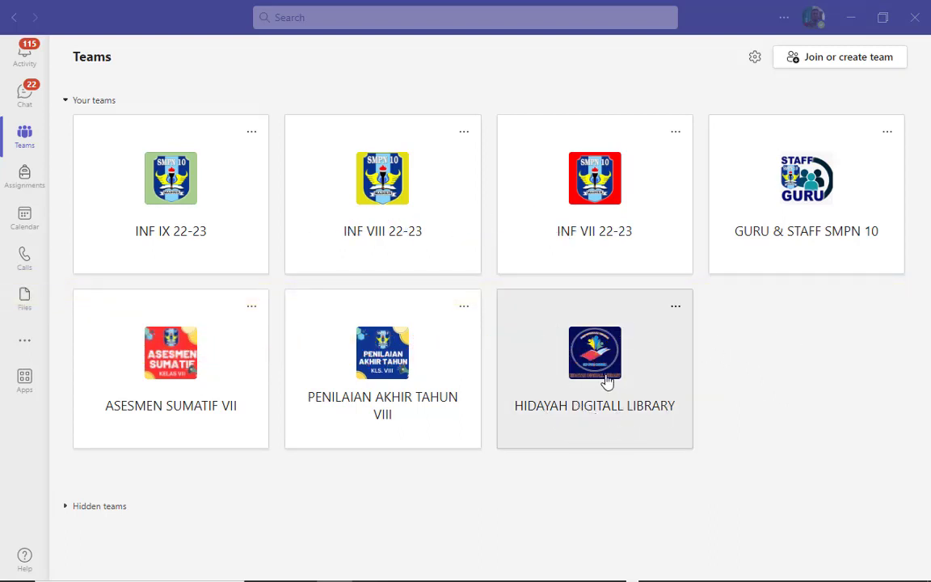
pyautogui.press('ctrl')
pyautogui.press('ctrl')
pyautogui.press('ctrl')
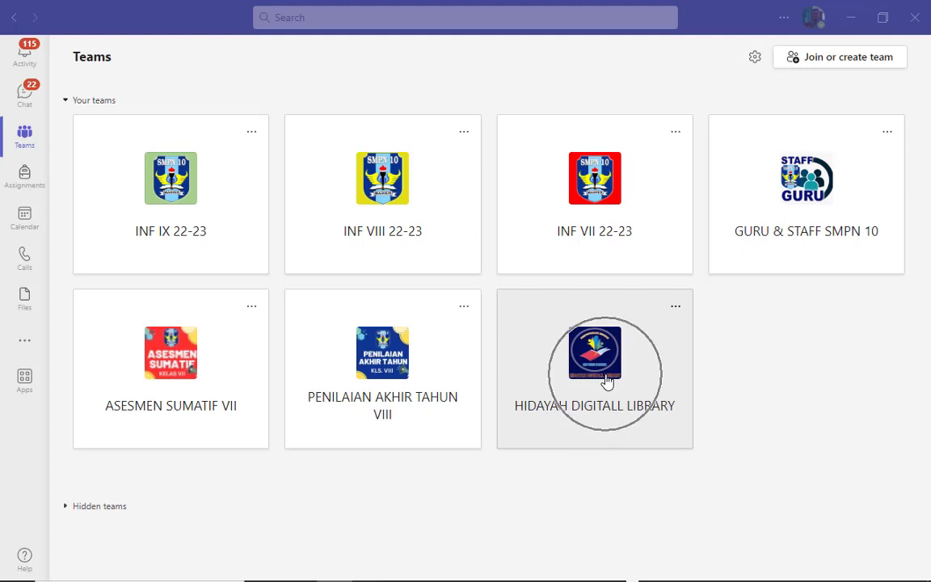
pyautogui.click(607, 381)
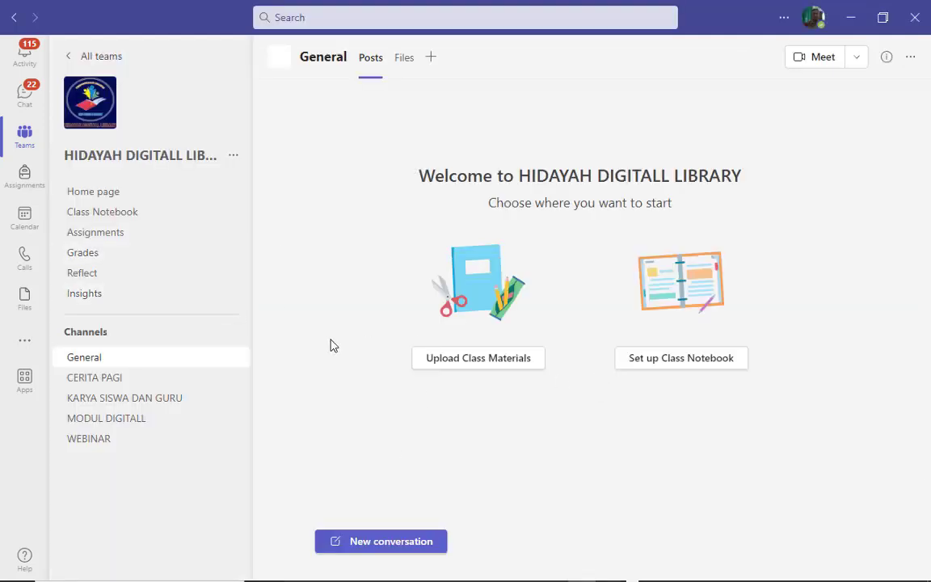
pyautogui.click(150, 428)
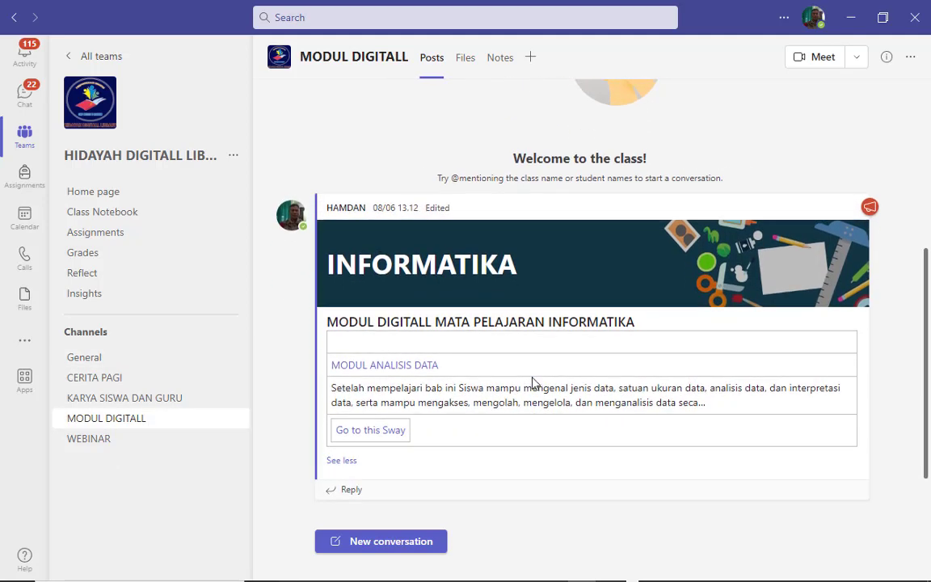
# Open the MODUL ANALISIS DATA Sway from the INFORMATIKA post in the channel
pyautogui.scroll(-1, 533, 378)
pyautogui.press('ctrl')
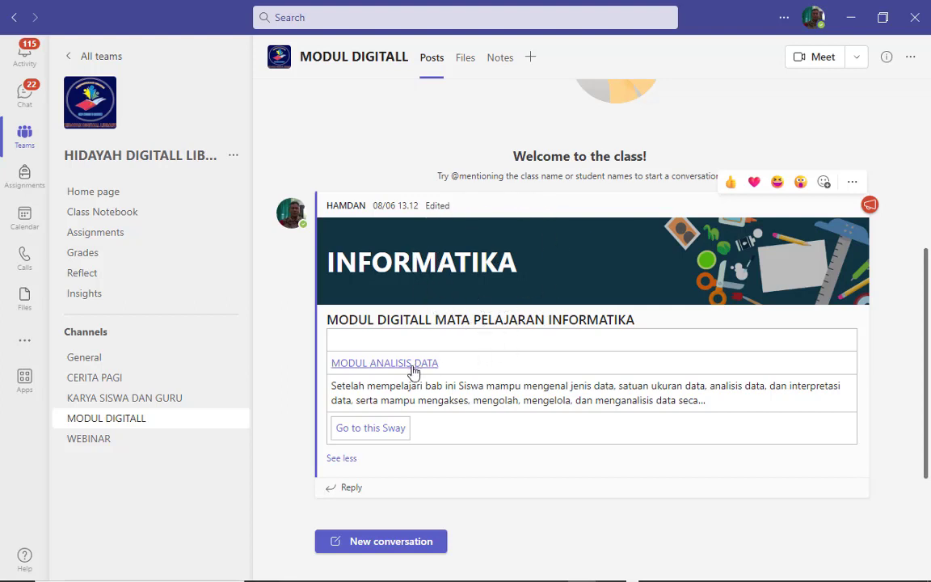
pyautogui.press('ctrl')
pyautogui.press('ctrl')
pyautogui.press('ctrl')
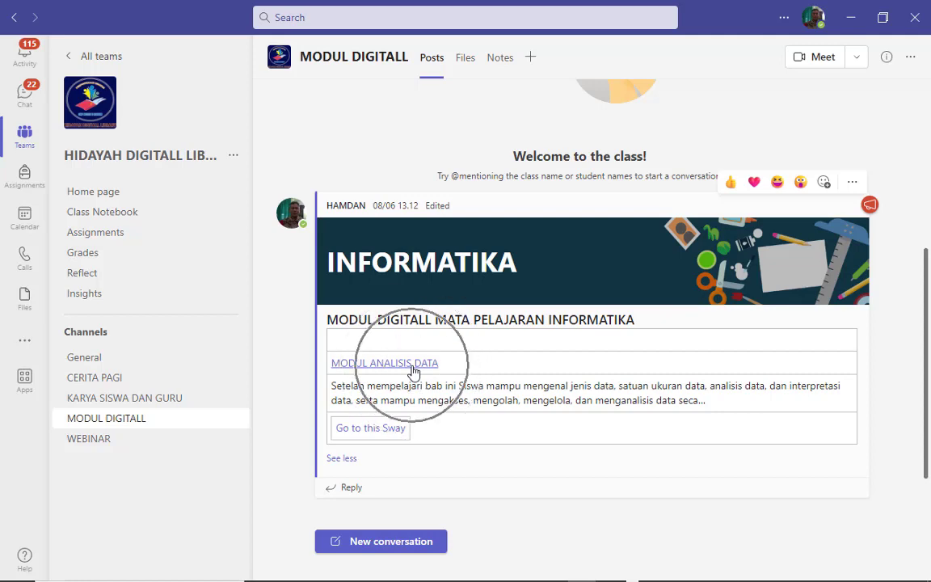
pyautogui.click(414, 365)
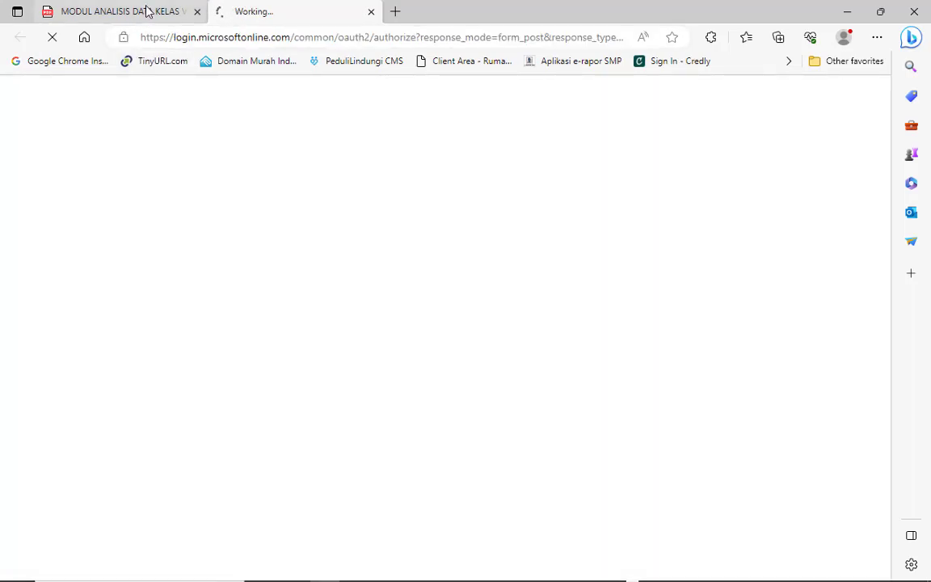
# Look back through the opening pages of the MODUL ANALISIS DATA KELAS VII PDF and close it
pyautogui.click(147, 11)
pyautogui.scroll(5, 540, 370)
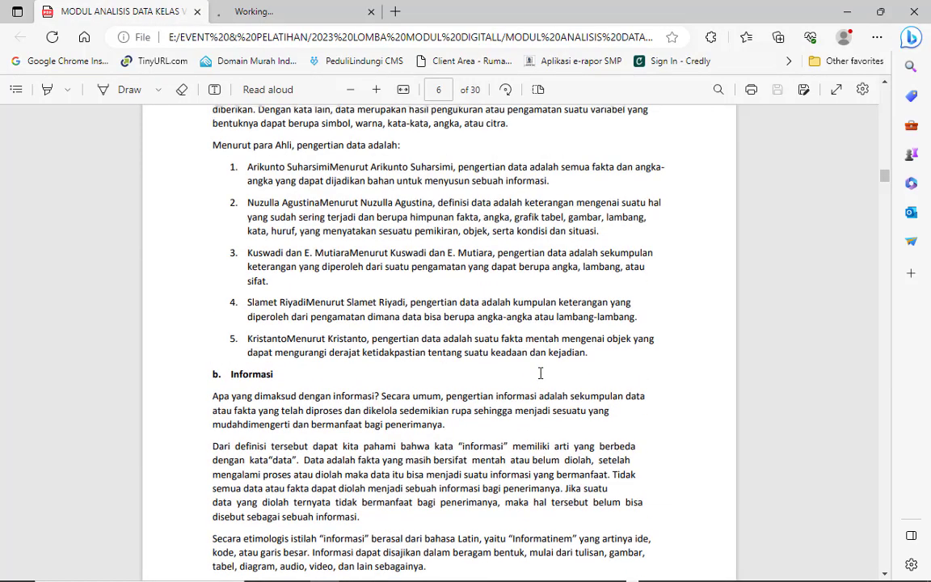
pyautogui.scroll(10, 540, 373)
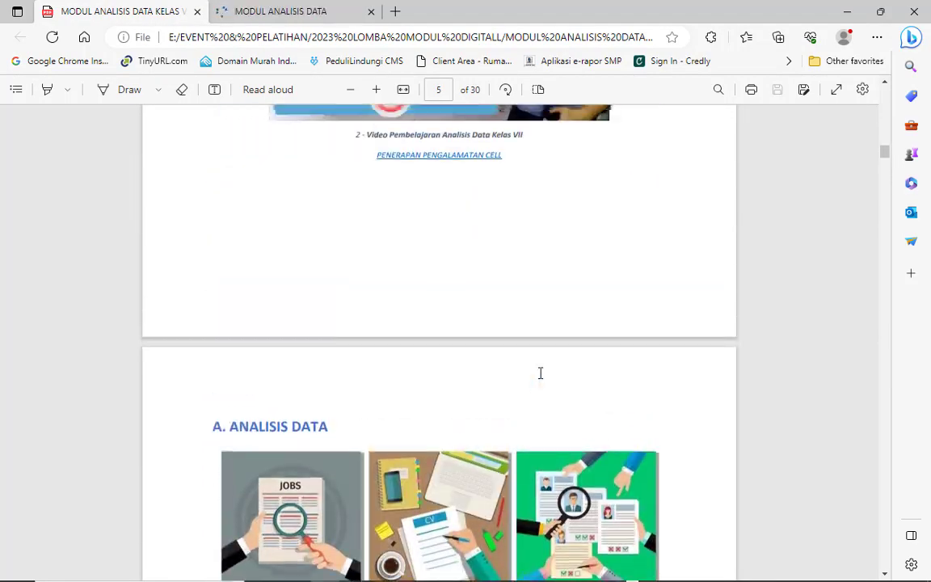
pyautogui.scroll(15, 540, 372)
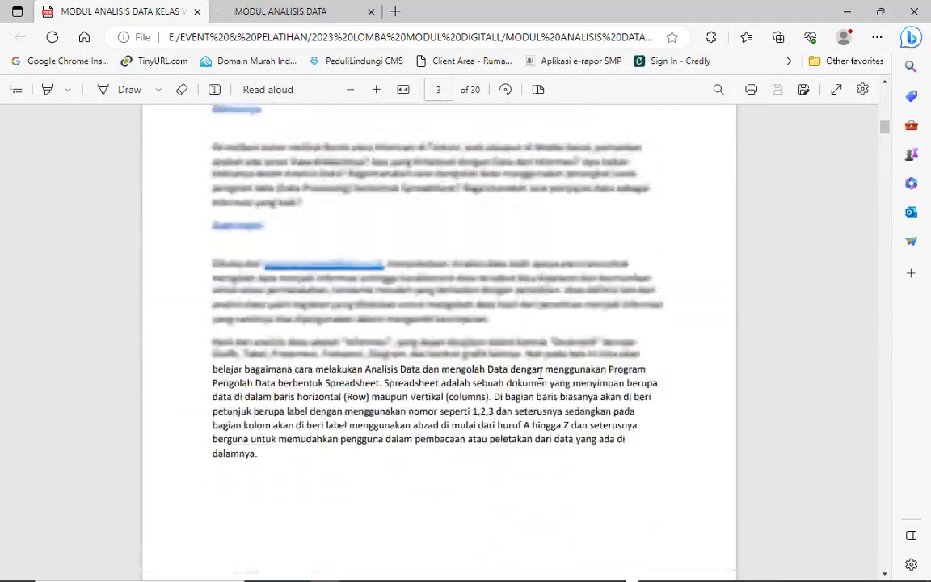
pyautogui.scroll(15, 540, 373)
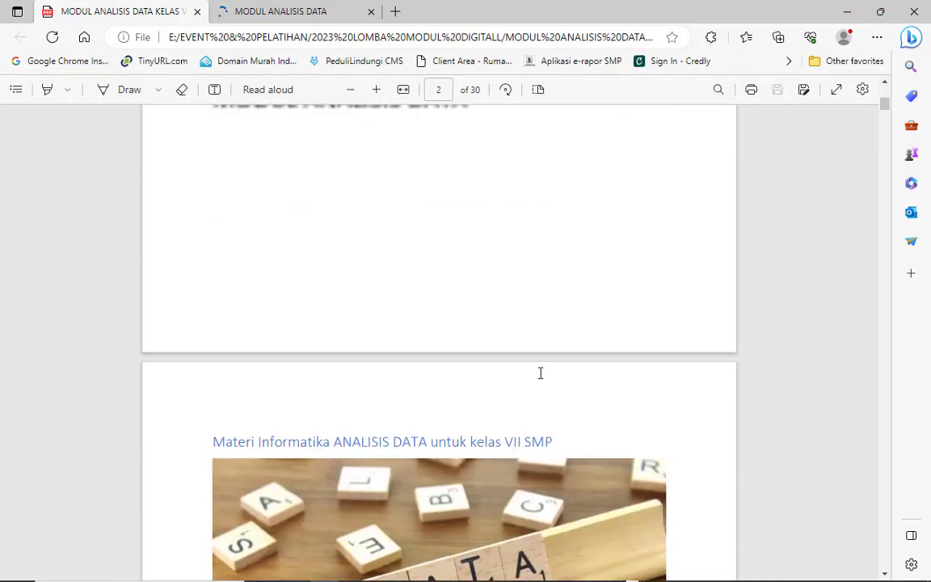
pyautogui.scroll(5, 540, 372)
pyautogui.click(198, 11)
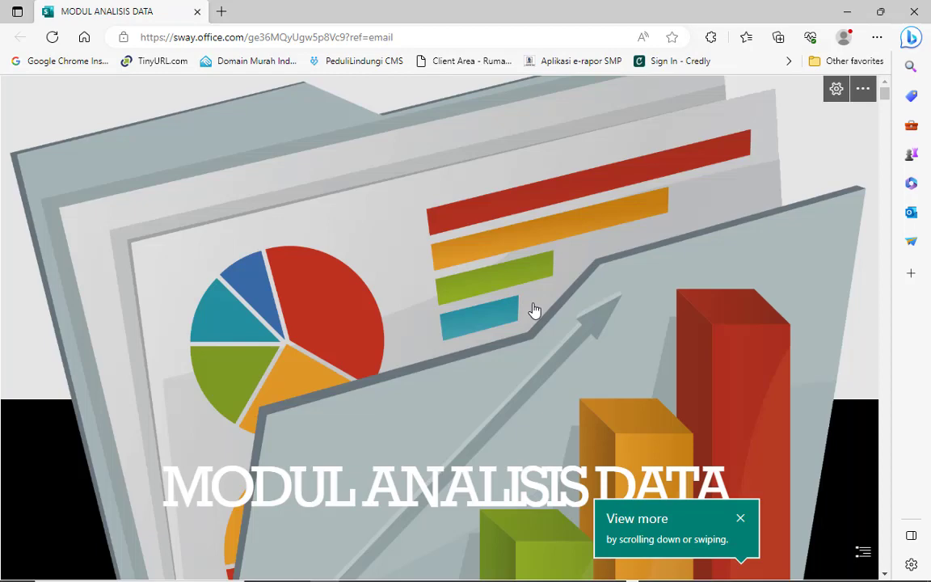
# Examine the Sway module from its title through Tujuan Pembelajaran, Menanya and Apersepsi to the MATERI ANALISIS DATA heading
pyautogui.scroll(-1, 533, 310)
pyautogui.scroll(-1, 533, 310)
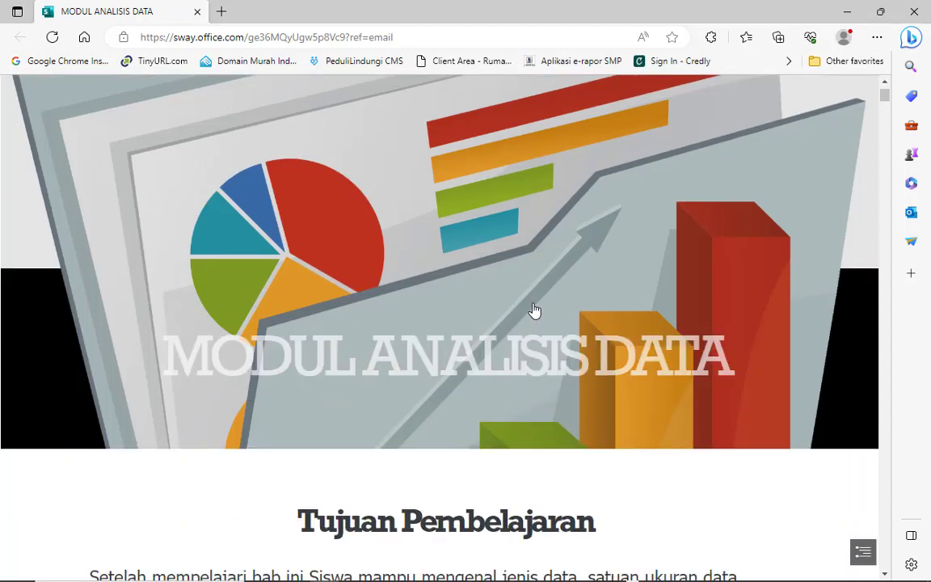
pyautogui.scroll(-2, 533, 310)
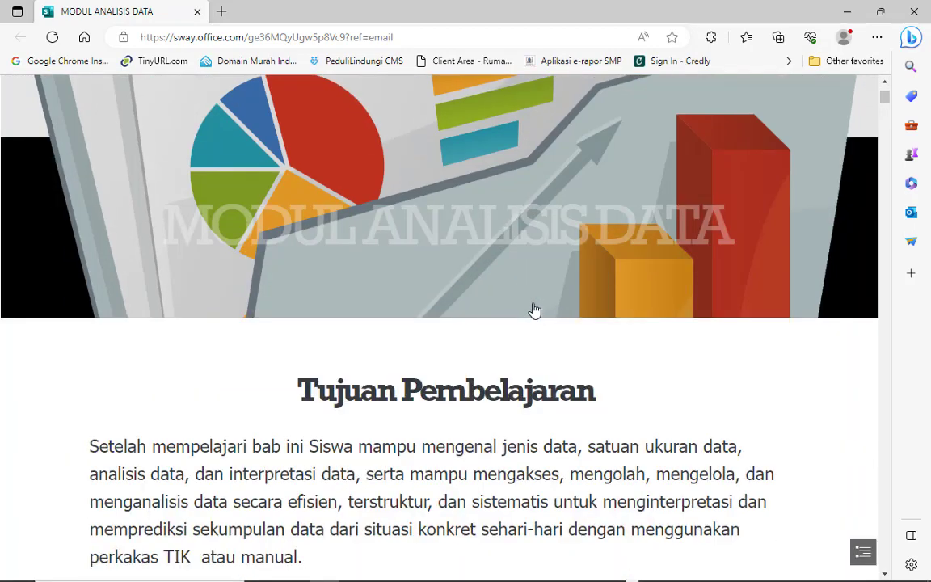
pyautogui.scroll(-1, 533, 310)
pyautogui.scroll(-1, 534, 310)
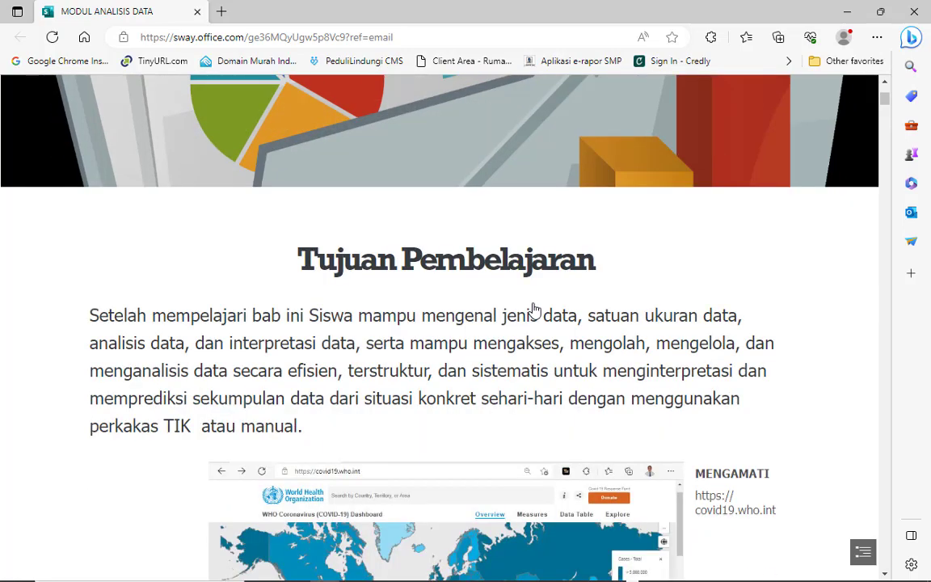
pyautogui.scroll(-4, 534, 310)
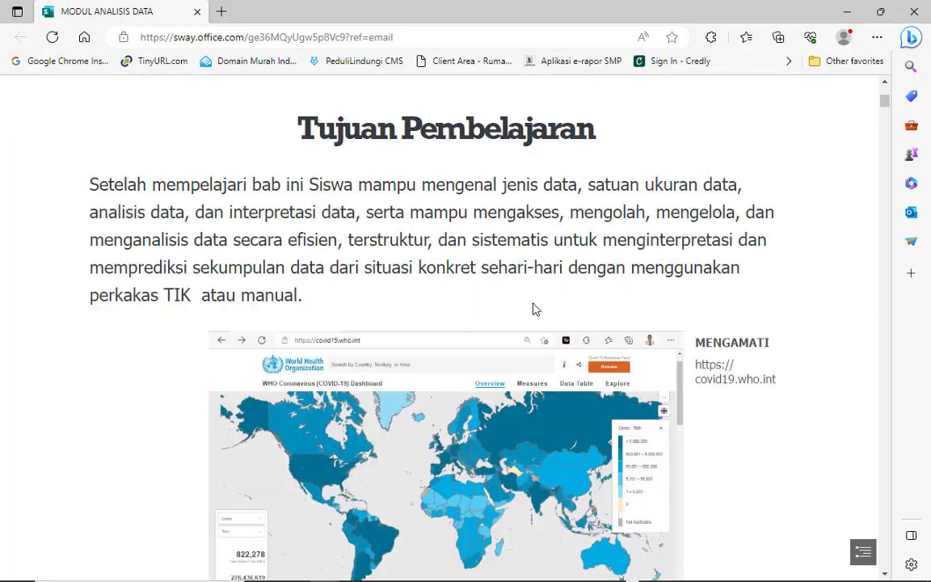
pyautogui.scroll(-5, 534, 309)
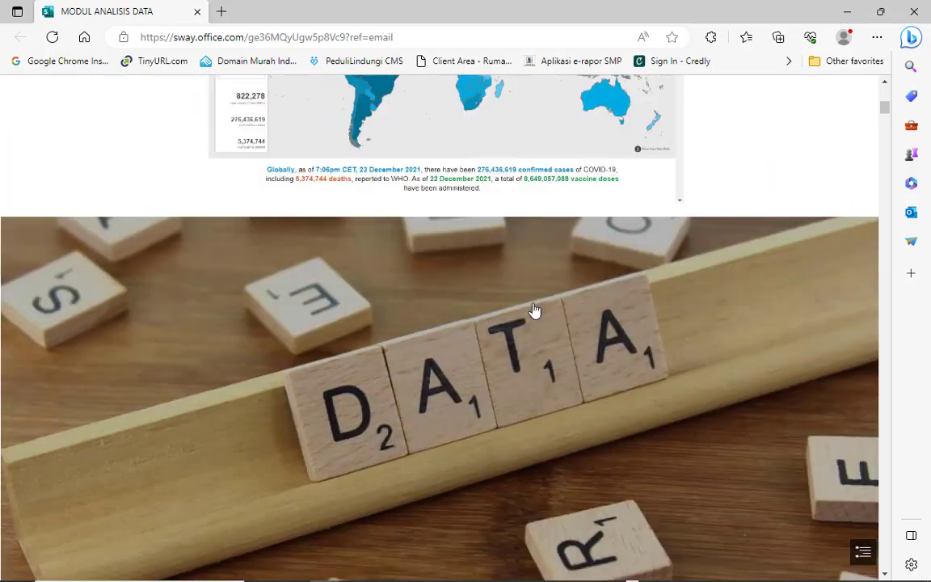
pyautogui.scroll(-3, 534, 310)
pyautogui.scroll(-3, 534, 310)
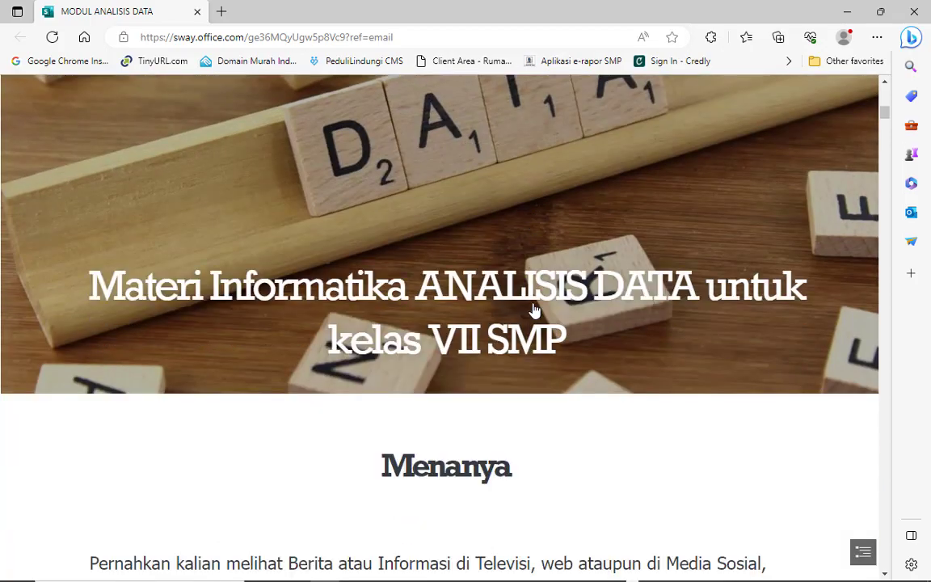
pyautogui.scroll(-8, 535, 310)
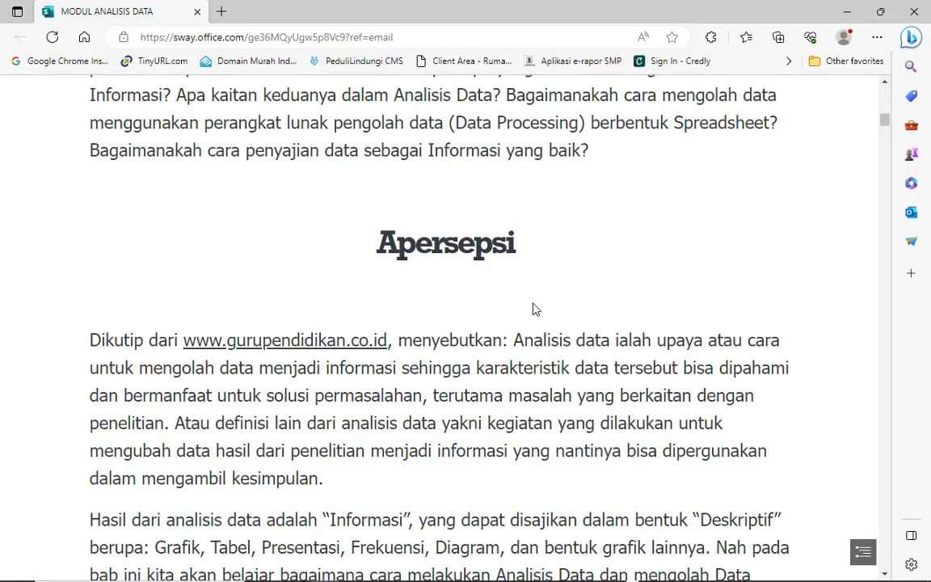
pyautogui.scroll(-9, 534, 310)
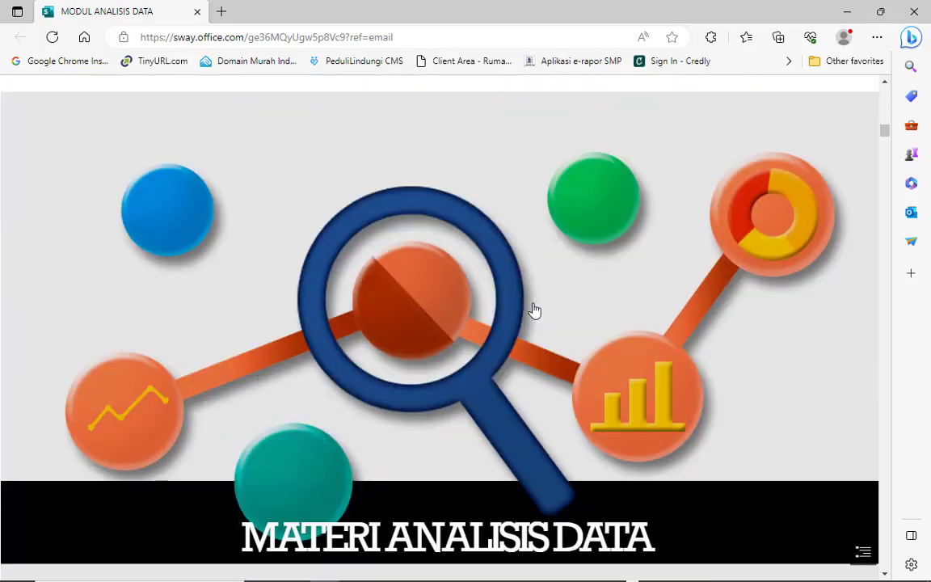
# Review the embedded learning video and the ANALISIS DATA section with its definitions of data and information
pyautogui.scroll(-2, 534, 310)
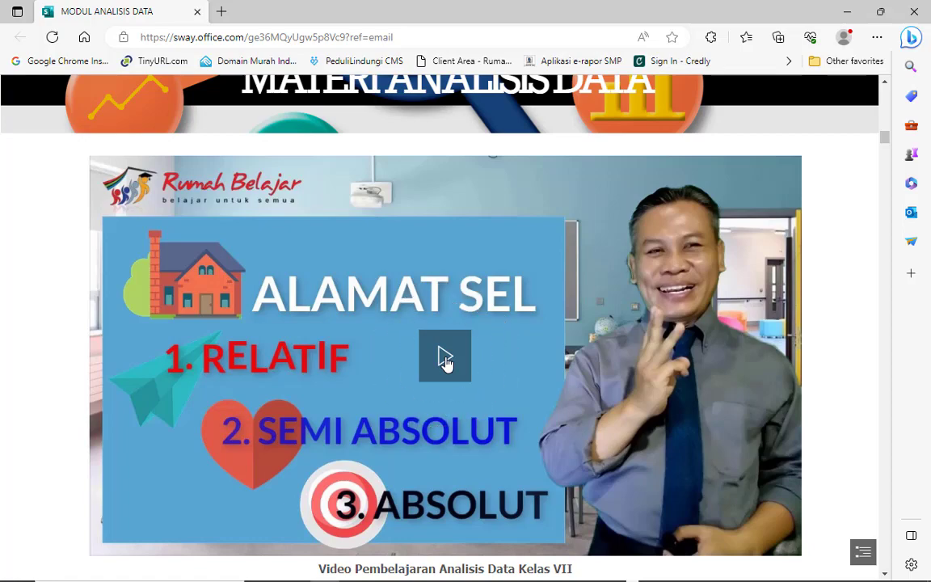
pyautogui.scroll(-3, 444, 358)
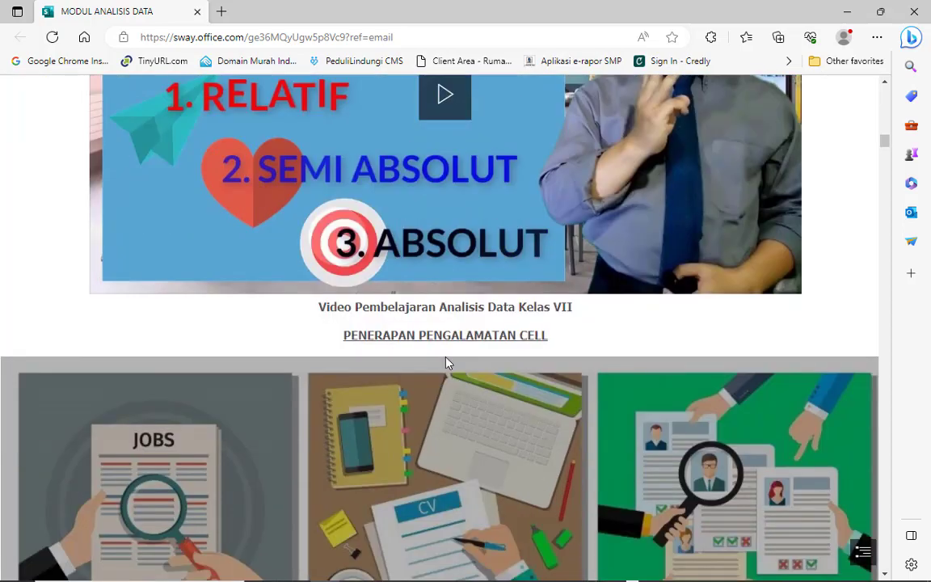
pyautogui.scroll(-3, 447, 364)
pyautogui.scroll(-2, 447, 364)
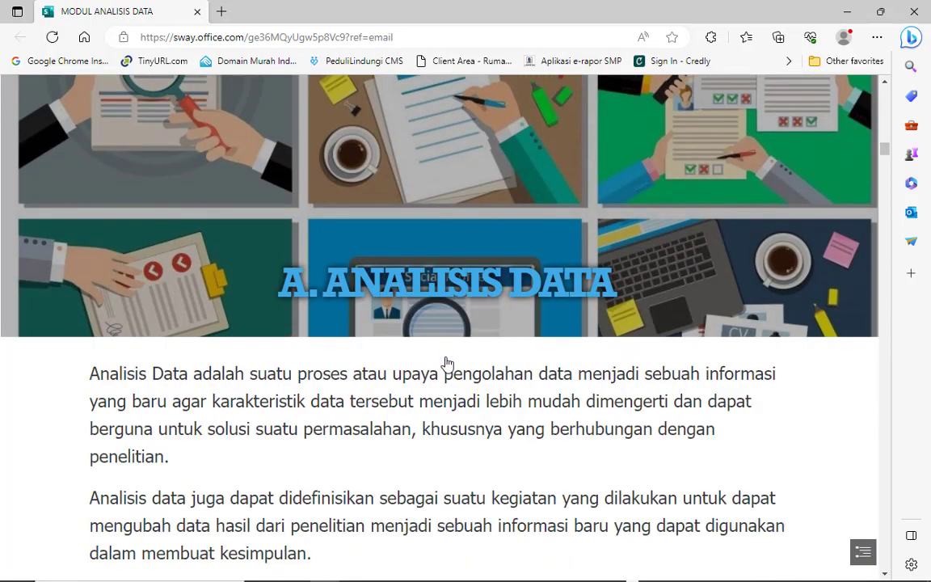
pyautogui.scroll(-10, 447, 364)
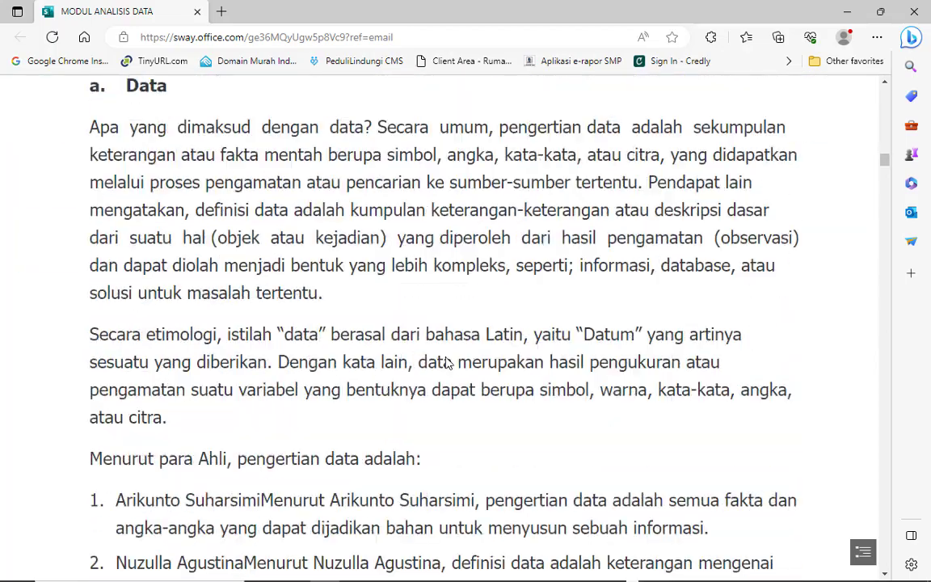
pyautogui.scroll(-14, 447, 364)
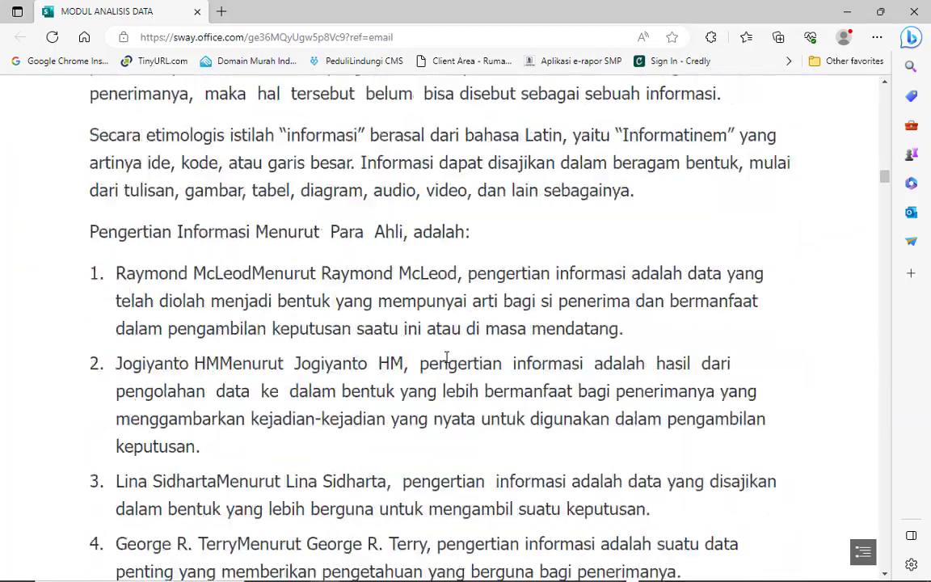
pyautogui.scroll(-3, 447, 358)
# Review the TUGAS LITERASI DATA ANALIS assignment and the PENGALAMATAN CELL section further down the Sway
pyautogui.moveTo(884, 181); pyautogui.dragTo(848, 455)
pyautogui.scroll(-2, 421, 294)
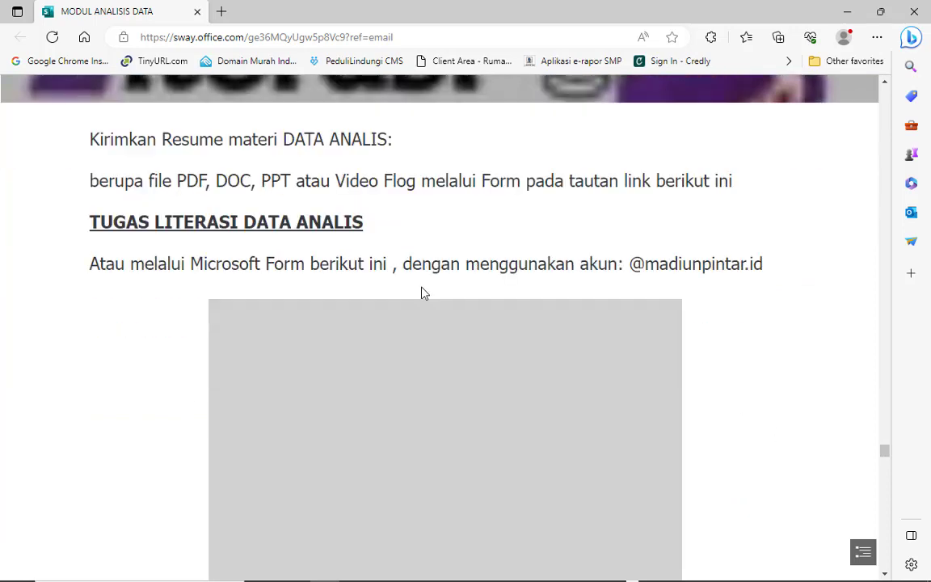
pyautogui.scroll(-1, 421, 293)
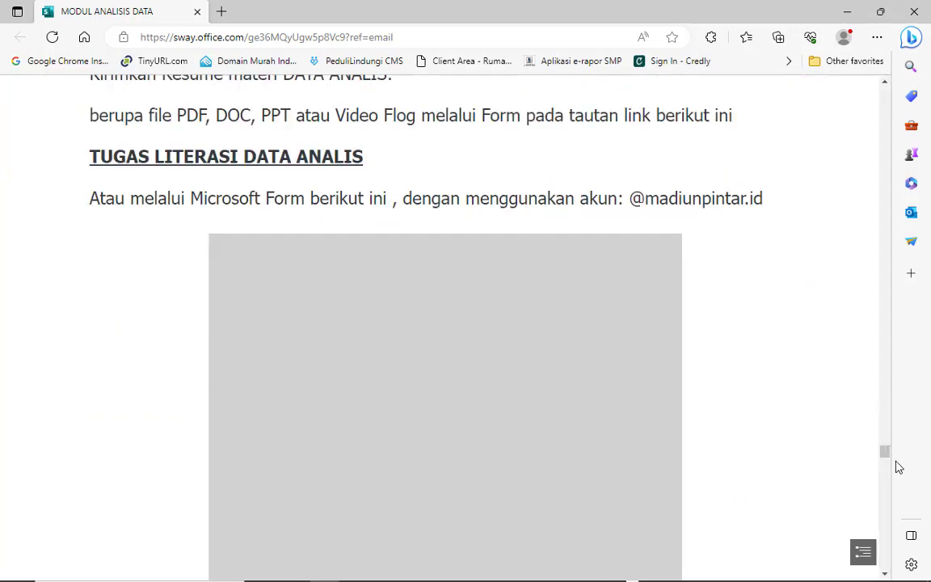
pyautogui.moveTo(886, 455); pyautogui.dragTo(884, 490)
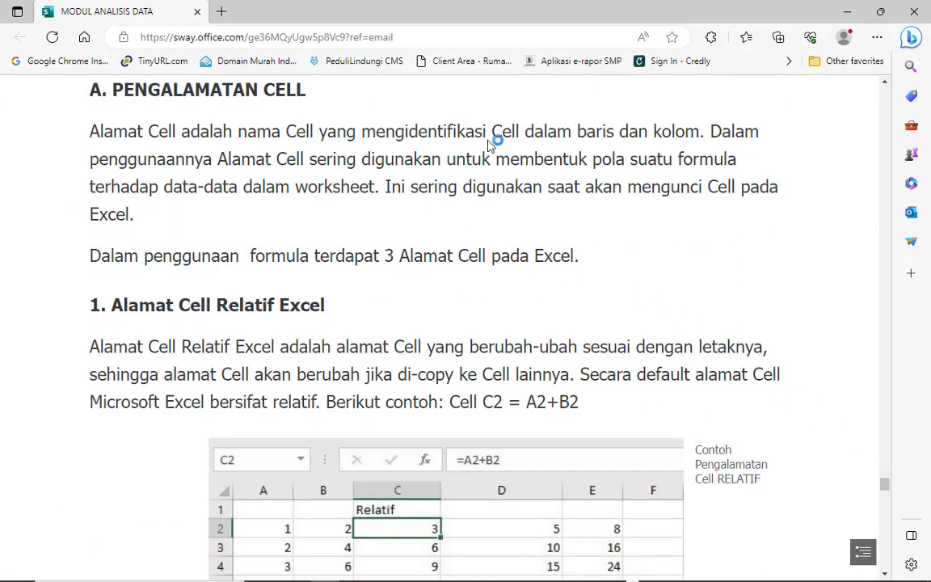
# Minimize the browser, Teams and the remaining open windows to reach the desktop
pyautogui.click(845, 17)
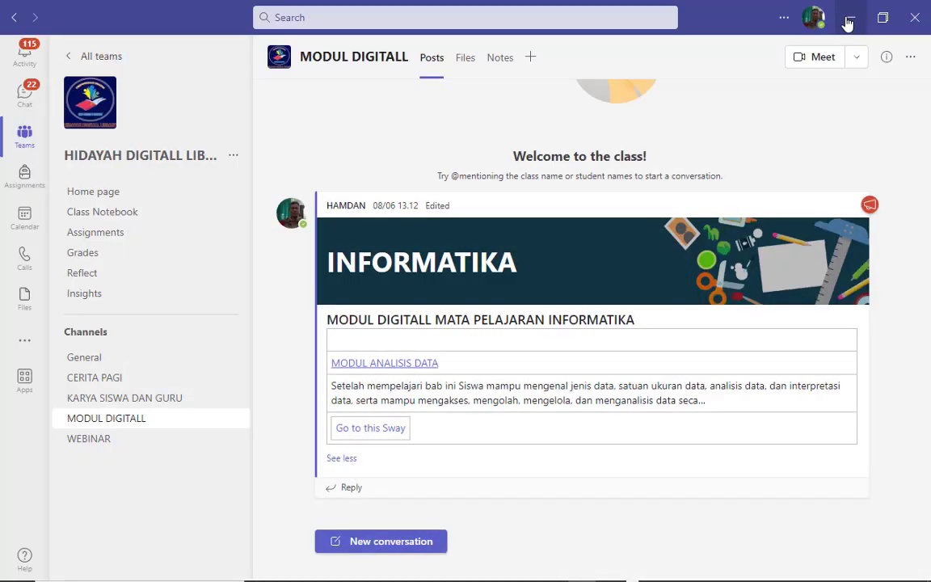
pyautogui.click(847, 18)
pyautogui.click(845, 13)
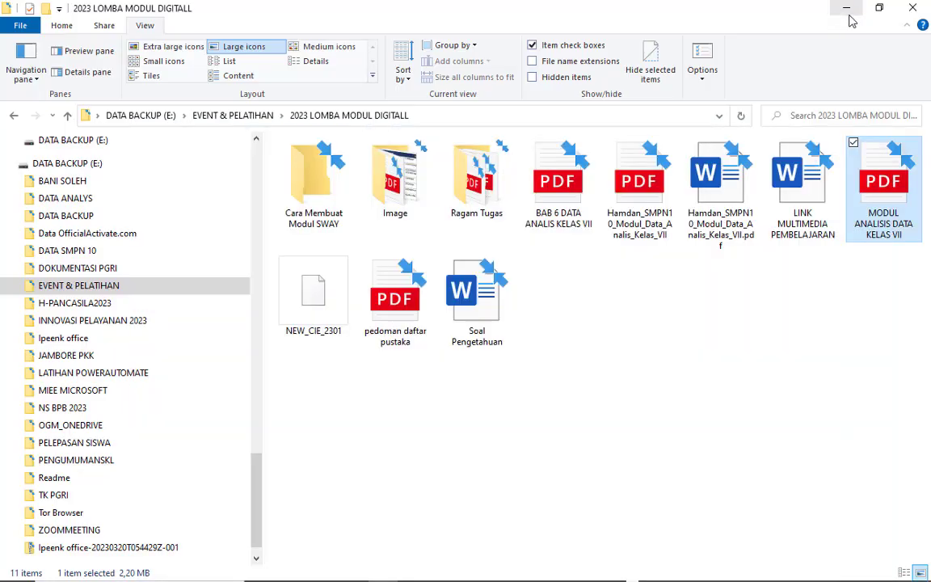
pyautogui.click(850, 16)
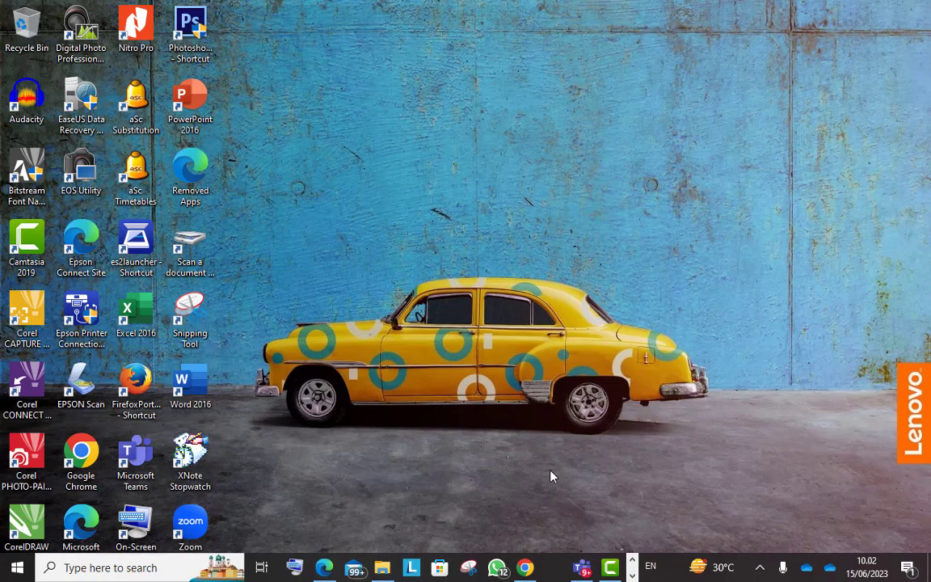
# Switch to Document1, the JUDUL MODUL outline, in Word
pyautogui.hotkey('alt', 'Tab')
pyautogui.hotkey('alt', 'Tab')
pyautogui.hotkey('alt', 'Tab')
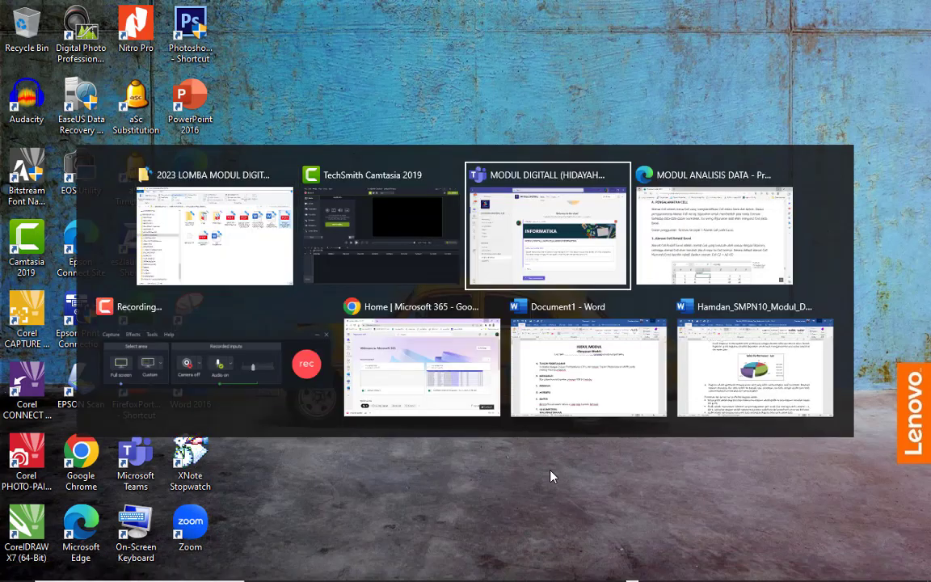
pyautogui.hotkey('alt', 'Tab')
pyautogui.hotkey('alt', 'Tab')
pyautogui.hotkey('alt', 'Tab')
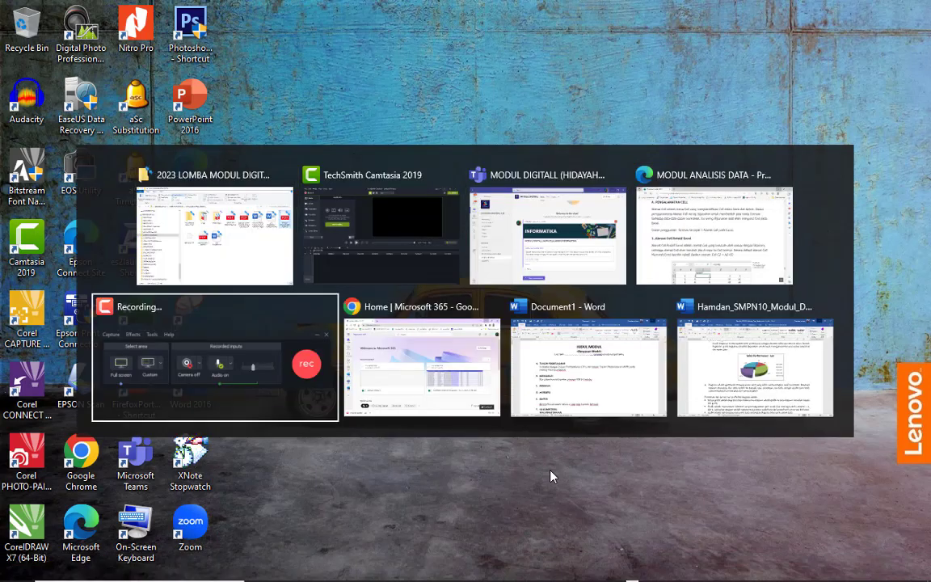
pyautogui.hotkey('alt', 'Tab')
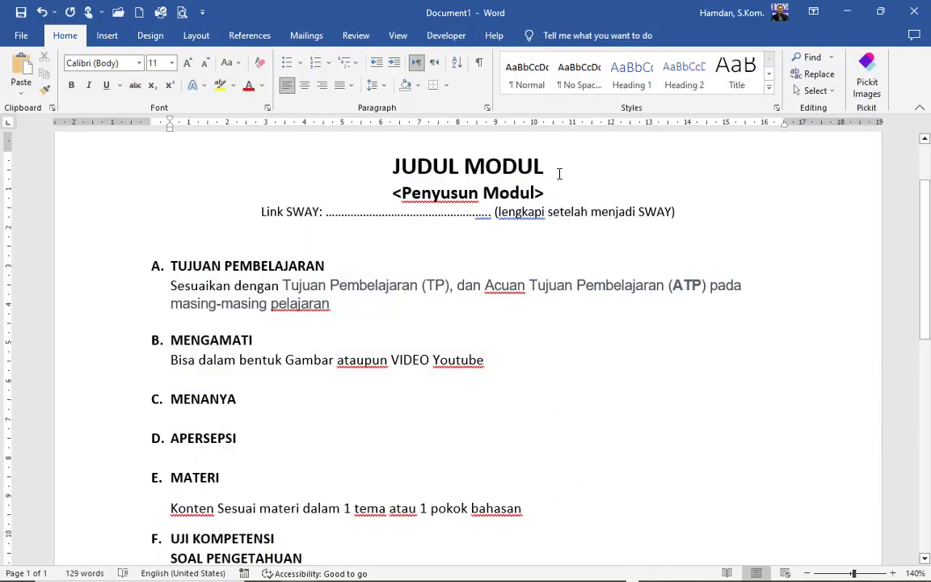
pyautogui.press('ctrl')
pyautogui.press('ctrl')
pyautogui.press('ctrl')
pyautogui.press('ctrl')
pyautogui.press('ctrl')
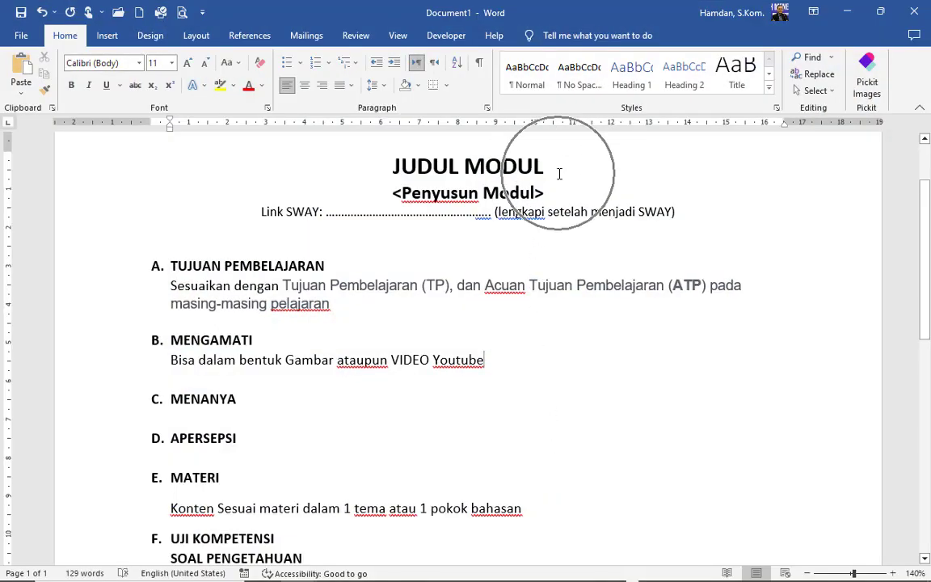
# Examine the outline's JUDUL MODUL title, Penyusun Modul and Link SWAY lines and the TUJUAN PEMBELAJARAN and MENGAMATI sections
pyautogui.press('ctrl')
pyautogui.press('ctrl')
pyautogui.press('ctrl')
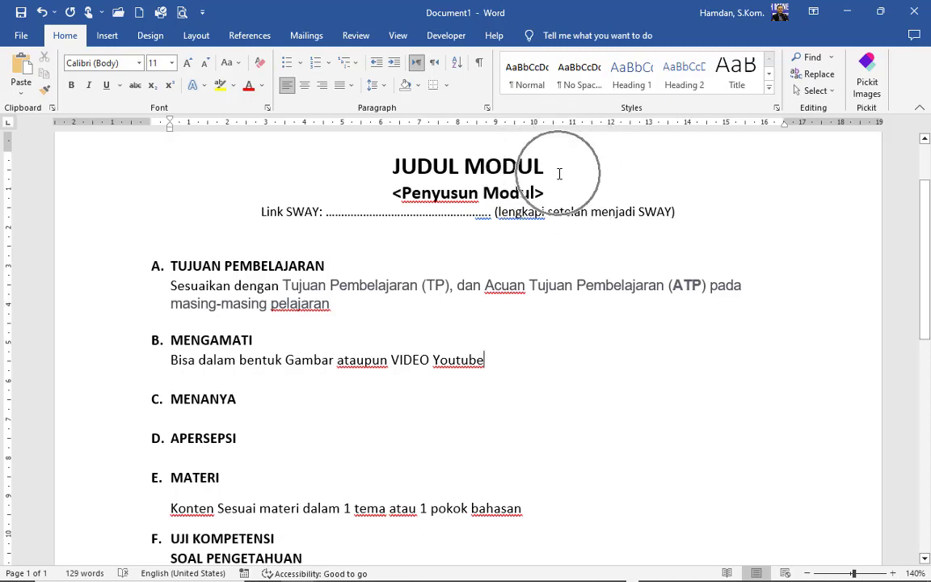
pyautogui.press('ctrl')
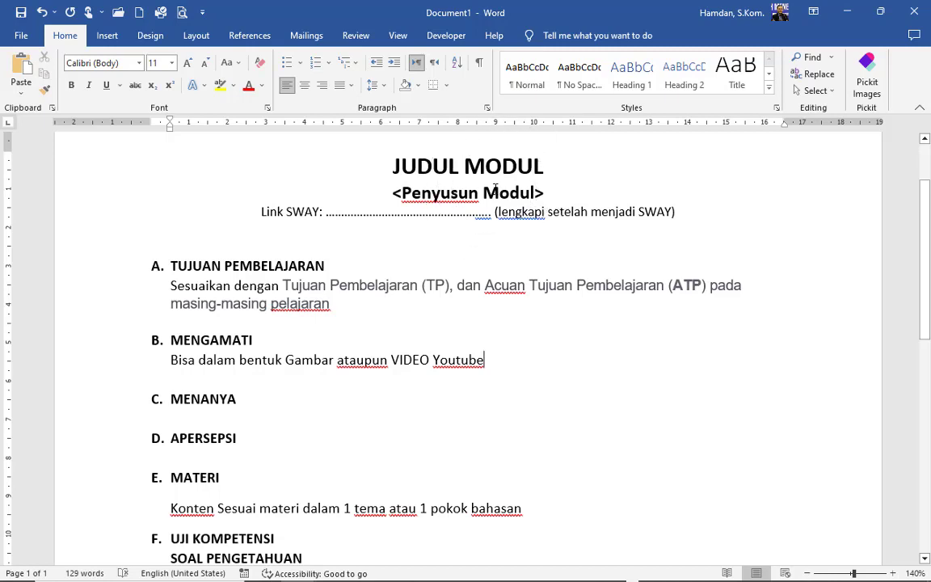
pyautogui.press('ctrl')
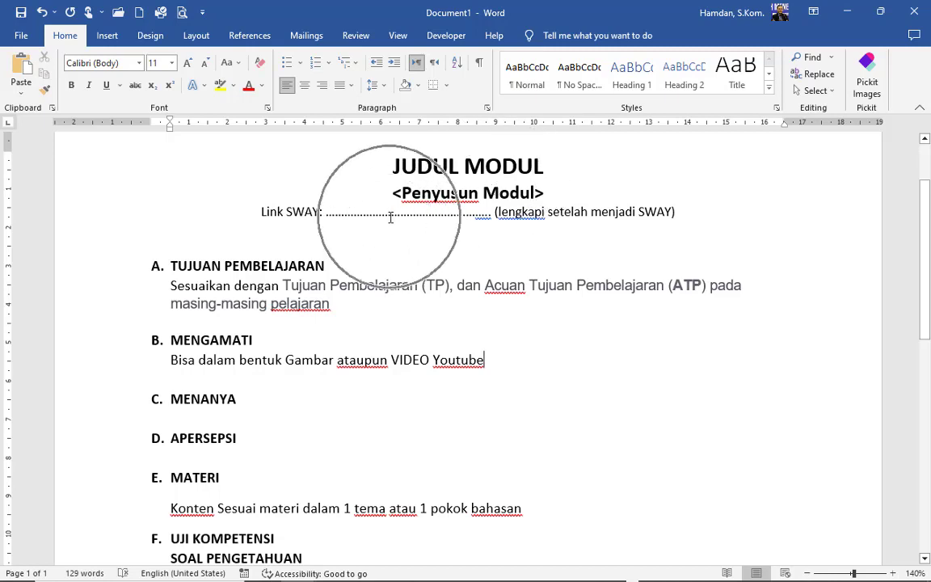
pyautogui.press('ctrl')
pyautogui.press('ctrl')
pyautogui.press('ctrl')
pyautogui.press('ctrl')
pyautogui.press('ctrl')
pyautogui.press('ctrl')
pyautogui.press('ctrl')
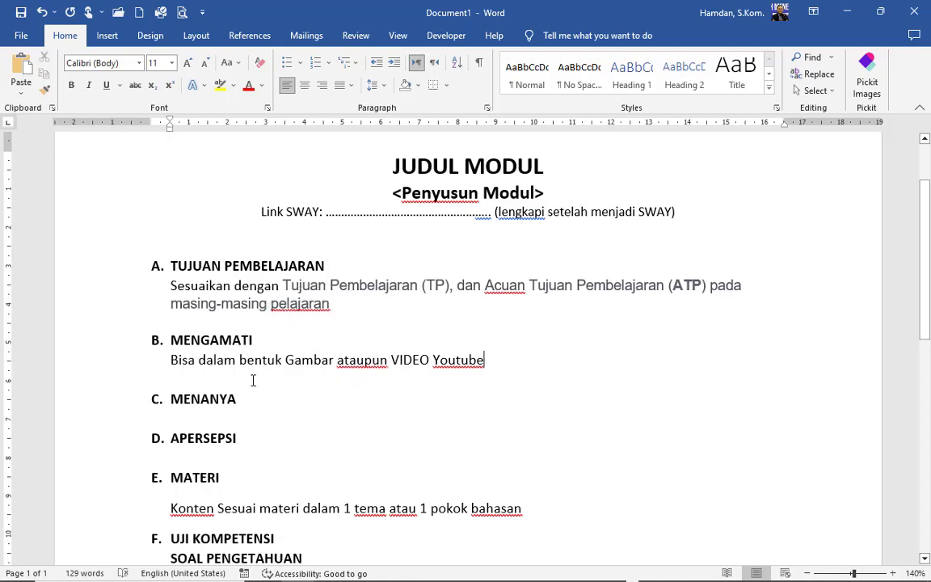
# Review the rest of the outline, from MENANYA, APERSEPSI and MATERI through UJI KOMPETENSI to the DAFTAR PUSTAKA section
pyautogui.scroll(-1, 244, 396)
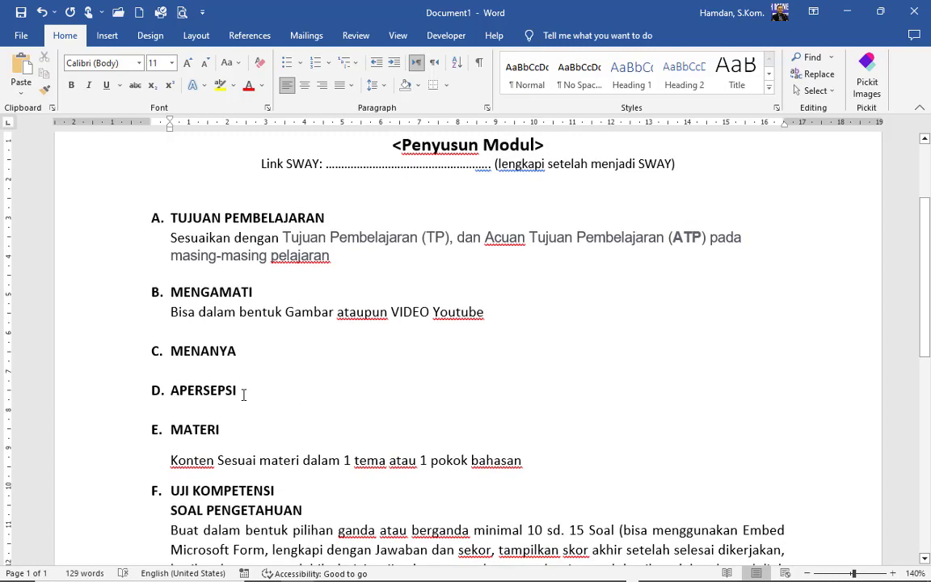
pyautogui.scroll(-2, 243, 394)
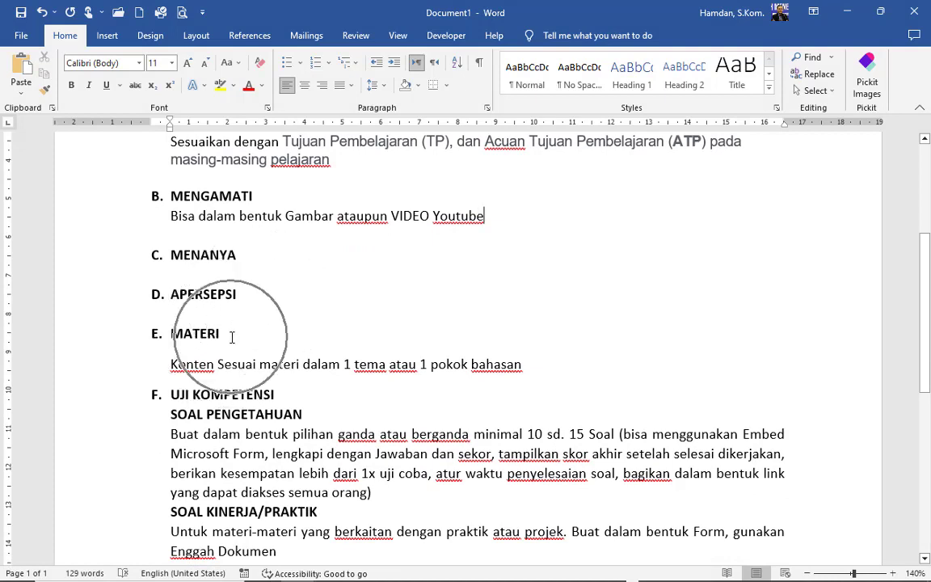
pyautogui.scroll(-1, 233, 335)
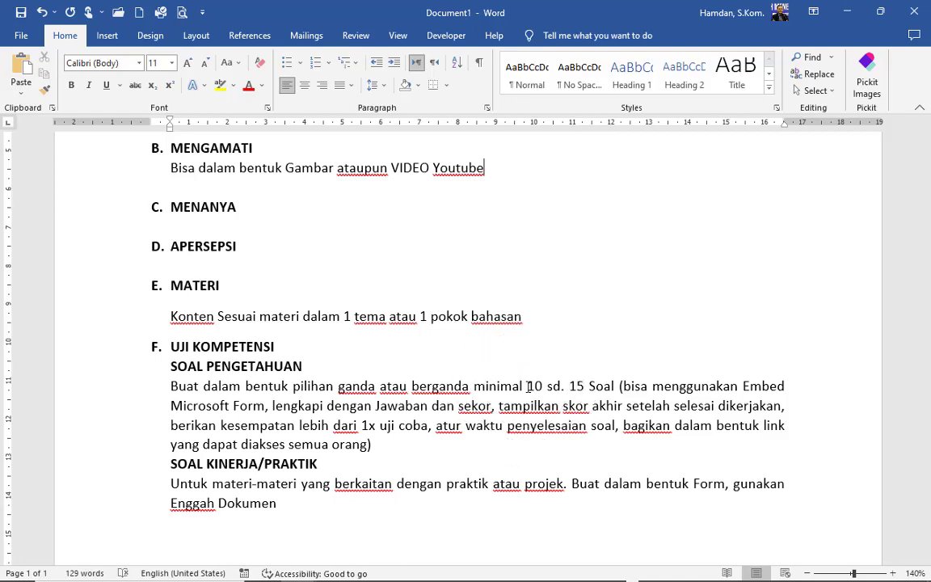
pyautogui.scroll(-3, 468, 387)
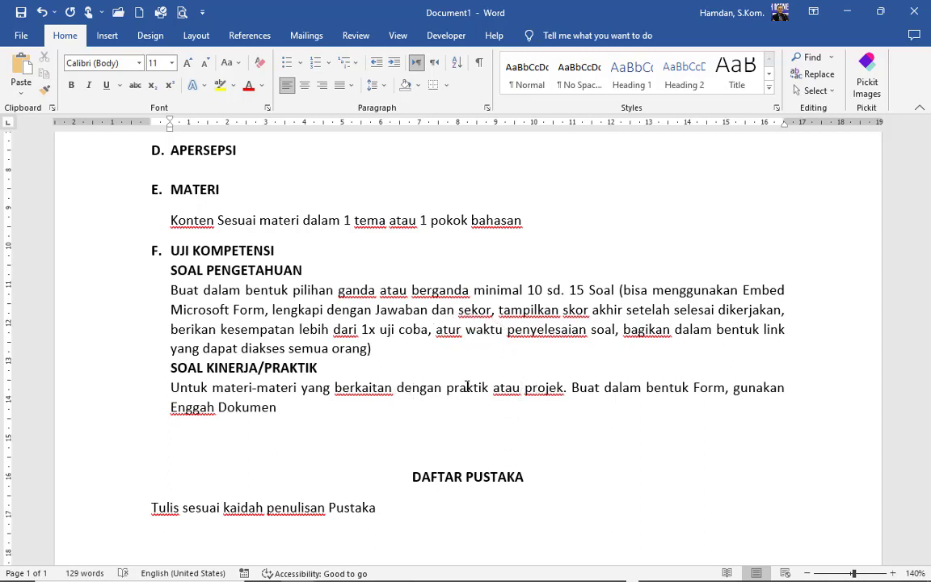
pyautogui.scroll(-2, 467, 388)
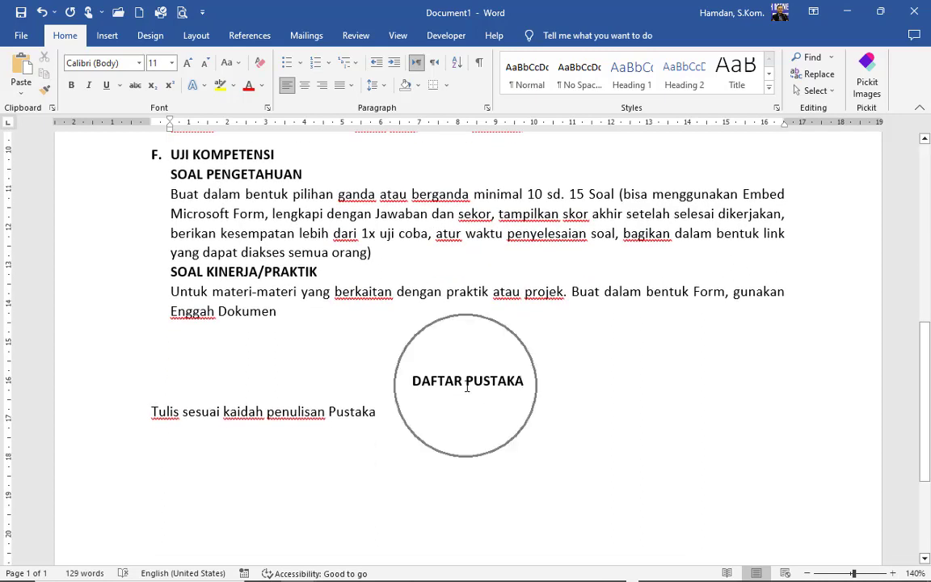
pyautogui.click(468, 387)
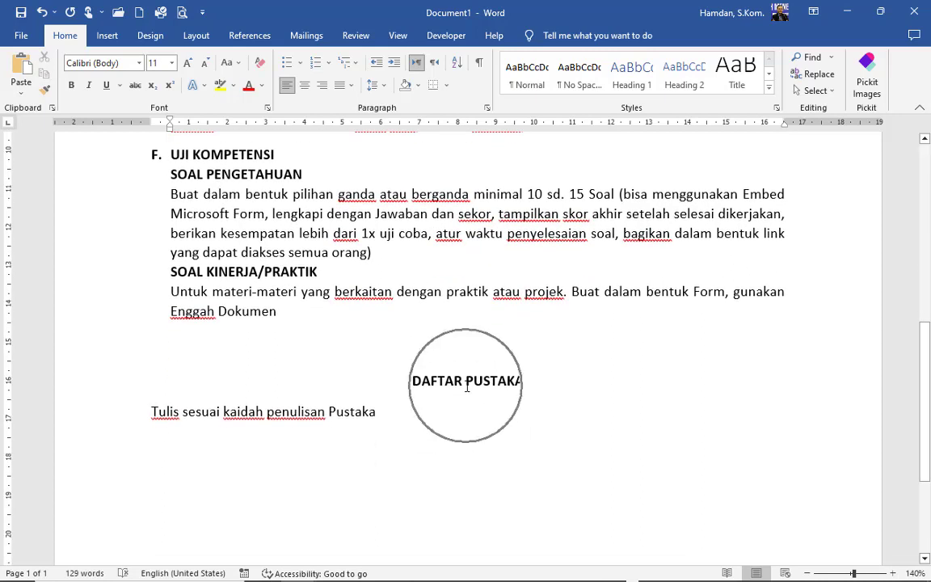
pyautogui.click(243, 417)
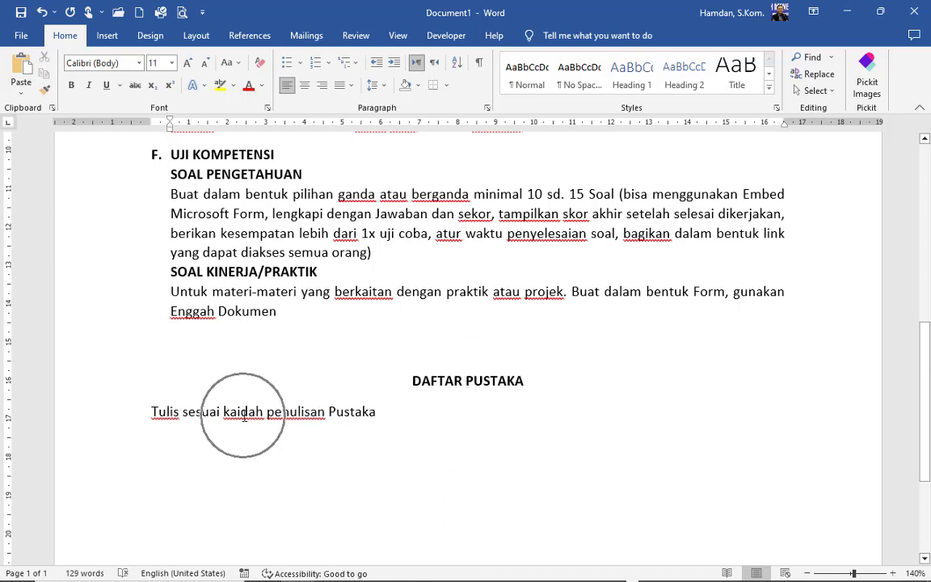
pyautogui.click(376, 405)
pyautogui.click(432, 420)
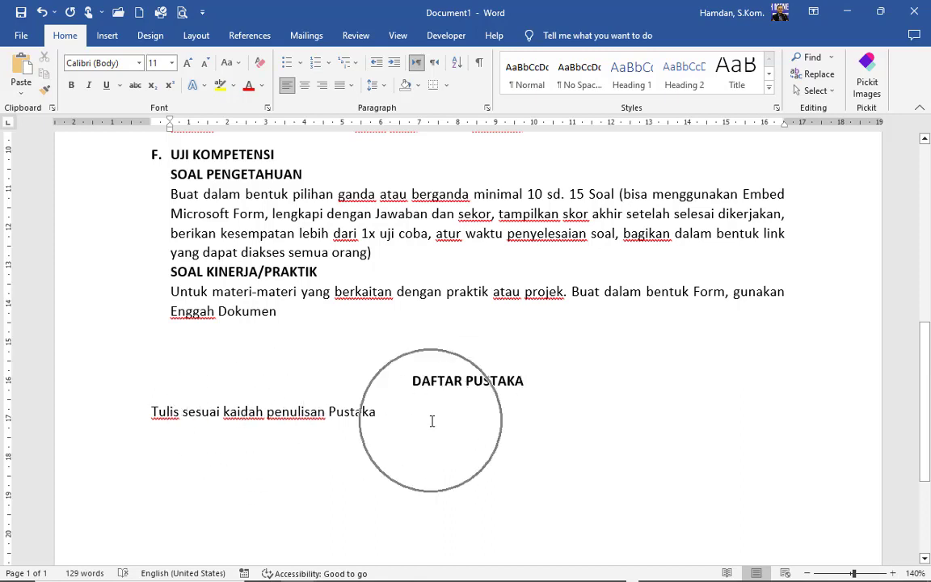
pyautogui.scroll(4, 432, 421)
pyautogui.scroll(3, 433, 420)
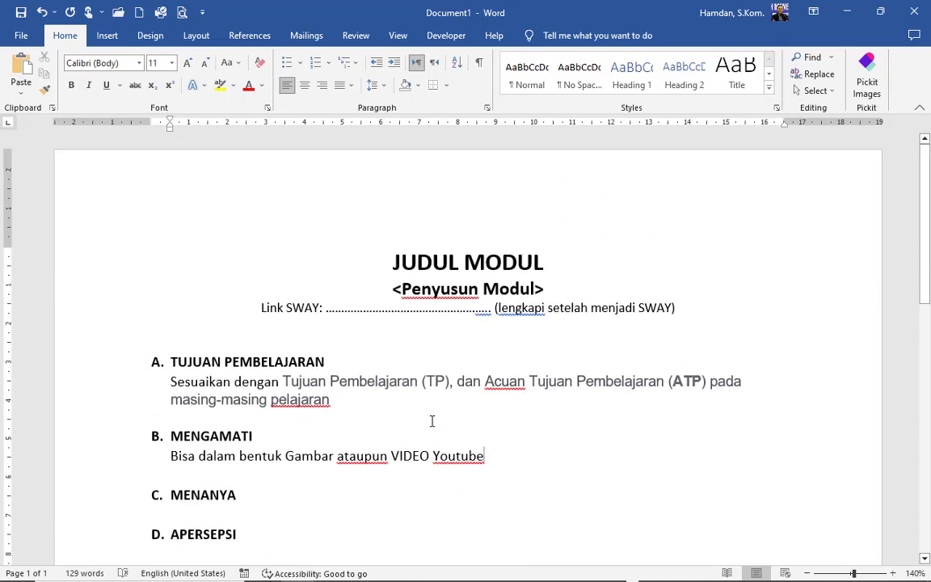
pyautogui.scroll(-5, 432, 420)
pyautogui.scroll(5, 433, 420)
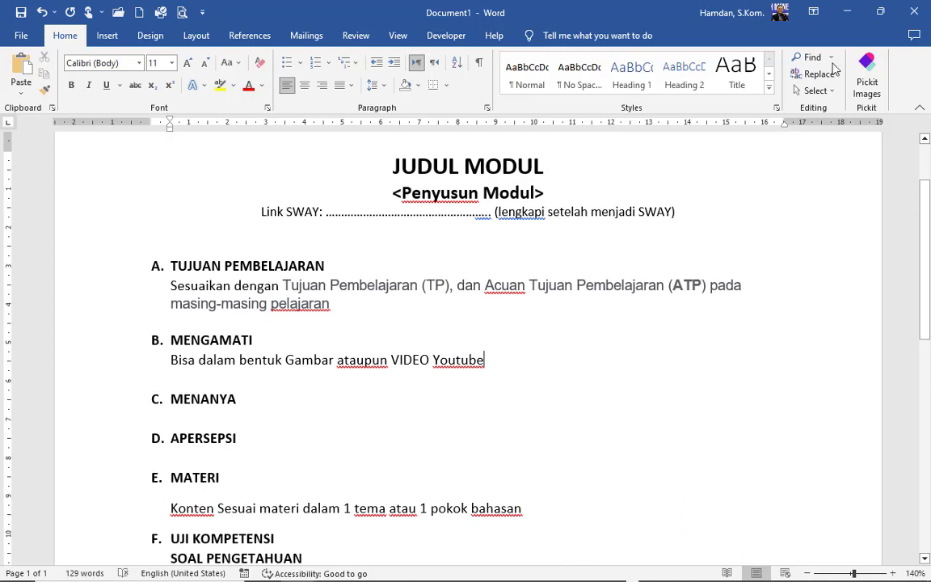
# Minimize the Word outline and switch to the Microsoft 365 home page in Google Chrome
pyautogui.click(851, 23)
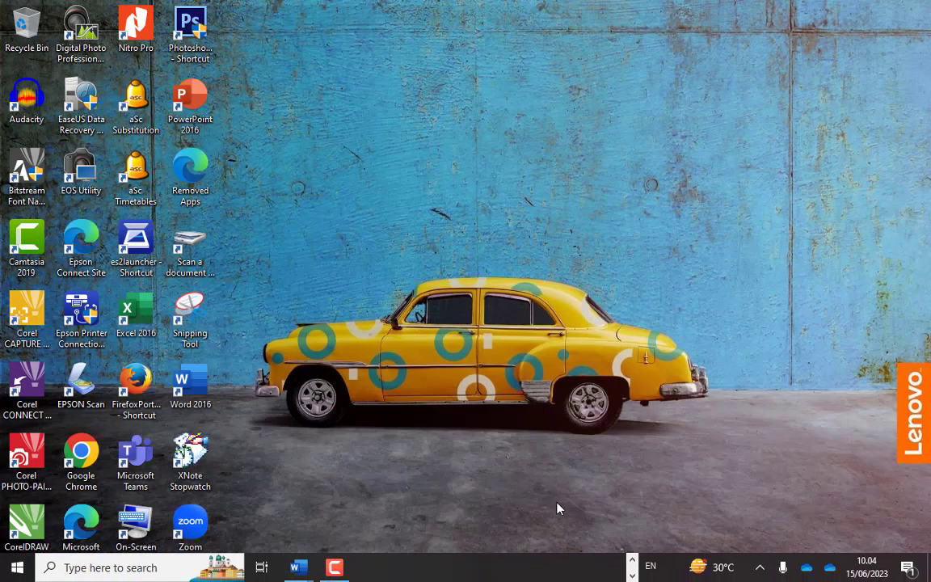
pyautogui.hotkey('alt', 'Tab')
pyautogui.hotkey('alt', 'Tab')
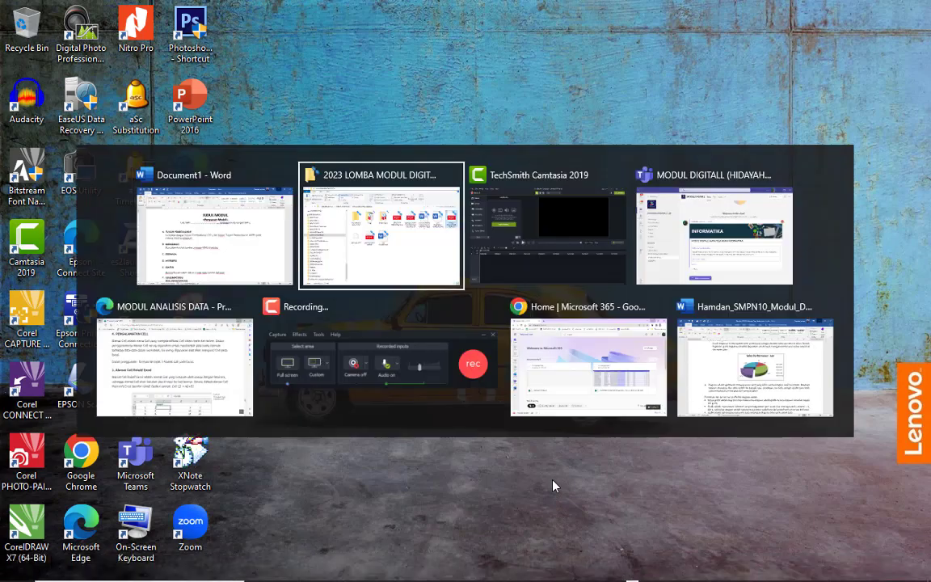
pyautogui.hotkey('alt', 'Tab')
pyautogui.hotkey('alt', 'Tab')
pyautogui.hotkey('alt', 'Tab')
pyautogui.hotkey('alt', 'Tab')
pyautogui.hotkey('alt', 'Tab')
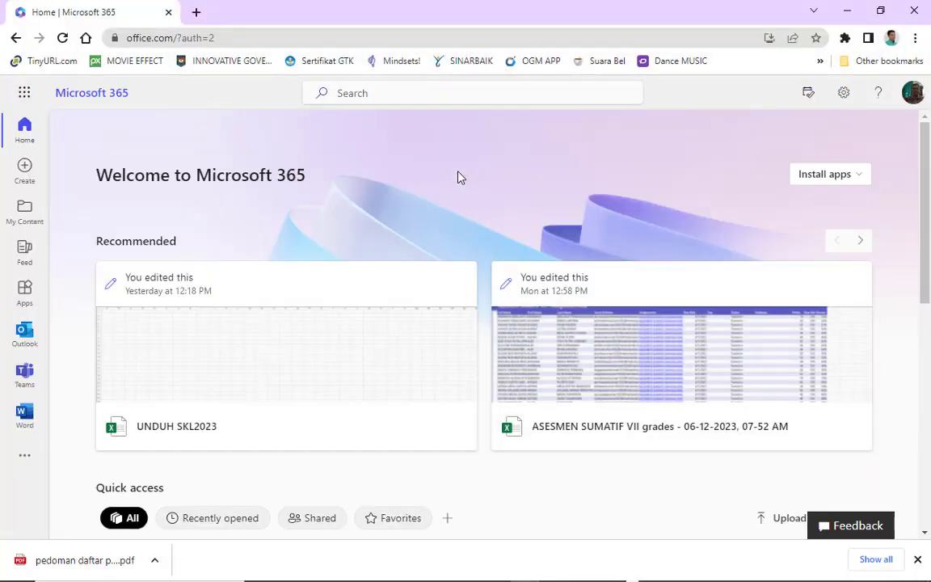
# Launch Sway from the Microsoft 365 apps list
pyautogui.click(24, 96)
pyautogui.click(24, 98)
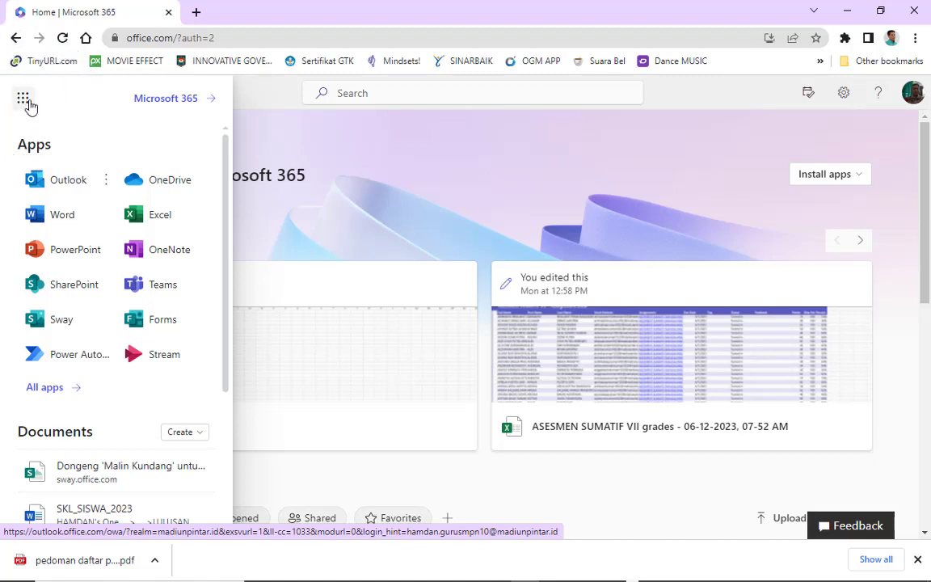
pyautogui.click(76, 325)
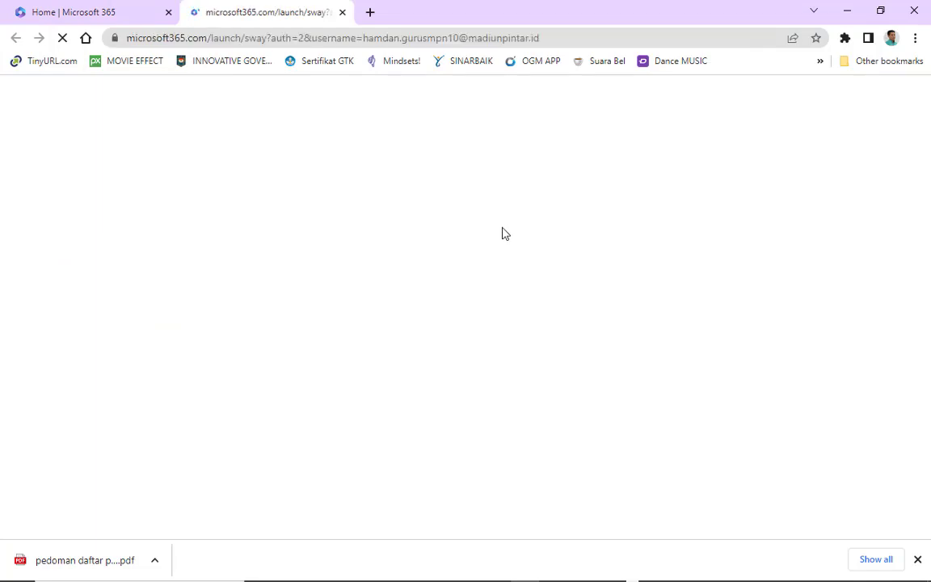
# Search Google in a new browser tab for "Materi Seni Tari kelas 7" and open the kemdikbud.go.id Seni Tari PDF
pyautogui.click(376, 15)
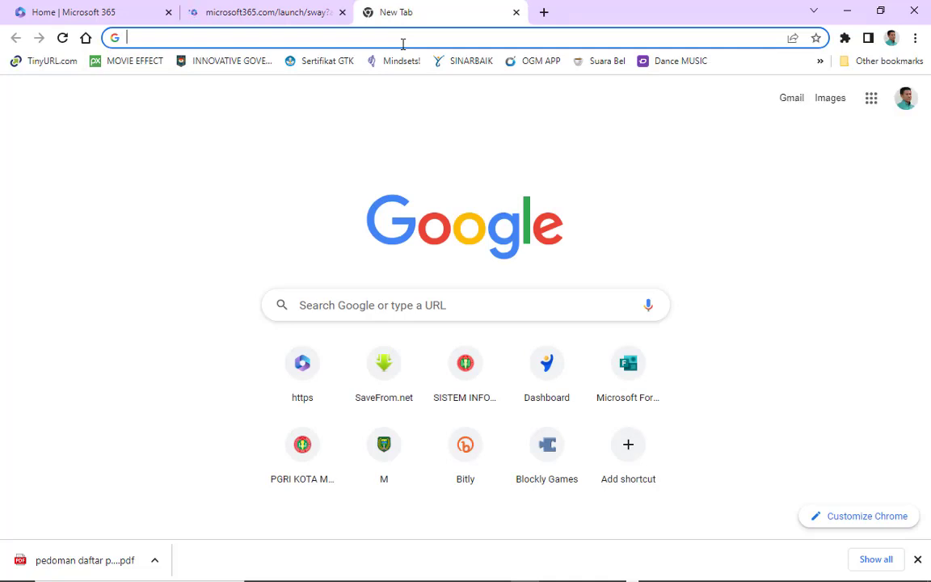
pyautogui.write('Mater')
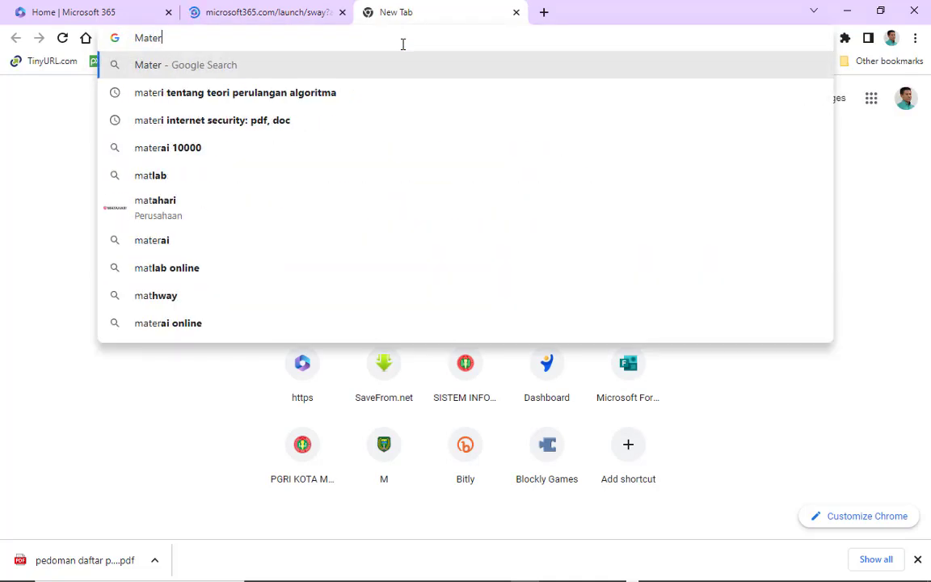
pyautogui.write('i Seni ')
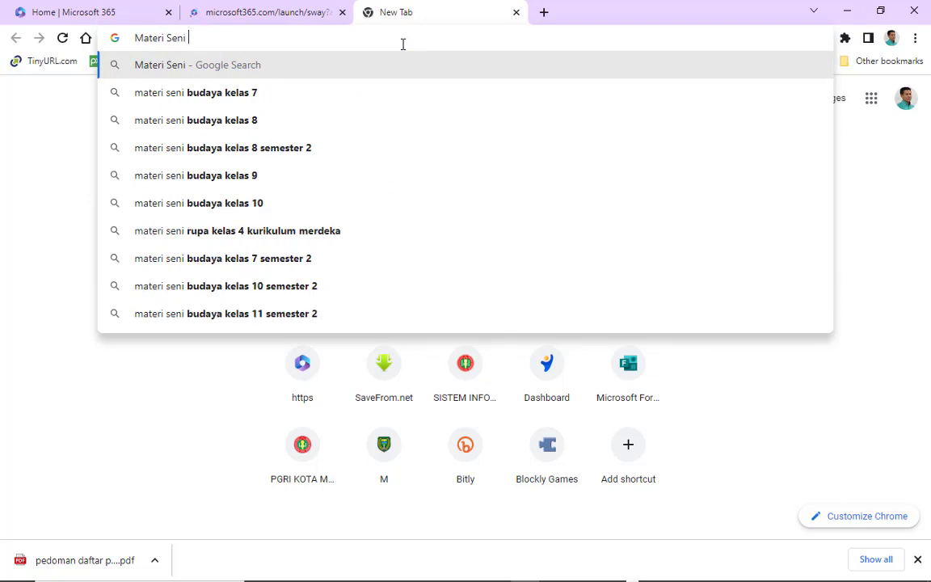
pyautogui.write('Tari kela')
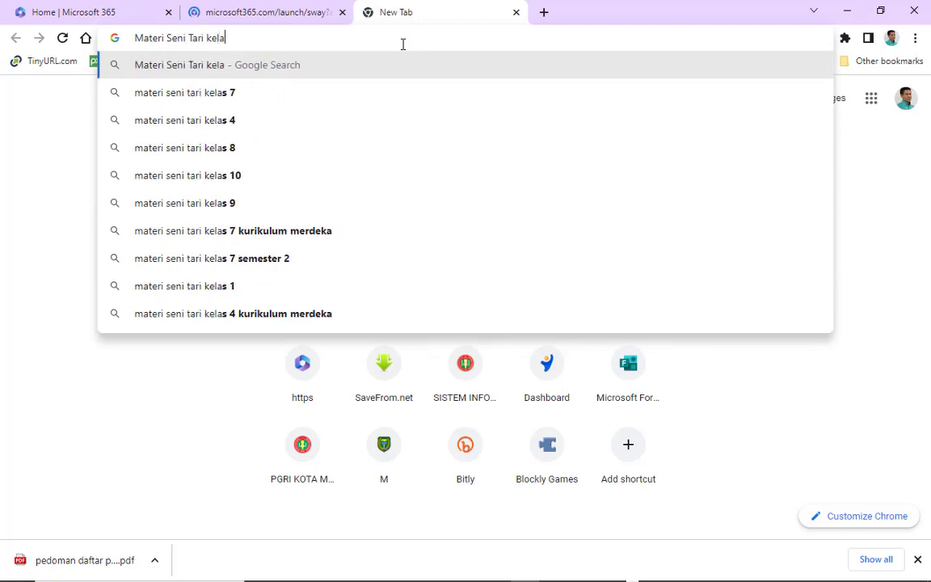
pyautogui.write('s 7')
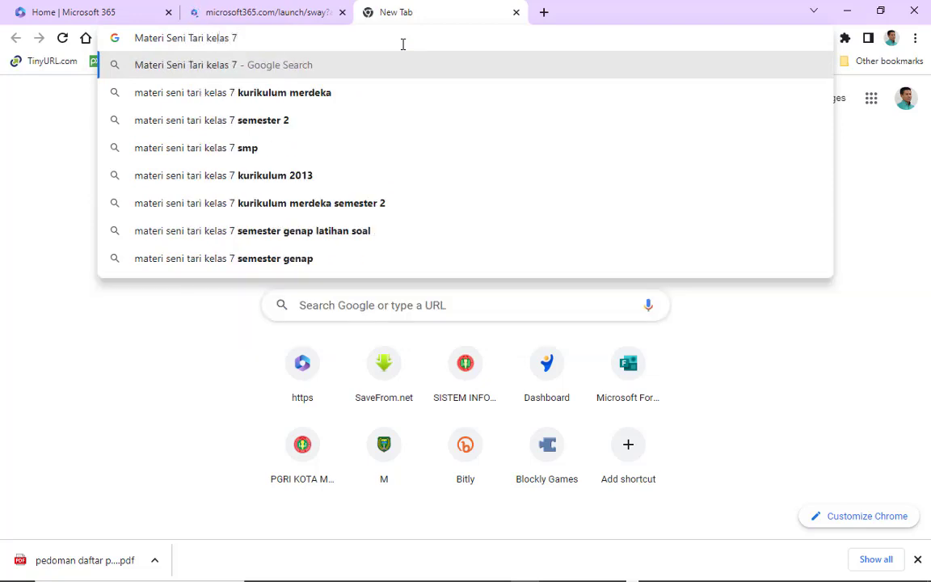
pyautogui.press('Return')
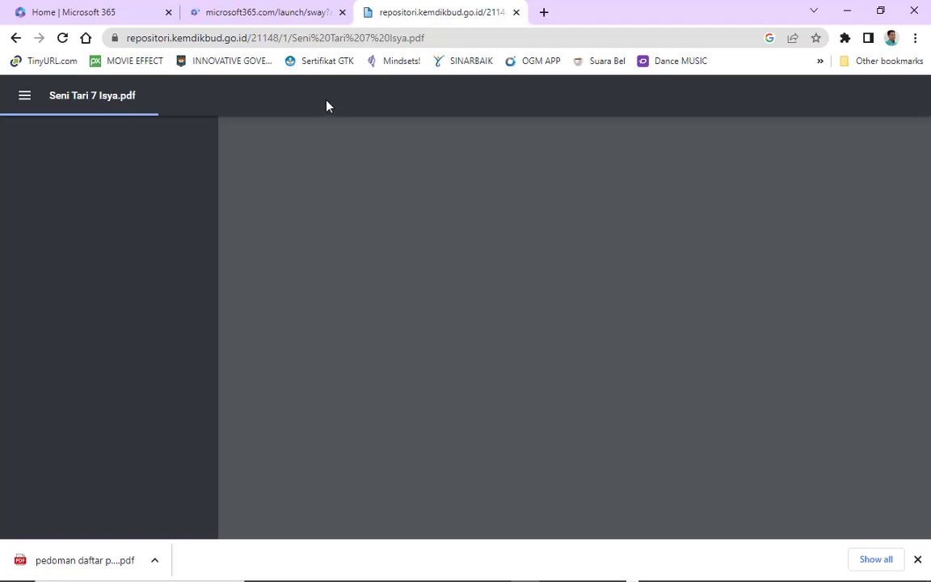
# Search Google in another new browser tab for "Seni Tari kelas 7 SMP"
pyautogui.click(545, 12)
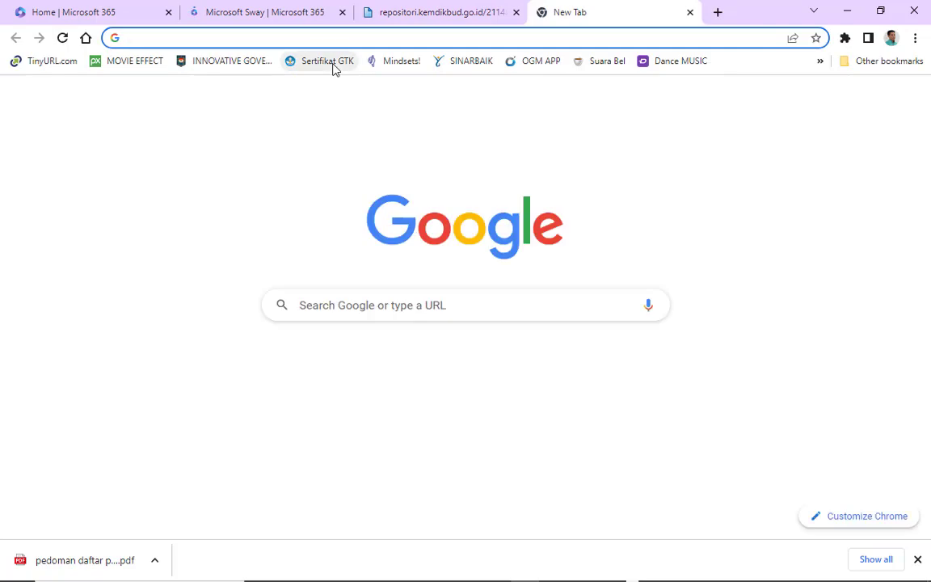
pyautogui.write('Seni Tari')
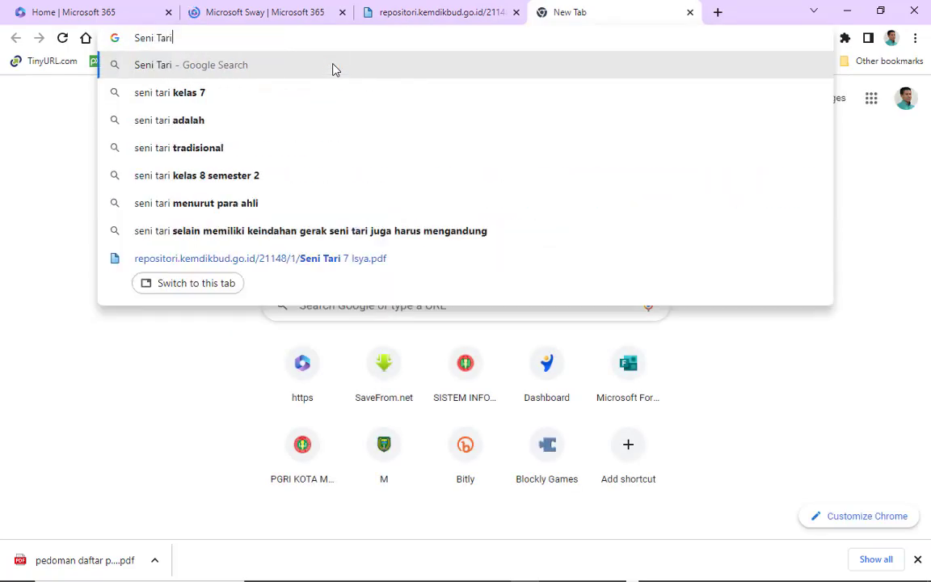
pyautogui.write(' kelas 7 S')
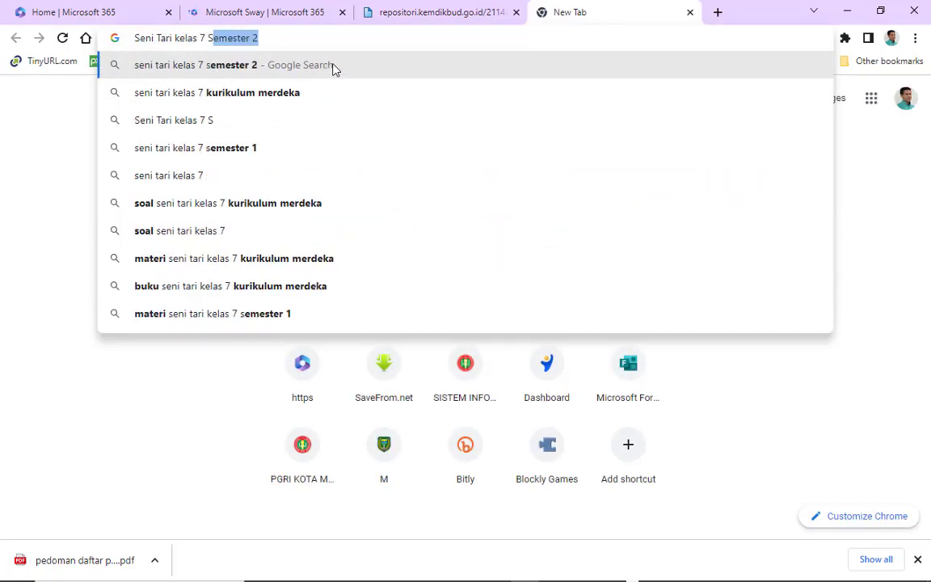
pyautogui.write('MP')
pyautogui.press('Return')
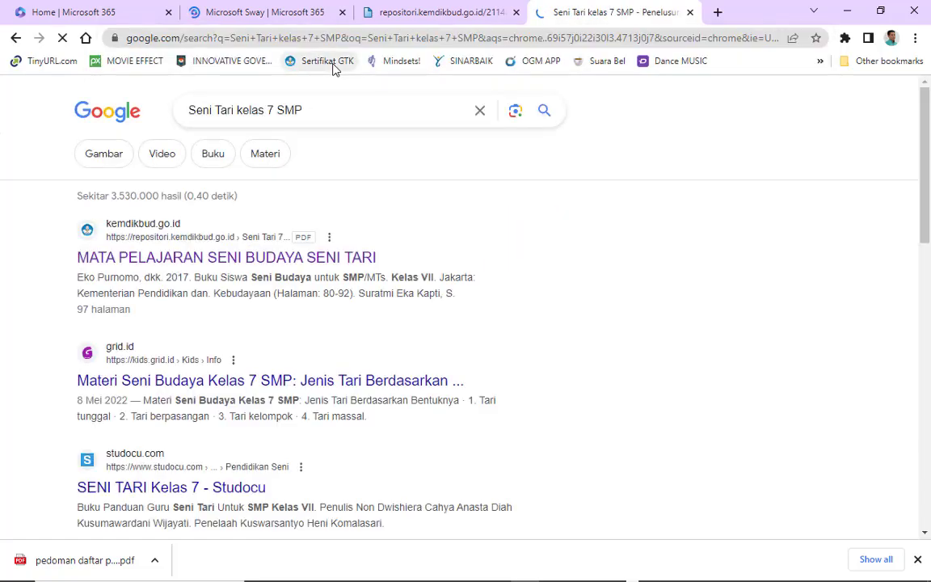
# Open the tribunnews.com result "Materi Seni Tari Kelas 7 SMP Kurikulum Merdeka" and go to the article's headline
pyautogui.scroll(-3, 486, 297)
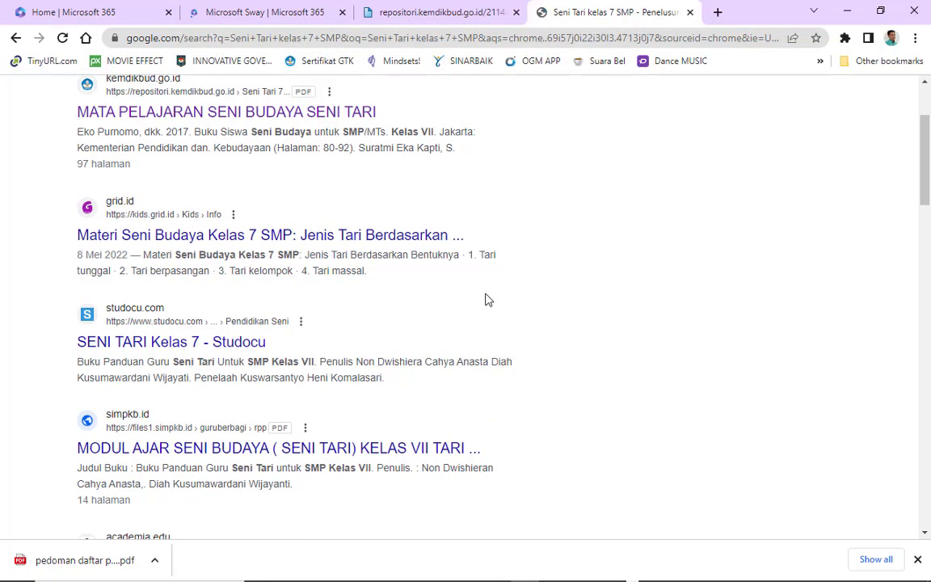
pyautogui.scroll(-3, 486, 299)
pyautogui.scroll(-3, 486, 299)
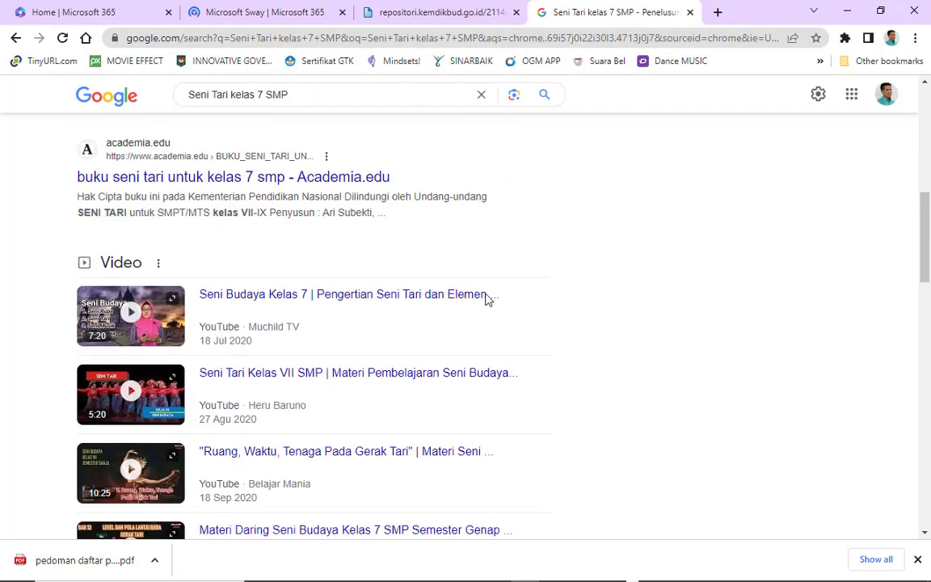
pyautogui.scroll(-3, 487, 300)
pyautogui.scroll(-3, 487, 301)
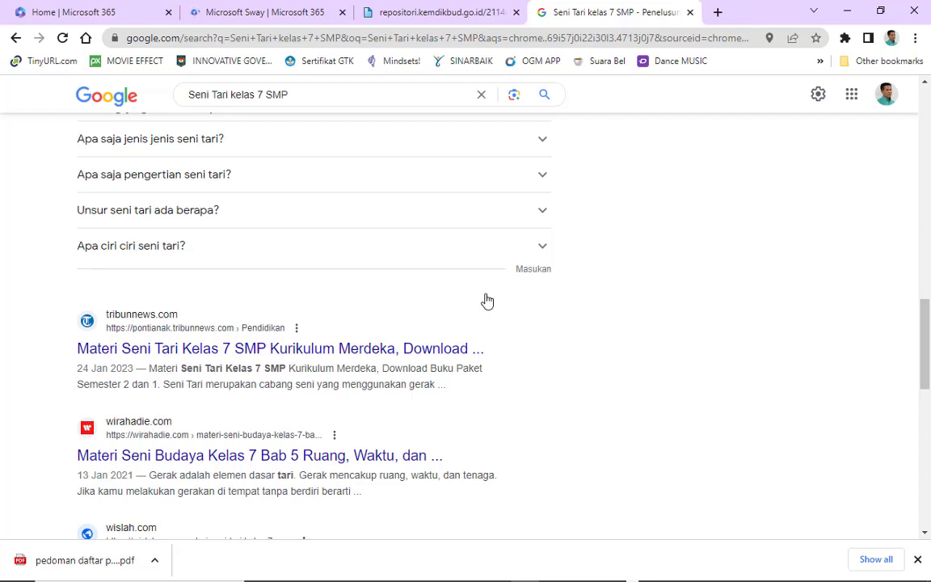
pyautogui.press('ctrl')
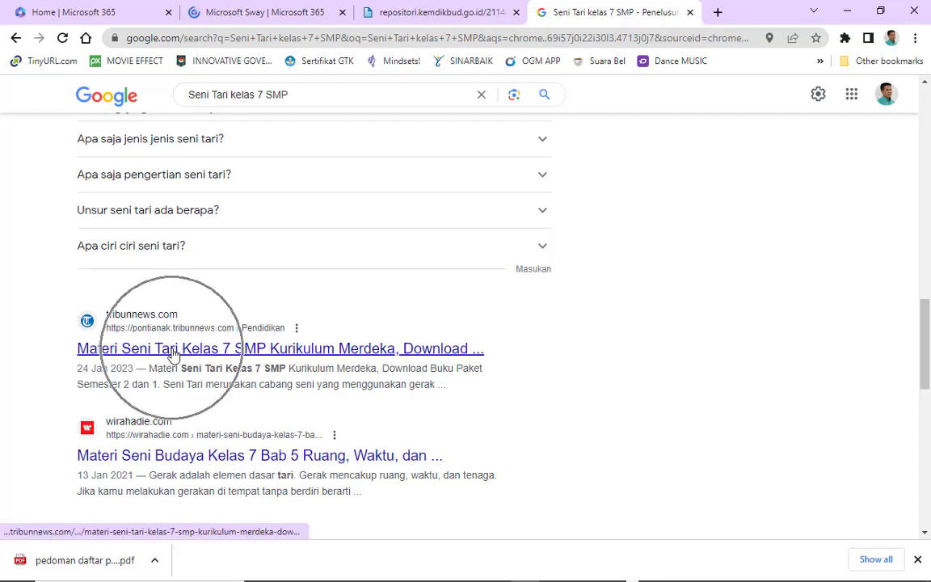
pyautogui.press('ctrl')
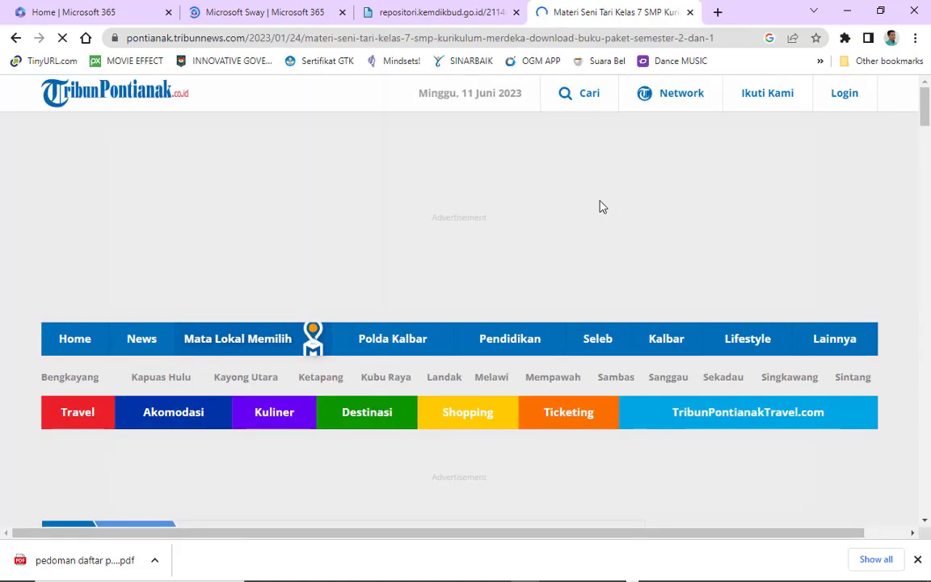
pyautogui.scroll(-4, 600, 207)
pyautogui.scroll(-1, 601, 208)
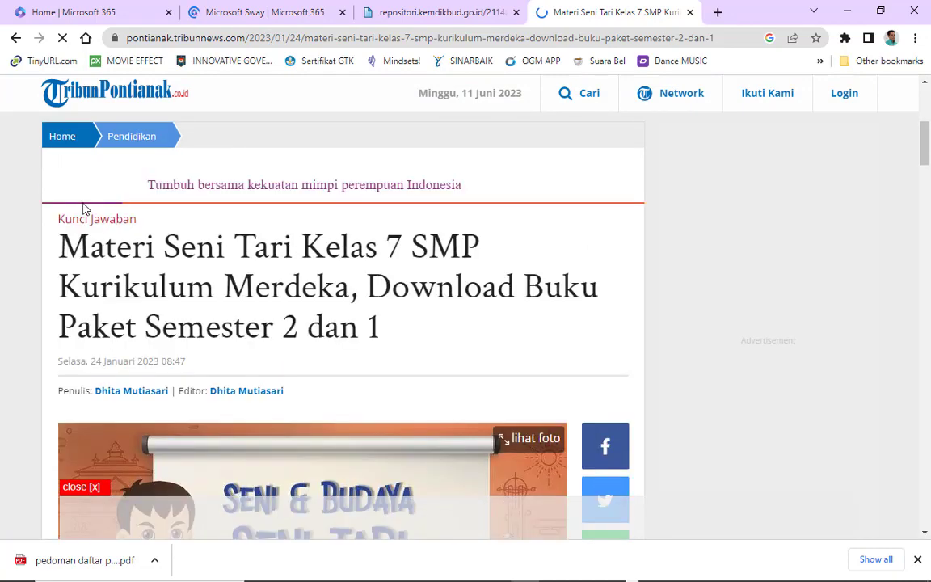
# Read through the tribunnews article's Seni Tari introduction and its dance history sections from Zaman Prasejarah to Zaman Kolonial
pyautogui.scroll(-4, 297, 250)
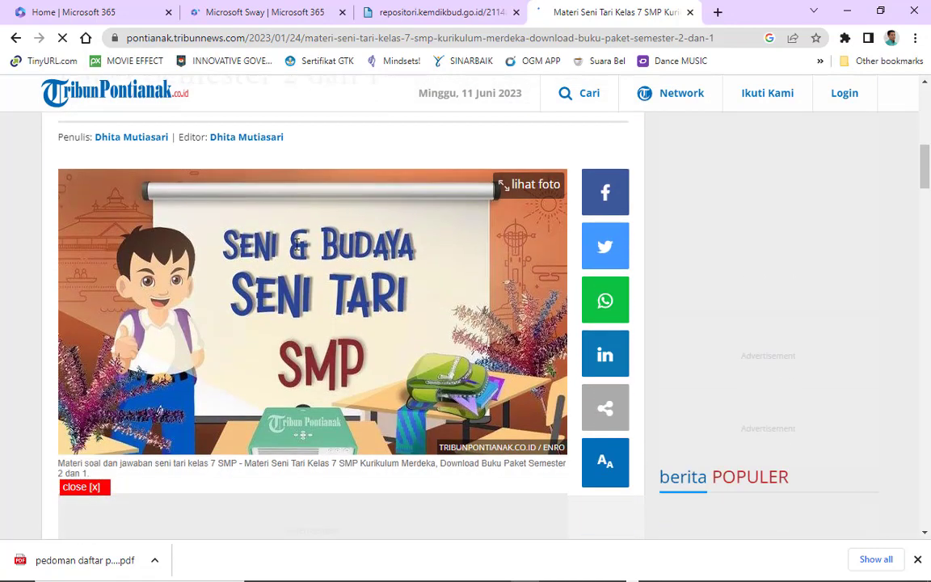
pyautogui.scroll(-7, 297, 250)
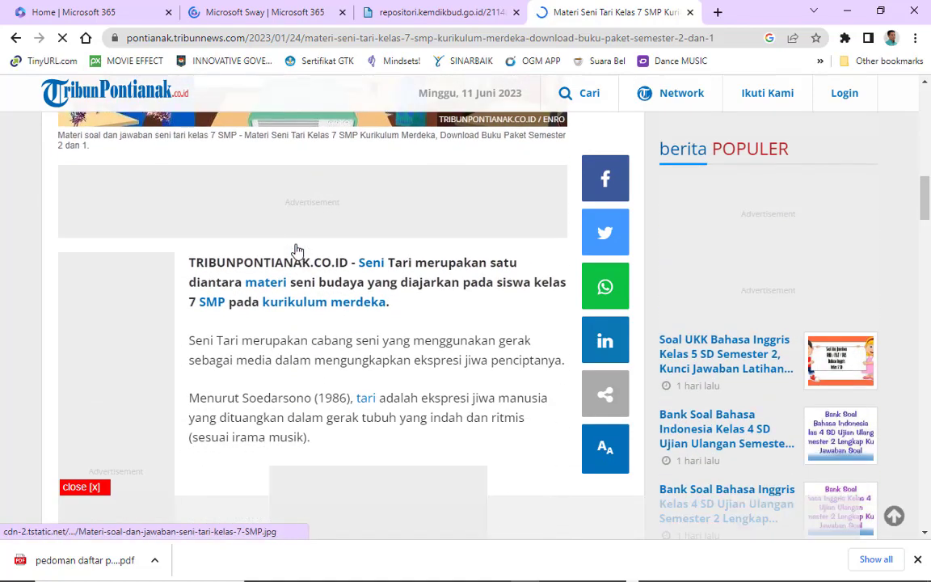
pyautogui.scroll(-4, 297, 252)
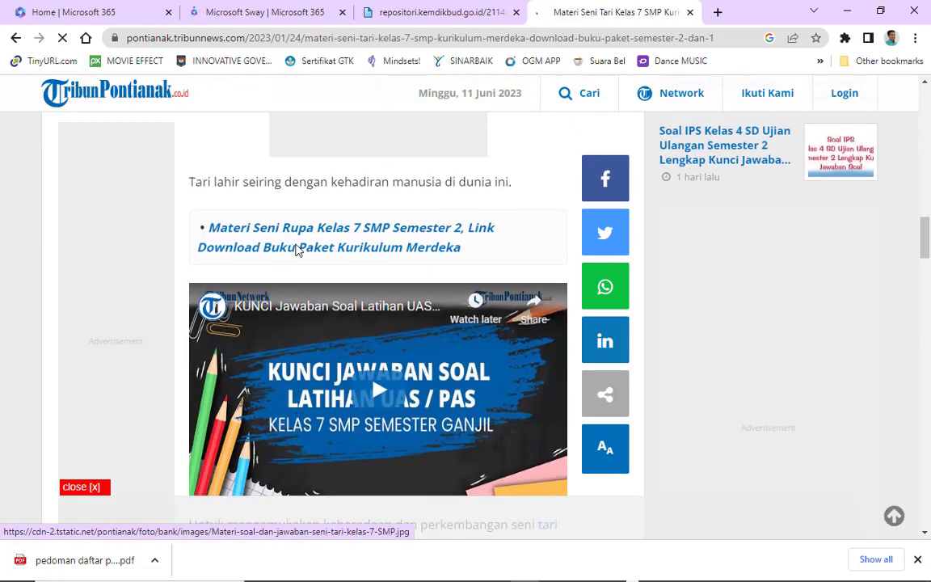
pyautogui.scroll(-1, 297, 251)
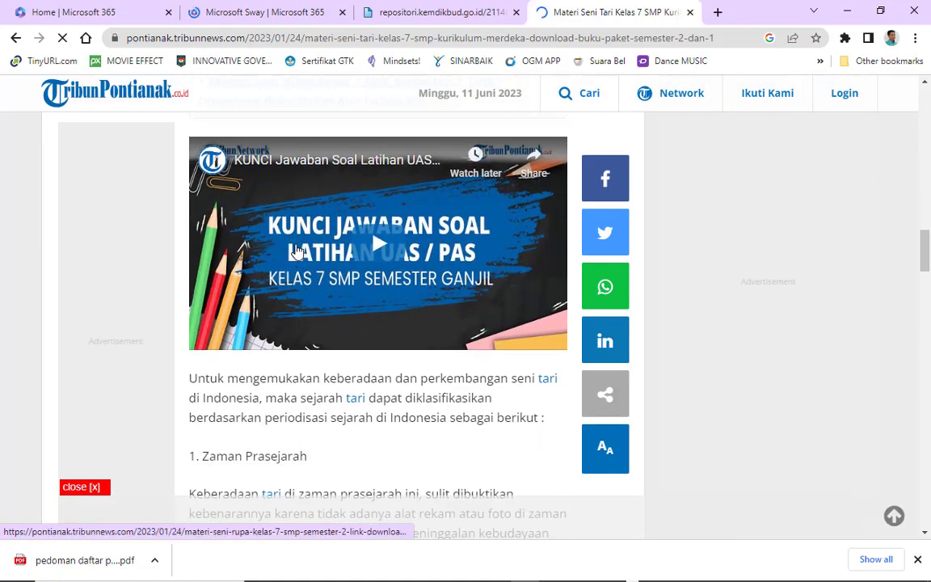
pyautogui.scroll(-3, 297, 252)
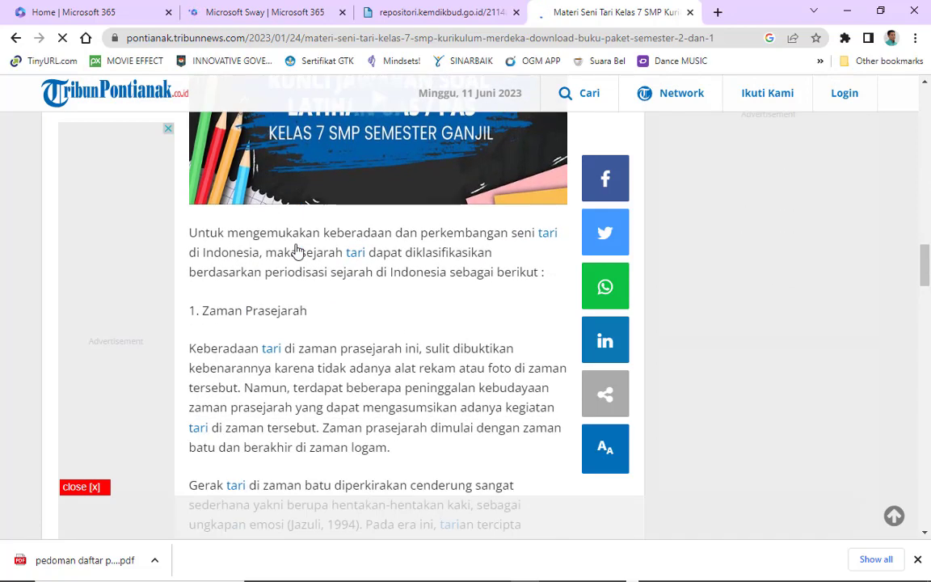
pyautogui.scroll(-3, 296, 251)
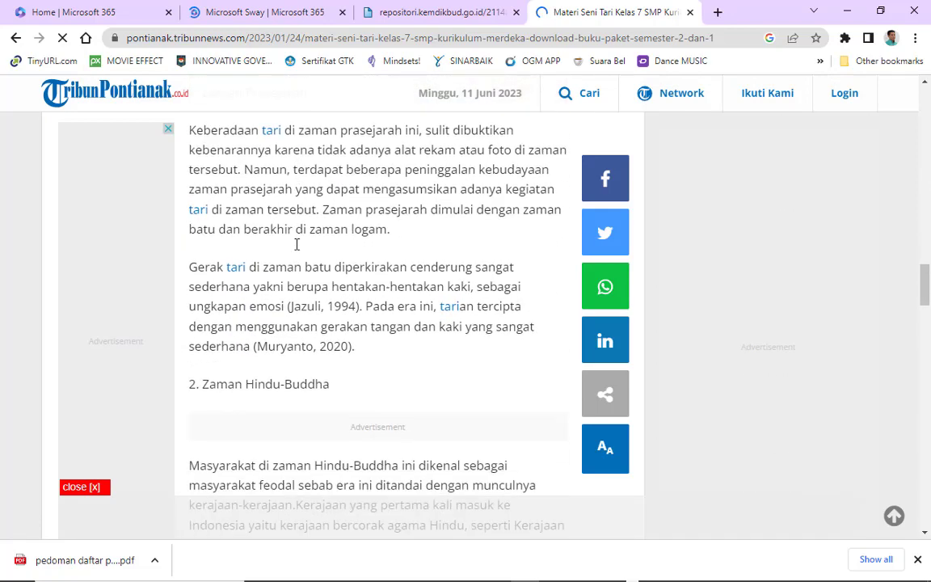
pyautogui.scroll(-3, 297, 245)
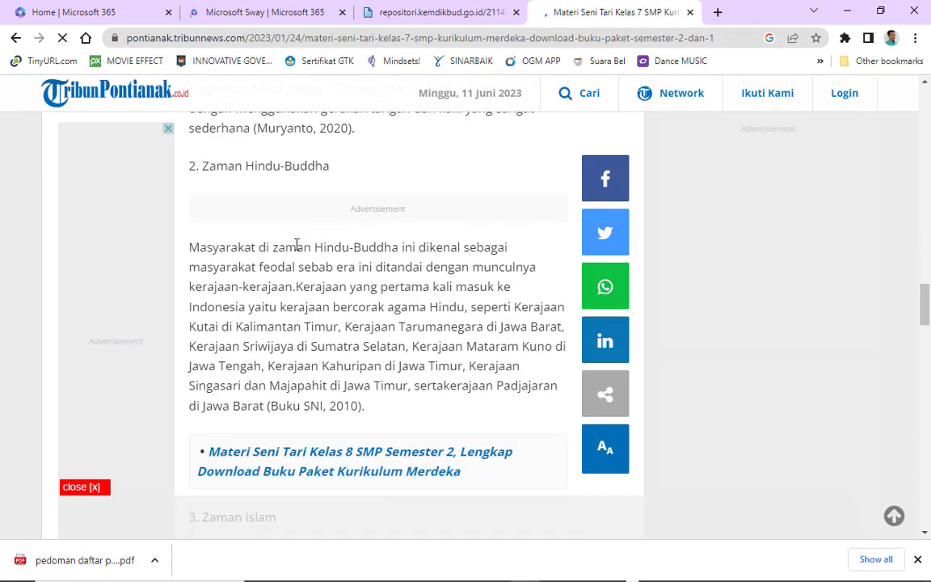
pyautogui.scroll(-4, 297, 251)
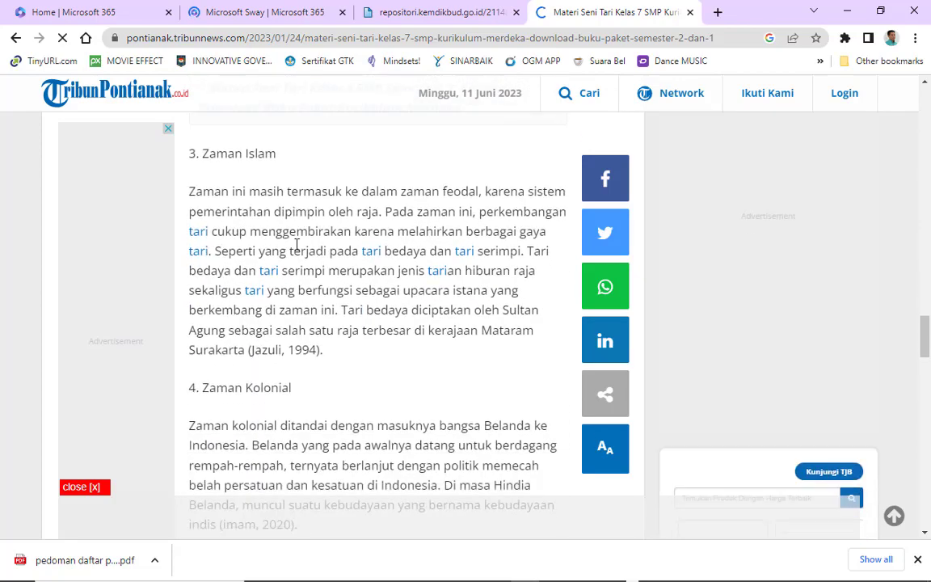
pyautogui.scroll(10, 296, 245)
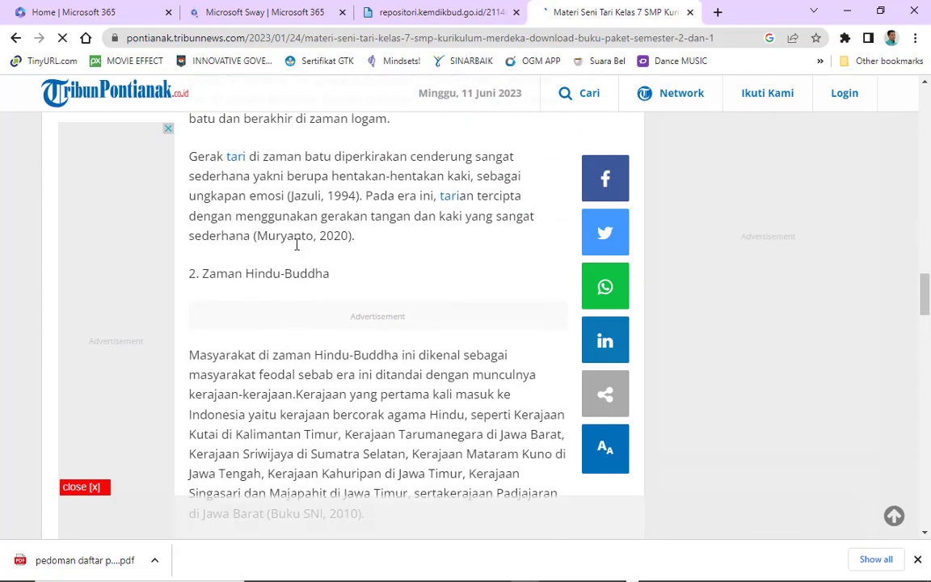
pyautogui.scroll(12, 296, 245)
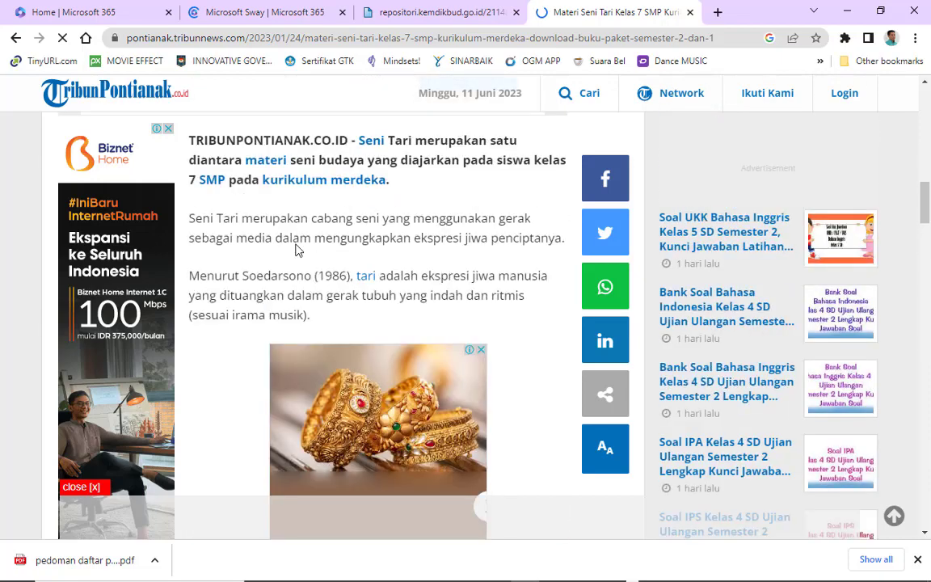
pyautogui.scroll(5, 296, 251)
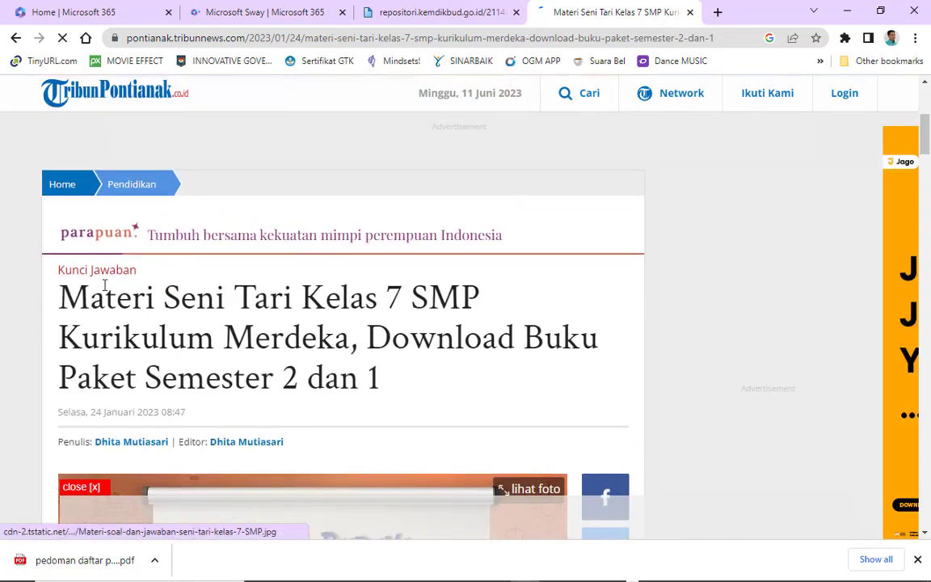
# Copy "Materi Seni Tari Kelas 7 SMP" from the article's headline and create a new blank Sway
pyautogui.moveTo(60, 296); pyautogui.dragTo(485, 300)
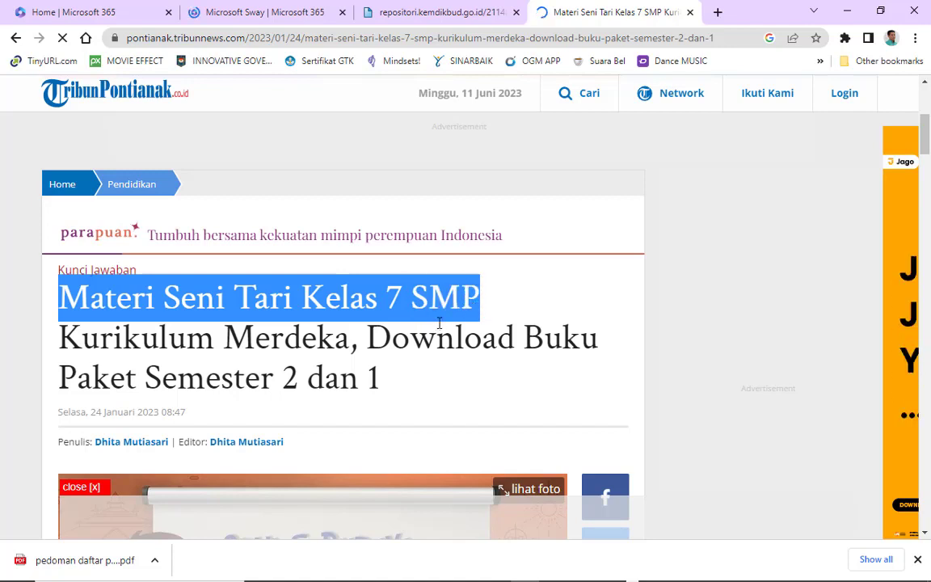
pyautogui.click(439, 324)
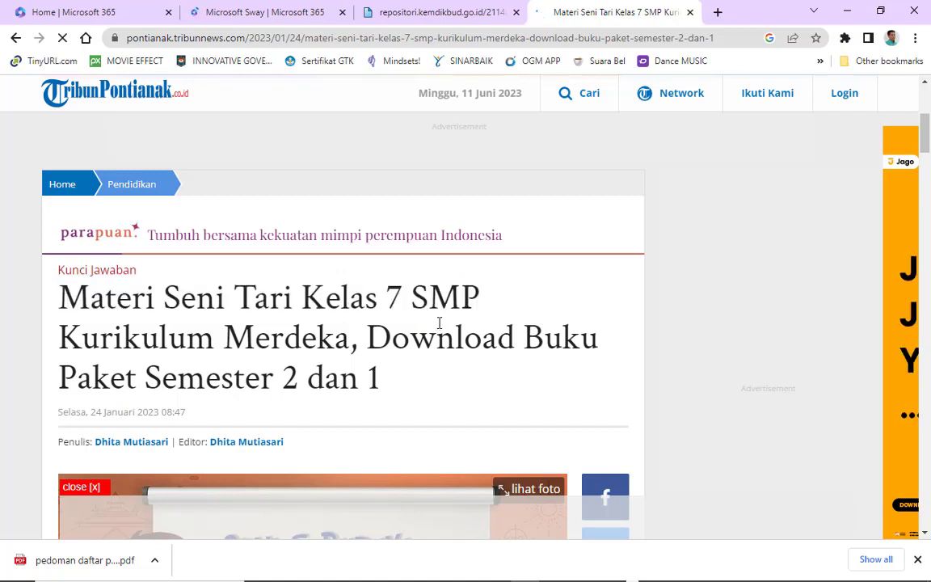
pyautogui.click(288, 14)
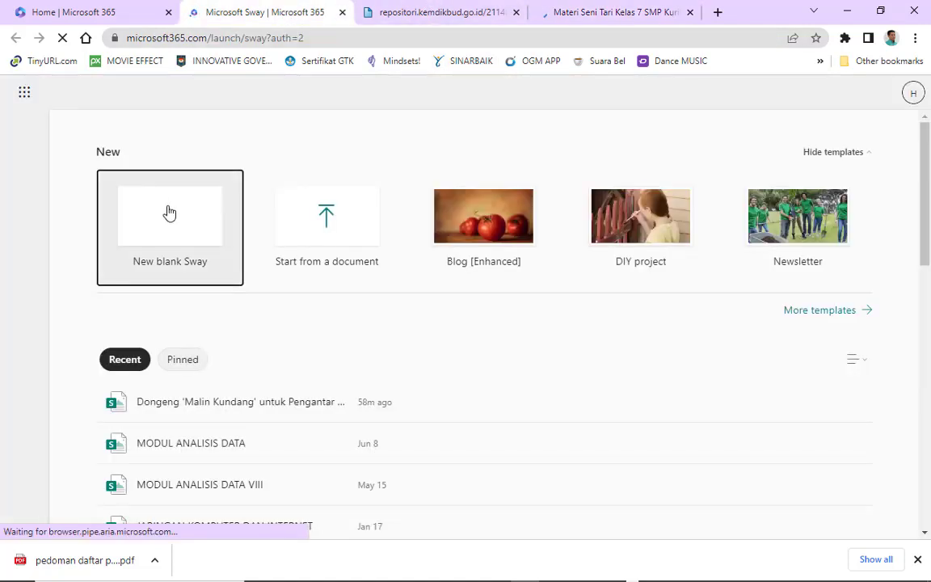
pyautogui.click(169, 212)
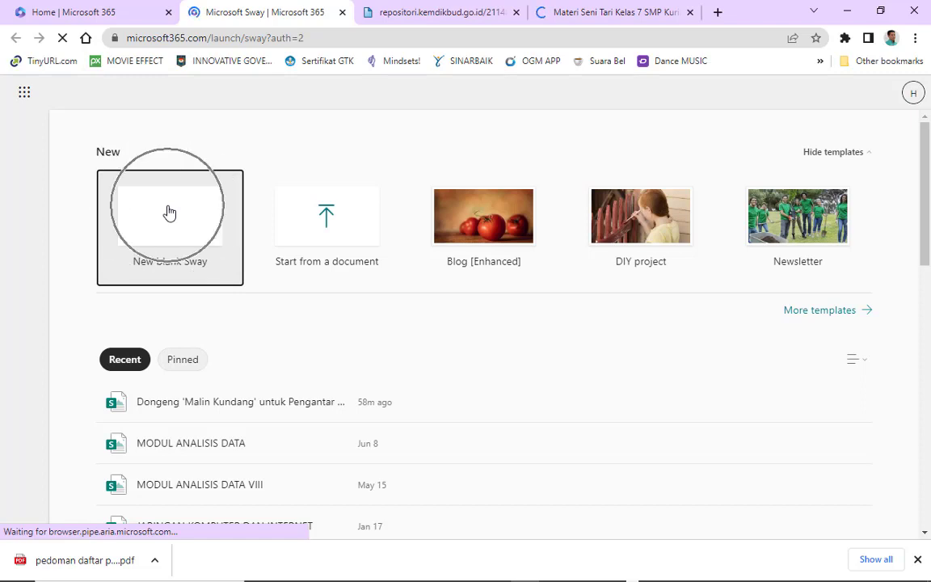
pyautogui.click(169, 211)
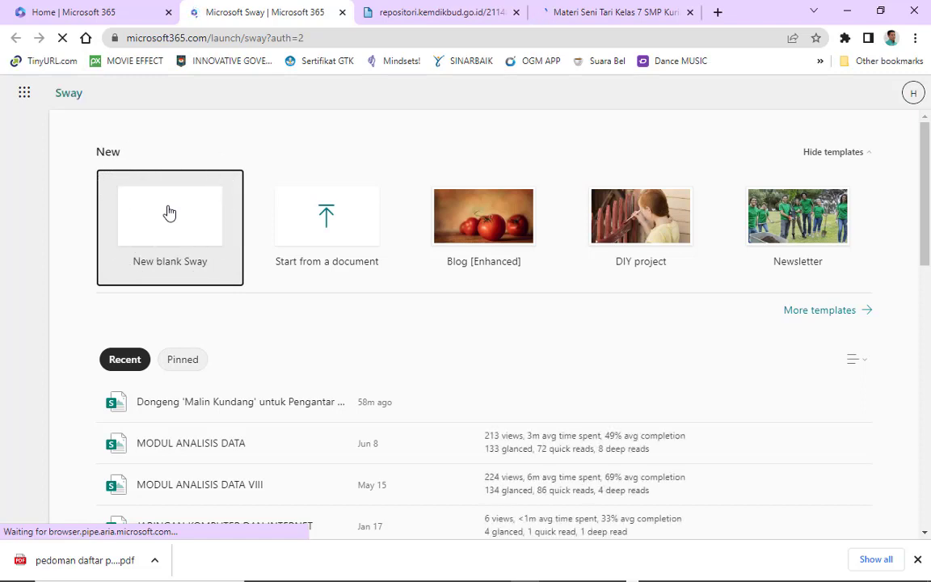
pyautogui.click(168, 210)
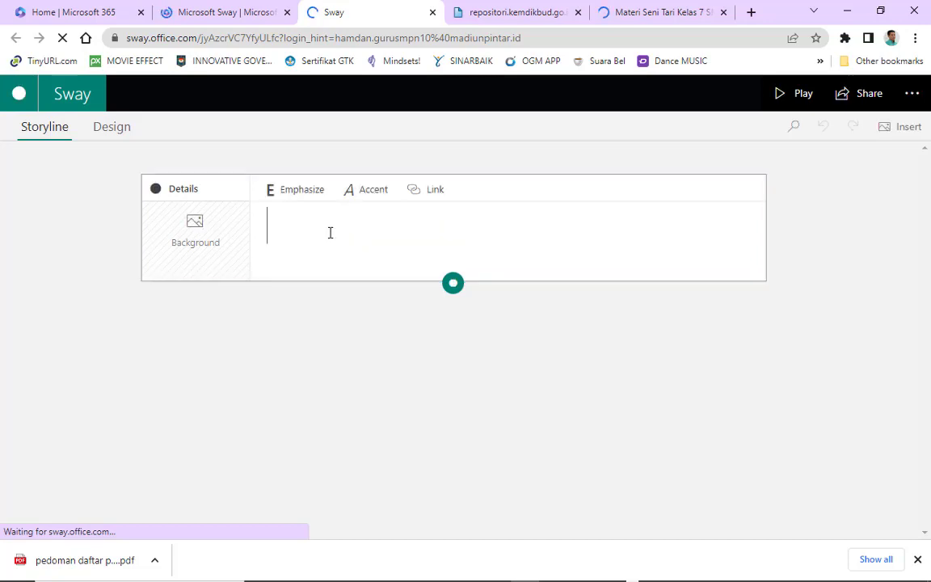
# Paste the copied headline as the Sway title and delete the article attribution text pasted below it
pyautogui.write('Materi Seni Tari Kelas 7 SMP Artikel ini telah tayang di TribunPontianak.co.id dengan judul Materi Seni Tari Kelas 7 SMP Kurikulum Merdeka, Download Buku Paket Semester 2 dan 1, https://pontianak.tribunnews.com/2023/01/24/materi-seni-tari-kelas-7-smp-kurikulum-merdeka-download-buku-paket-semester-2-dan-1. Penulis: Dhita Mutiasari | Editor: Dhita Mutiasari')
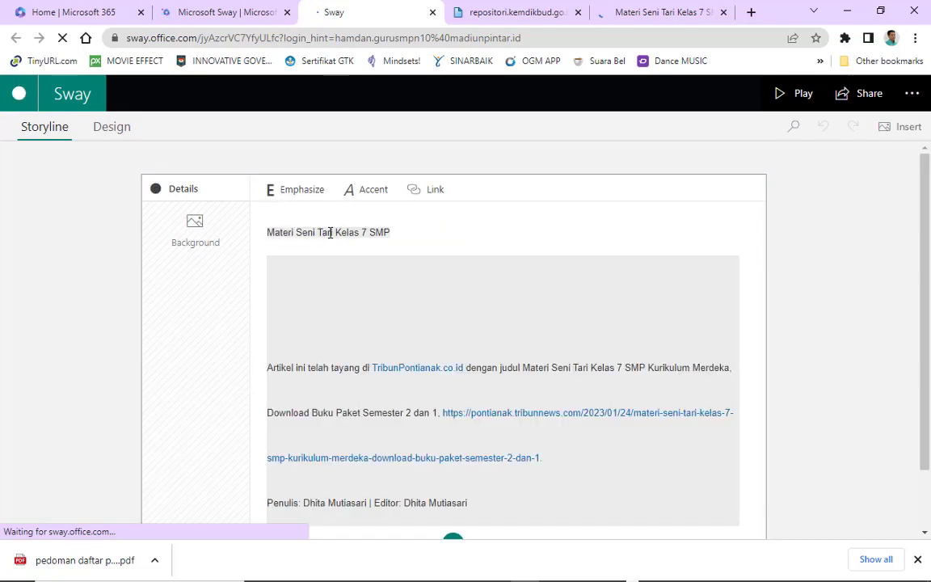
pyautogui.scroll(-2, 434, 275)
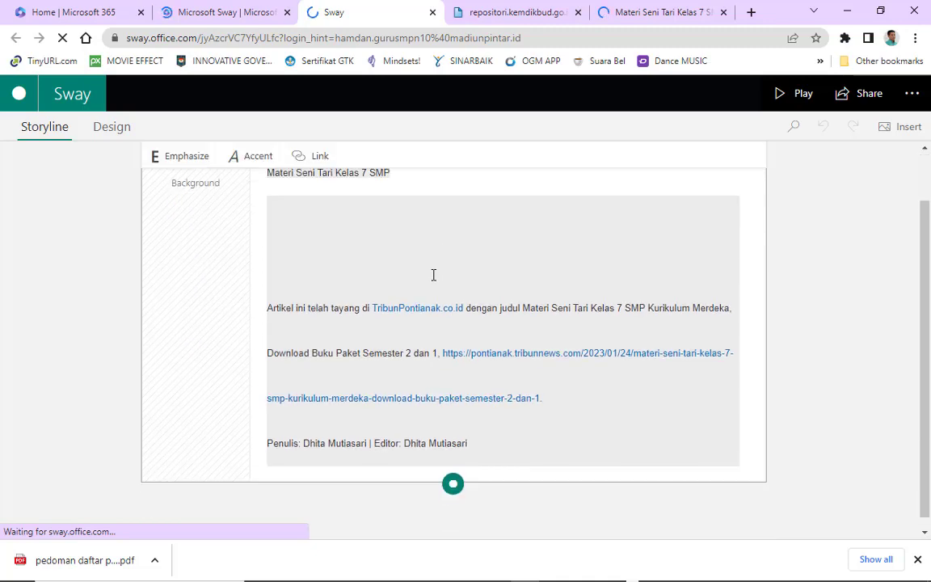
pyautogui.scroll(2, 434, 275)
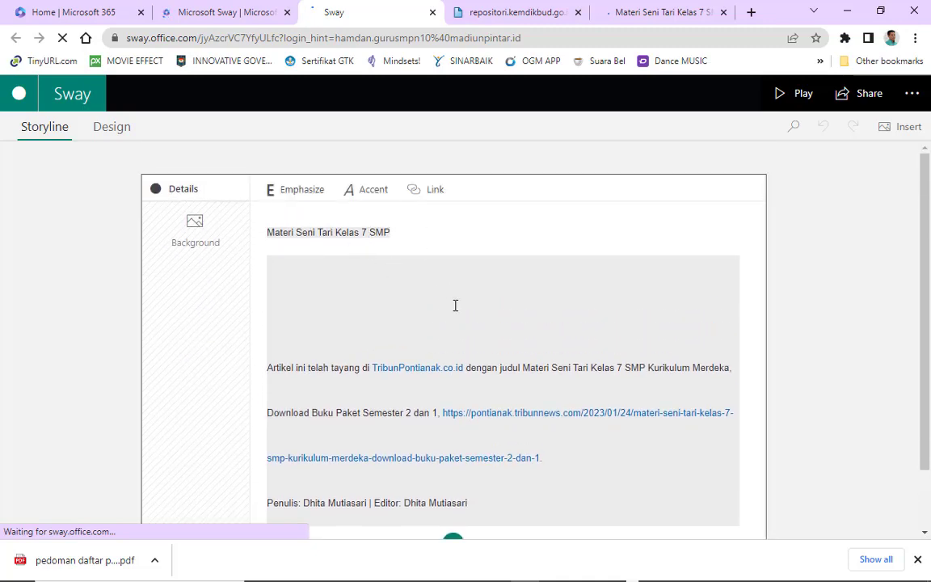
pyautogui.moveTo(455, 305); pyautogui.dragTo(547, 503)
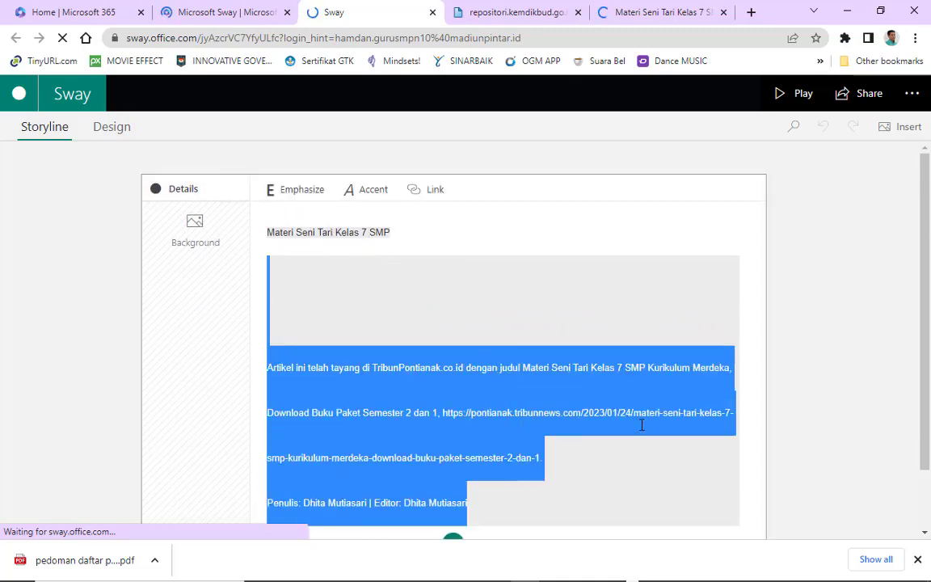
pyautogui.scroll(-2, 638, 420)
pyautogui.press('BackSpace')
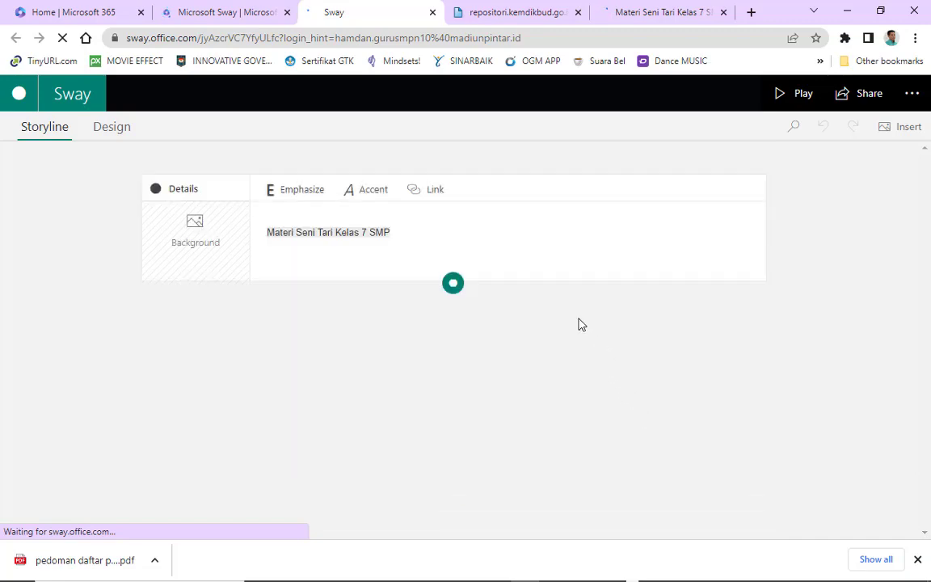
pyautogui.moveTo(361, 235); pyautogui.dragTo(226, 237)
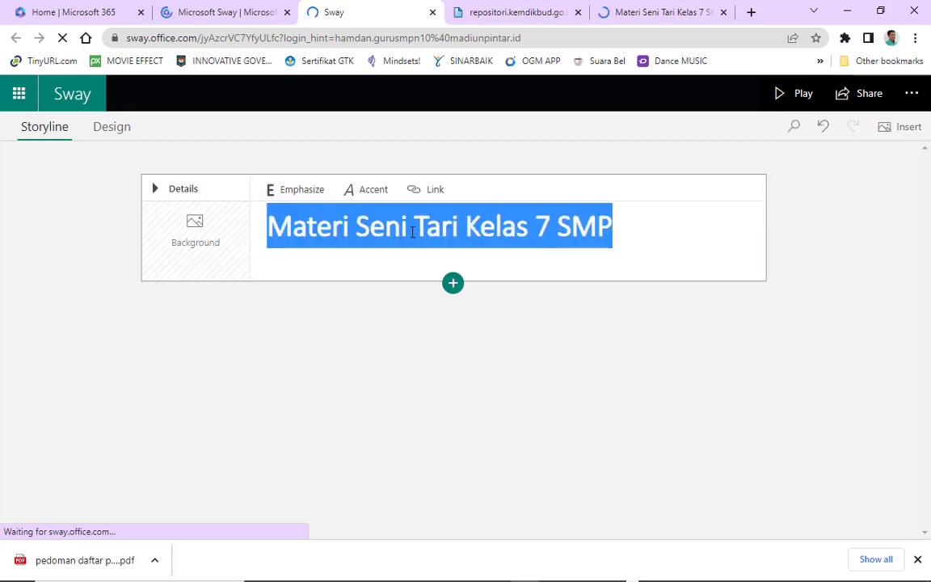
# Extend the Sway title to read "Materi Seni Tari Kelas 7 SMP: Tari Tradisional"
pyautogui.click(641, 228)
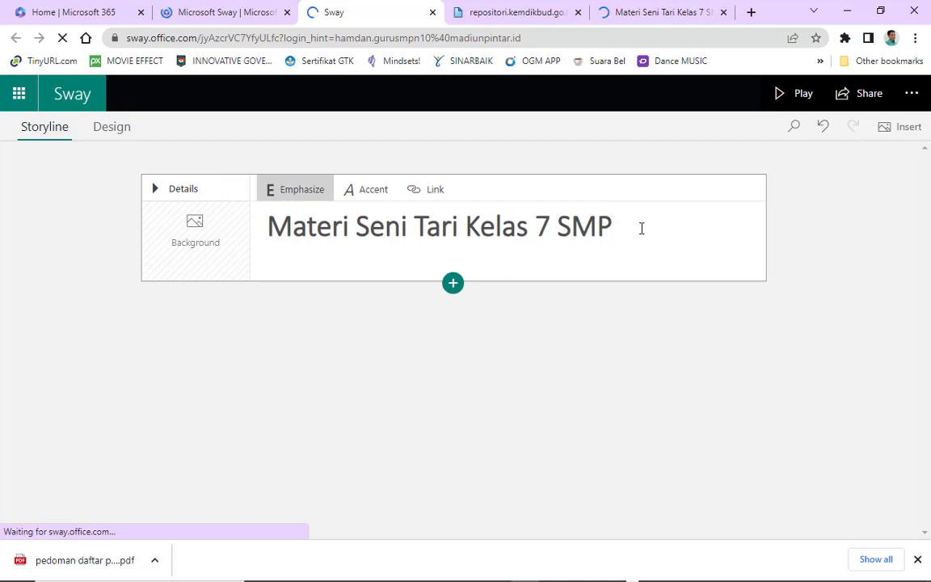
pyautogui.write('Tari Trad')
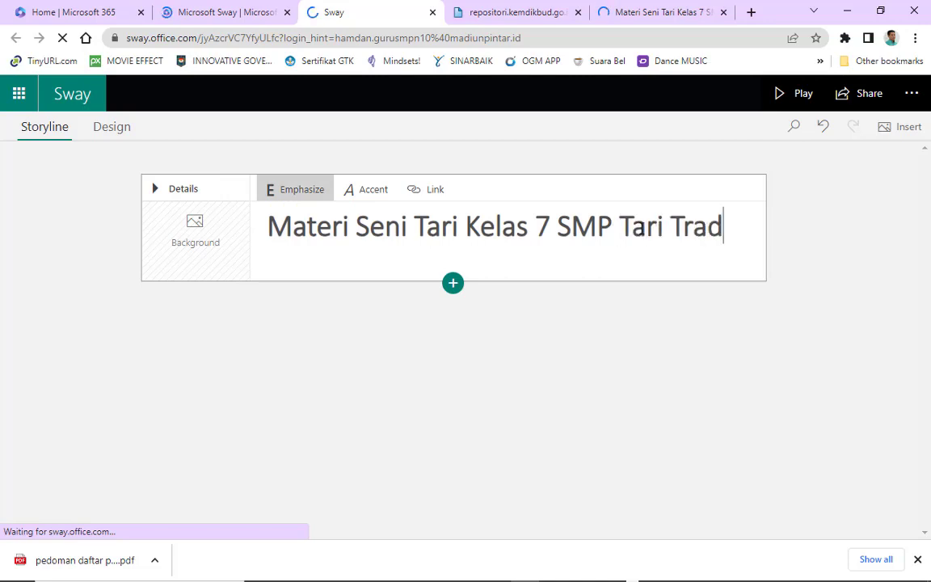
pyautogui.write('isional')
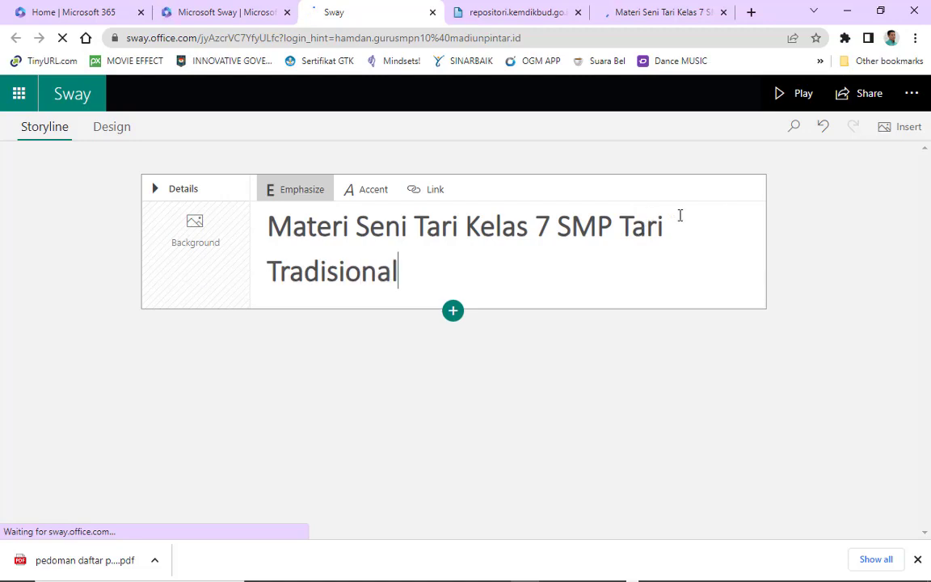
pyautogui.click(616, 223)
pyautogui.write(':')
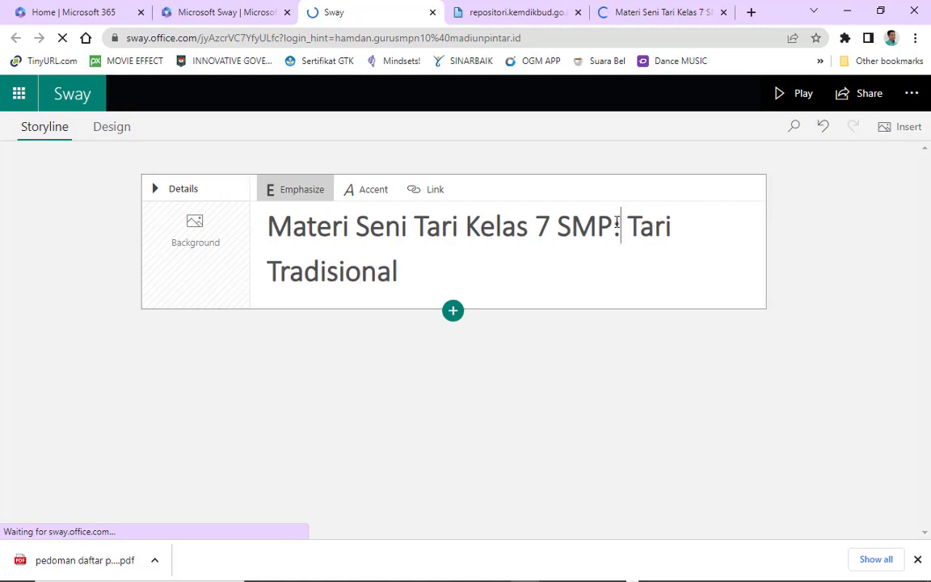
# Start choosing a background for the title card and copy the "Seni & Budaya Seni Tari SMP" illustration from the tribunnews article
pyautogui.click(189, 248)
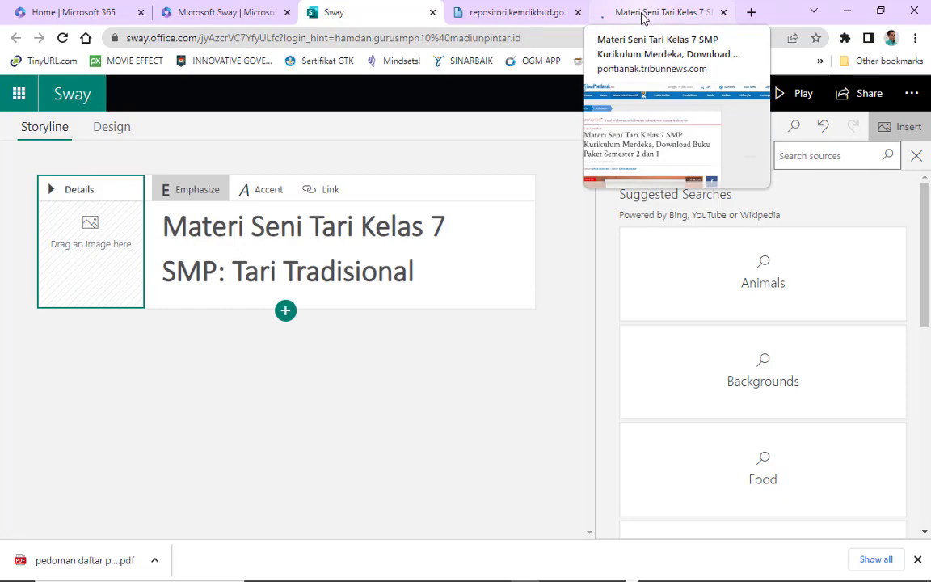
pyautogui.click(642, 18)
pyautogui.click(542, 16)
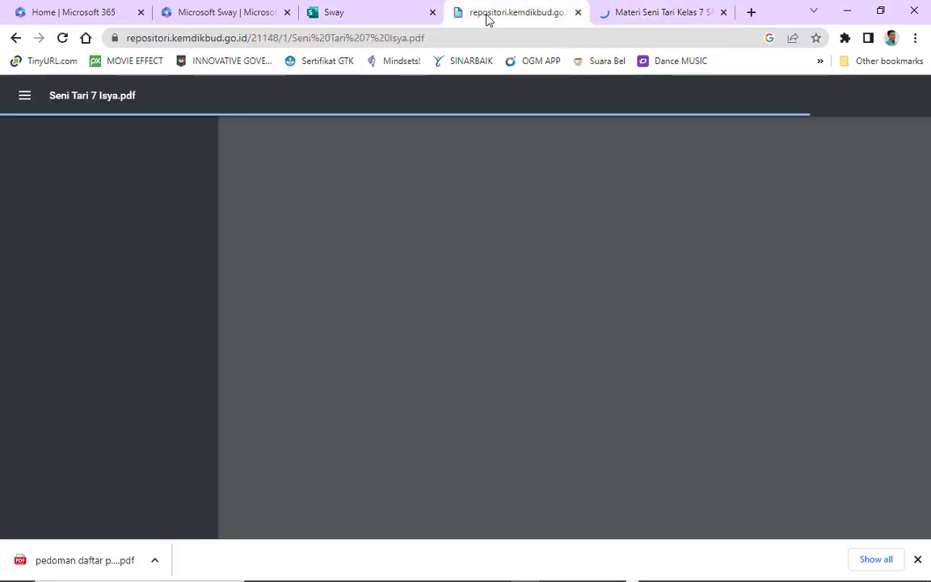
pyautogui.click(669, 11)
pyautogui.scroll(-4, 339, 356)
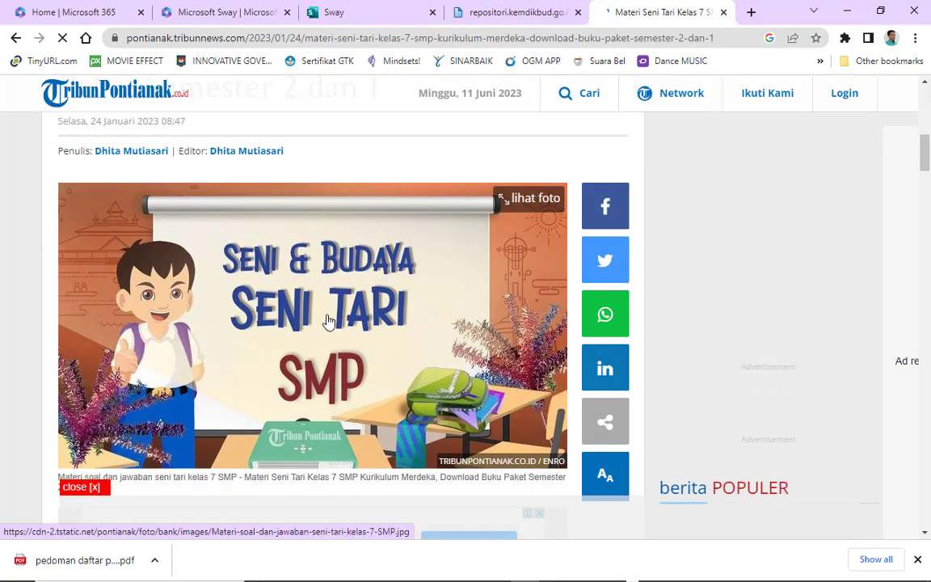
pyautogui.rightClick(329, 320)
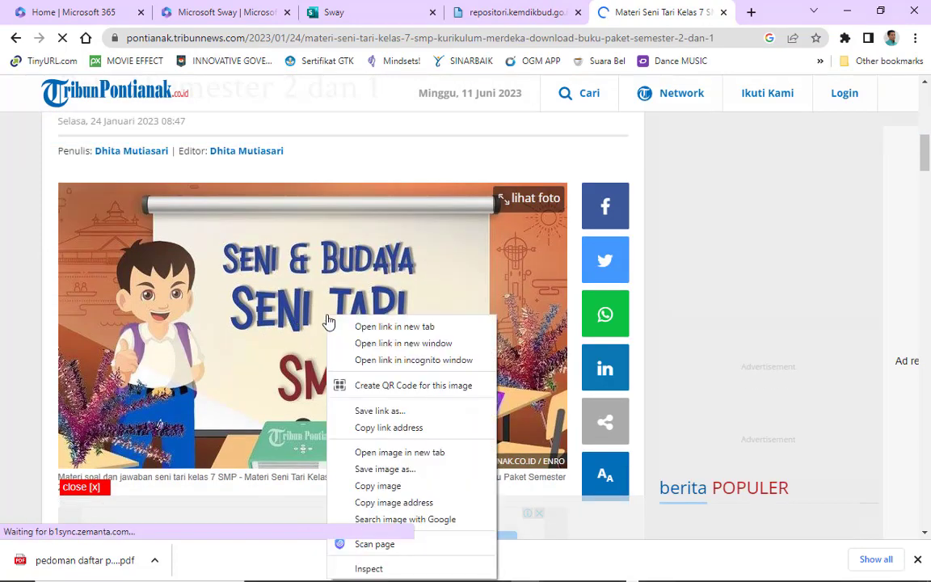
pyautogui.click(399, 488)
pyautogui.rightClick(387, 328)
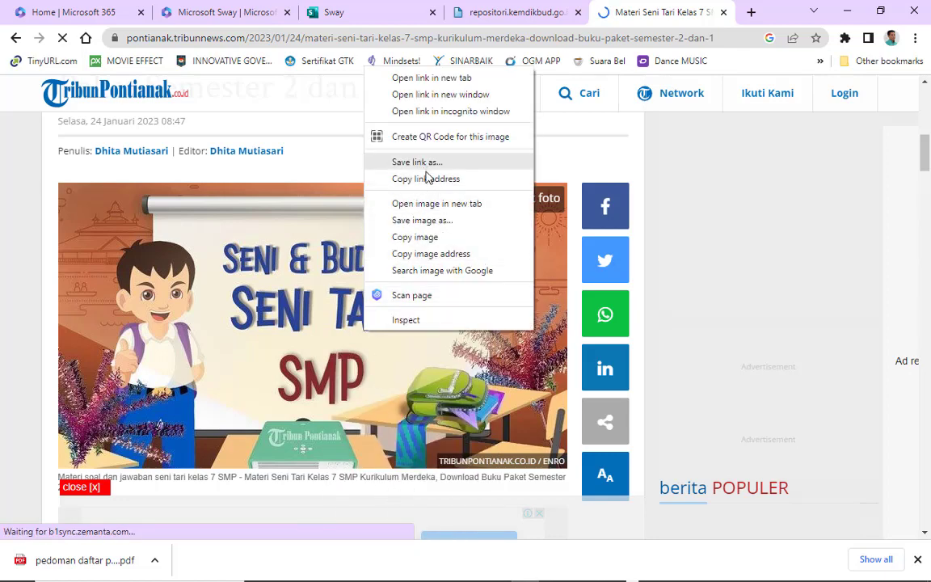
pyautogui.click(426, 236)
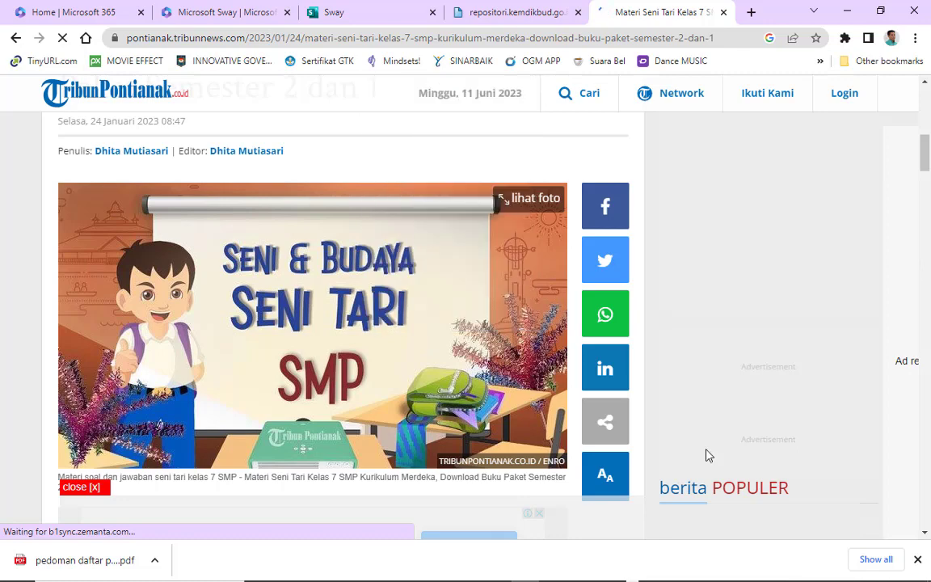
# Try to paste the copied illustration into the Sway and move it onto the title card's background
pyautogui.click(346, 15)
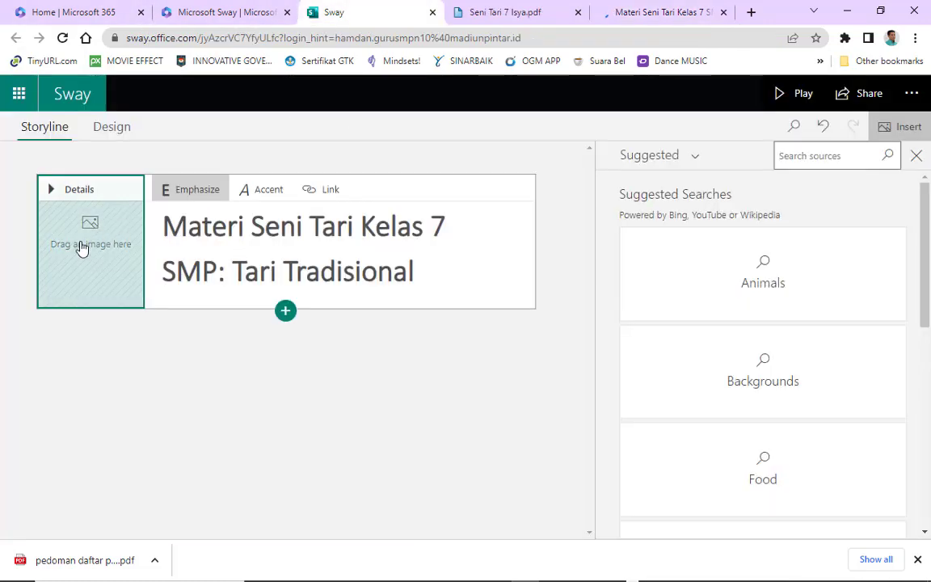
pyautogui.click(455, 254)
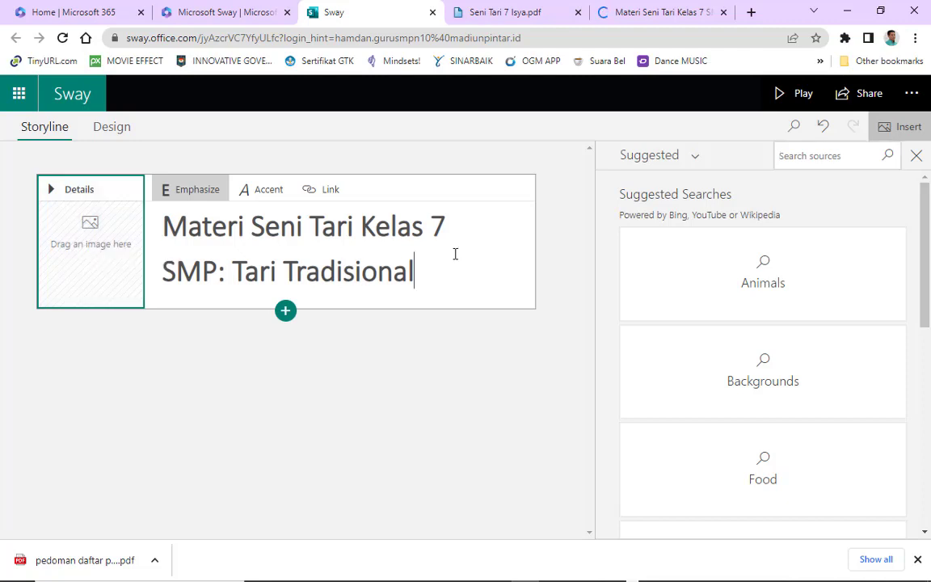
pyautogui.hotkey('ctrl', 'v')
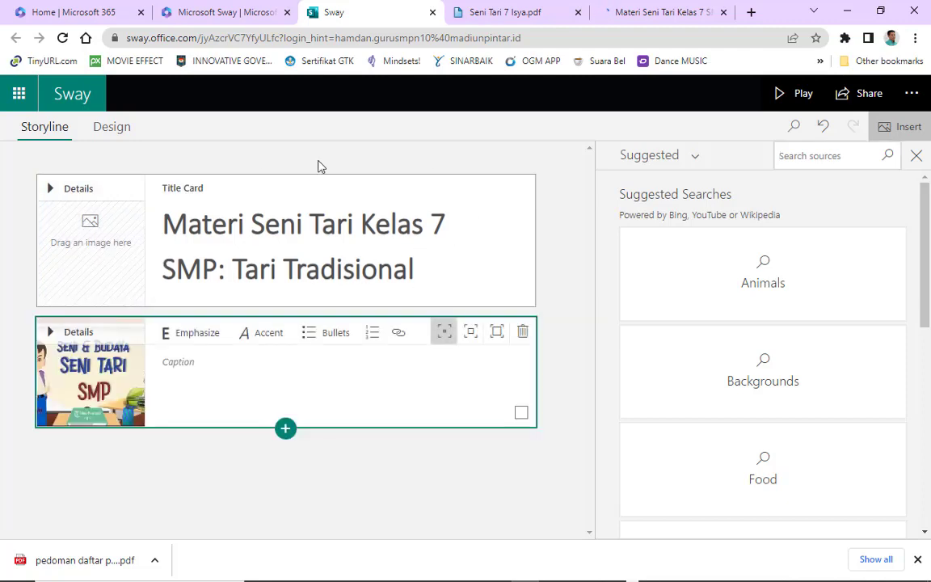
pyautogui.moveTo(74, 392); pyautogui.dragTo(109, 260)
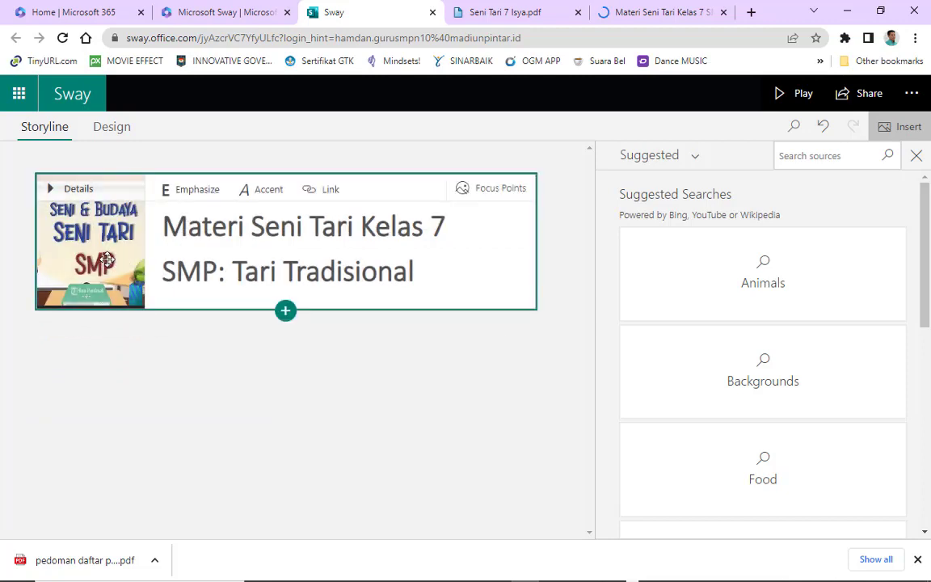
pyautogui.hotkey('ctrl', 'z')
# Paste the illustration again, set it as the title card's background and delete the empty image card
pyautogui.click(203, 378)
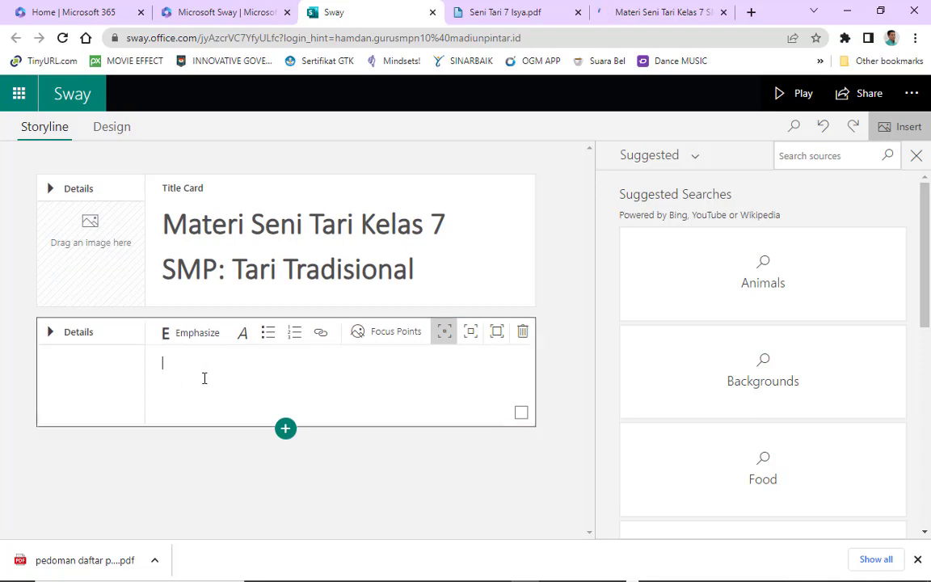
pyautogui.hotkey('ctrl', 'v')
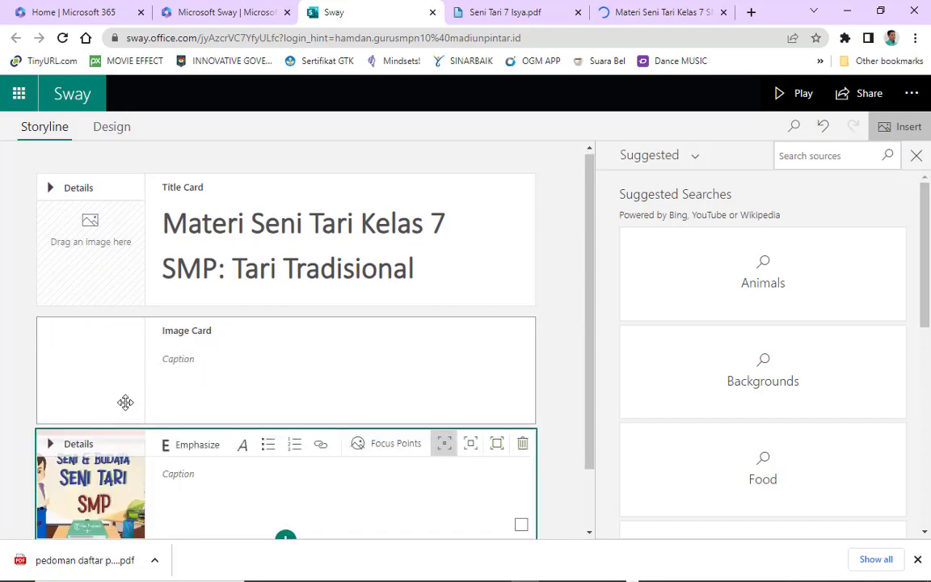
pyautogui.click(122, 374)
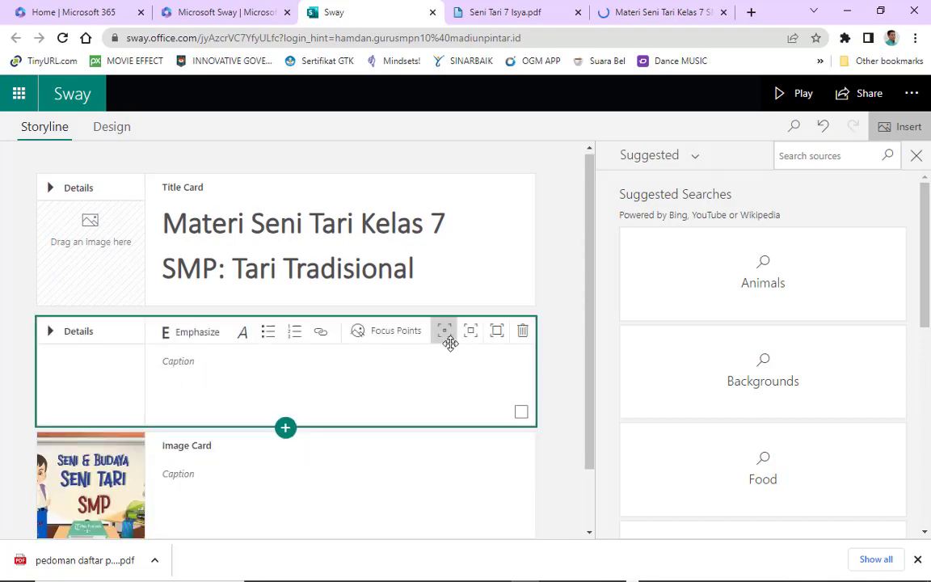
pyautogui.click(523, 331)
pyautogui.moveTo(85, 355); pyautogui.dragTo(107, 275)
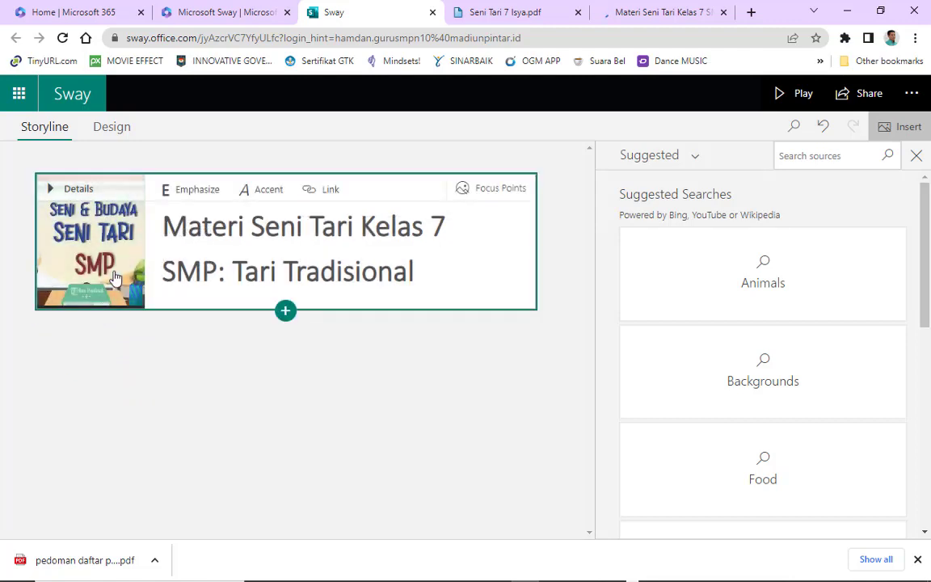
# Shorten the Sway title to "Tari Tradisional" by removing "Materi Seni Tari Kelas 7 SMP:"
pyautogui.click(234, 256)
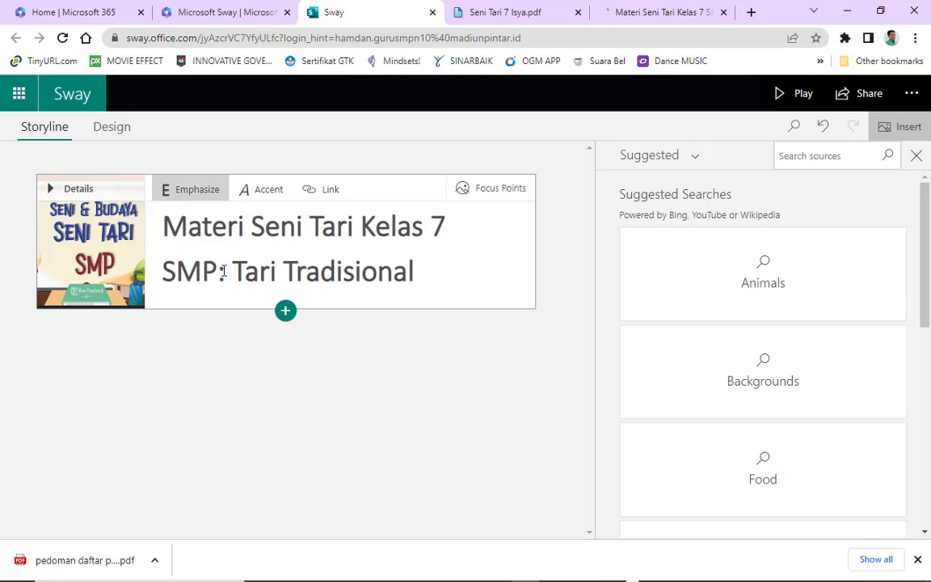
pyautogui.moveTo(235, 272); pyautogui.dragTo(168, 239)
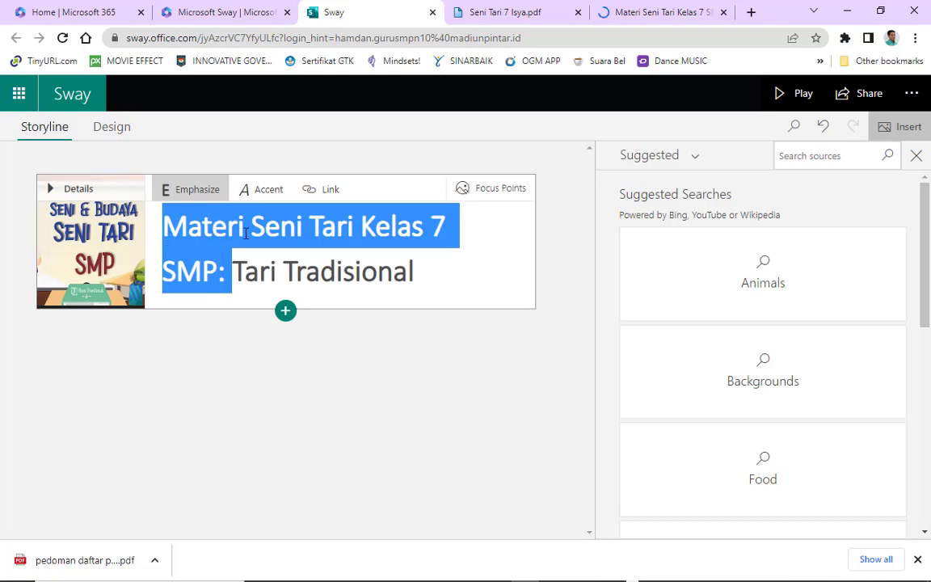
pyautogui.press('BackSpace')
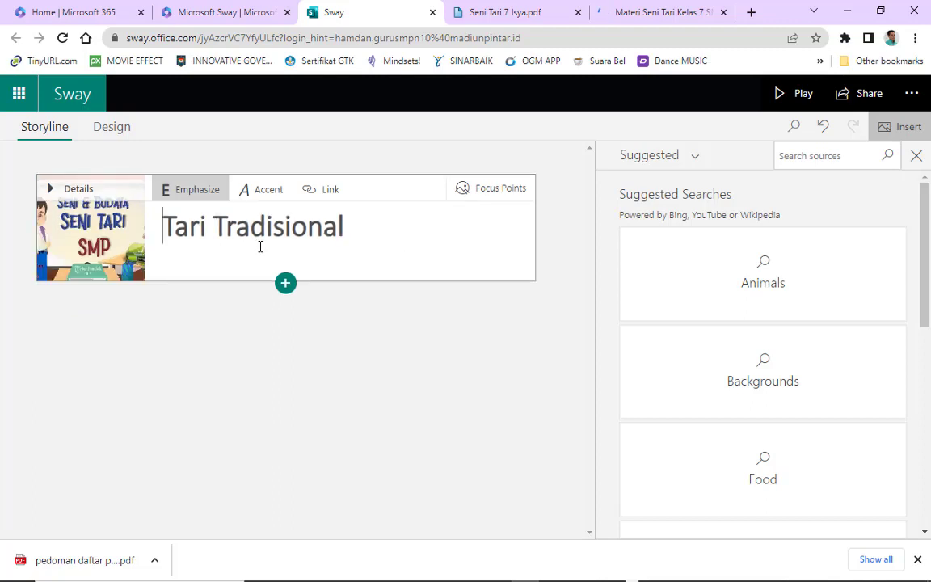
# Add a Heading 1 card below the title card and make its heading ready for text entry
pyautogui.click(287, 285)
pyautogui.click(286, 284)
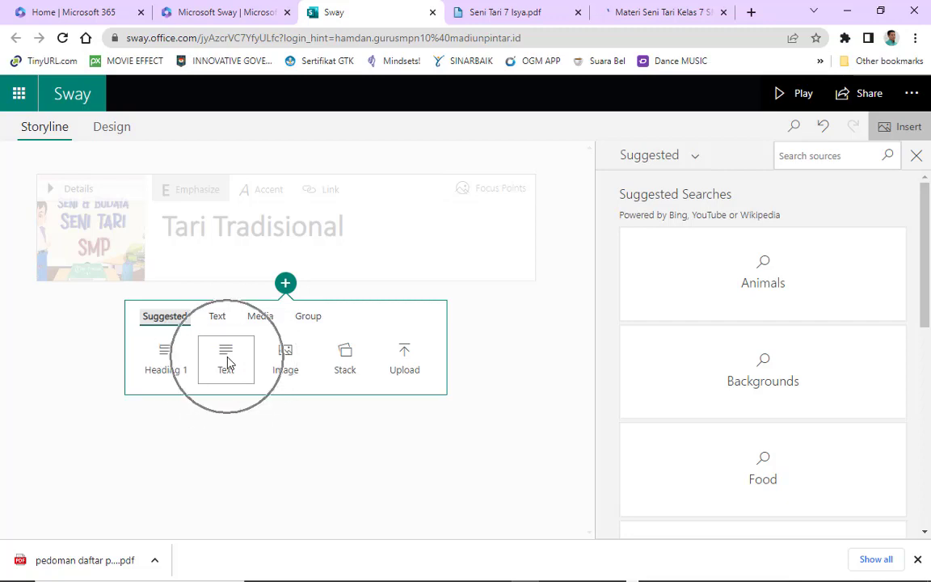
pyautogui.click(164, 353)
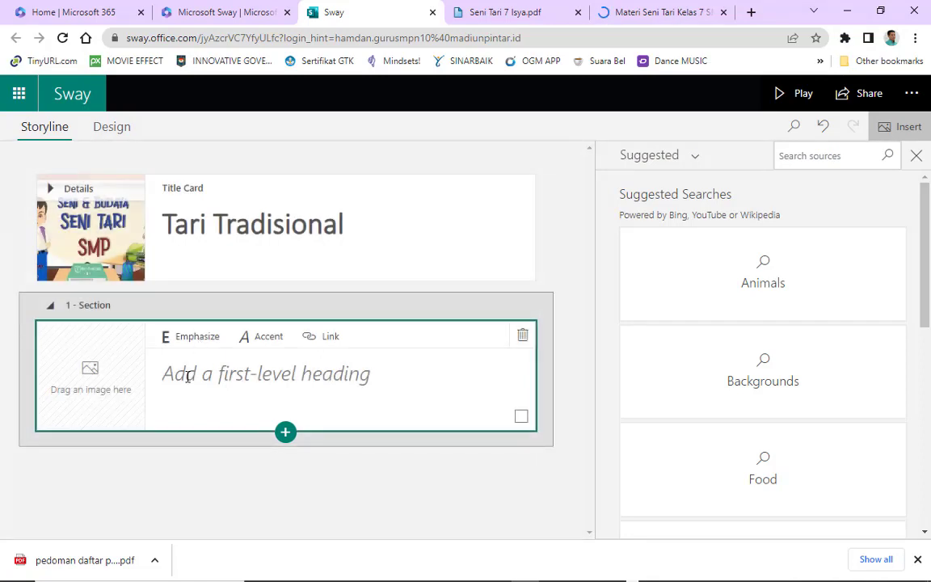
pyautogui.click(192, 374)
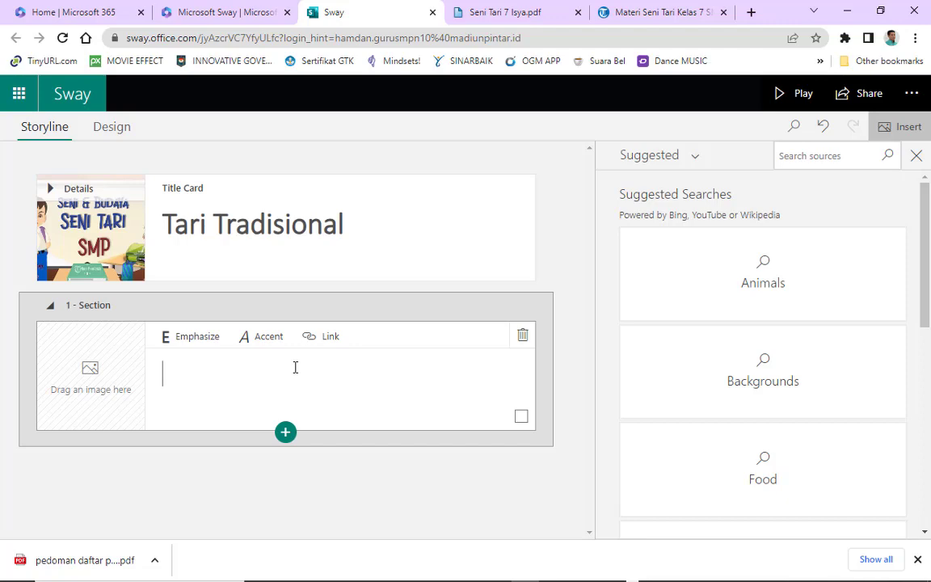
# Check the module template in Word and enter "A. Tujuan Pembelajaran" as the section heading in Sway
pyautogui.hotkey('alt', 'Tab')
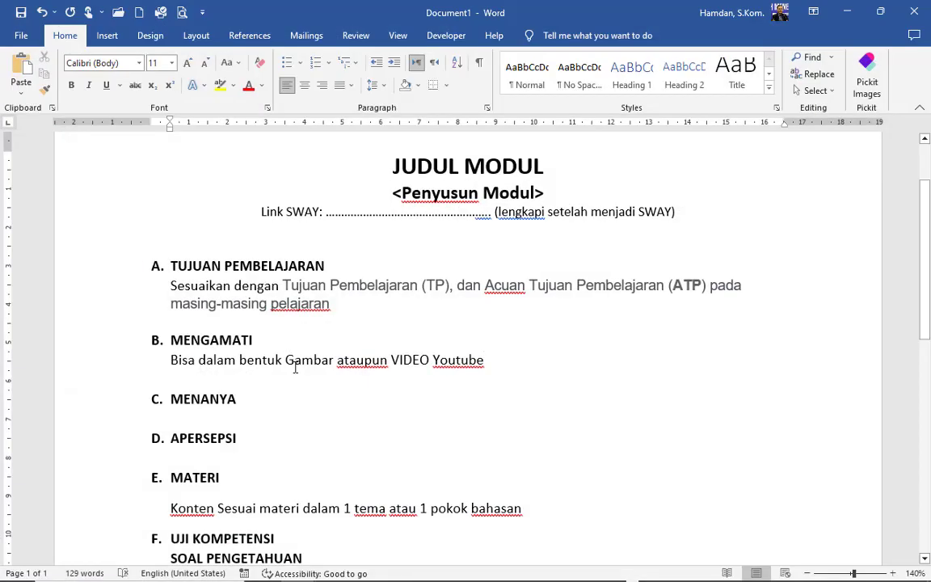
pyautogui.hotkey('alt', 'Tab')
pyautogui.write('Tuju')
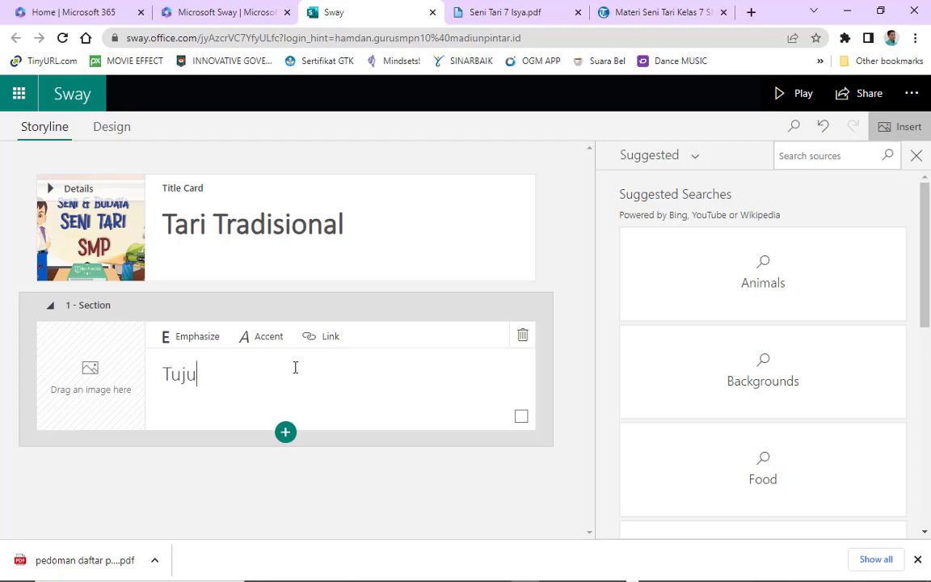
pyautogui.write('an')
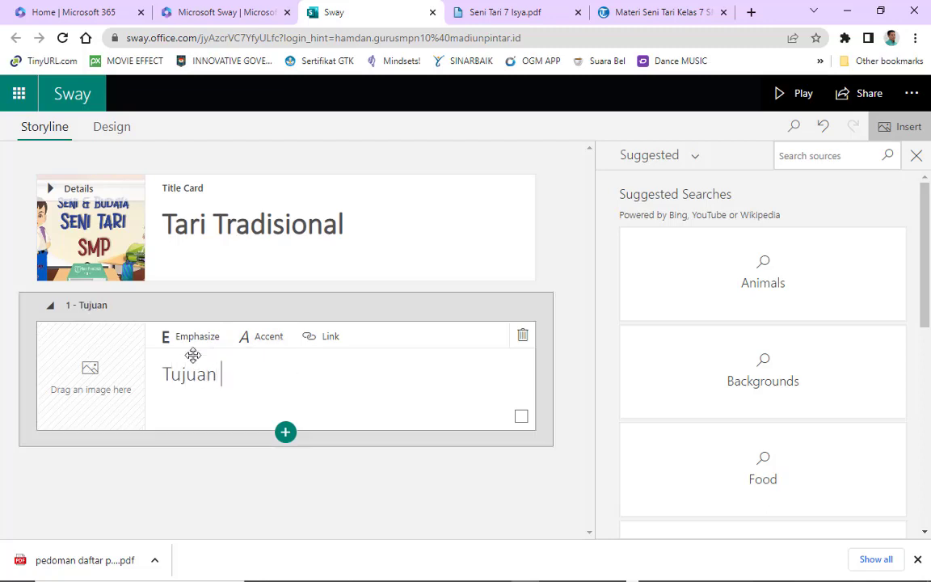
pyautogui.click(164, 374)
pyautogui.write('A.')
pyautogui.click(264, 371)
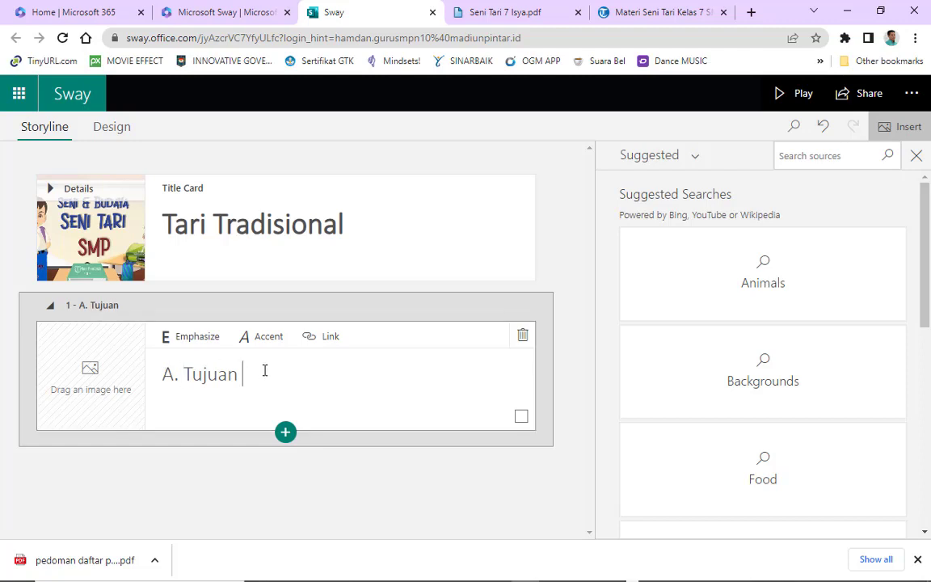
pyautogui.write('Pembelajaran')
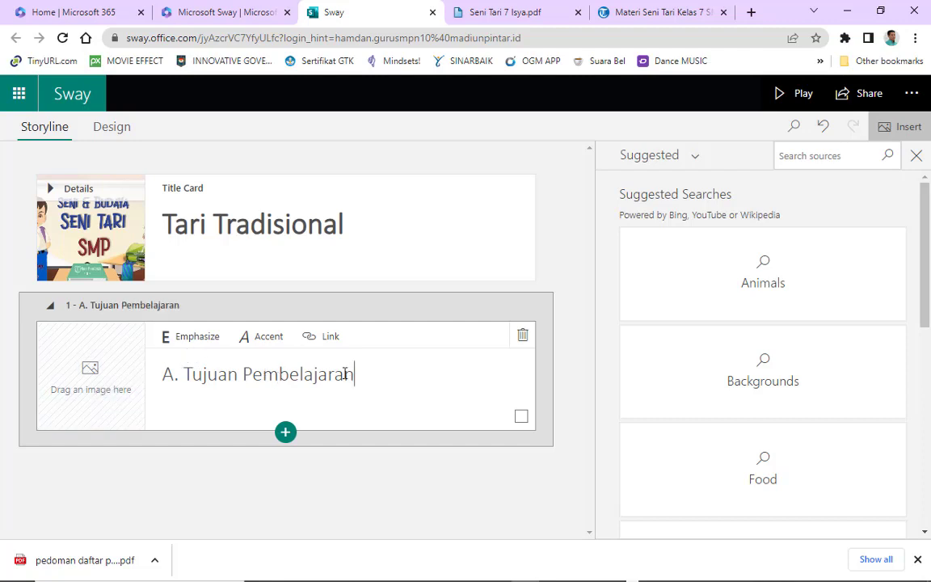
# Search the suggested sources for "Tari Daerah" images for the background of the "A. Tujuan Pembelajaran" heading card
pyautogui.click(125, 385)
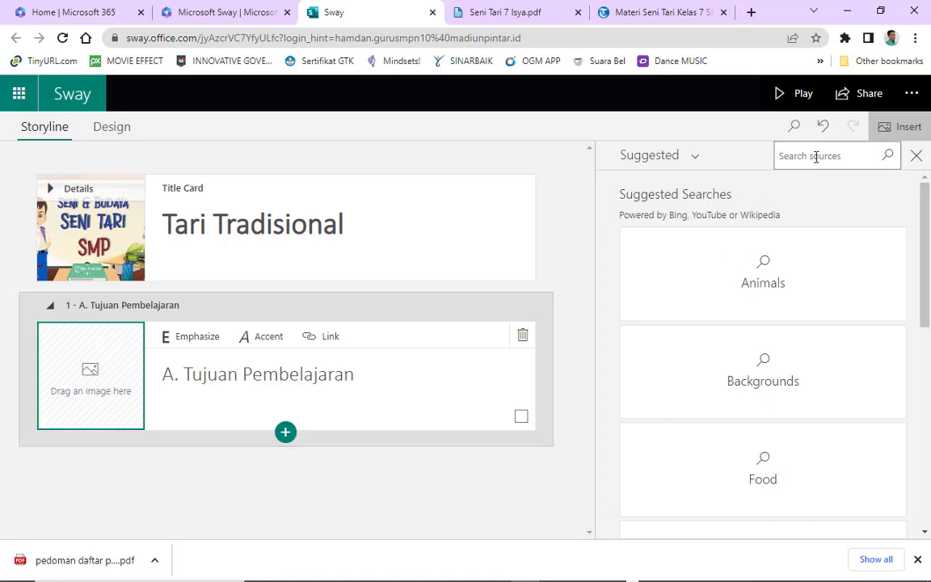
pyautogui.write('T')
pyautogui.write('ari Trad')
pyautogui.press('BackSpace')
pyautogui.press('BackSpace')
pyautogui.press('BackSpace')
pyautogui.press('BackSpace')
pyautogui.press('BackSpace')
pyautogui.press('BackSpace')
pyautogui.press('Return')
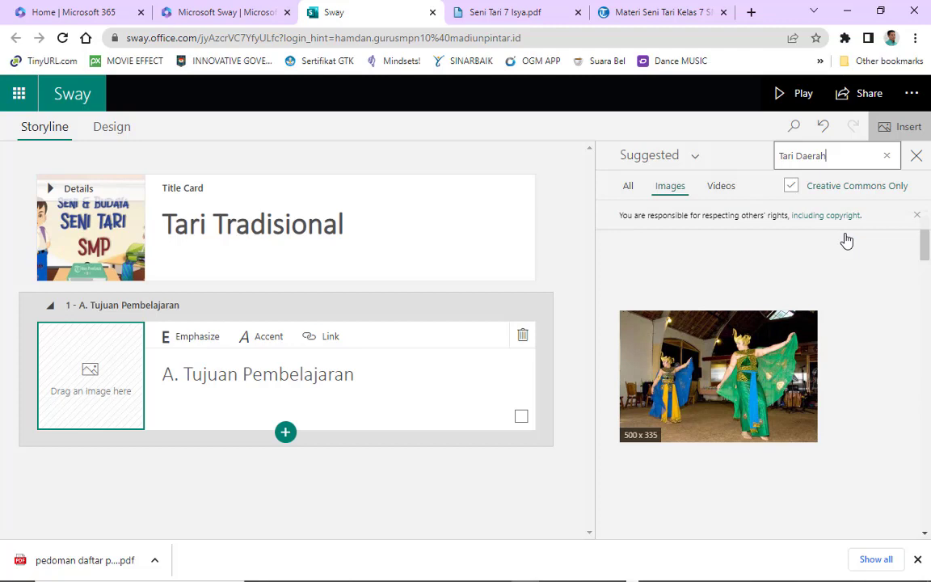
# Add the 500 x 335 photo of dancers in green and blue costumes as the heading card's background
pyautogui.scroll(-2, 770, 331)
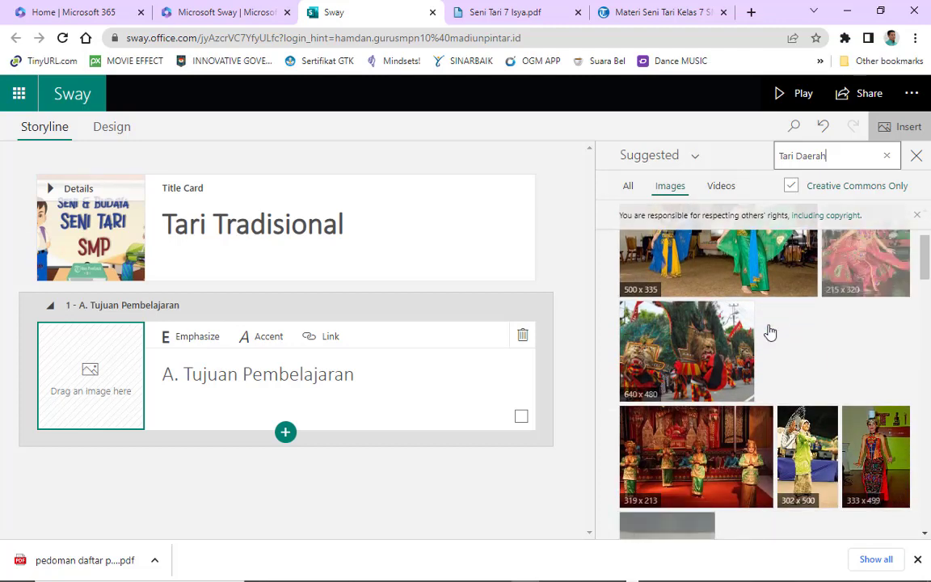
pyautogui.scroll(2, 770, 332)
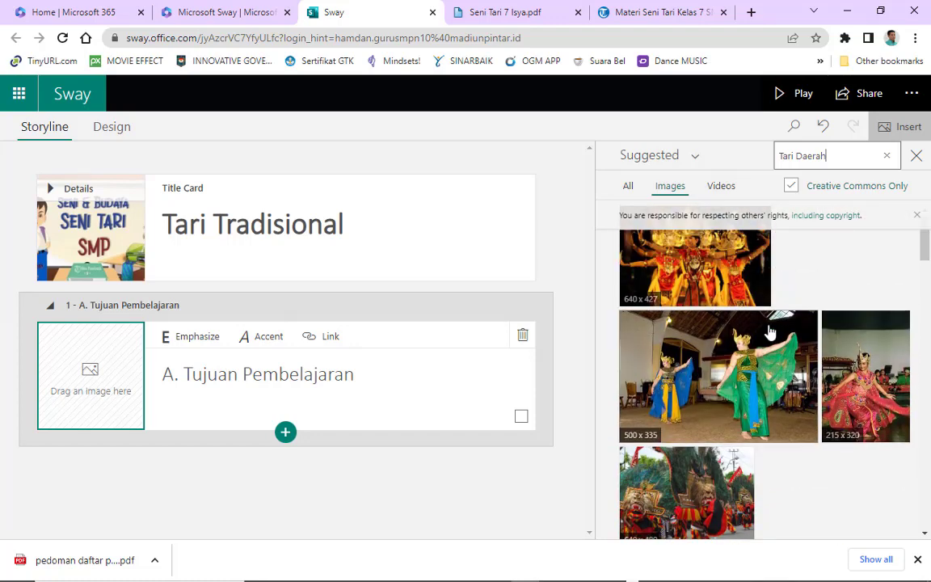
pyautogui.scroll(-2, 771, 332)
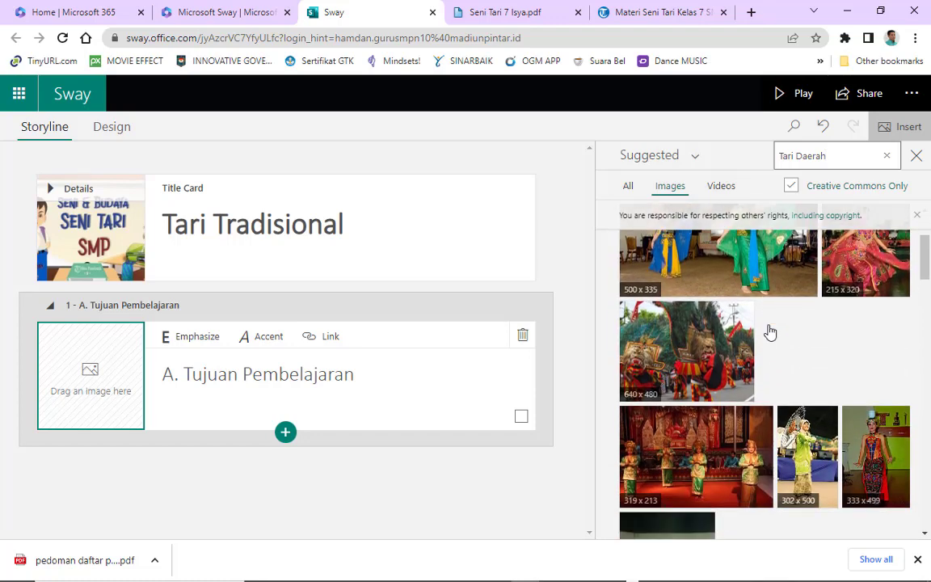
pyautogui.scroll(2, 768, 332)
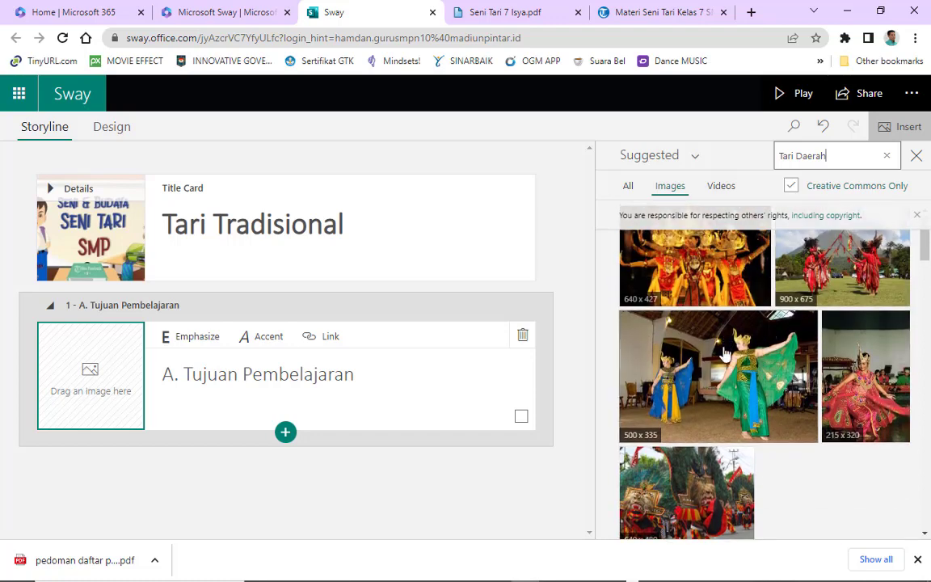
pyautogui.click(742, 392)
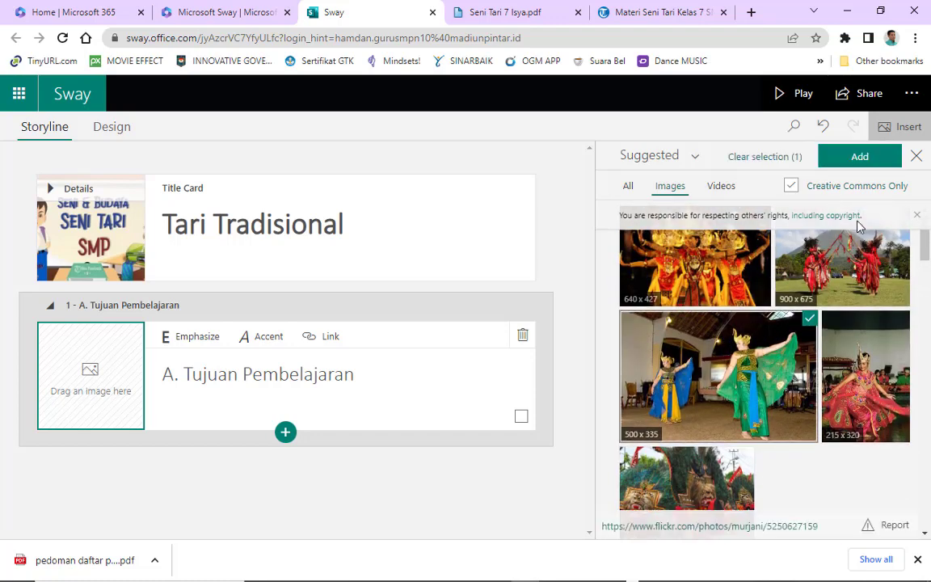
pyautogui.click(860, 159)
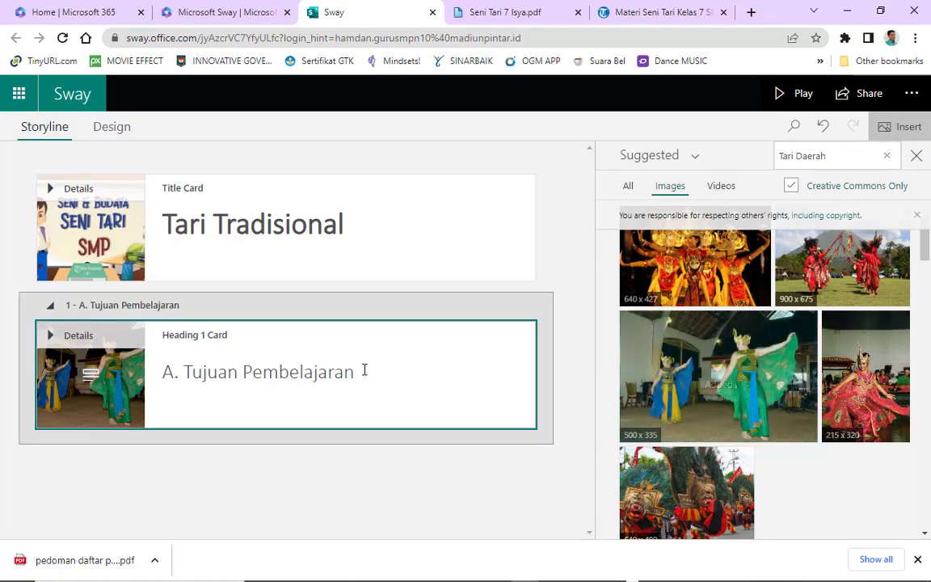
# Insert a text card below the "A. Tujuan Pembelajaran" heading
pyautogui.click(291, 441)
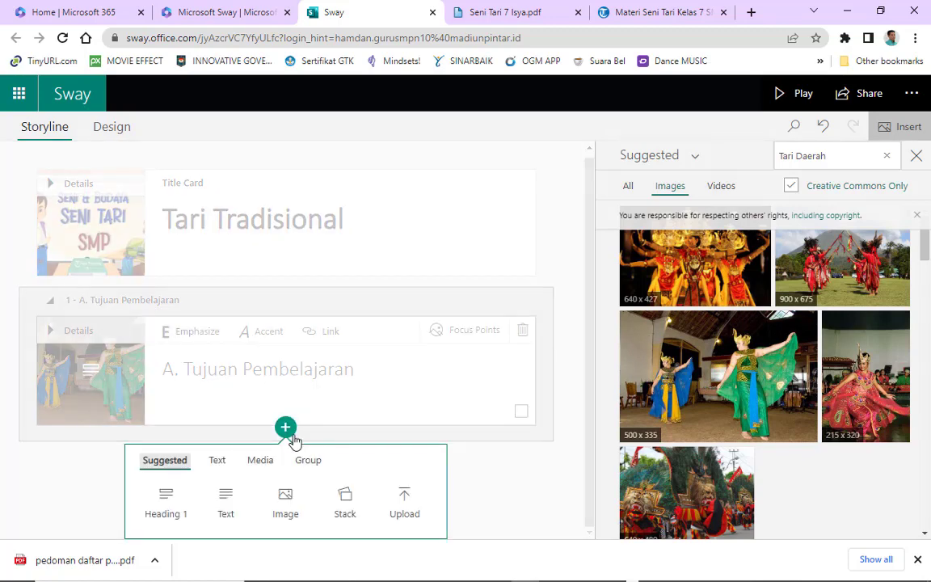
pyautogui.click(226, 503)
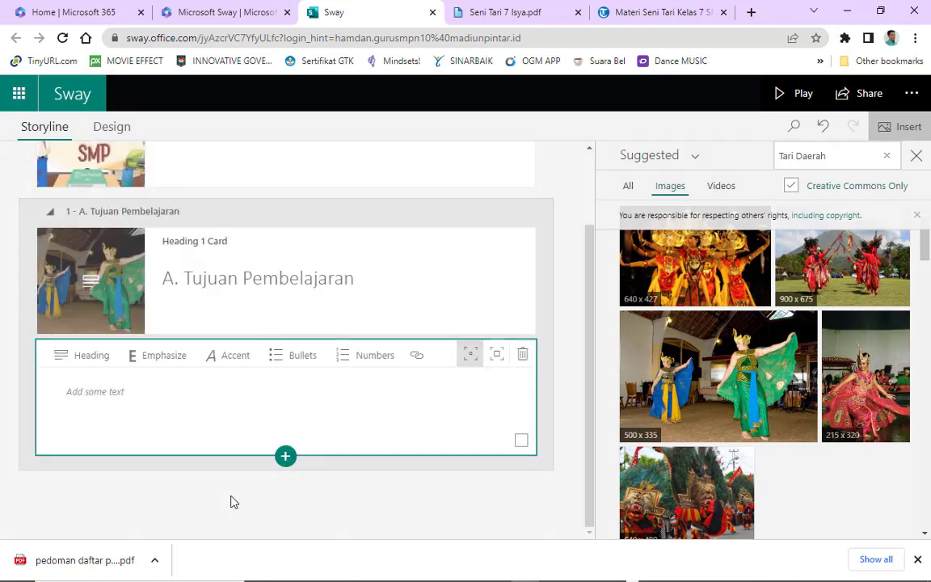
# Enter "Mengenal tari Tradisional setempat... Mohon ini disesuikan TP-ATP" in the text card under "A. Tujuan Pembelajaran"
pyautogui.click(209, 403)
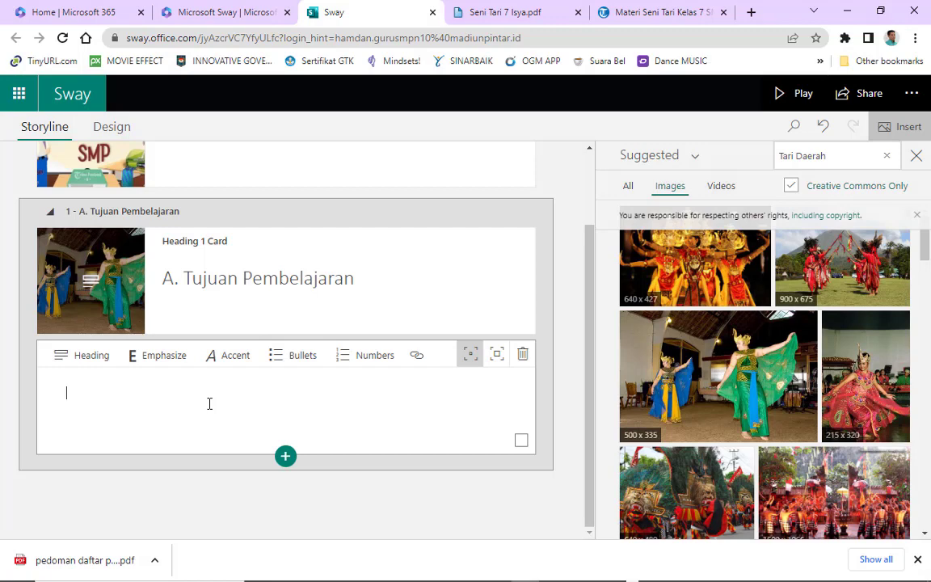
pyautogui.write('Mengenal tari Tradisional s')
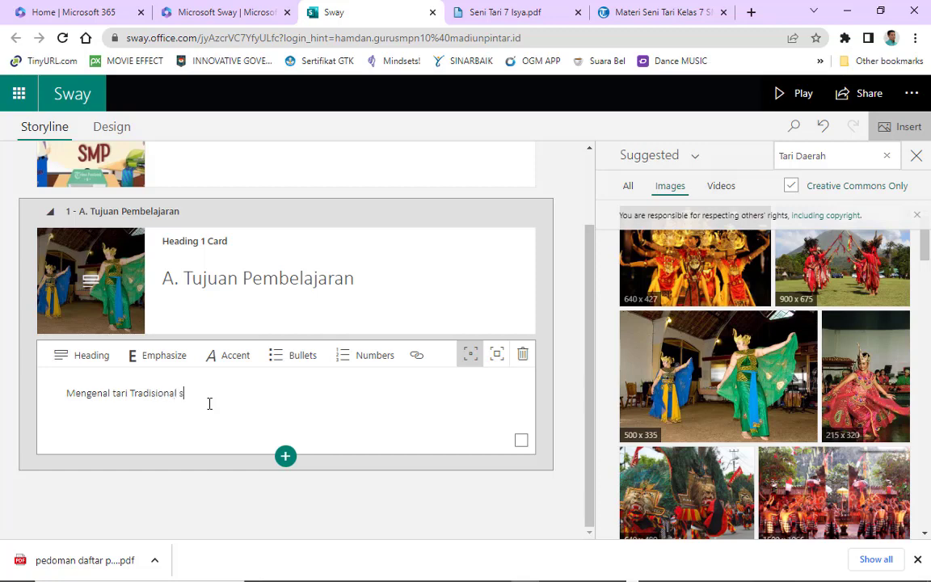
pyautogui.write('mpat... Moho')
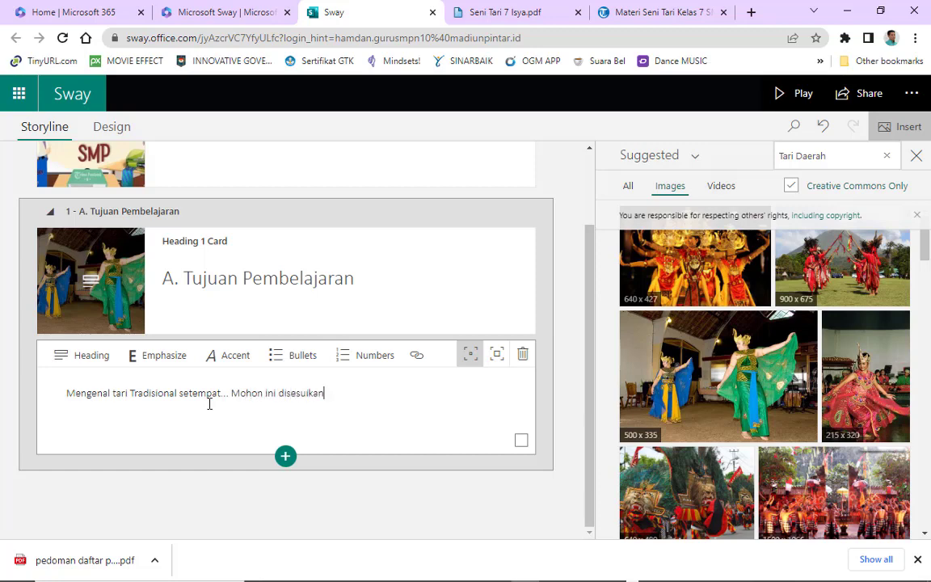
pyautogui.write('n ini disesuikan')
pyautogui.moveTo(425, 409); pyautogui.dragTo(46, 389)
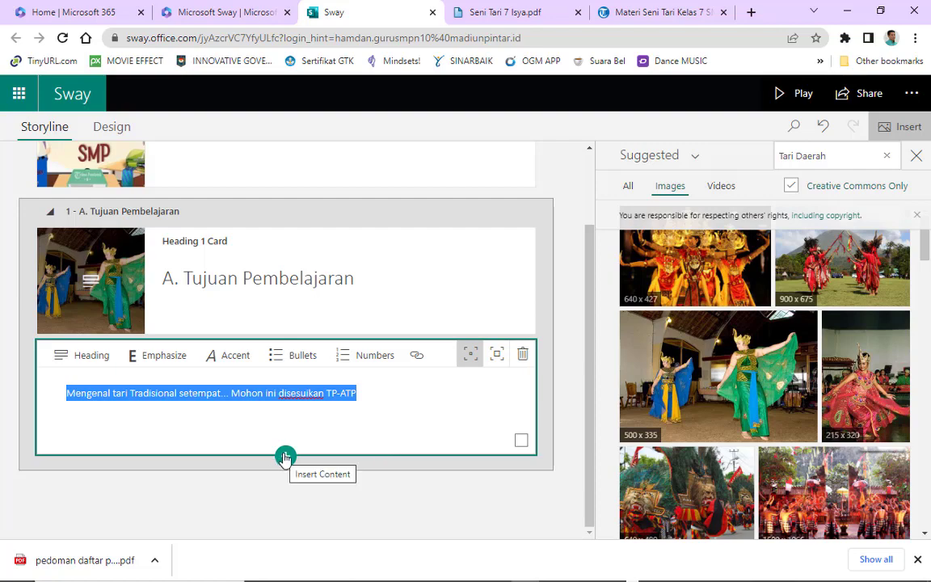
pyautogui.hotkey('alt', 'Tab')
pyautogui.hotkey('alt', 'Tab')
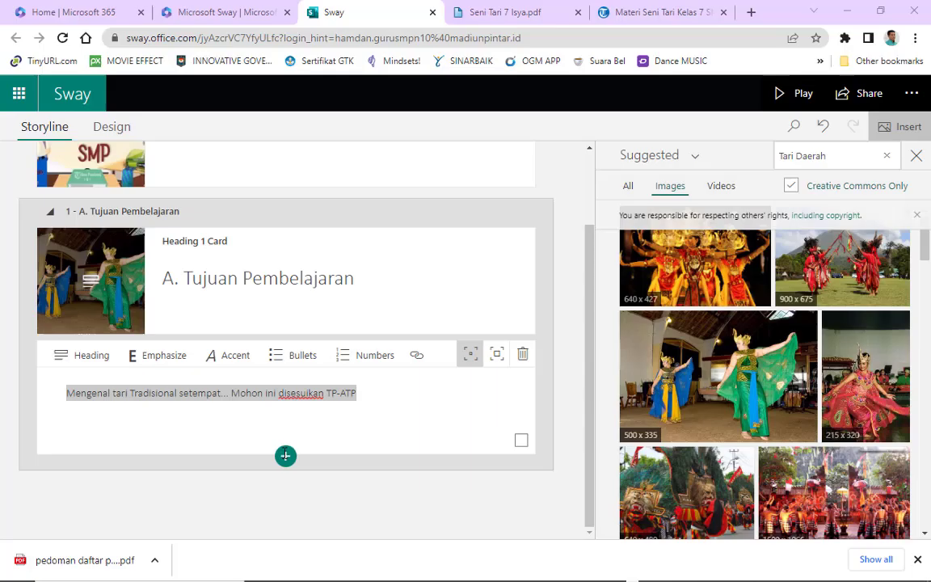
# Insert a Heading 1 card below the text card and title it "B. Mengamati"
pyautogui.click(285, 456)
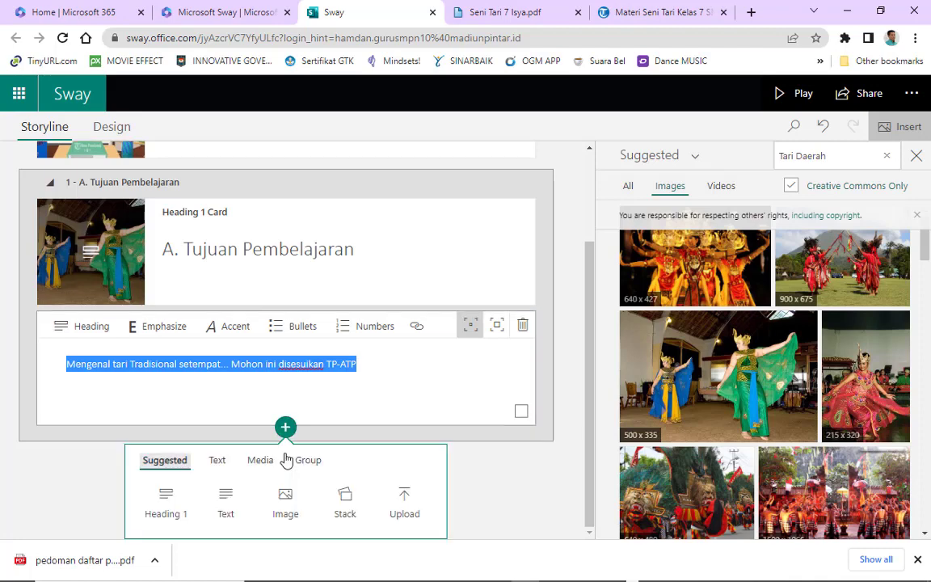
pyautogui.click(169, 503)
pyautogui.click(279, 397)
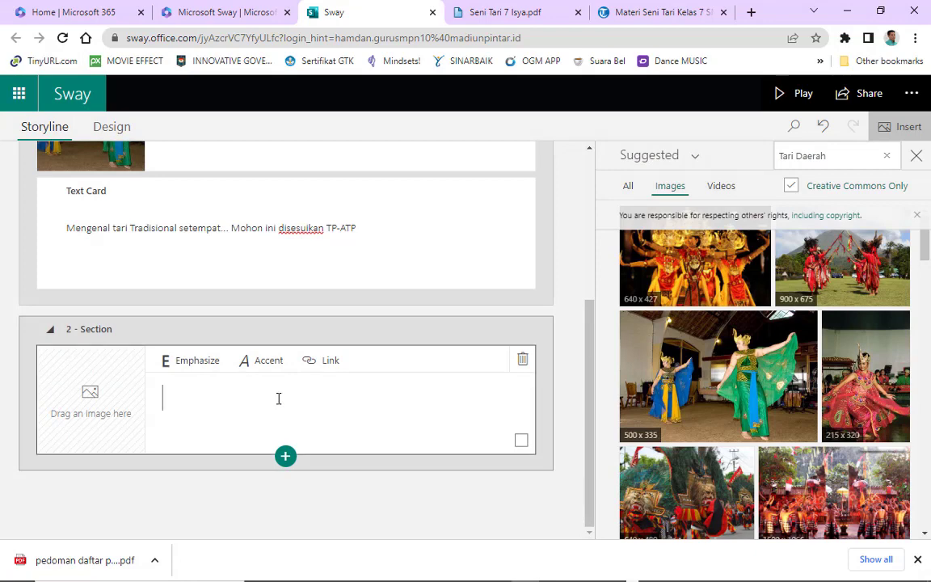
pyautogui.write('B')
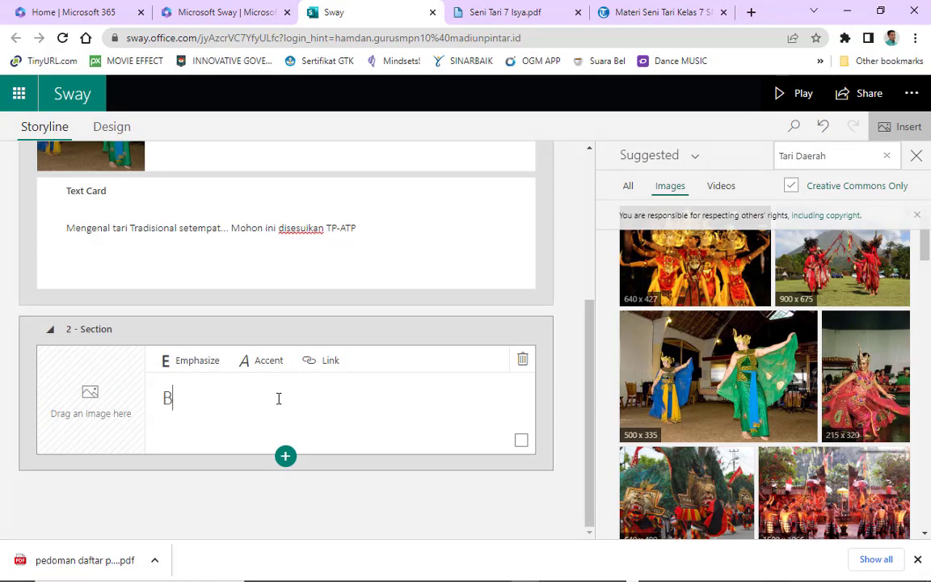
pyautogui.write('. Mengamati')
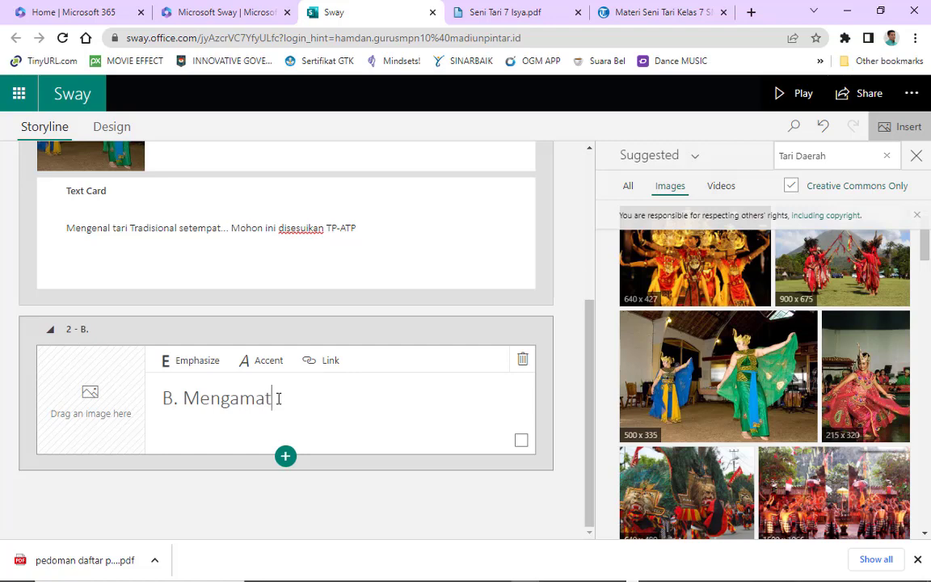
# Find the 120 x 72 photo of dancers with bows among the "Tari Daerah" images and add it as the "B. Mengamati" heading's background
pyautogui.click(114, 404)
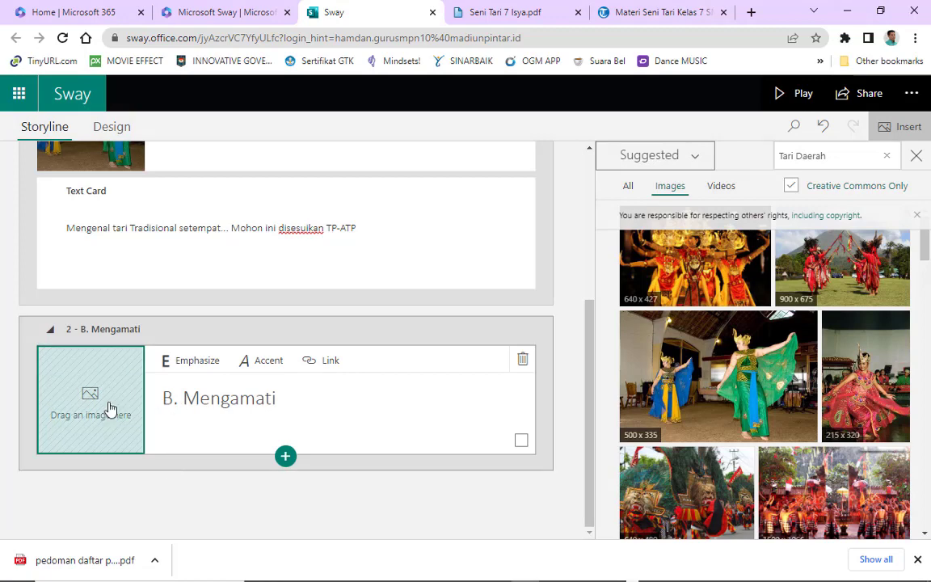
pyautogui.scroll(-4, 877, 344)
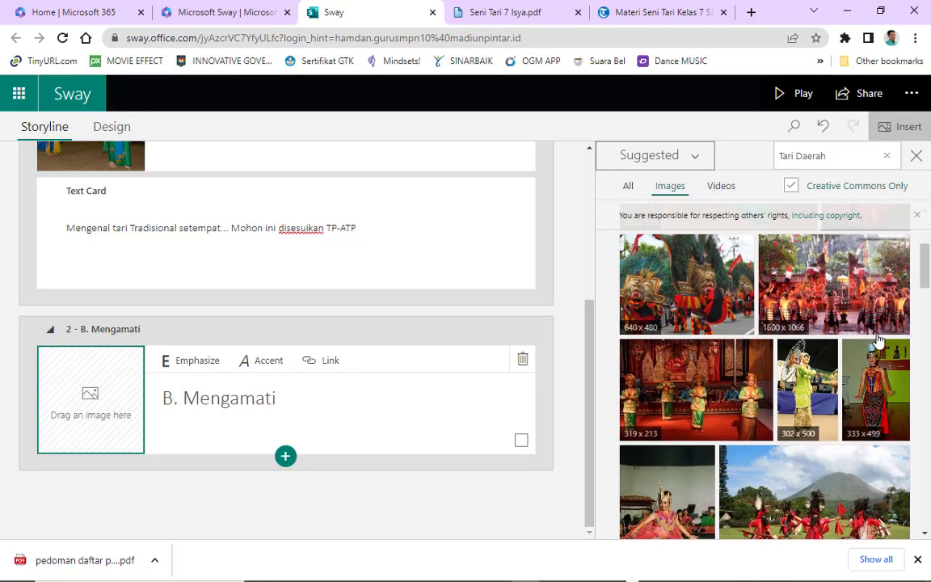
pyautogui.scroll(-1, 877, 344)
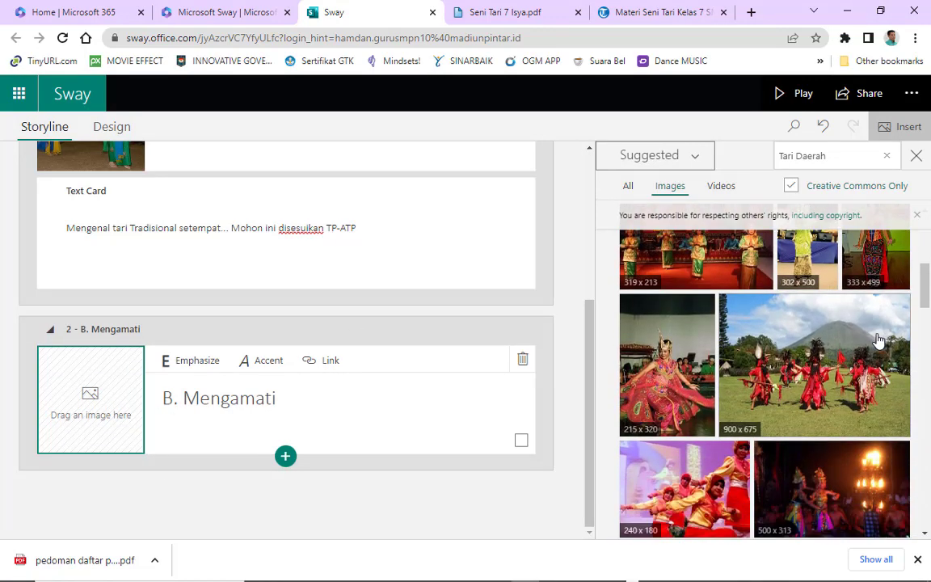
pyautogui.scroll(-2, 878, 341)
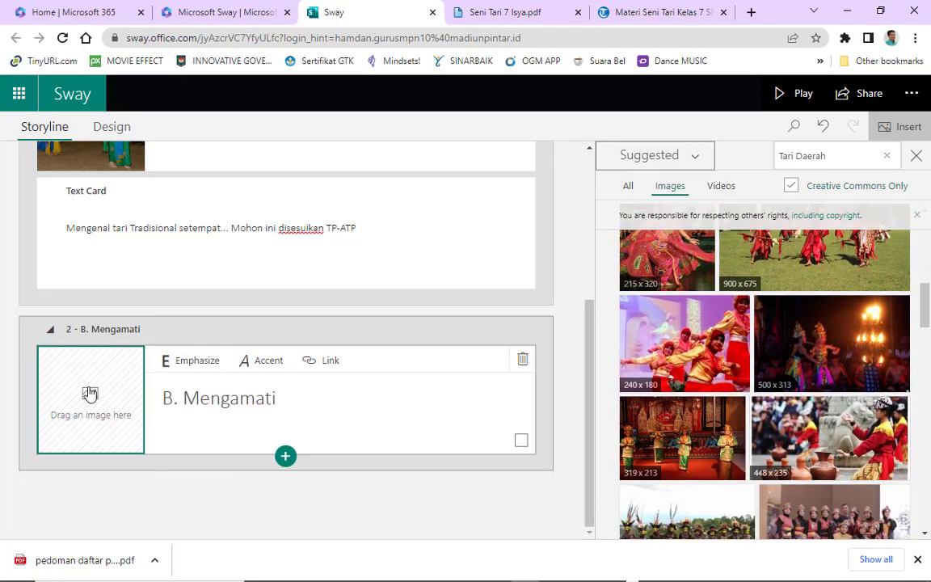
pyautogui.scroll(-2, 735, 430)
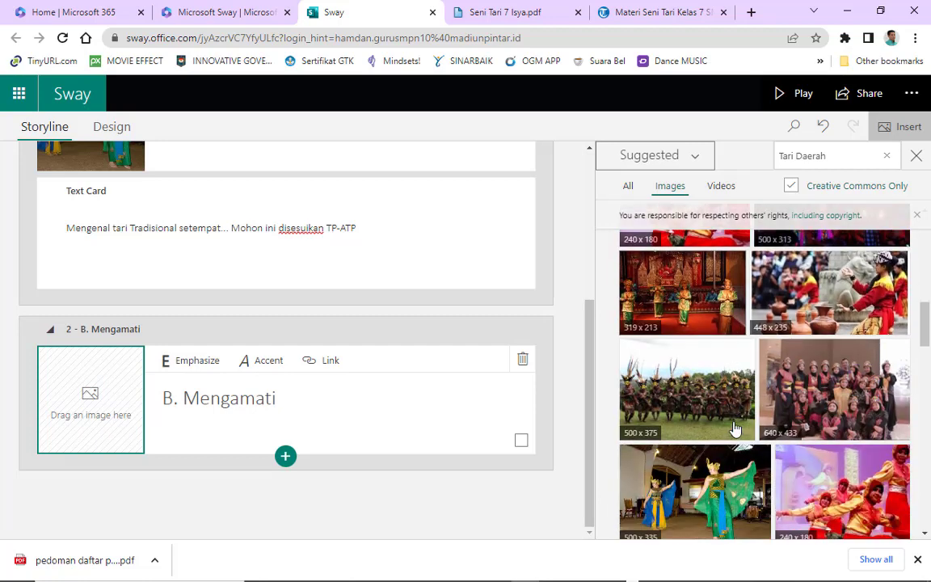
pyautogui.scroll(-1, 736, 430)
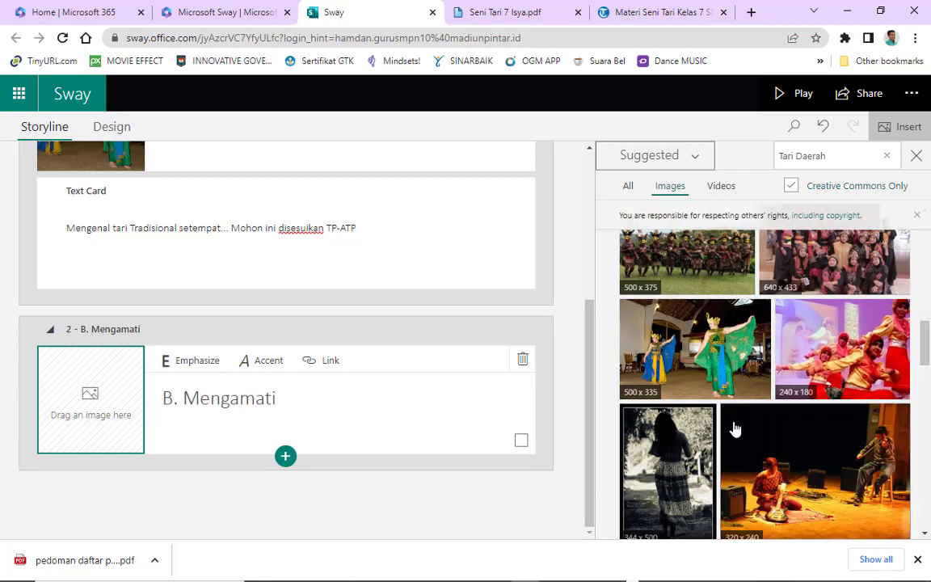
pyautogui.scroll(-5, 735, 430)
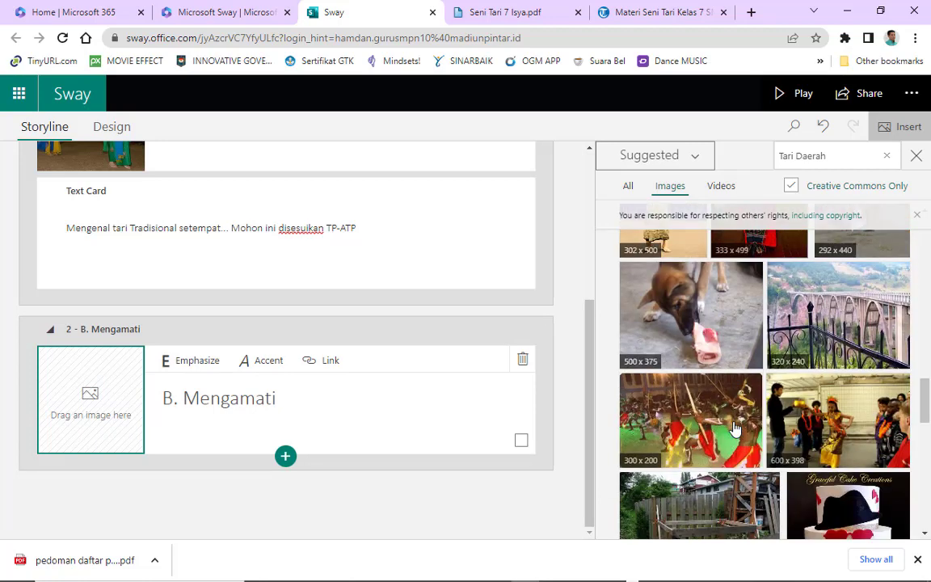
pyautogui.scroll(-3, 735, 430)
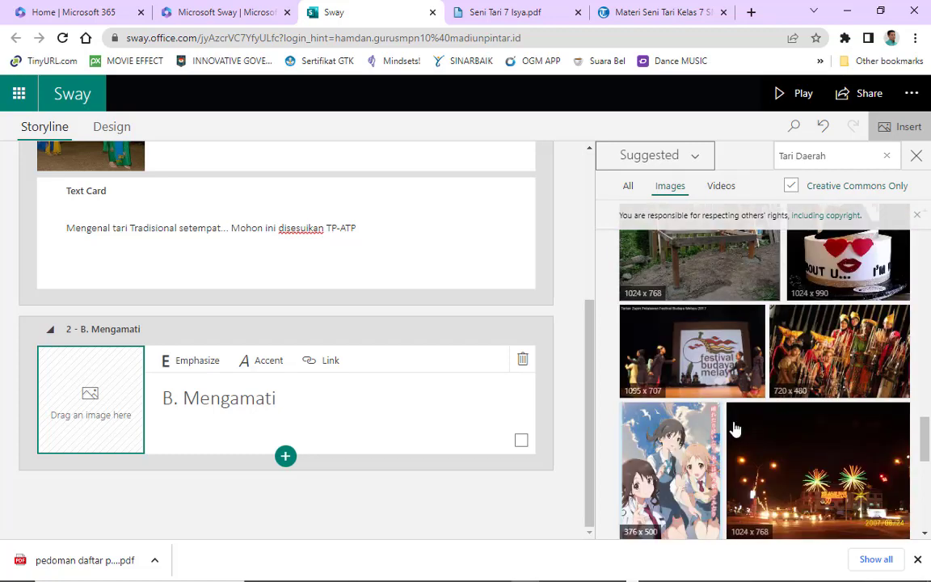
pyautogui.scroll(-1, 735, 430)
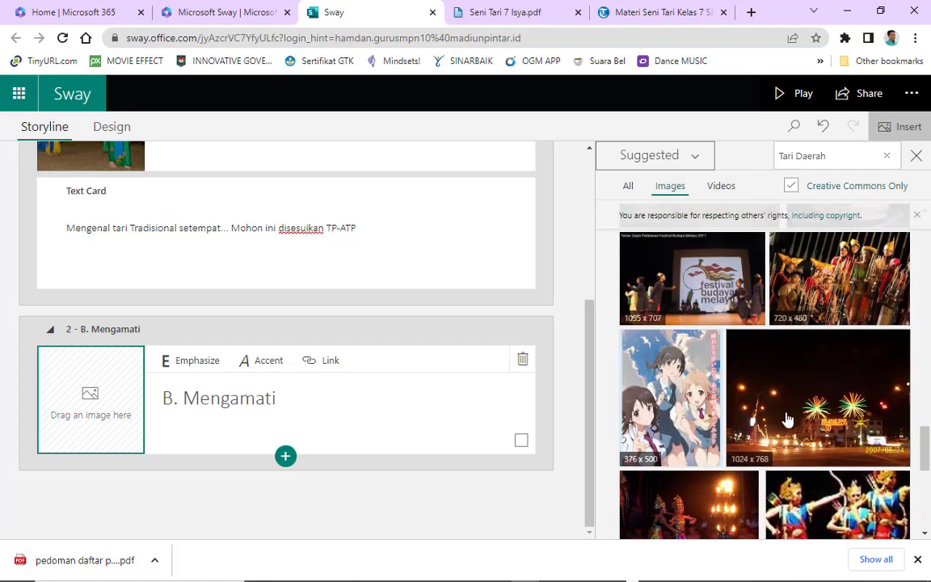
pyautogui.scroll(-2, 808, 410)
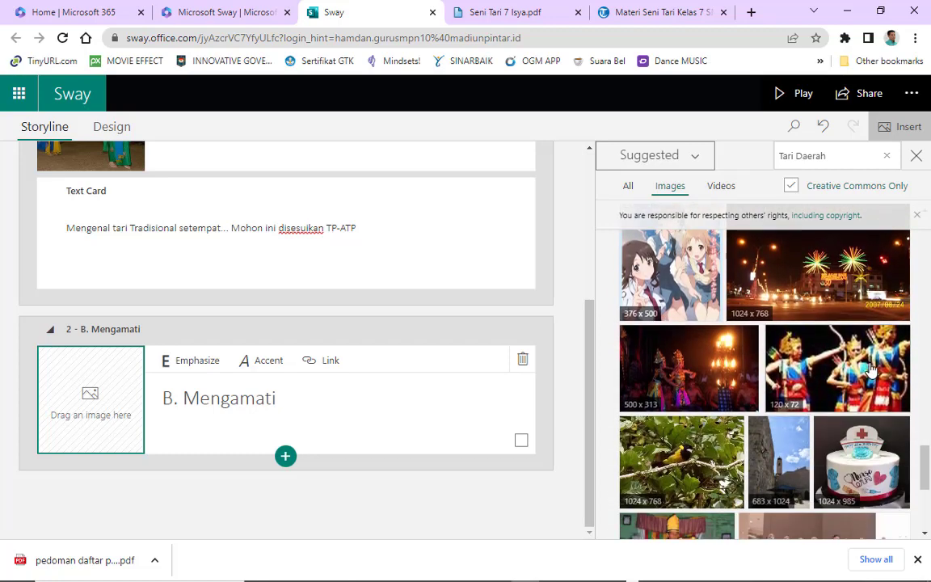
pyautogui.click(865, 369)
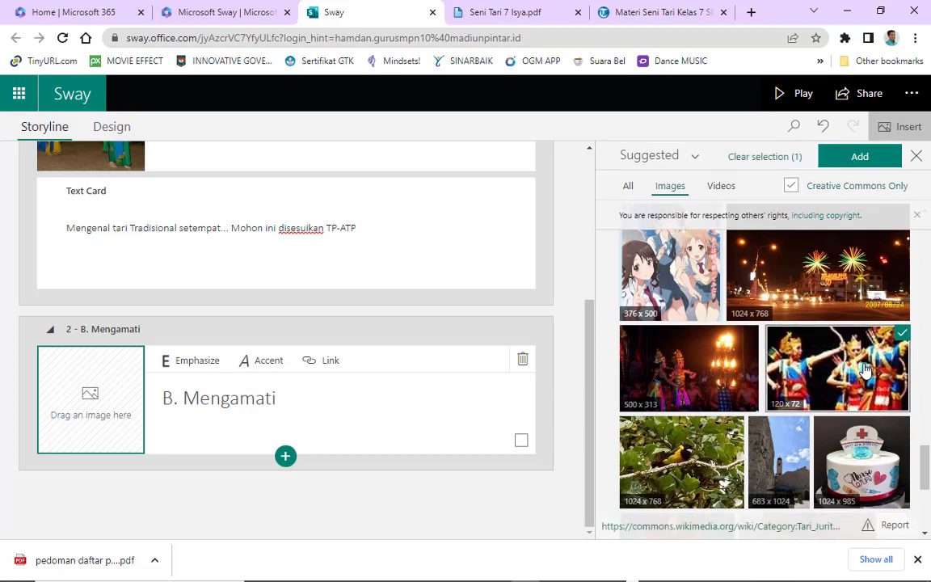
pyautogui.click(853, 156)
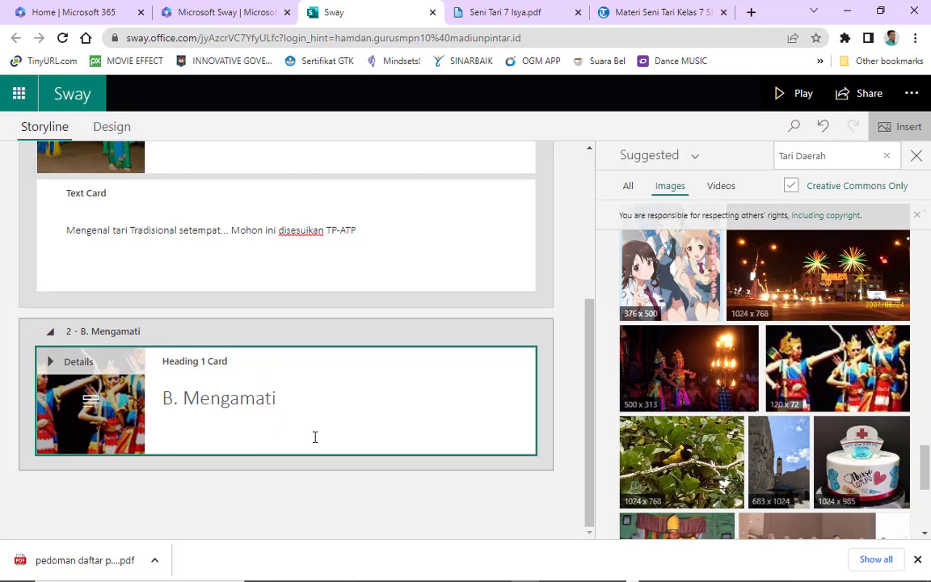
# Insert a video card below the "B. Mengamati" heading
pyautogui.click(278, 471)
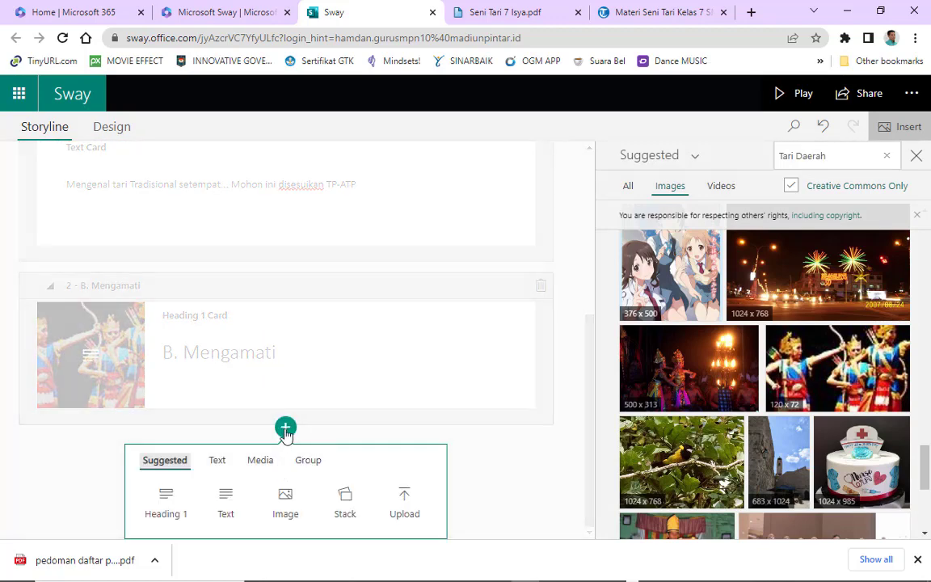
pyautogui.click(285, 431)
pyautogui.click(285, 495)
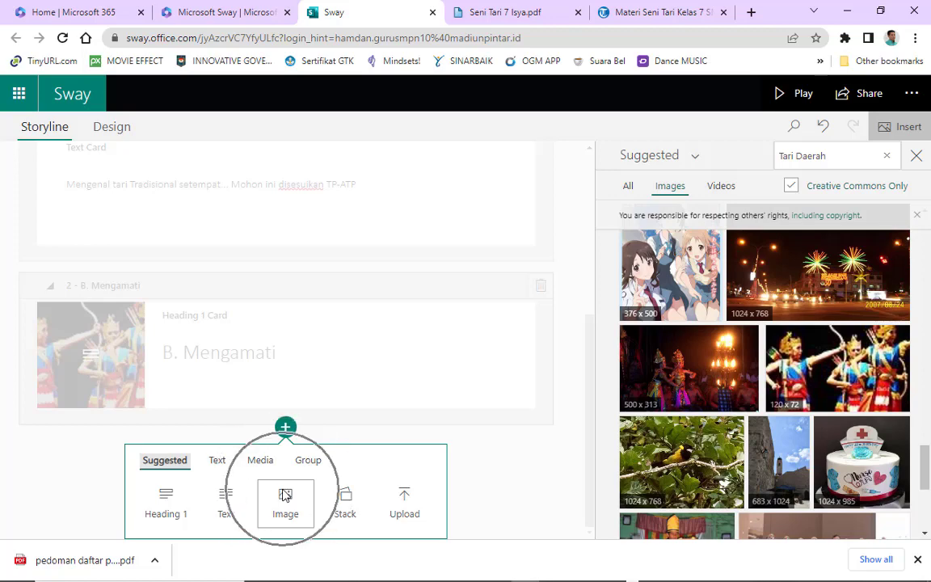
pyautogui.click(266, 466)
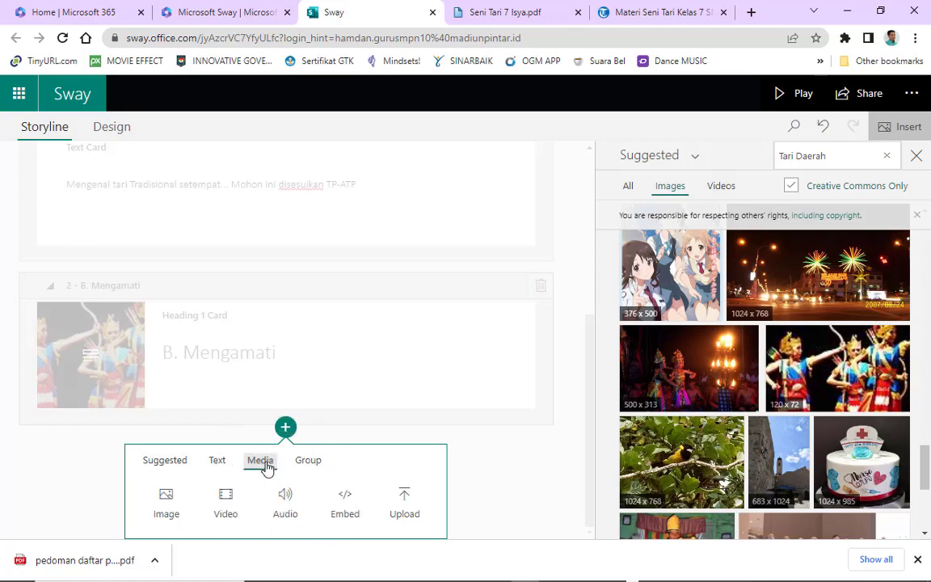
pyautogui.click(224, 505)
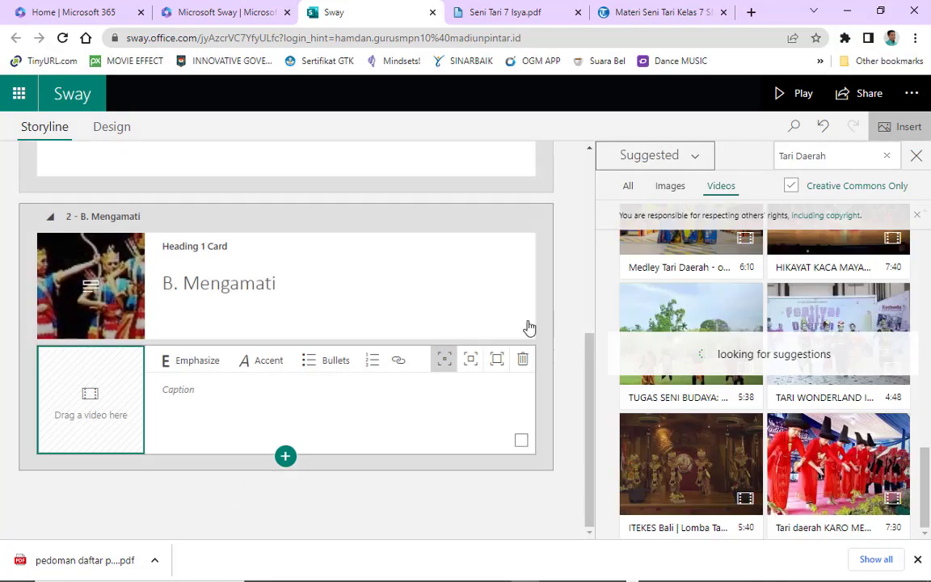
# Browse the suggested "Tari Daerah" videos for the empty video card, and search the sources for "Tari Tradisional" instead
pyautogui.click(118, 423)
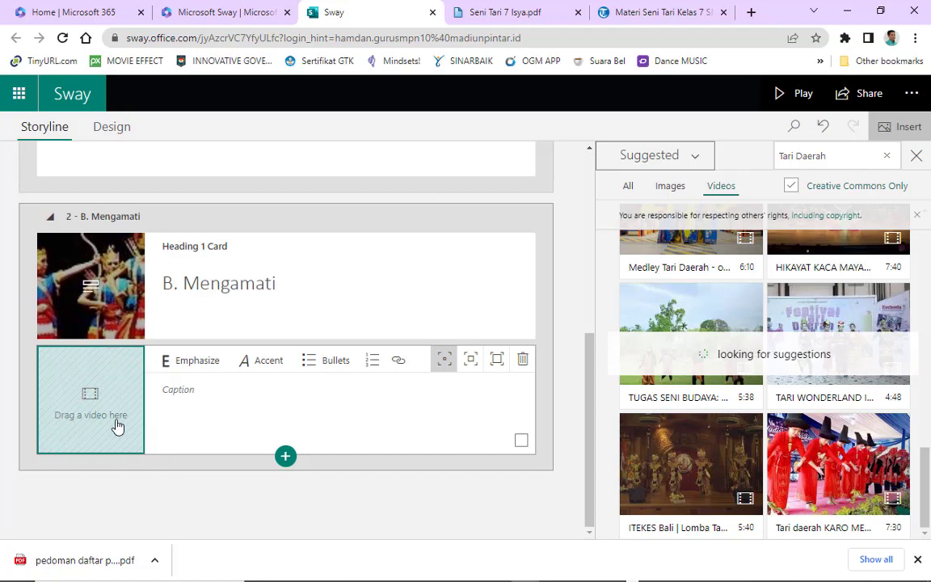
pyautogui.click(117, 422)
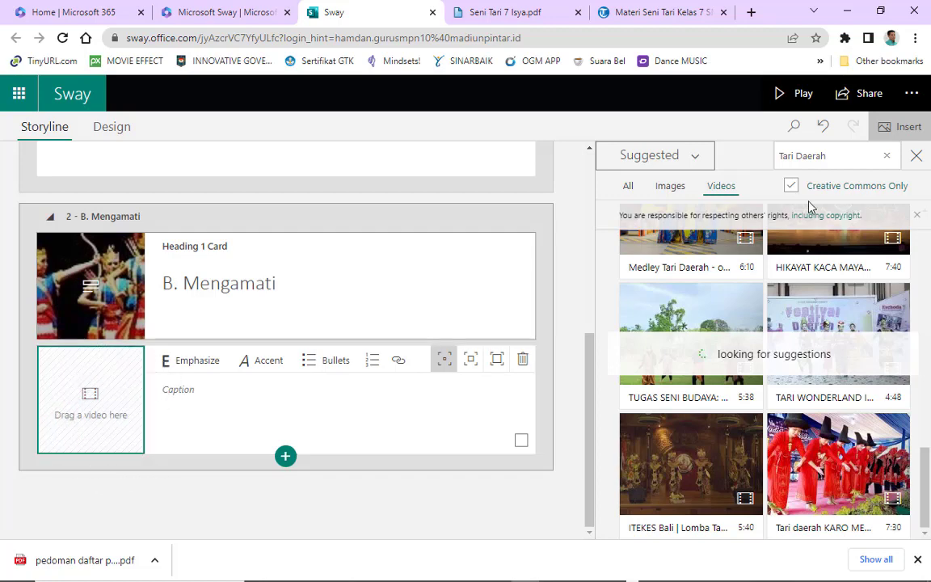
pyautogui.click(843, 148)
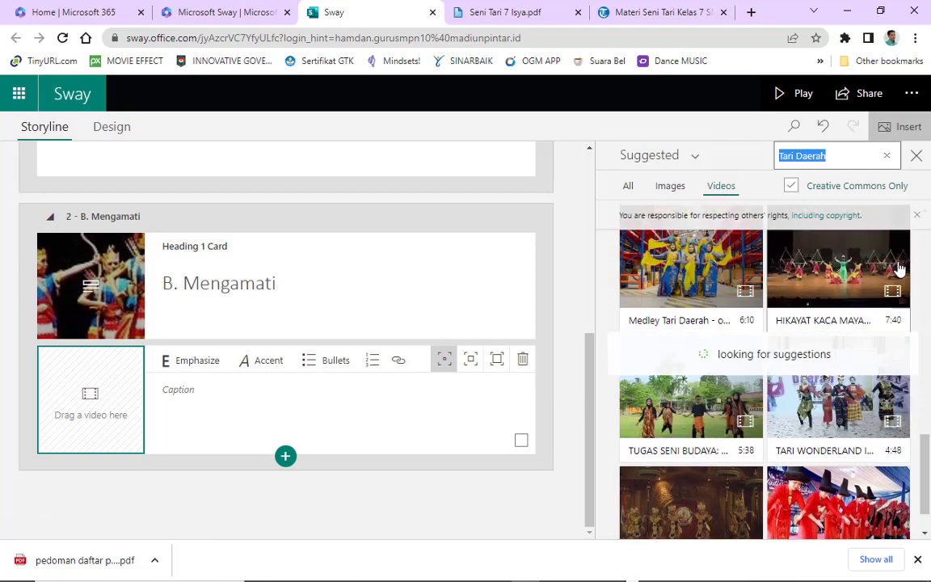
pyautogui.scroll(5, 893, 242)
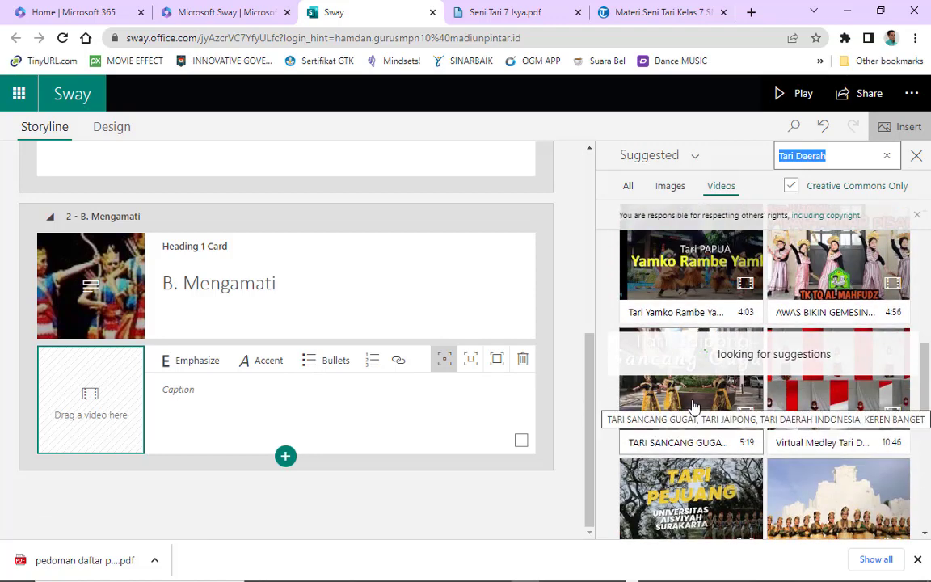
pyautogui.click(850, 153)
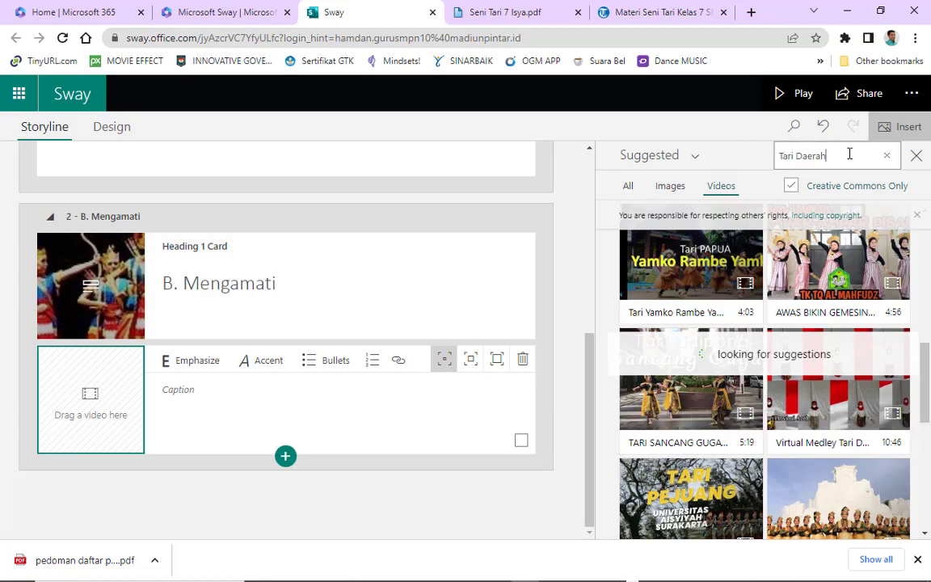
pyautogui.doubleClick(850, 154)
pyautogui.click(850, 153)
pyautogui.hotkey('ctrl', 'a')
pyautogui.press('BackSpace')
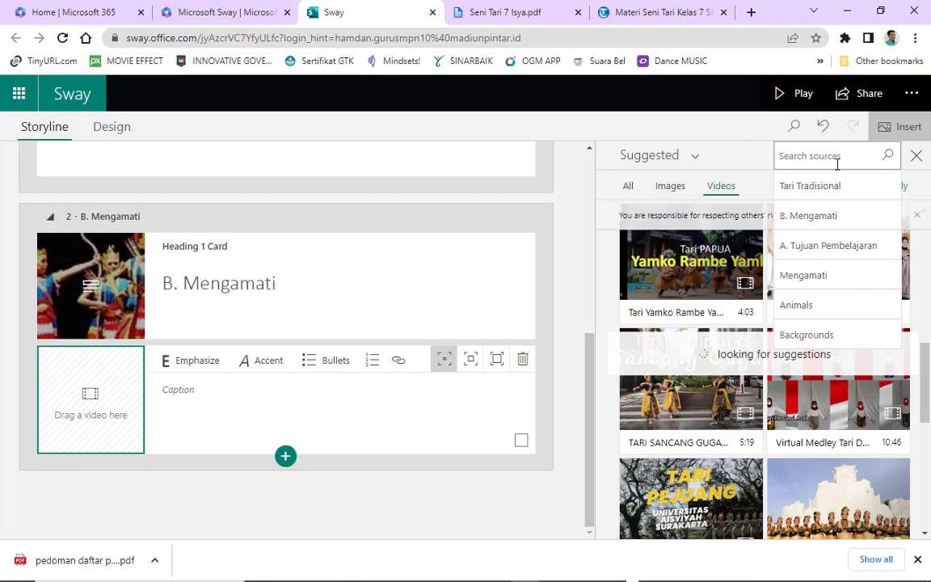
pyautogui.click(816, 187)
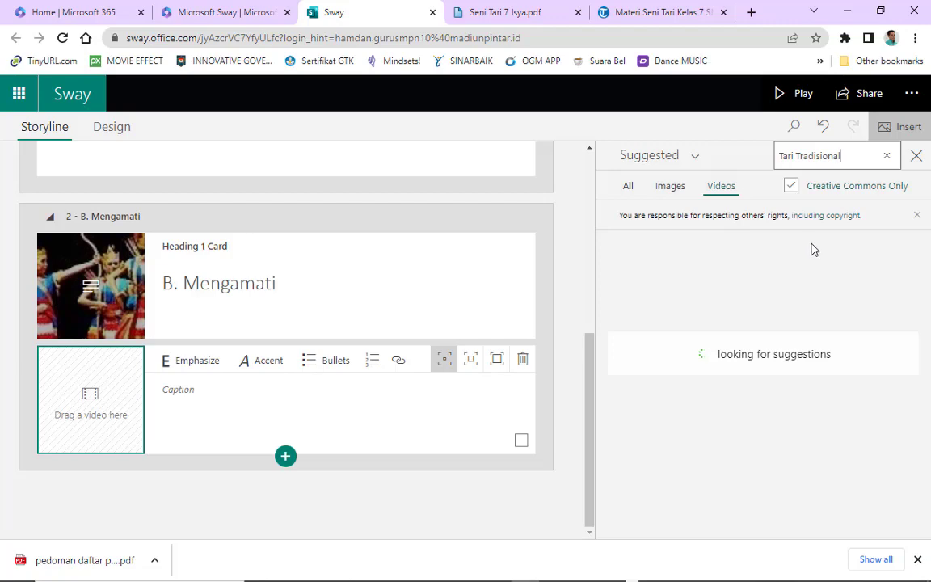
# Open YouTube in a new browser tab and go to the signed-in school account's own channel
pyautogui.click(645, 18)
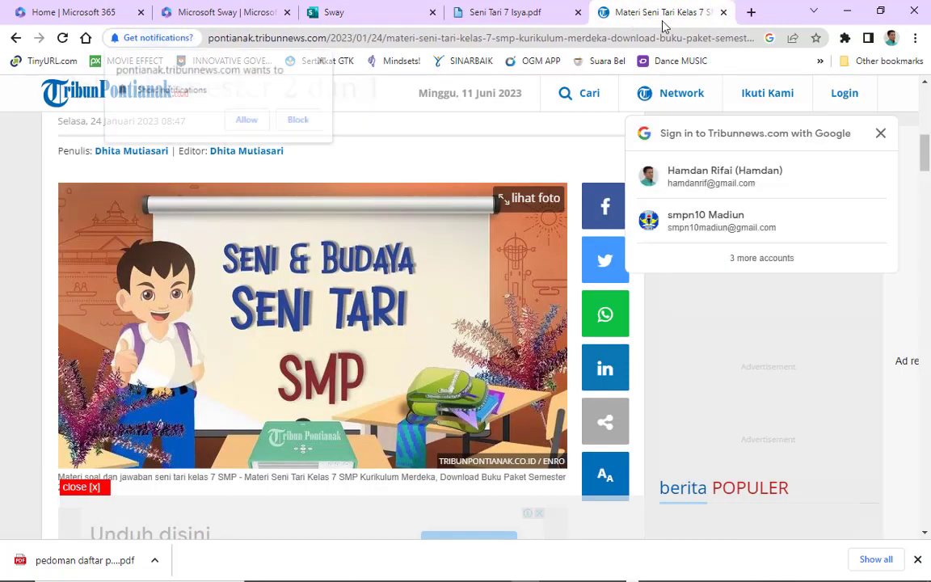
pyautogui.click(751, 11)
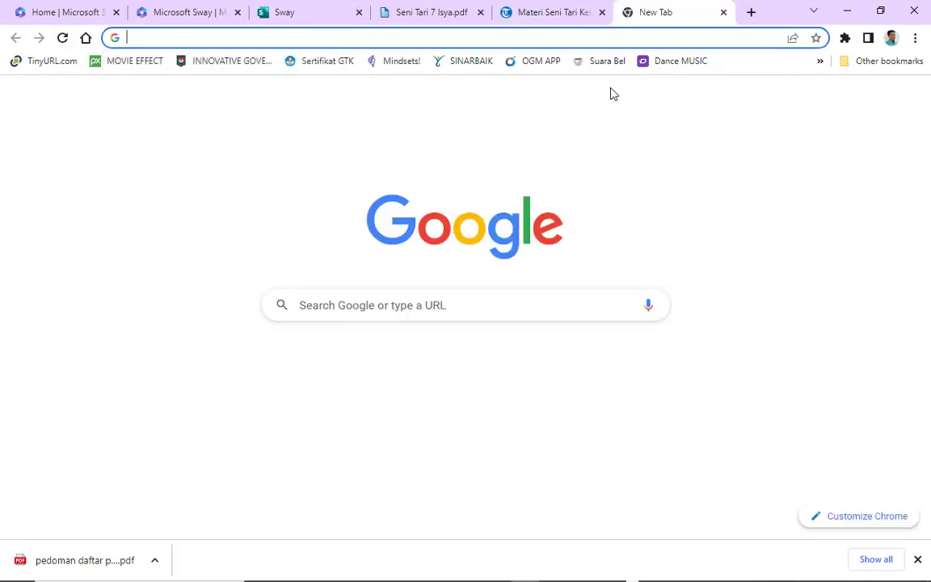
pyautogui.write('you')
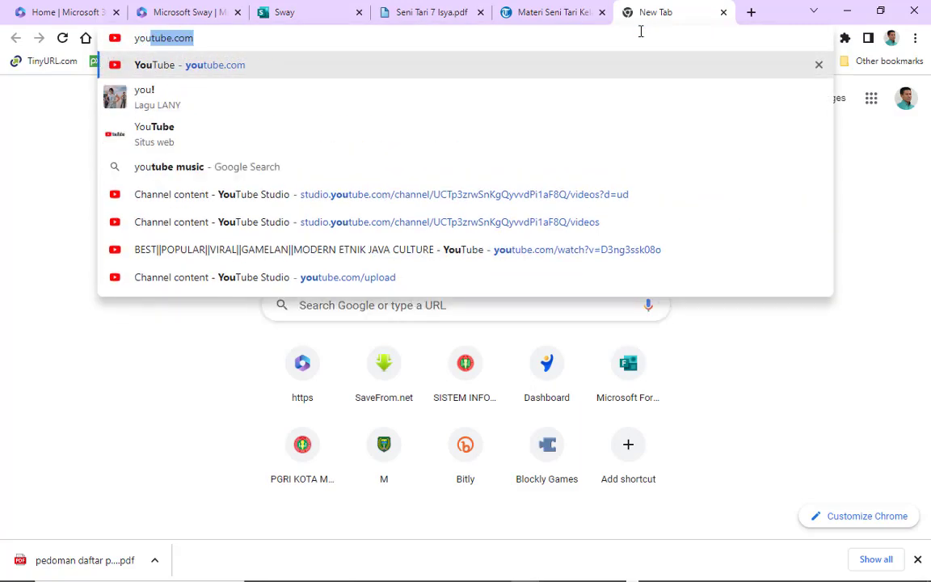
pyautogui.press('Return')
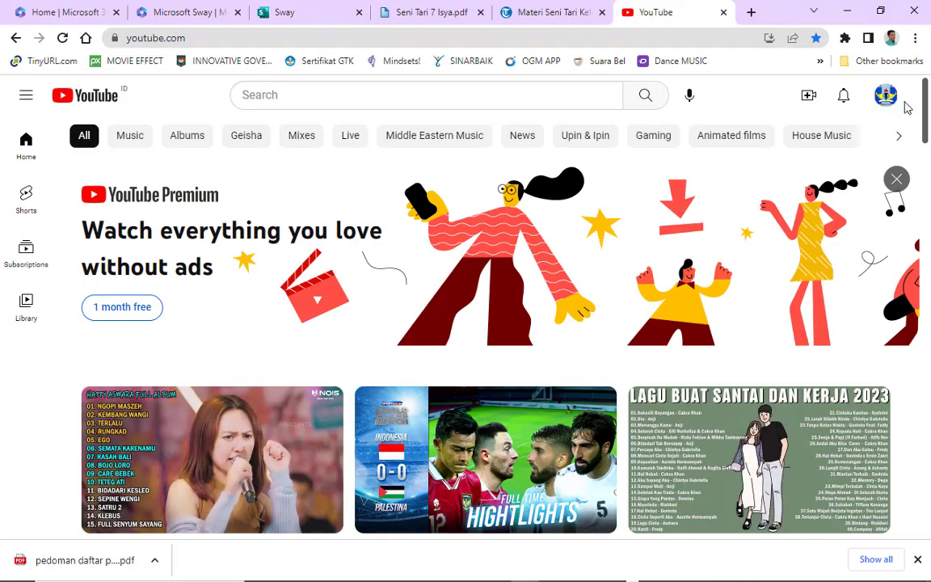
pyautogui.click(888, 101)
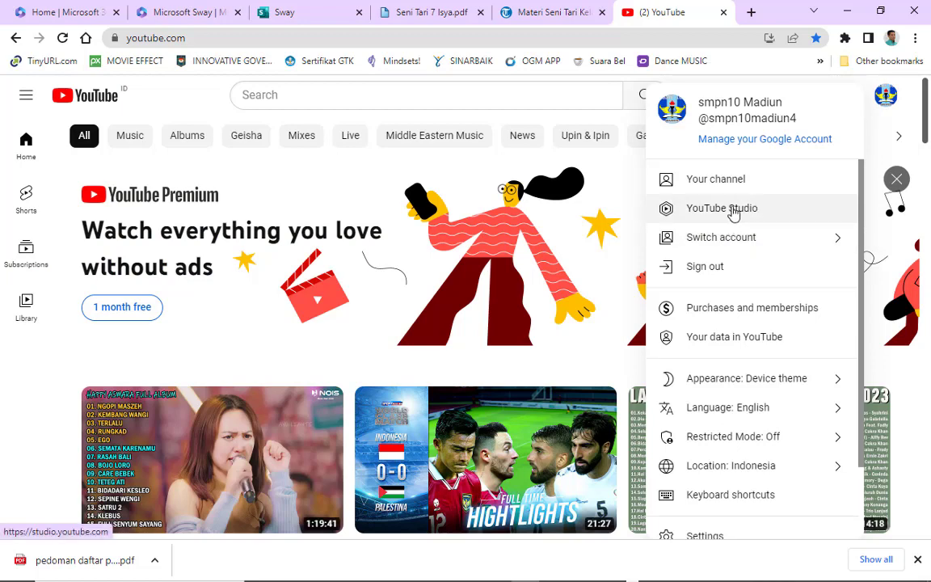
pyautogui.click(738, 186)
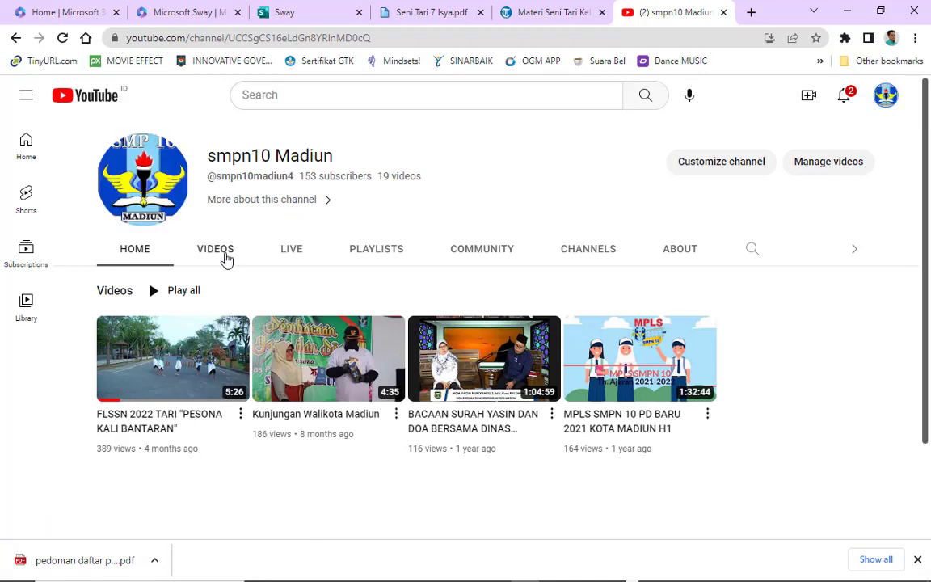
# Open the channel's video "FLSSN 2022 TARI 'PESONA KALI BANTARAN'" and copy its web address
pyautogui.scroll(-1, 226, 259)
pyautogui.moveTo(176, 293)
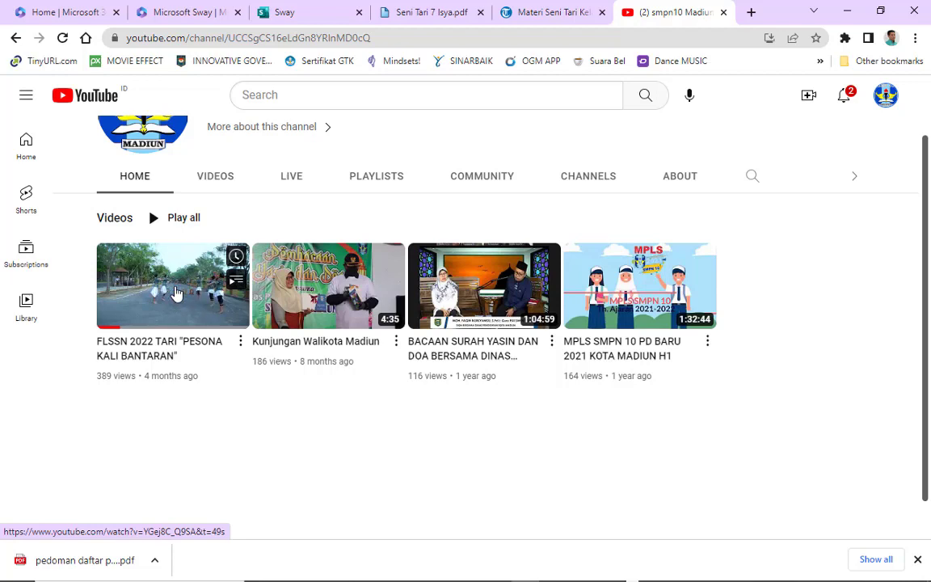
pyautogui.click(176, 294)
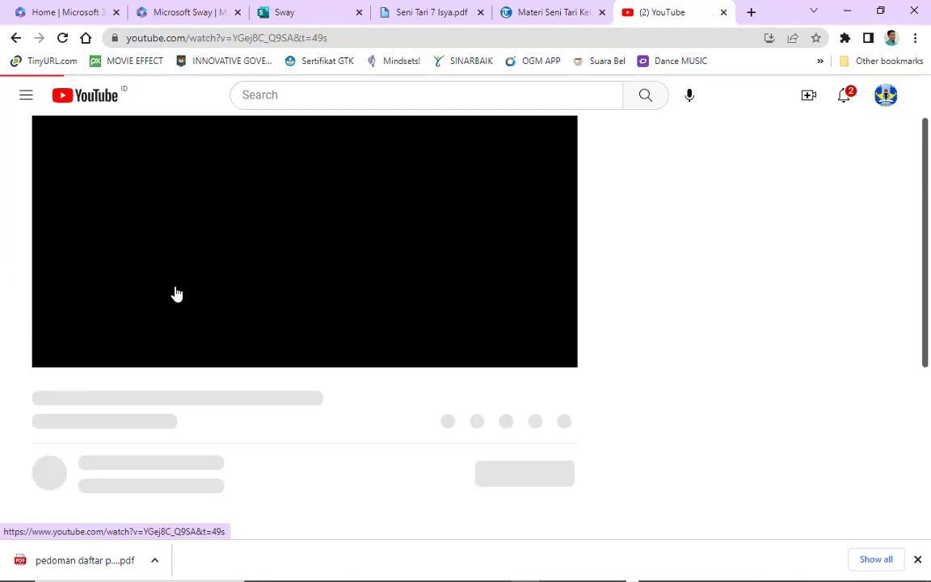
pyautogui.click(295, 37)
pyautogui.rightClick(295, 38)
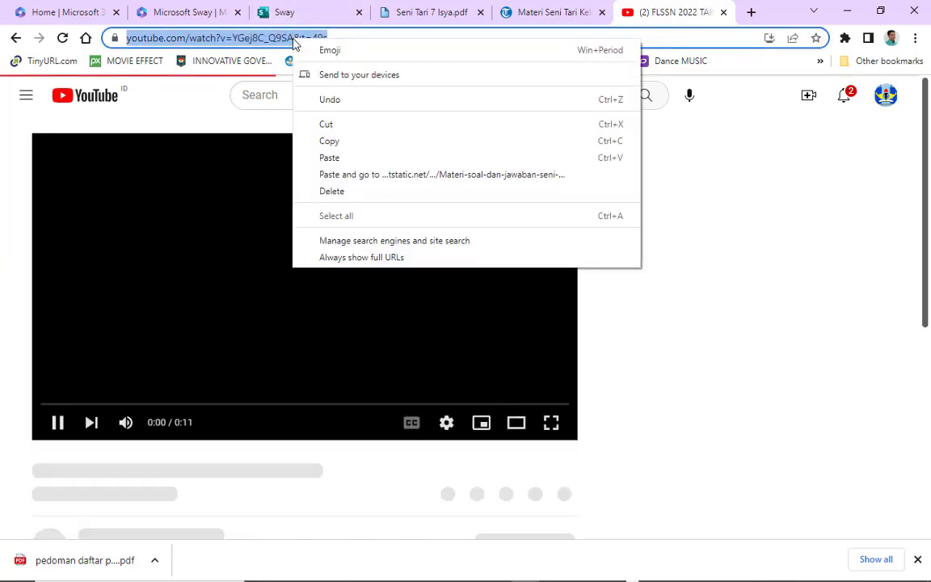
pyautogui.click(328, 143)
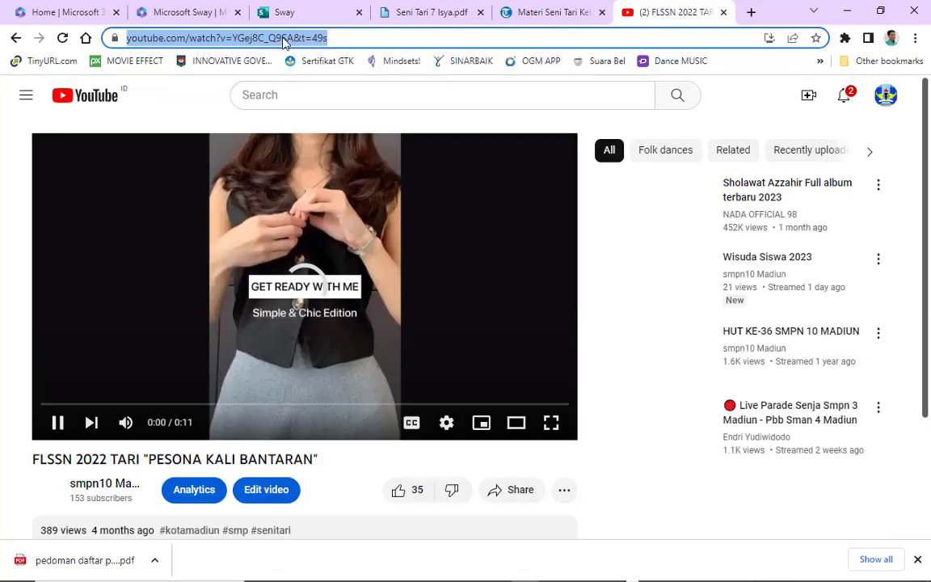
pyautogui.rightClick(219, 38)
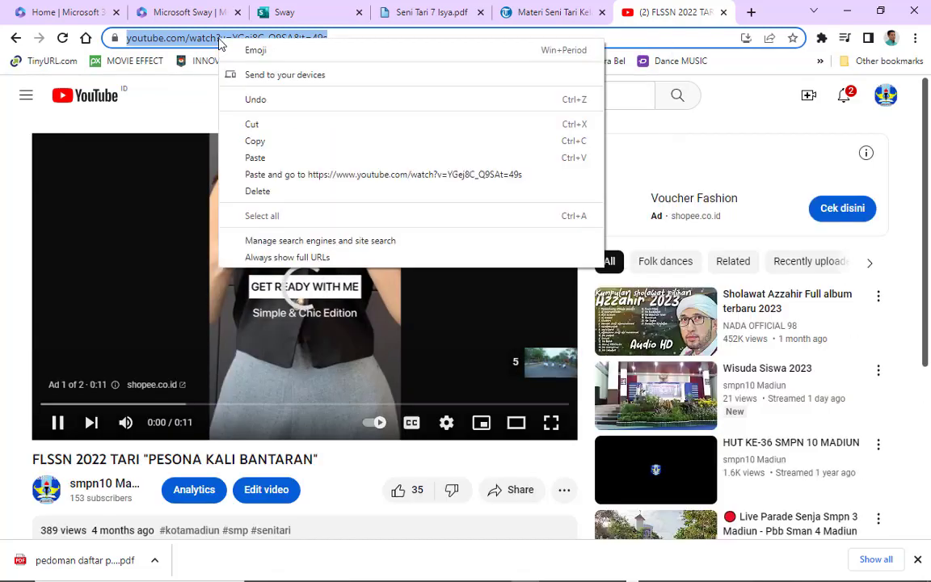
pyautogui.click(726, 12)
pyautogui.click(726, 11)
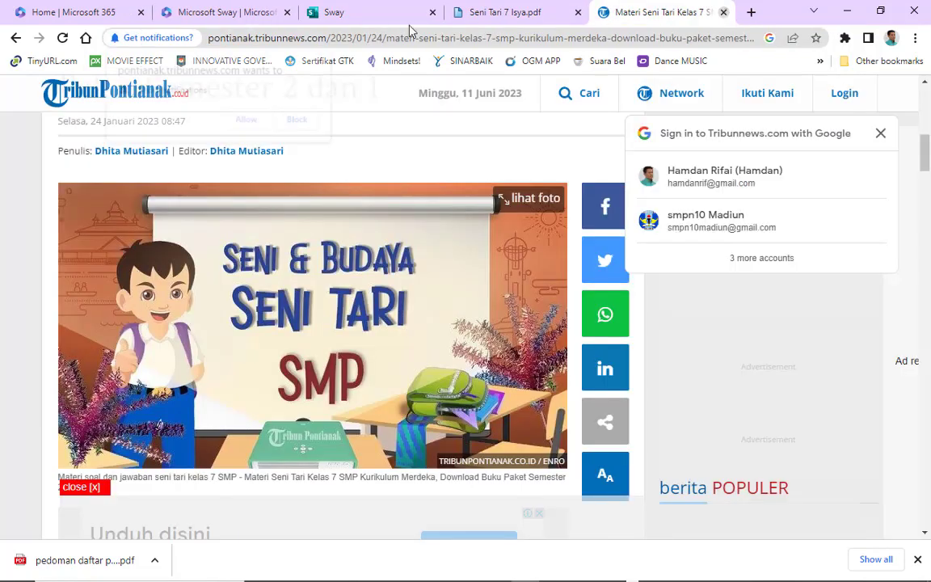
# Back in Sway, search the video sources for the copied YouTube link and add the matching dance video to the empty video card
pyautogui.click(375, 8)
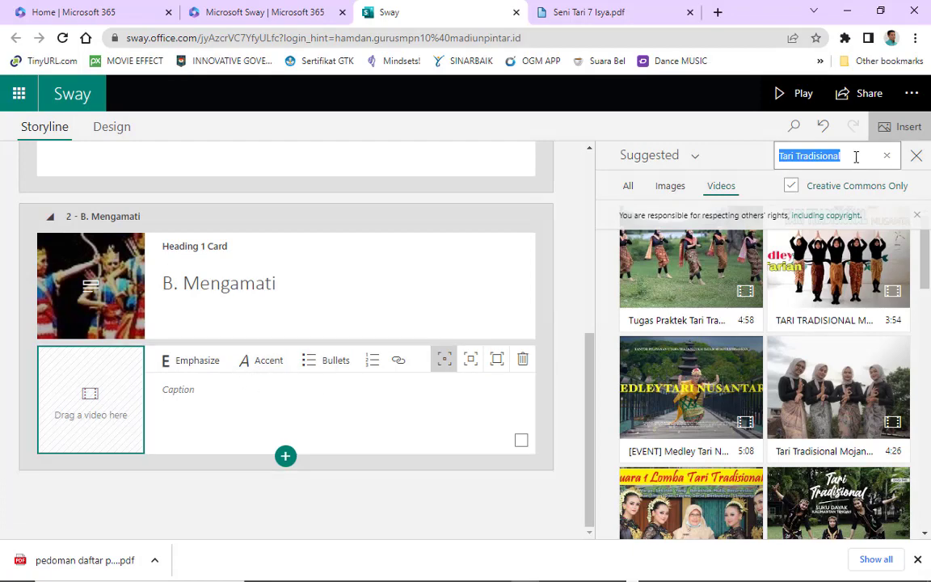
pyautogui.hotkey('ctrl', 'v')
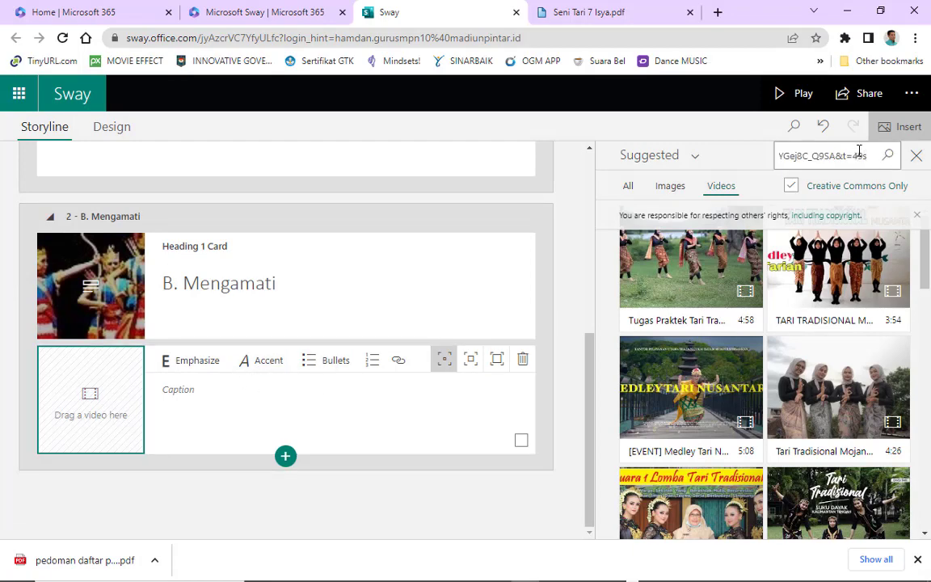
pyautogui.press('Return')
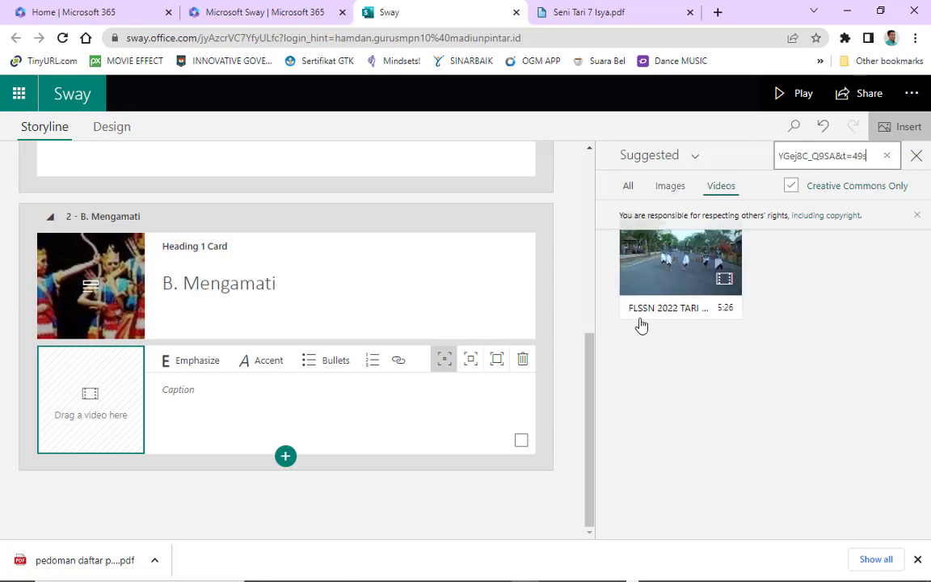
pyautogui.click(688, 282)
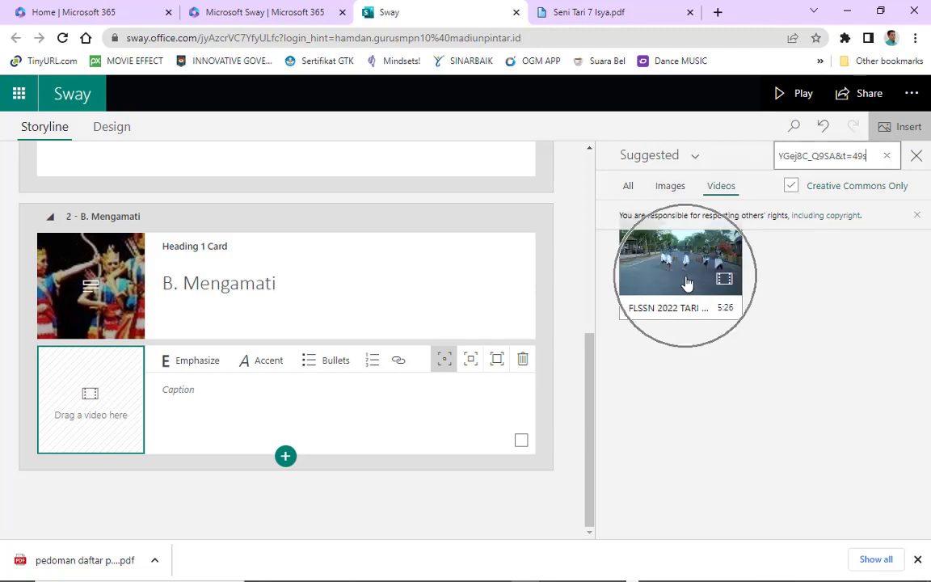
pyautogui.click(688, 281)
pyautogui.click(687, 281)
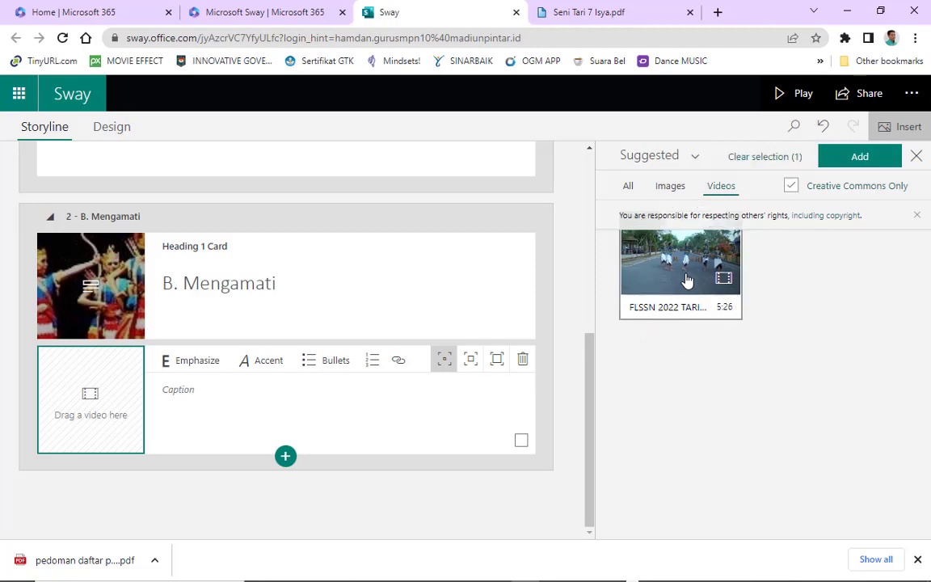
pyautogui.click(861, 157)
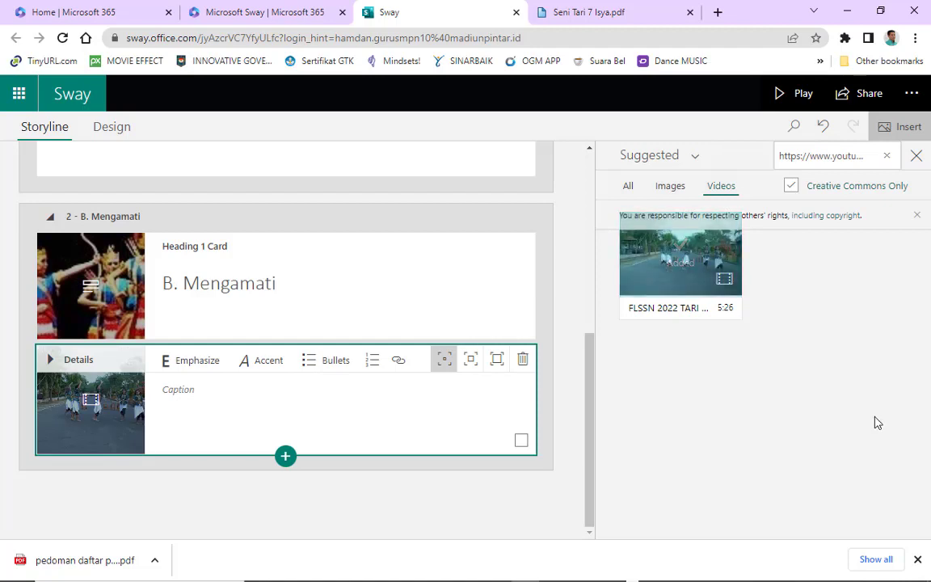
# Caption the video card "Amati tayangan Tari Kreasi Berikut ini" and give the video the medium emphasis level
pyautogui.click(323, 405)
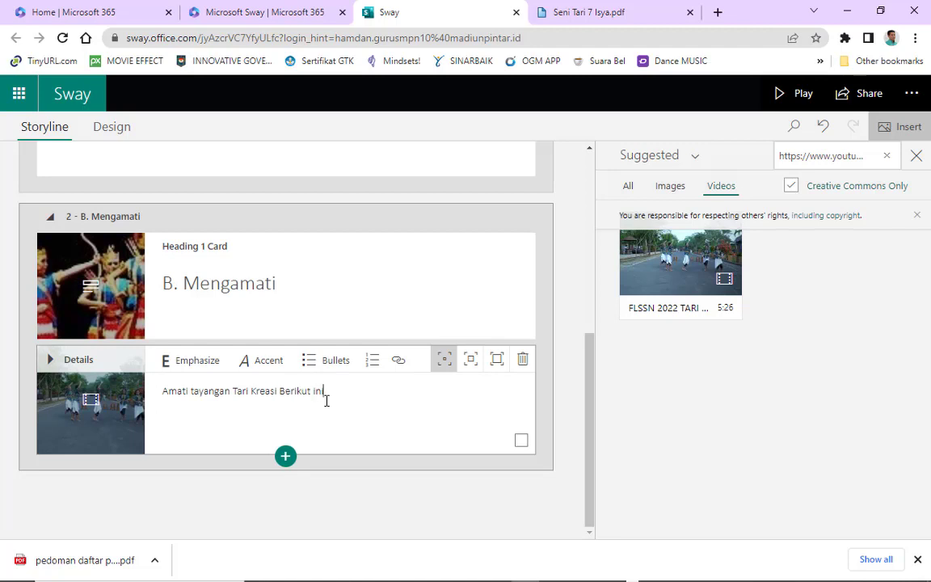
pyautogui.click(472, 366)
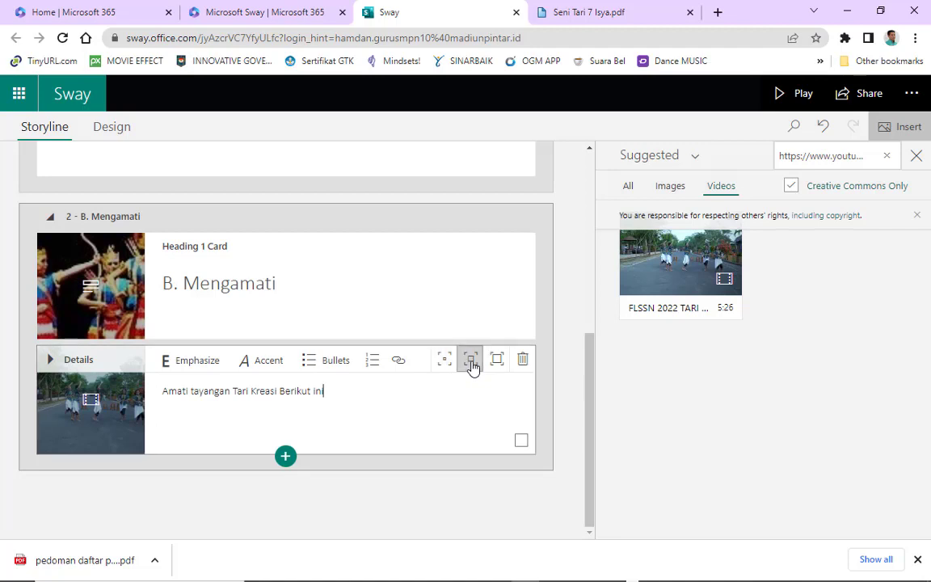
pyautogui.click(473, 365)
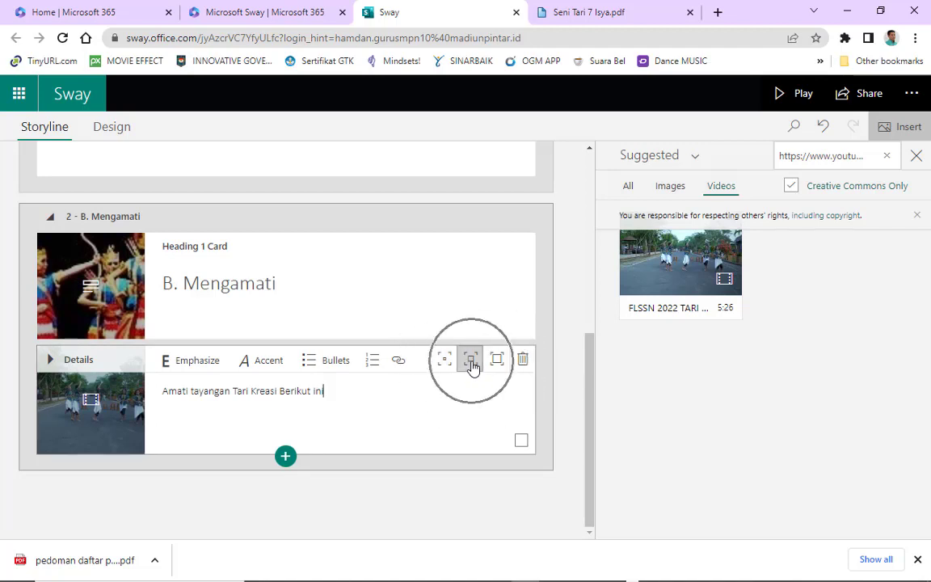
pyautogui.click(472, 366)
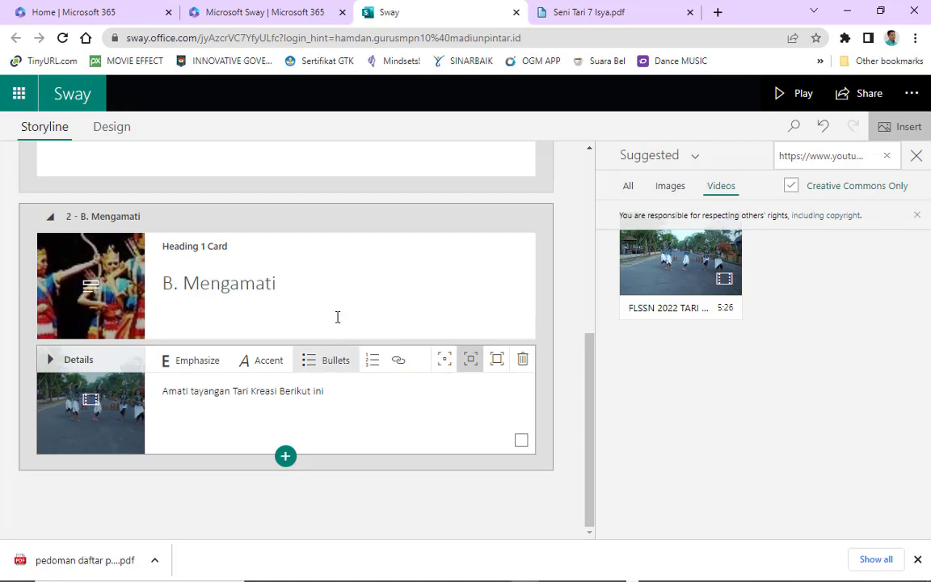
# Play the Sway and review the title, the headings "A. Tujuan Pembelajaran" and "B. Mengamati", and the captioned dance video
pyautogui.scroll(3, 345, 247)
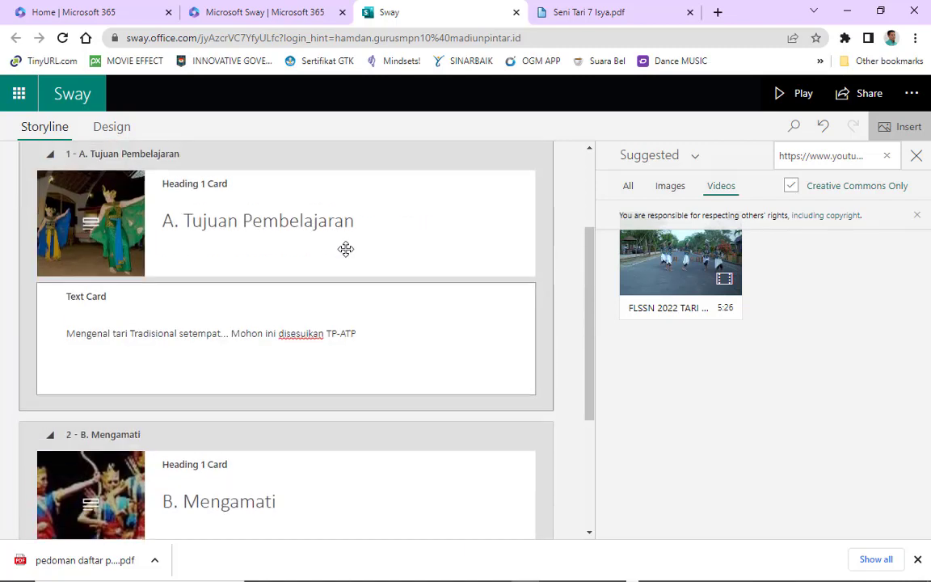
pyautogui.click(780, 94)
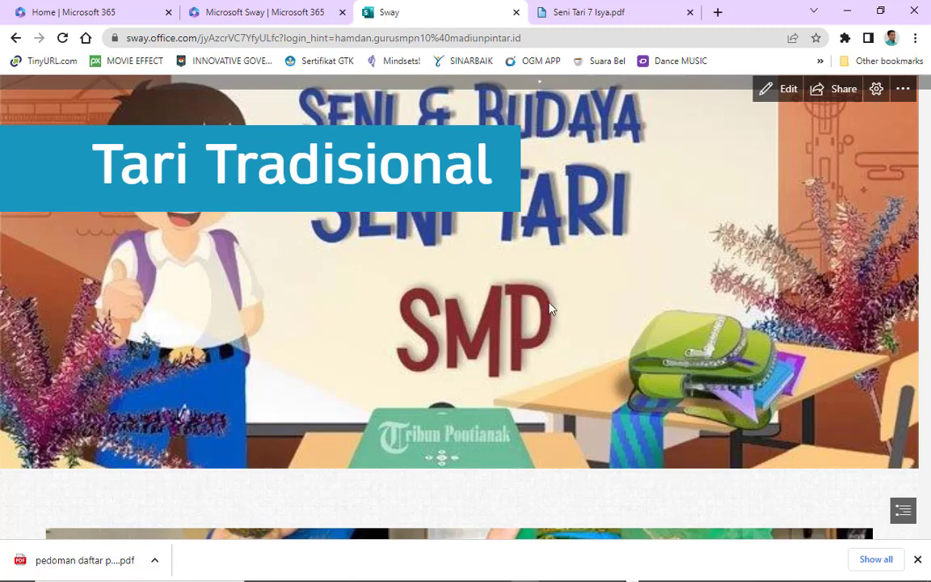
pyautogui.click(917, 559)
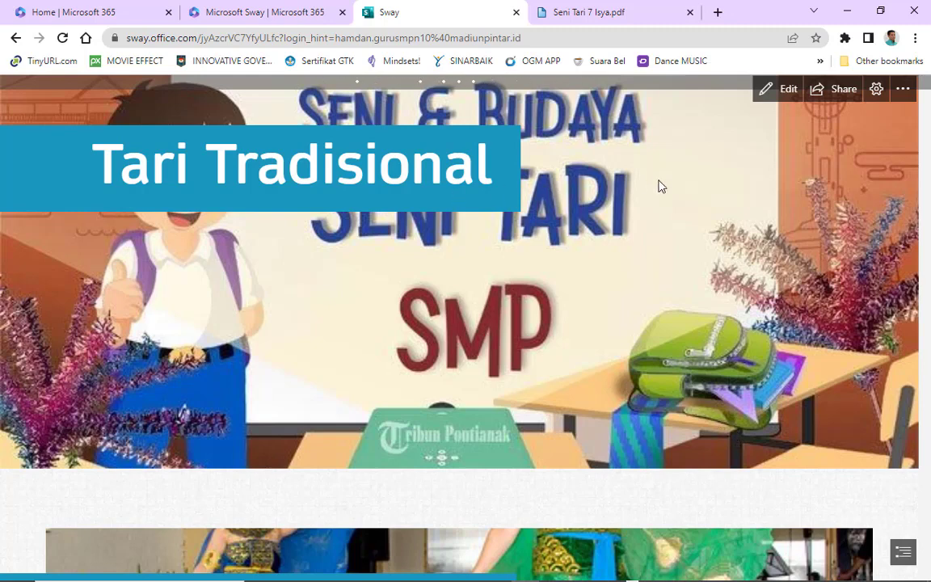
pyautogui.moveTo(735, 580)
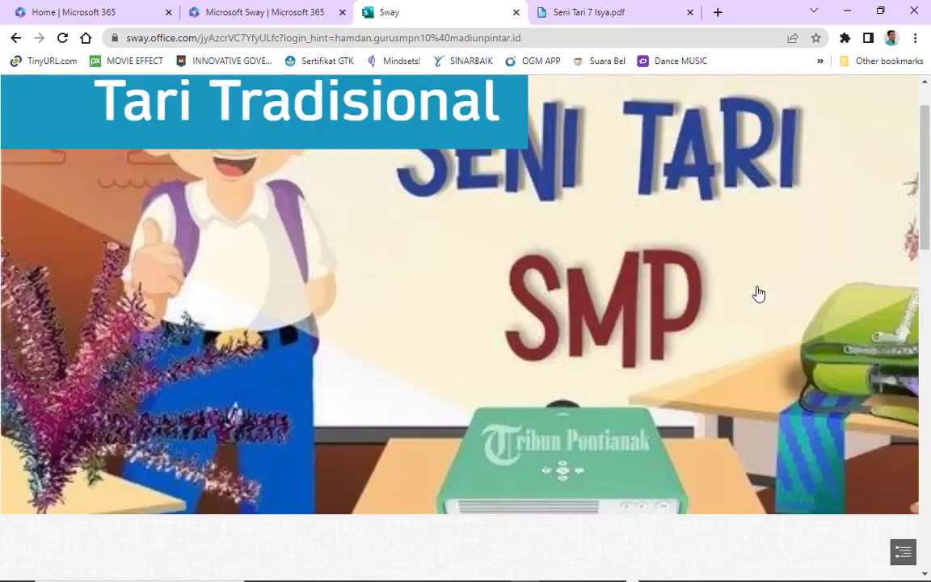
pyautogui.scroll(-4, 758, 293)
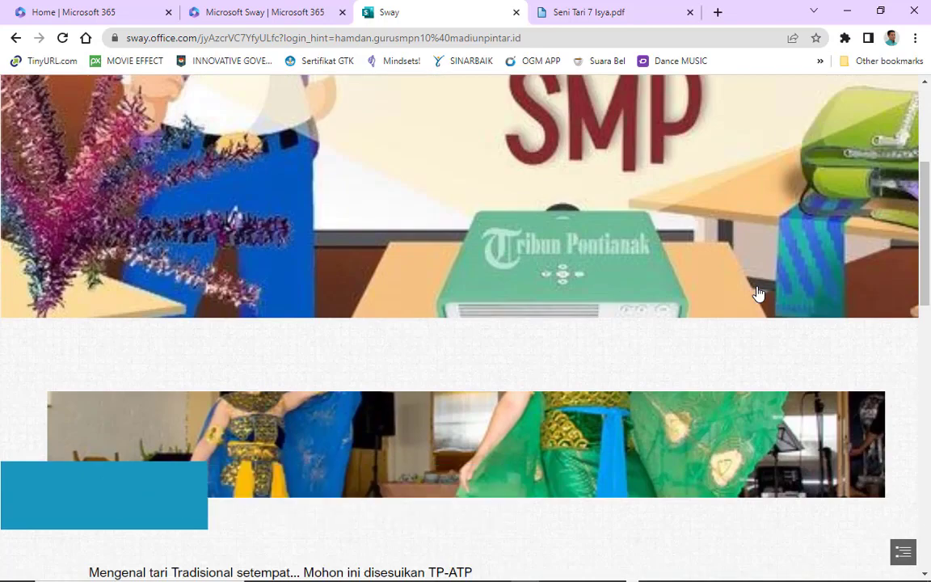
pyautogui.scroll(-3, 758, 293)
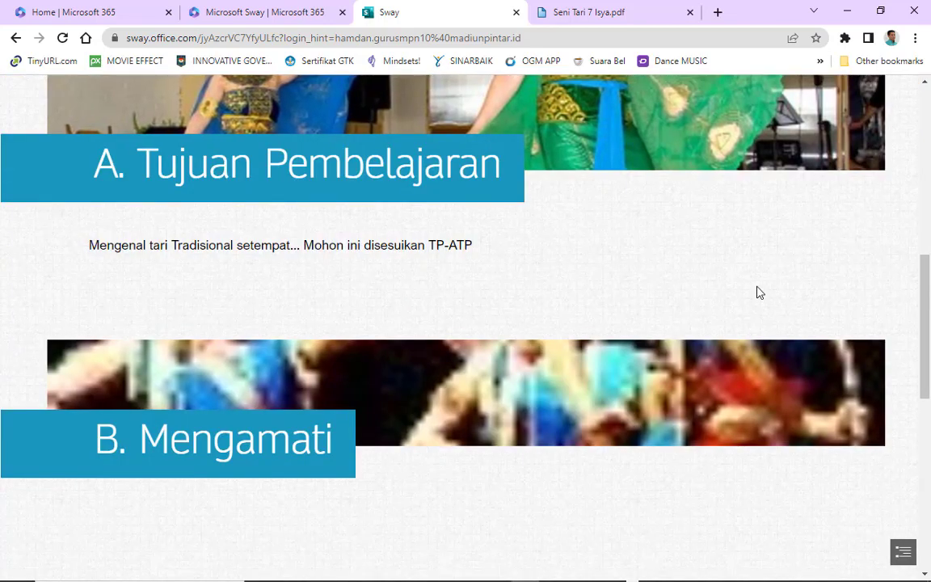
pyautogui.scroll(-1, 759, 294)
pyautogui.scroll(-2, 758, 293)
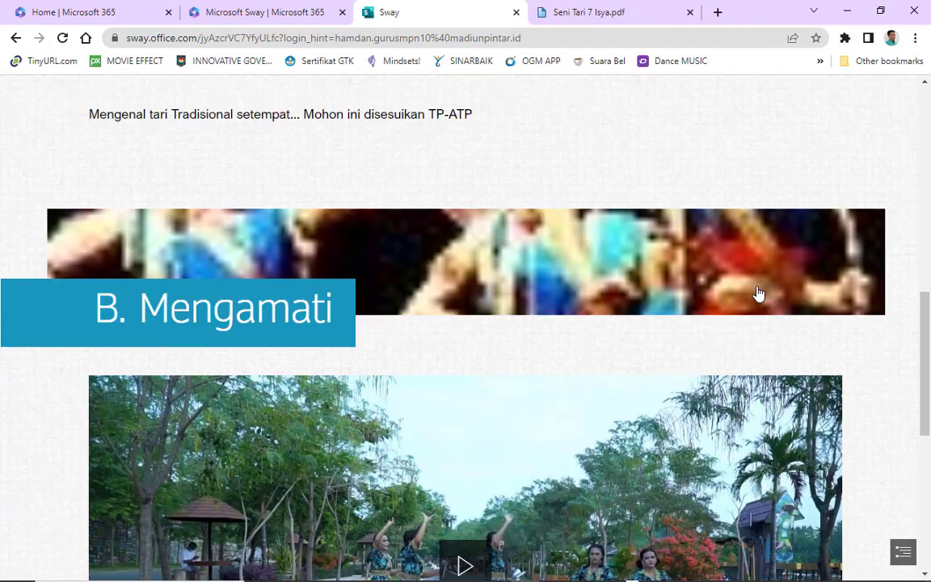
pyautogui.scroll(-2, 758, 294)
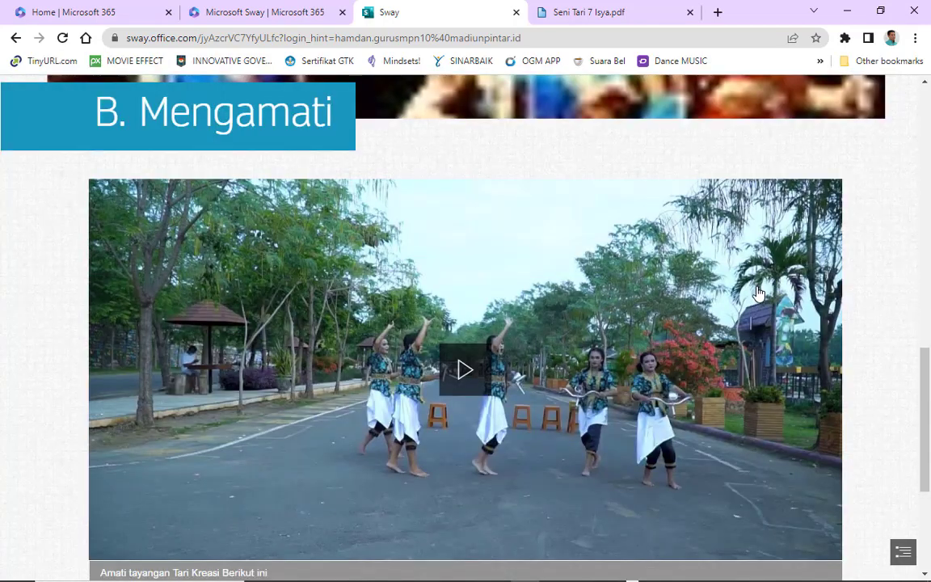
pyautogui.scroll(-2, 758, 293)
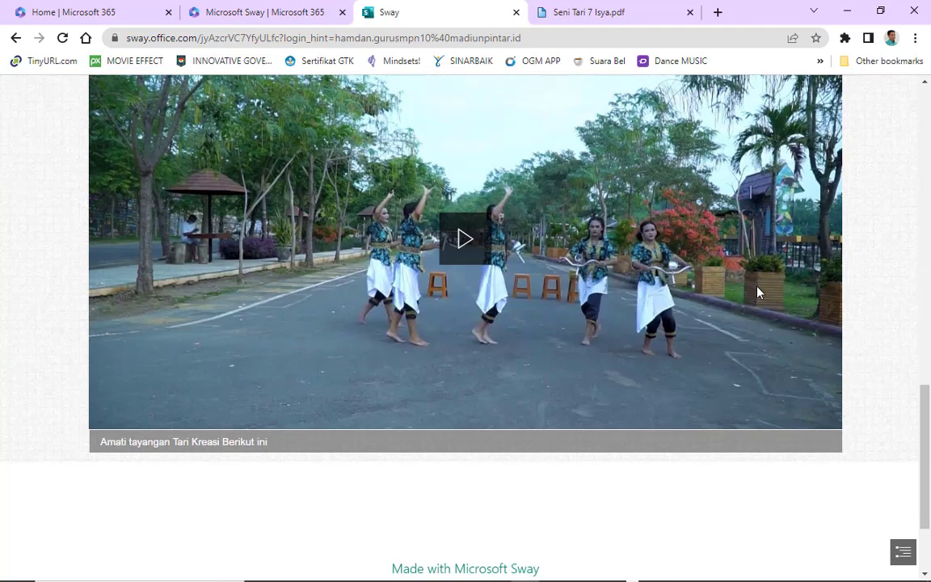
pyautogui.scroll(-1, 759, 294)
pyautogui.scroll(2, 758, 294)
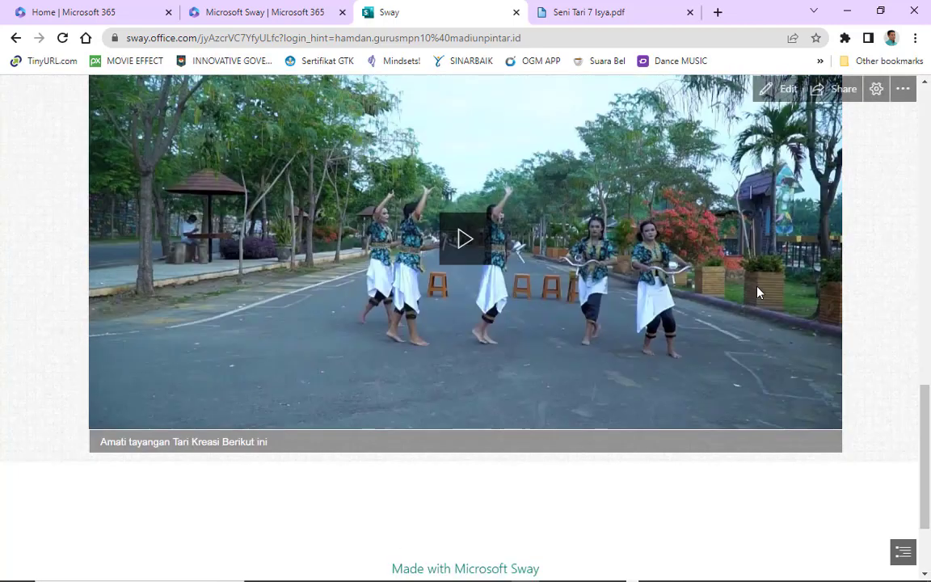
pyautogui.scroll(2, 758, 293)
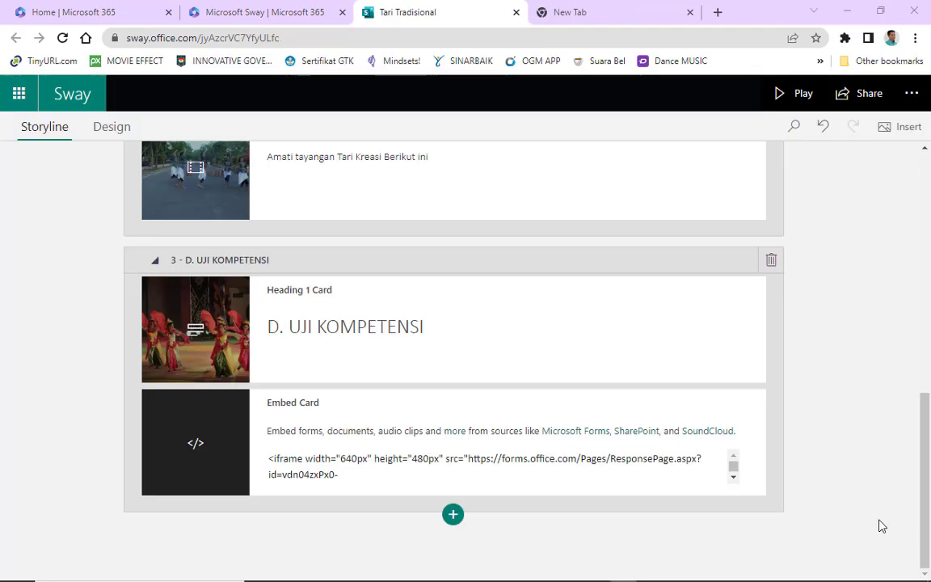
# Delete the section "3 - D. UJI KOMPETENSI" from the storyline
pyautogui.scroll(3, 882, 526)
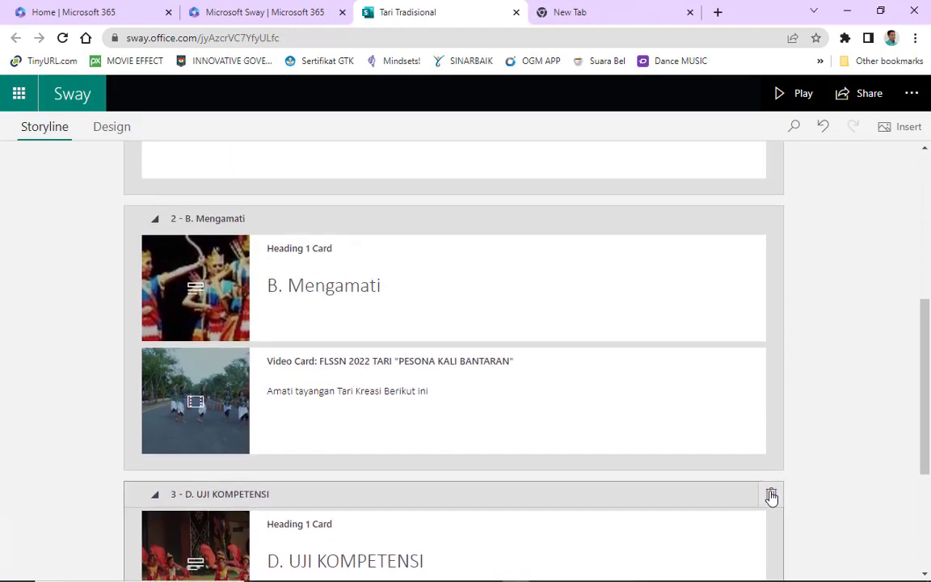
pyautogui.click(770, 496)
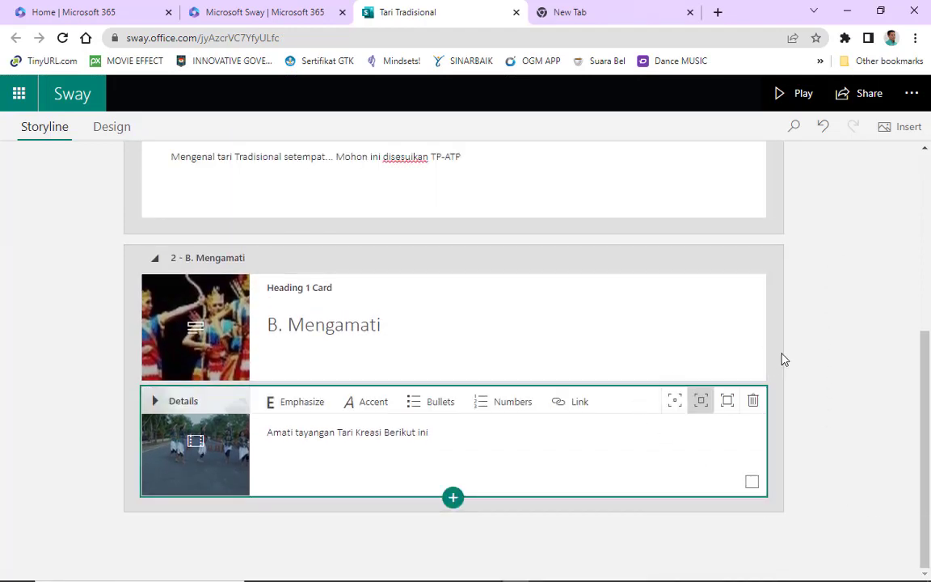
# Add a Heading 1 card after the captioned dance video in the "B. Mengamati" section and begin its heading text with "C"
pyautogui.scroll(3, 782, 359)
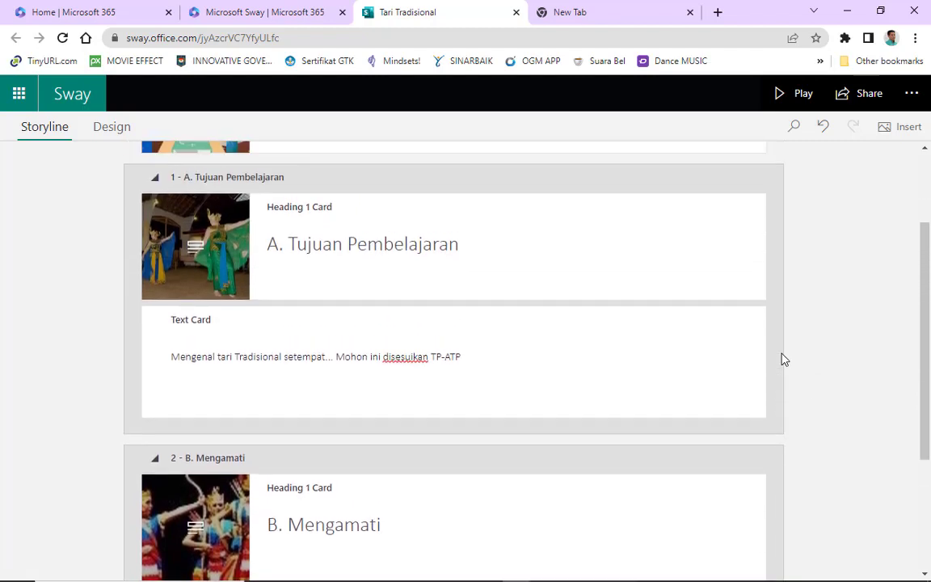
pyautogui.scroll(1, 782, 359)
pyautogui.scroll(-3, 782, 359)
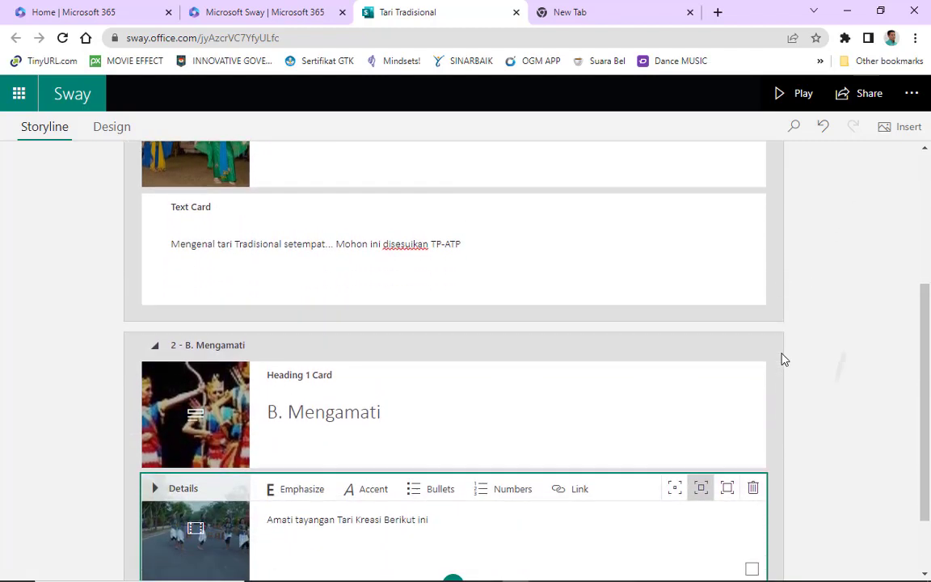
pyautogui.scroll(-2, 781, 359)
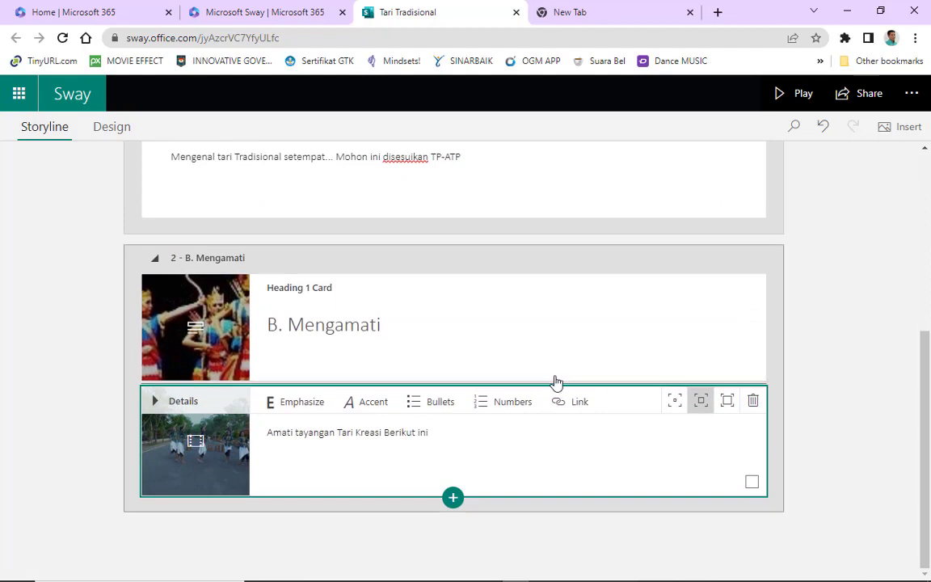
pyautogui.click(454, 498)
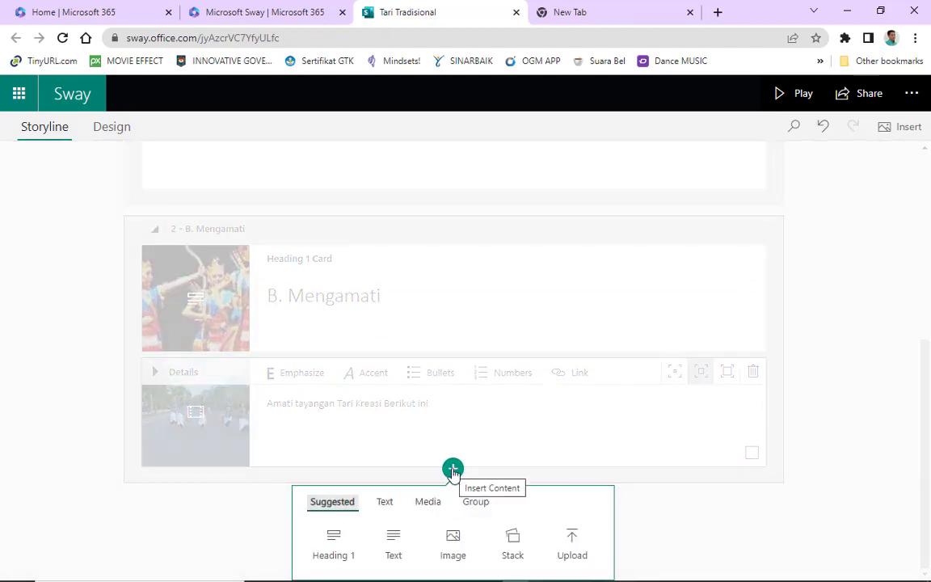
pyautogui.click(454, 471)
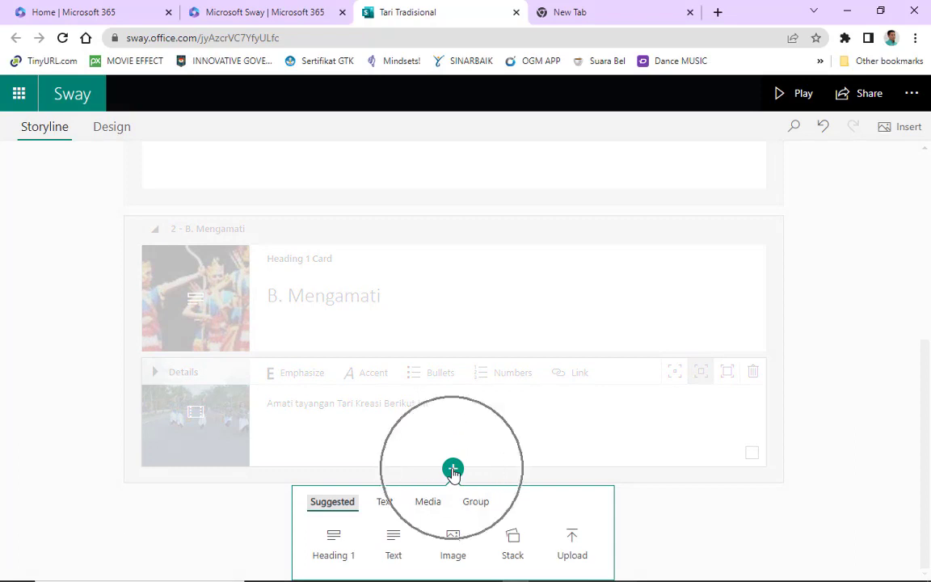
pyautogui.click(330, 551)
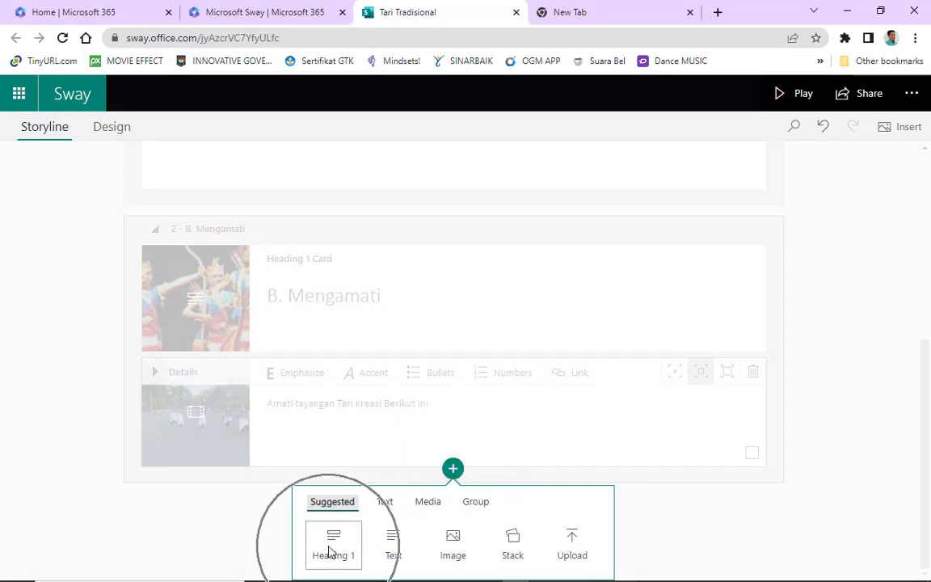
pyautogui.click(329, 552)
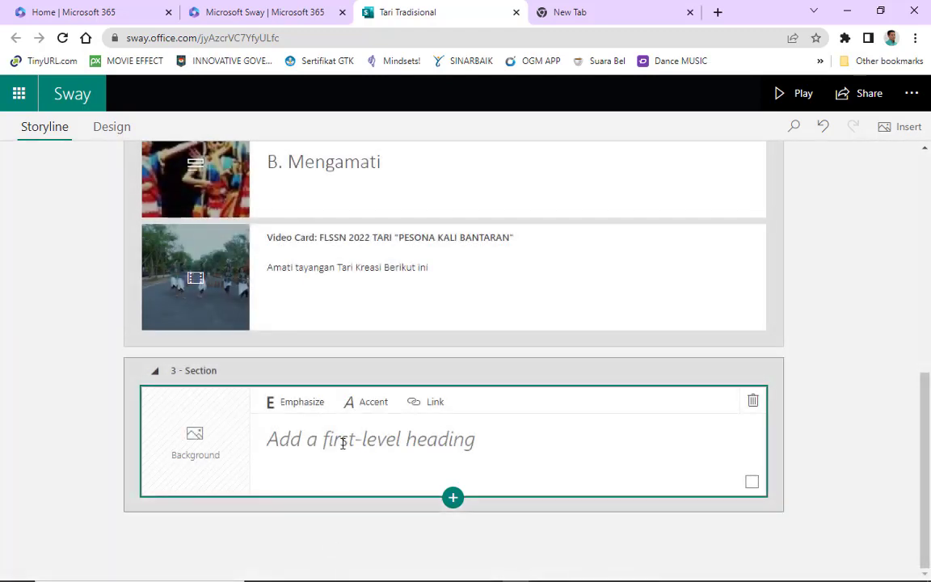
pyautogui.click(343, 444)
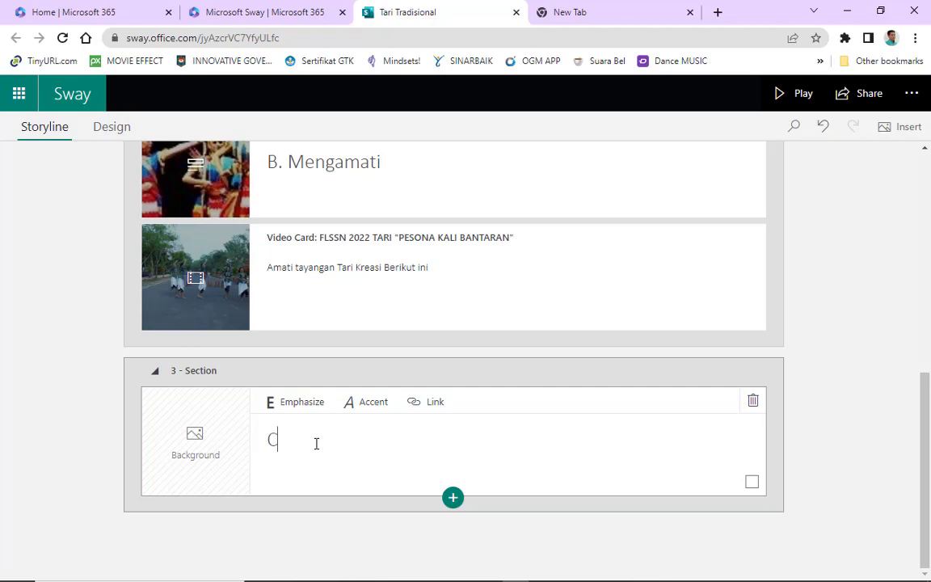
# Title the third section's heading card "C. MATERI TARI TRADISONAL"
pyautogui.write('C. MATERI TR')
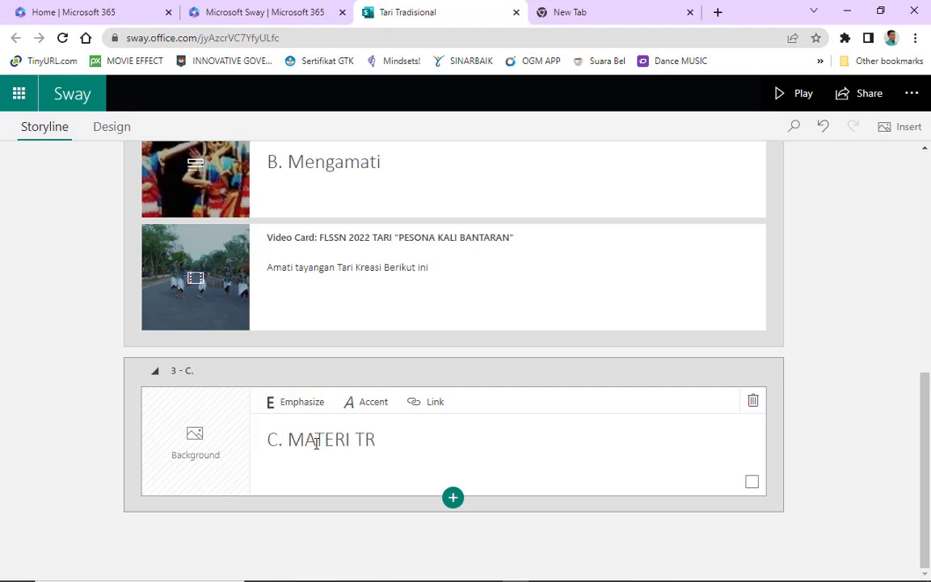
pyautogui.press('BackSpace')
pyautogui.write('ARI')
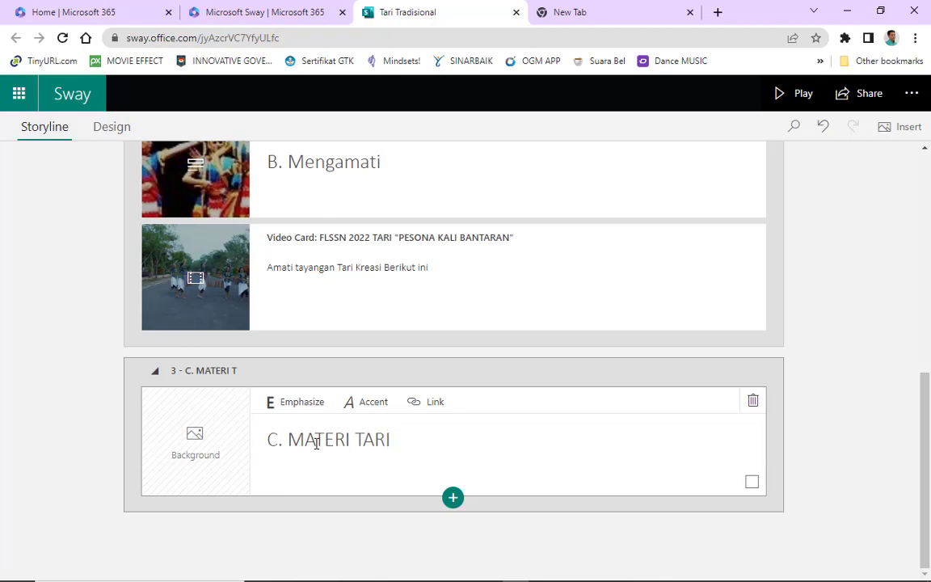
pyautogui.write(' TRADISONAL')
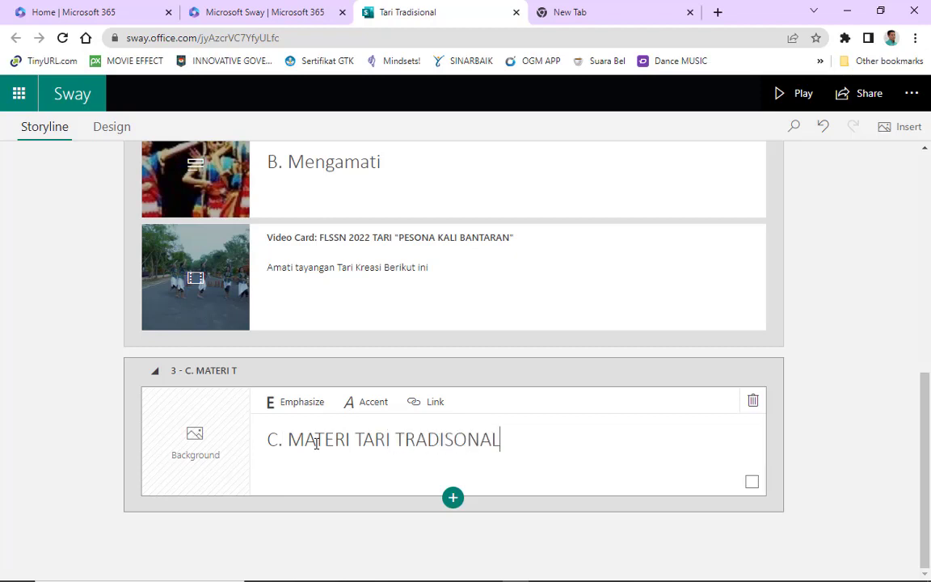
# Set the section heading's background to the 640 x 427 image of dancers in golden costumes from the suggested "Tari Tradisional" search
pyautogui.click(201, 449)
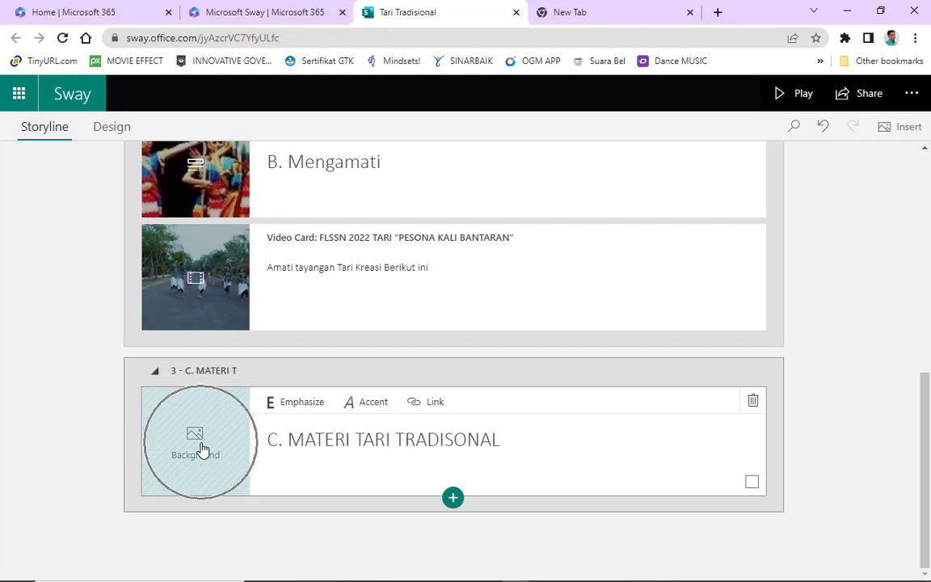
pyautogui.click(201, 448)
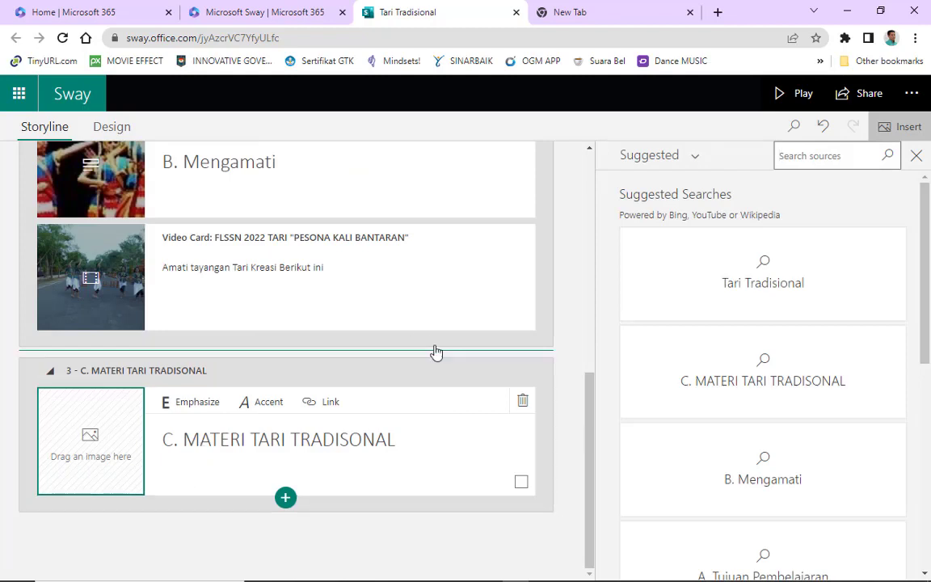
pyautogui.click(805, 268)
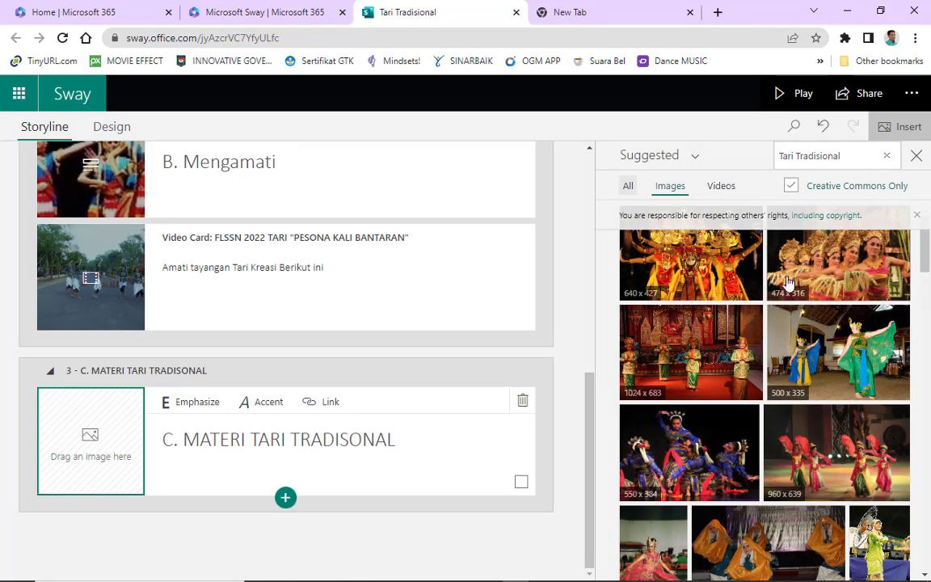
pyautogui.click(713, 273)
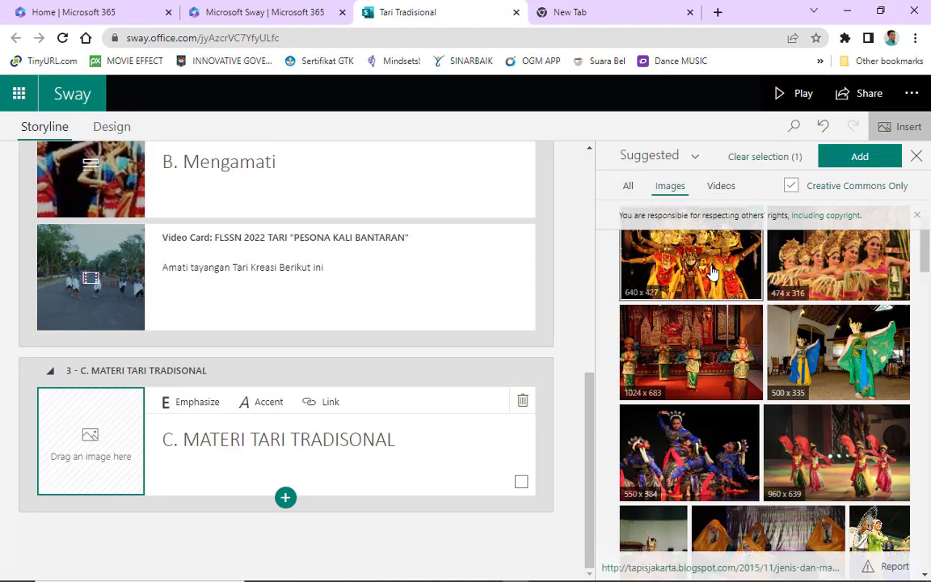
pyautogui.click(875, 156)
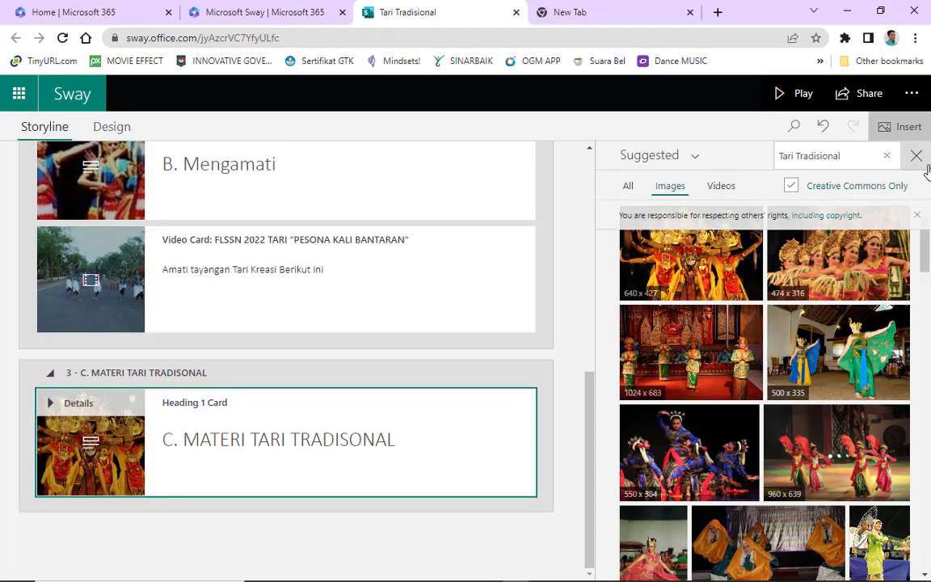
# Add an empty text card below the "C. MATERI TARI TRADISONAL" heading card and place the cursor in it
pyautogui.scroll(-2, 927, 250)
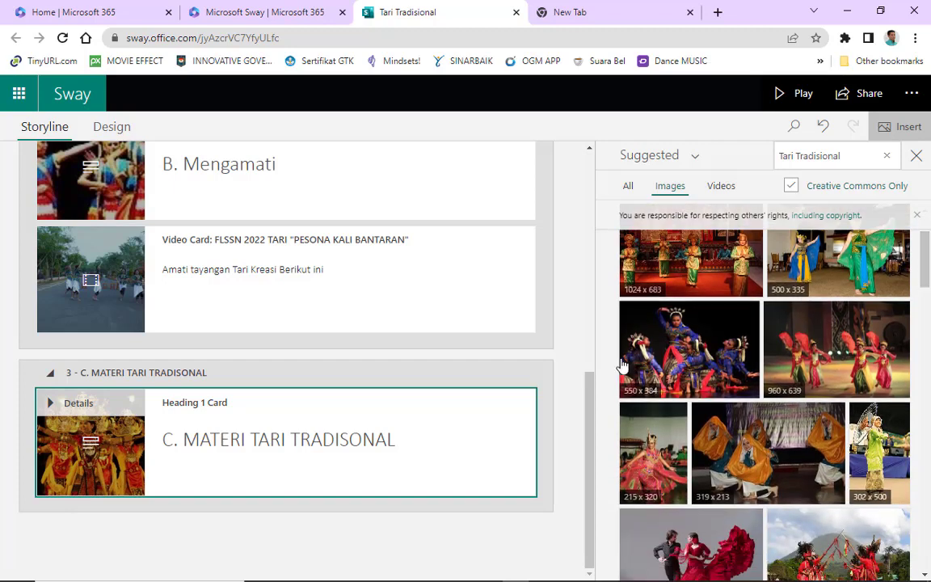
pyautogui.click(367, 466)
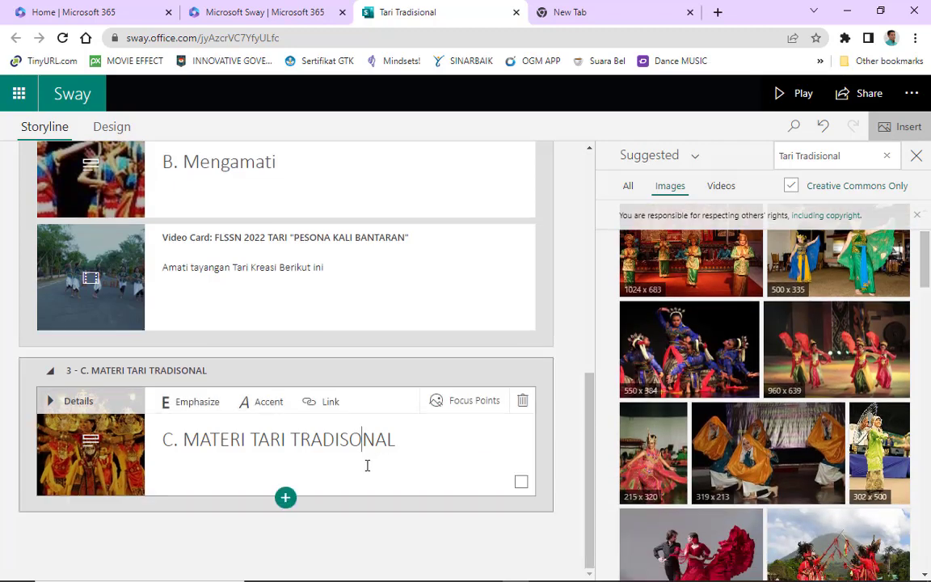
pyautogui.click(287, 498)
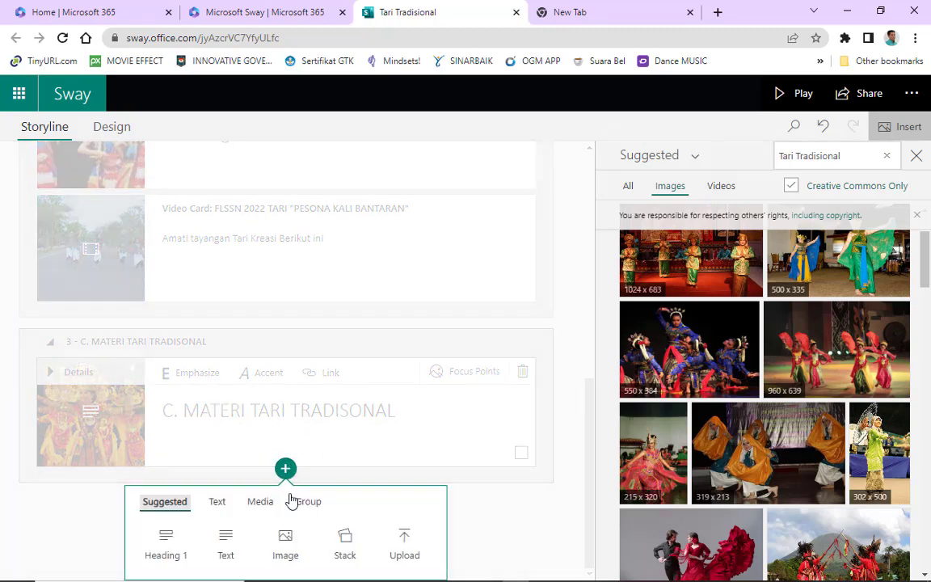
pyautogui.press('ctrl')
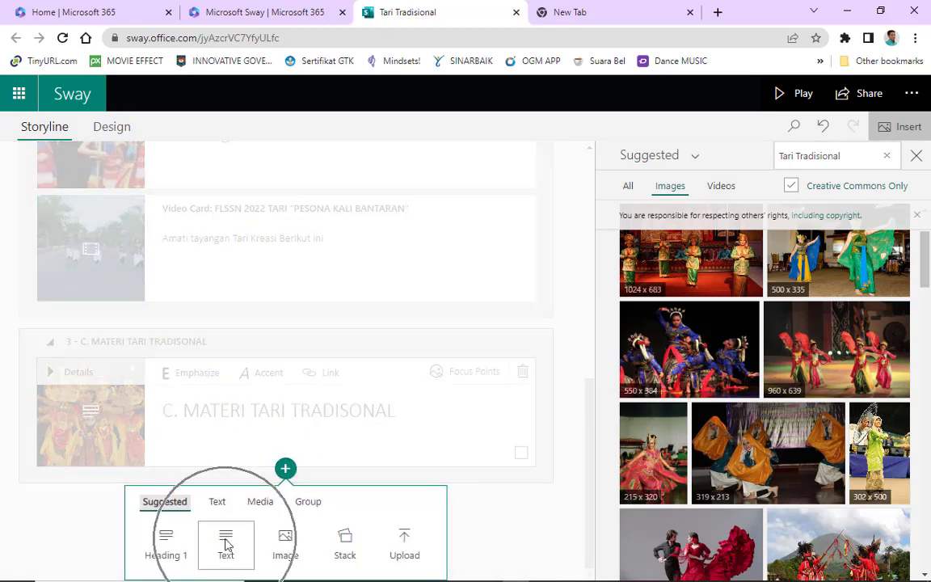
pyautogui.press('ctrl')
pyautogui.click(227, 543)
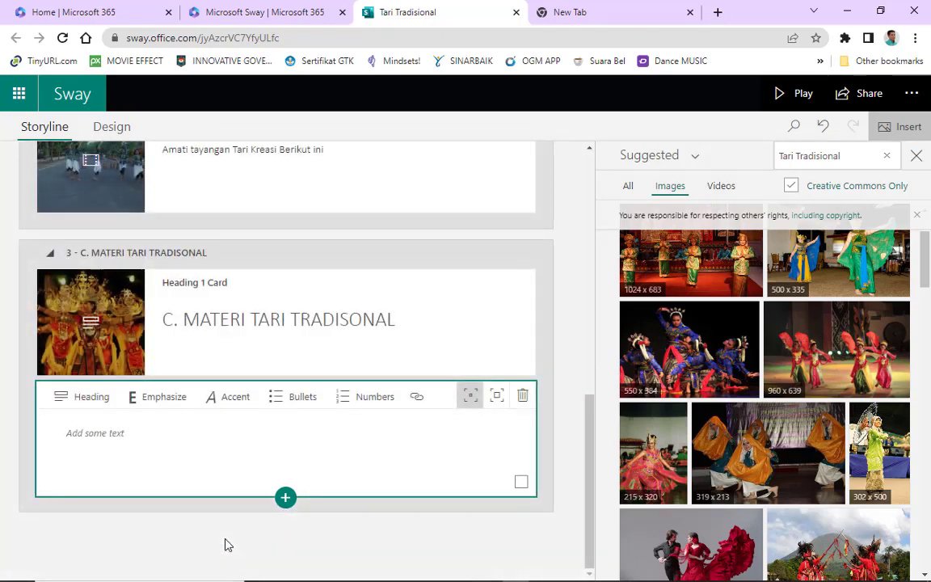
pyautogui.click(183, 440)
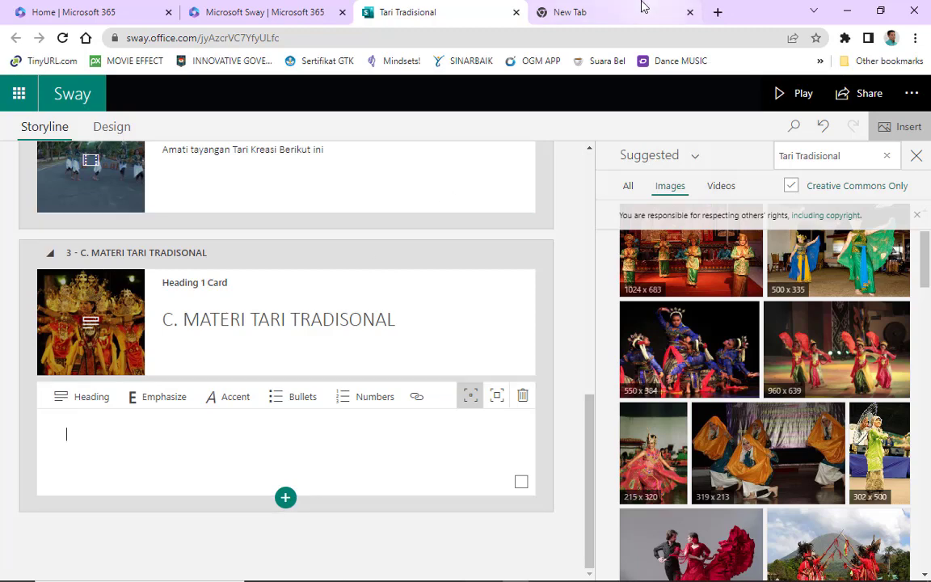
# Search Google for "Tari tradisional indonesia" in the other browser tab and open orami.co.id's "34 Tarian Tradisional dari Berbagai Provinsi di Indonesia"
pyautogui.click(590, 18)
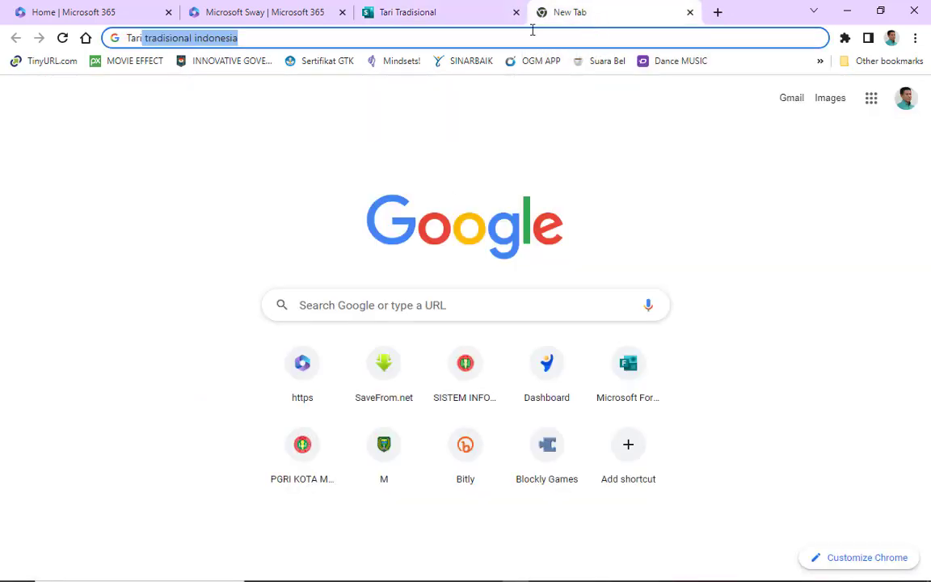
pyautogui.click(495, 37)
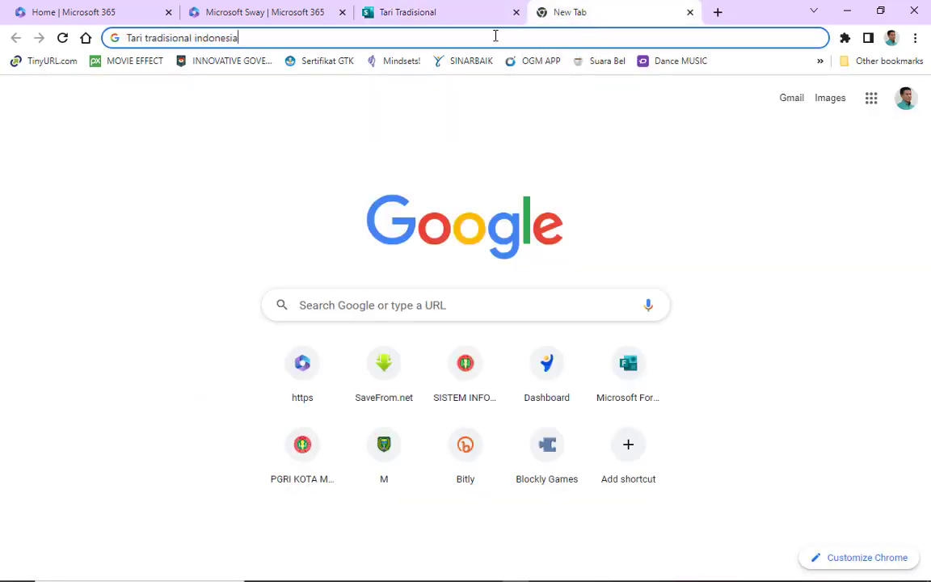
pyautogui.press('Return')
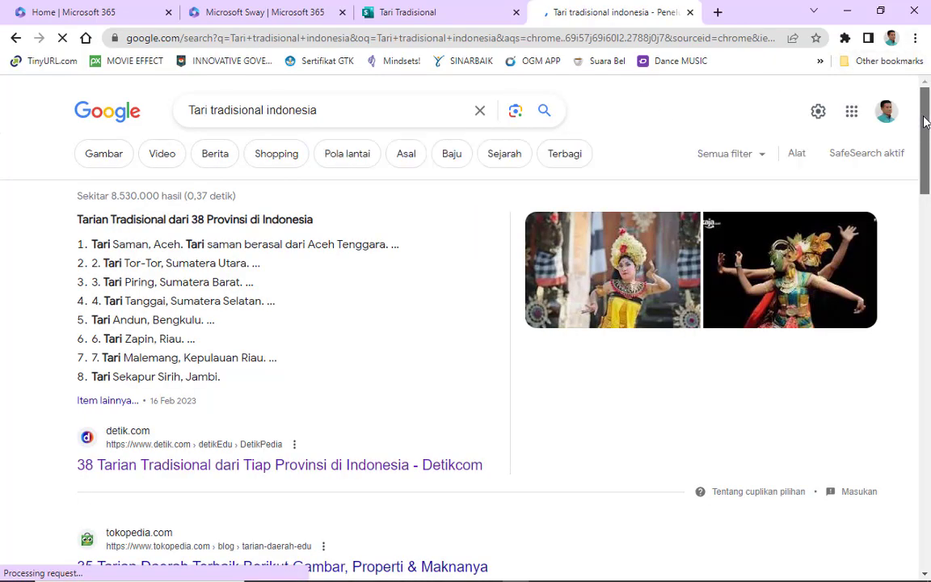
pyautogui.moveTo(926, 121); pyautogui.dragTo(881, 318)
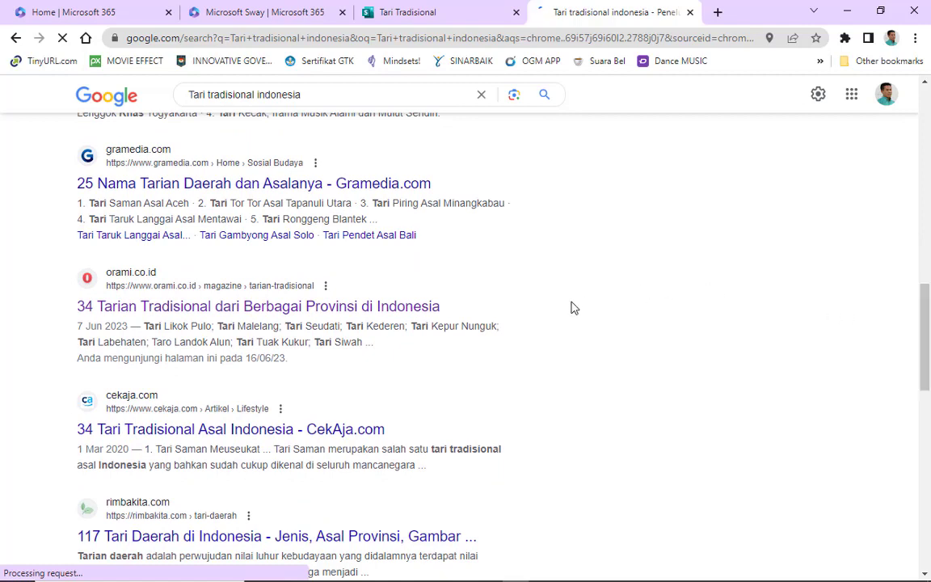
pyautogui.click(166, 306)
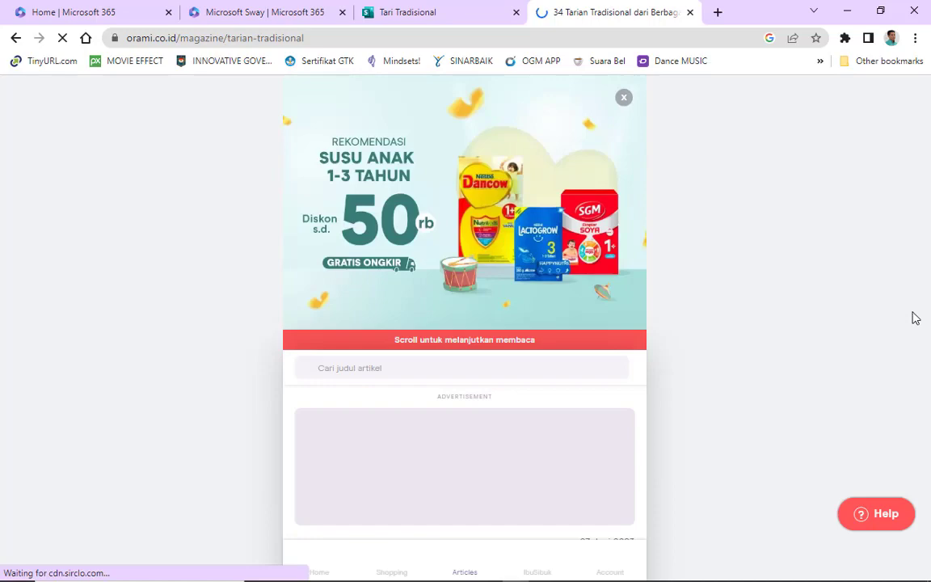
# Select and copy the article from the subtitle "Mengenal tarian tradisional Indonesia" through the list item "Tarian Adat Riau Manggar"
pyautogui.scroll(-5, 916, 317)
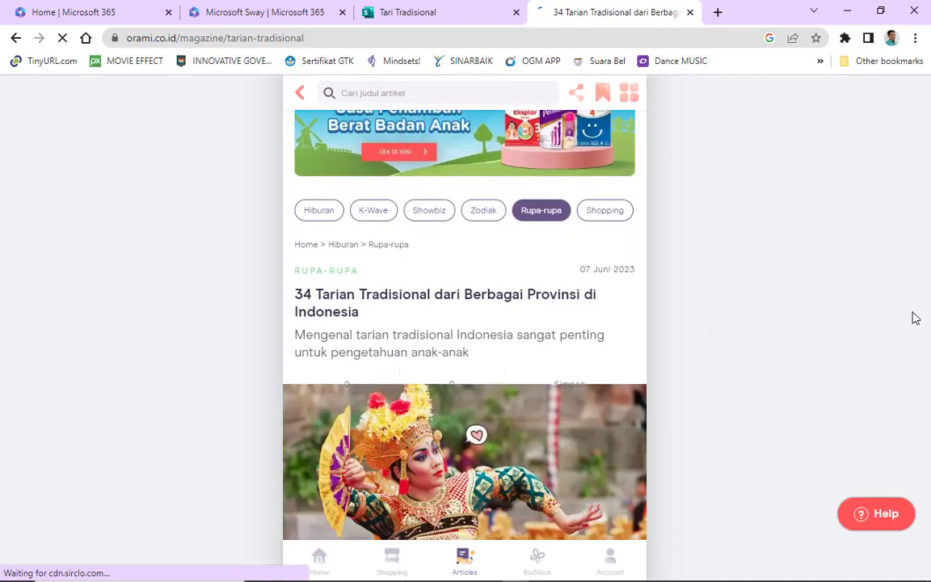
pyautogui.scroll(-1, 916, 318)
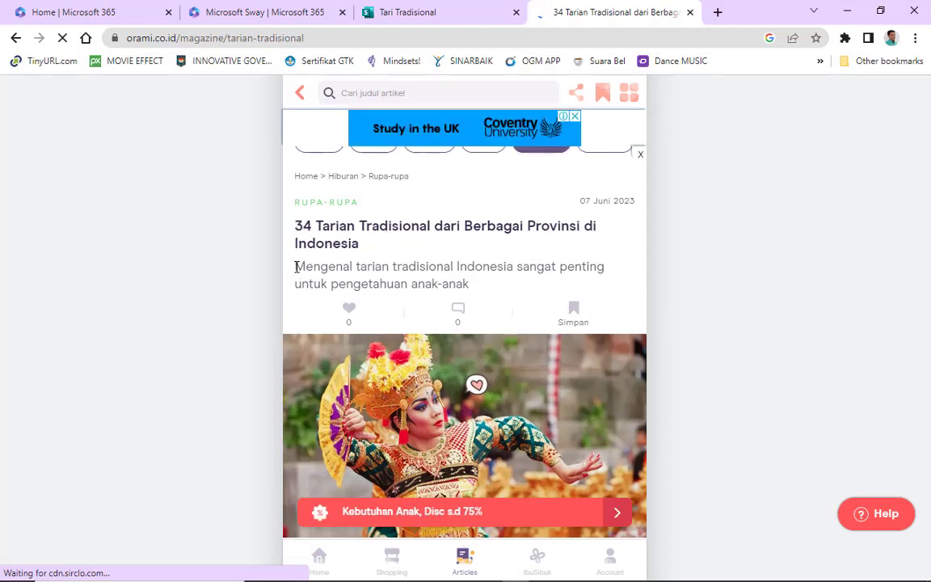
pyautogui.moveTo(321, 269); pyautogui.dragTo(416, 285)
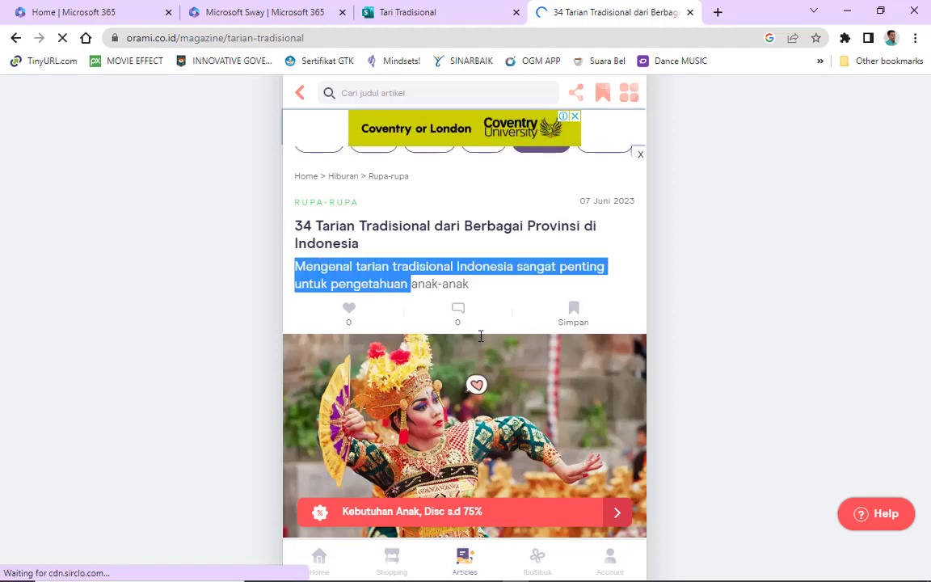
pyautogui.moveTo(520, 458); pyautogui.dragTo(551, 576)
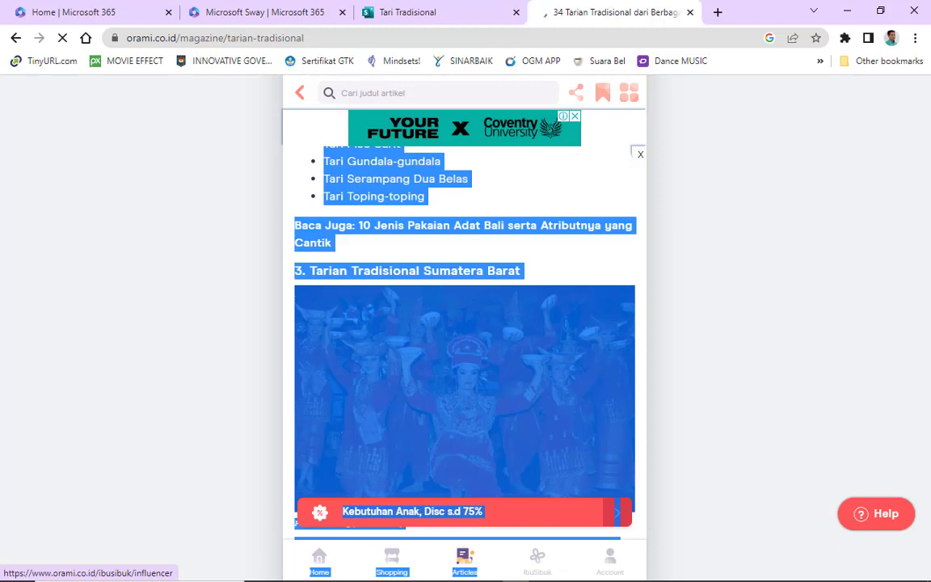
pyautogui.moveTo(552, 575); pyautogui.dragTo(647, 561)
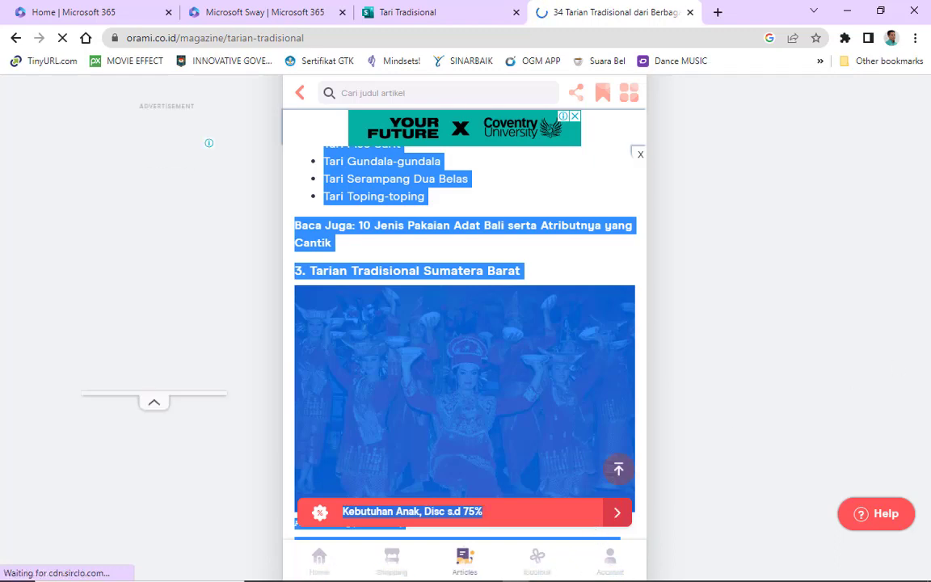
pyautogui.scroll(-2, 465, 324)
pyautogui.scroll(-5, 465, 324)
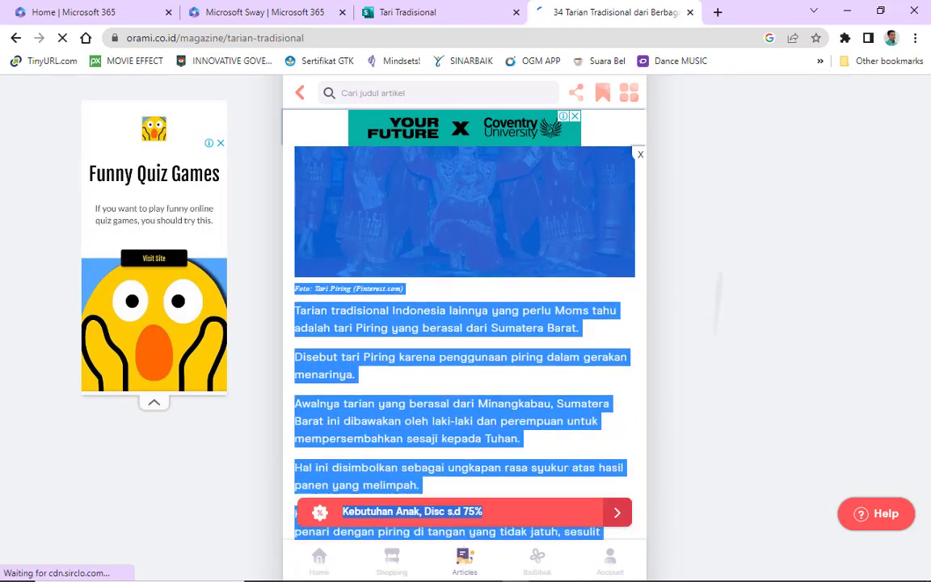
pyautogui.scroll(-5, 465, 323)
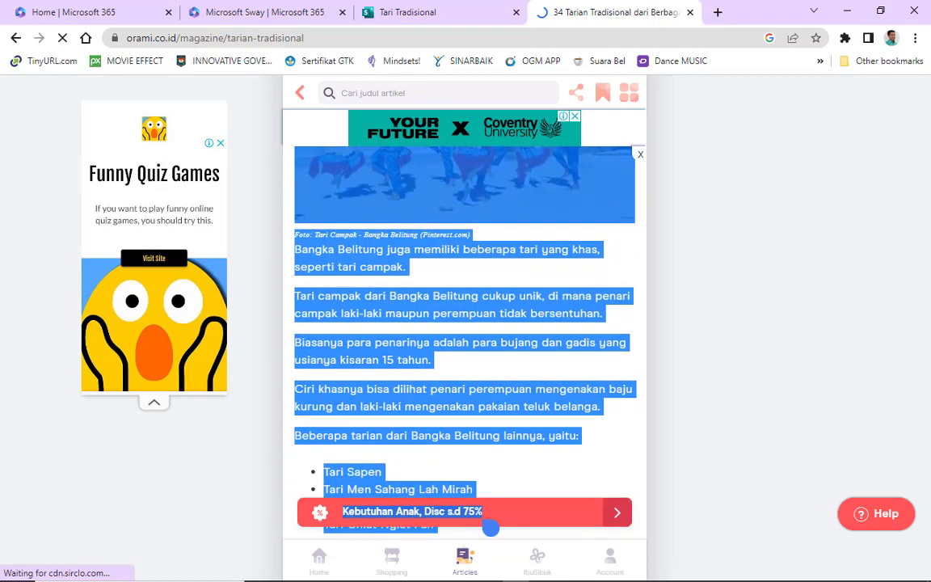
pyautogui.scroll(-5, 465, 323)
pyautogui.scroll(-4, 465, 323)
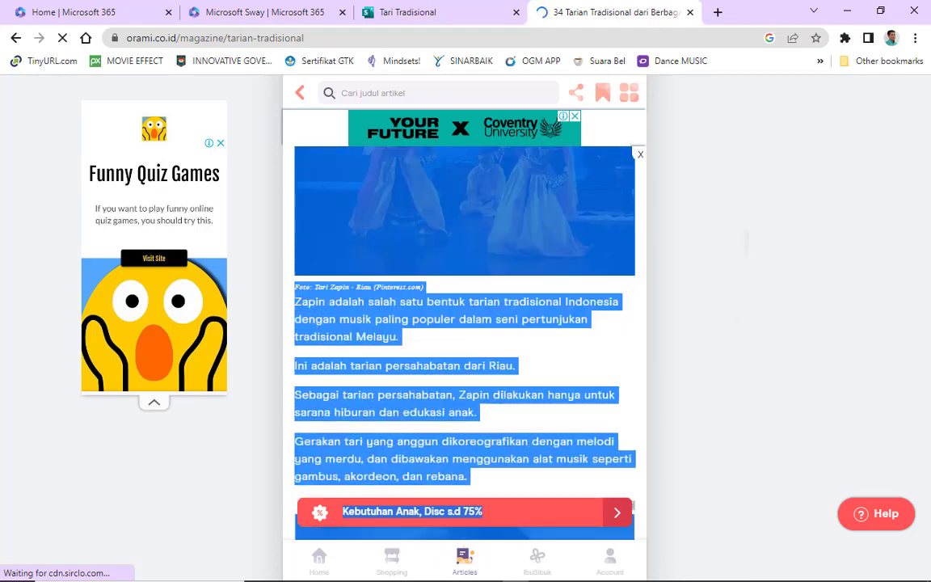
pyautogui.scroll(-2, 465, 323)
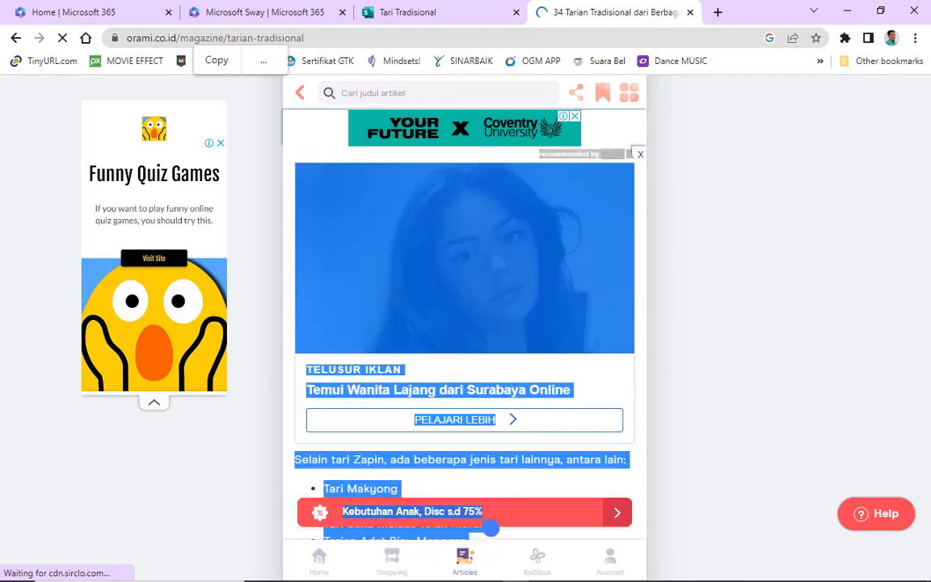
pyautogui.scroll(-2, 491, 529)
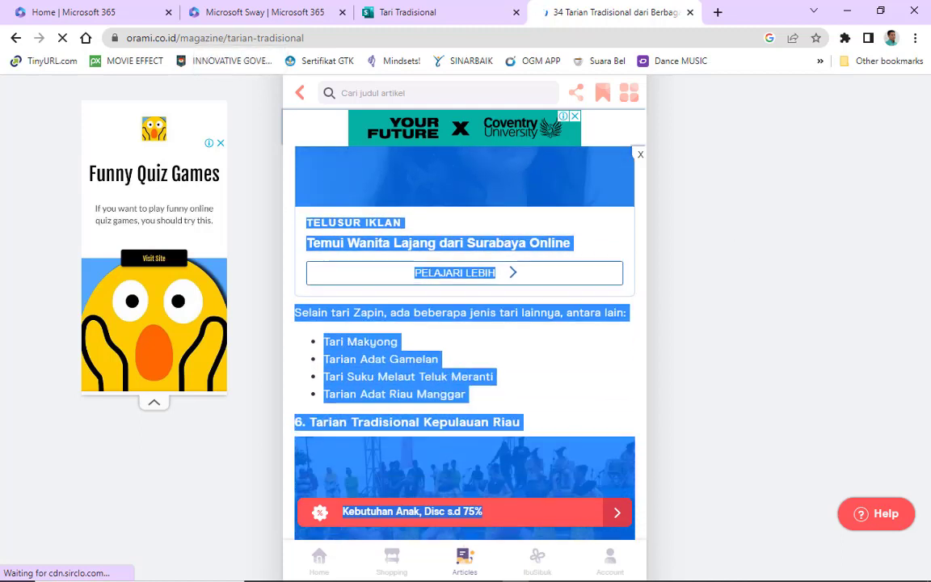
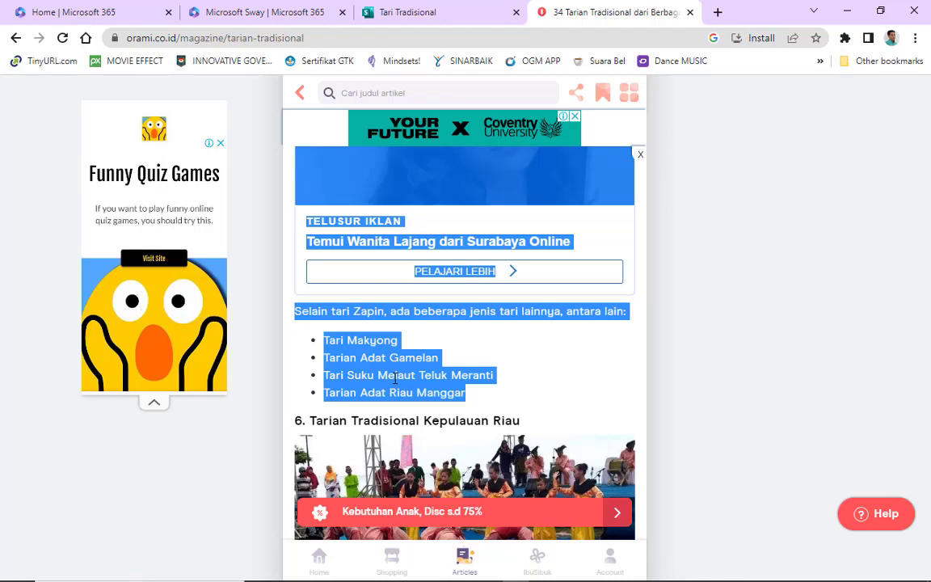
# Return to the Tari Tradisional Sway and paste the copied article content into the empty text card of section C
pyautogui.click(422, 14)
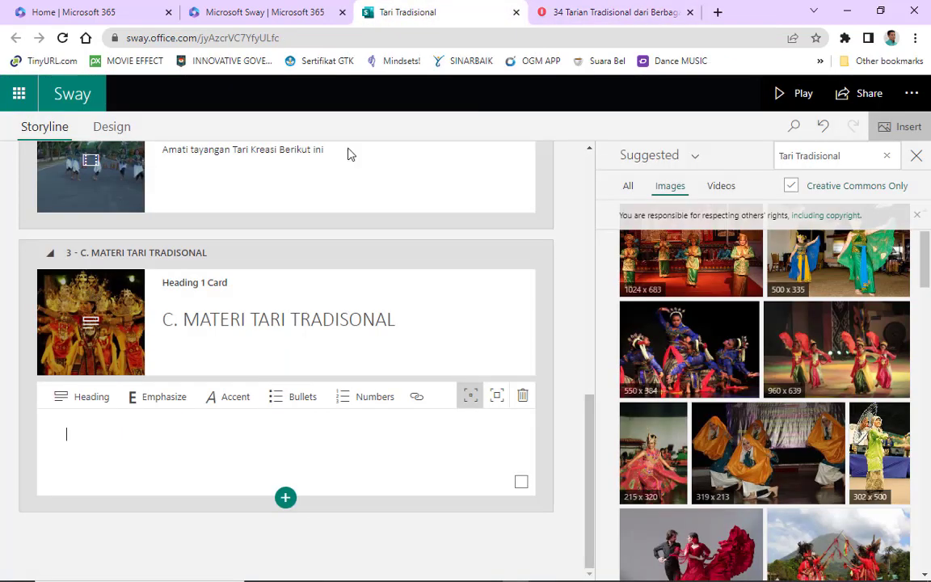
pyautogui.click(194, 433)
pyautogui.click(194, 433)
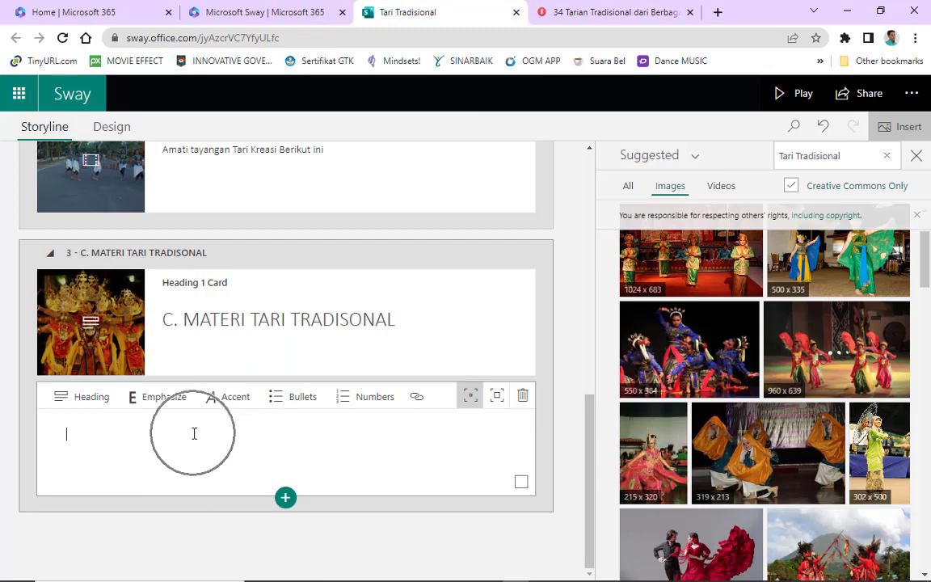
pyautogui.click(194, 434)
pyautogui.click(194, 434)
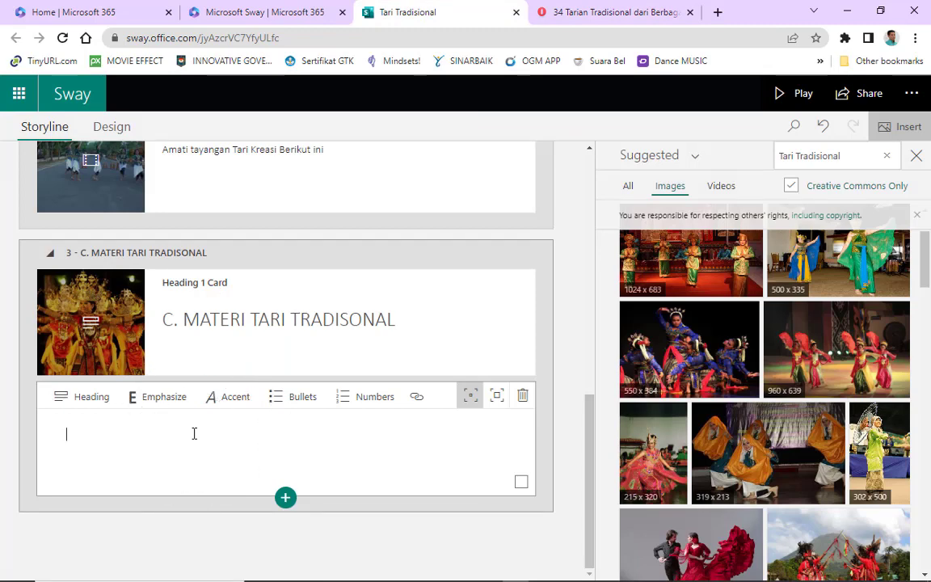
pyautogui.click(194, 433)
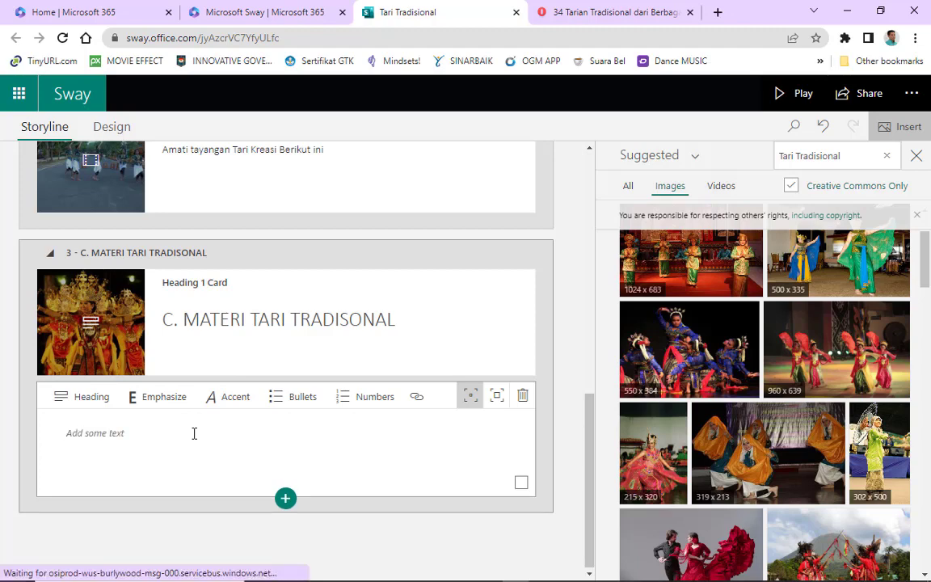
pyautogui.hotkey('ctrl', 'v')
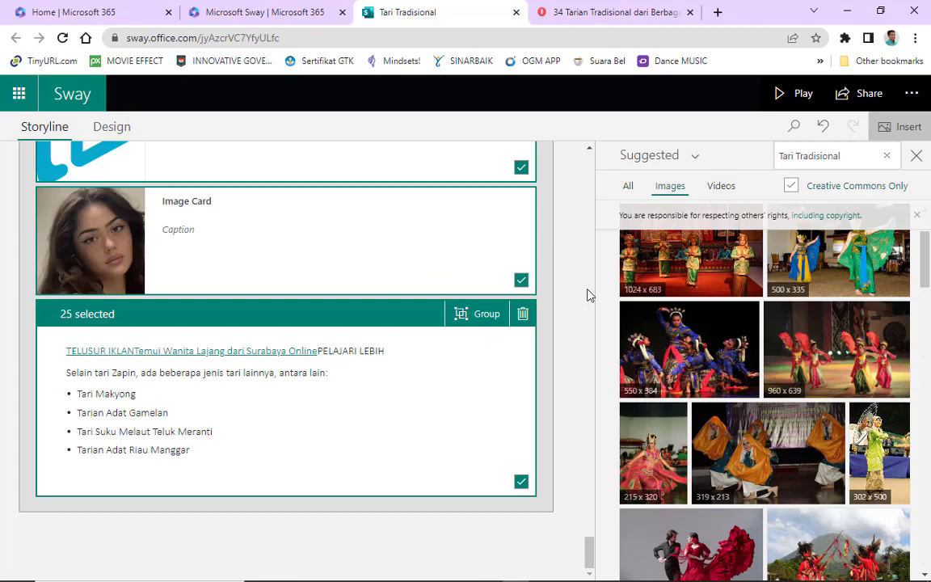
# Deselect the last pasted text card, the one listing Tari Makyong through Tarian Adat Riau Manggar
pyautogui.moveTo(928, 251); pyautogui.dragTo(928, 236)
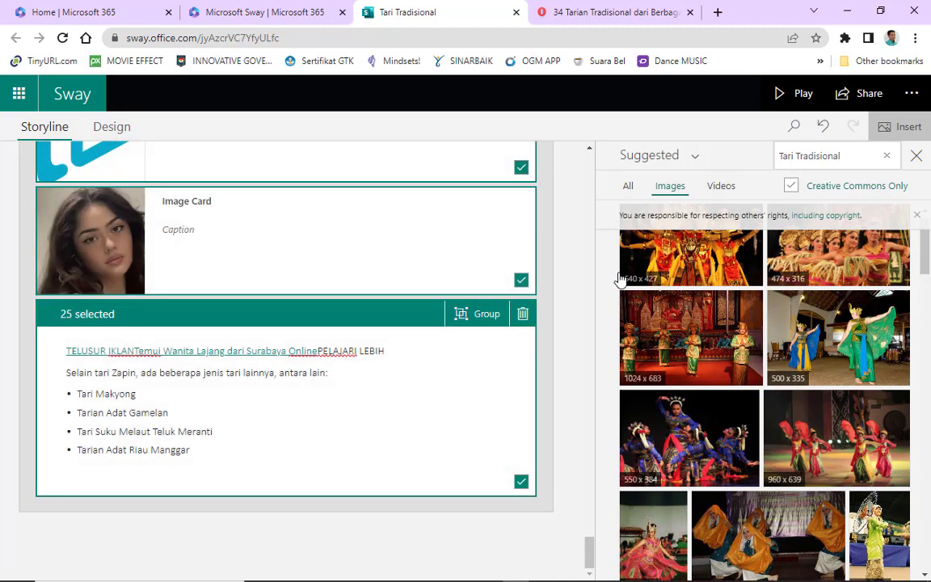
pyautogui.click(522, 280)
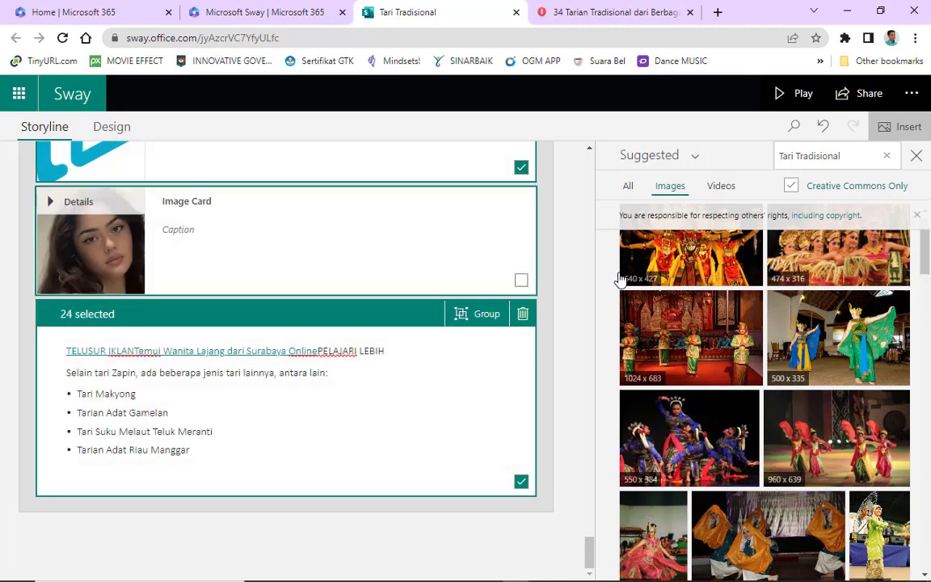
pyautogui.click(521, 280)
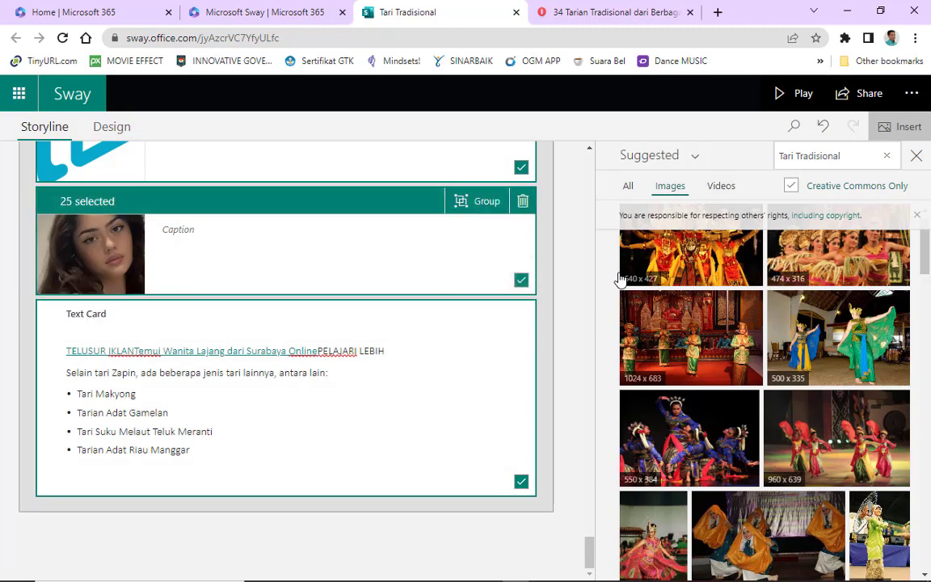
pyautogui.click(521, 482)
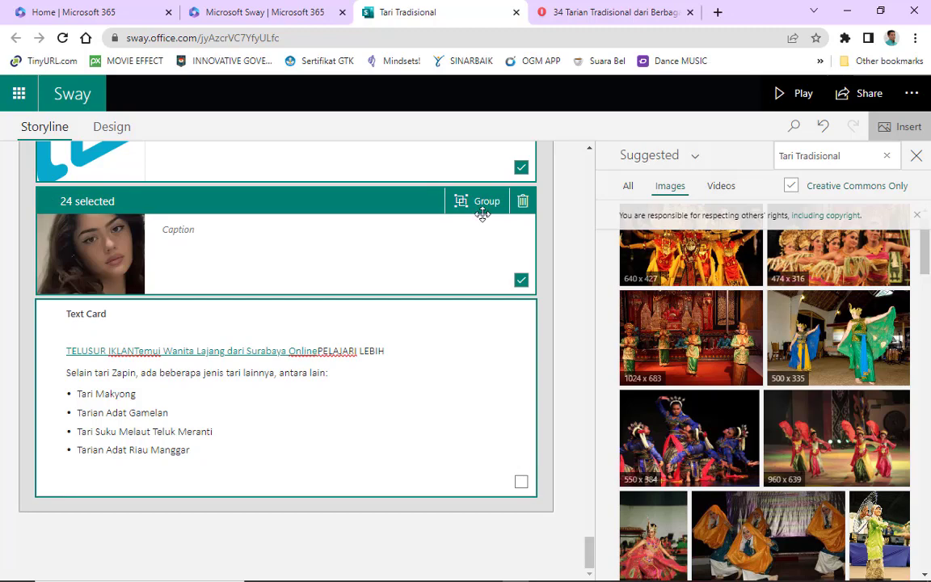
# Deselect the Tari Zapin text card, its image card and the Tari Campak text card, leaving the advertisement image cards selected
pyautogui.moveTo(591, 560); pyautogui.dragTo(591, 540)
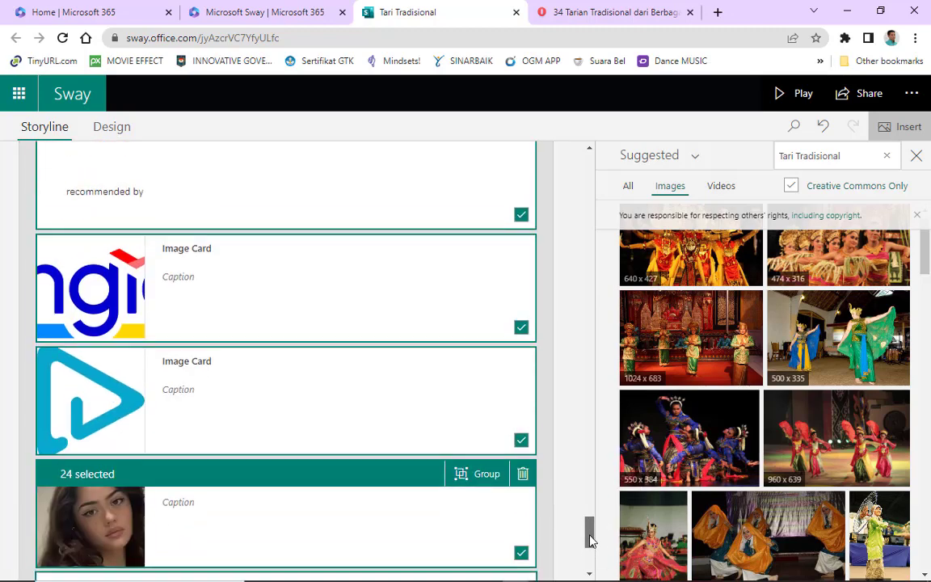
pyautogui.click(522, 441)
pyautogui.moveTo(588, 525); pyautogui.dragTo(591, 508)
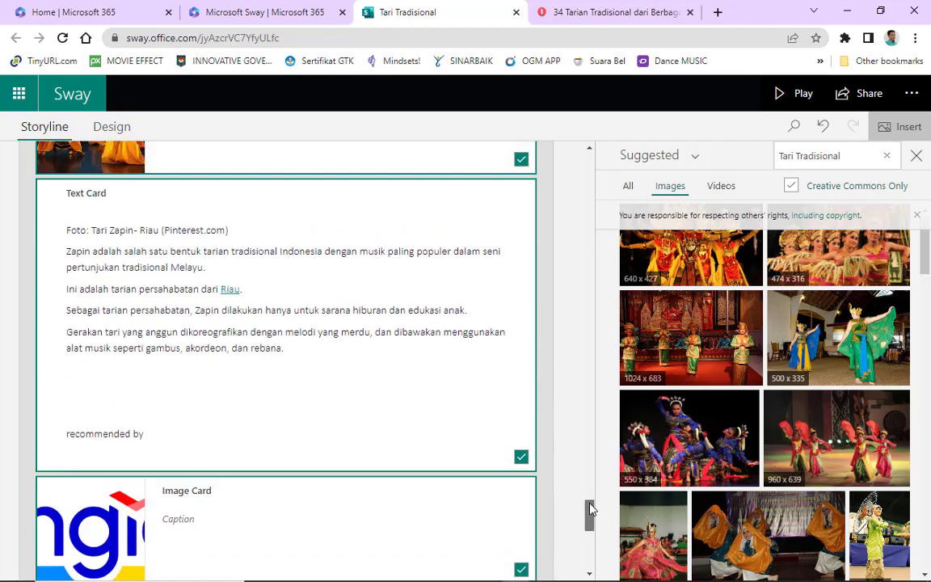
pyautogui.click(521, 459)
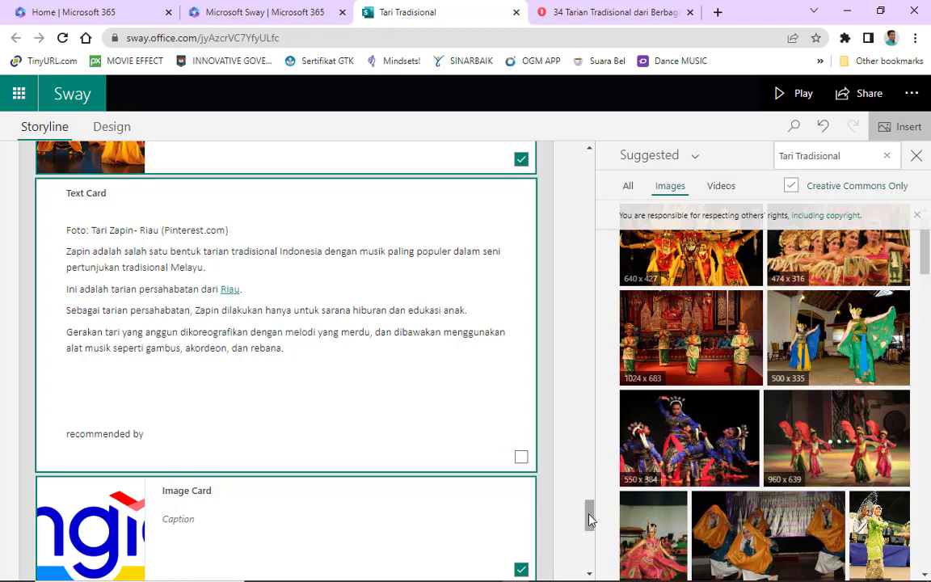
pyautogui.moveTo(589, 511); pyautogui.dragTo(589, 497)
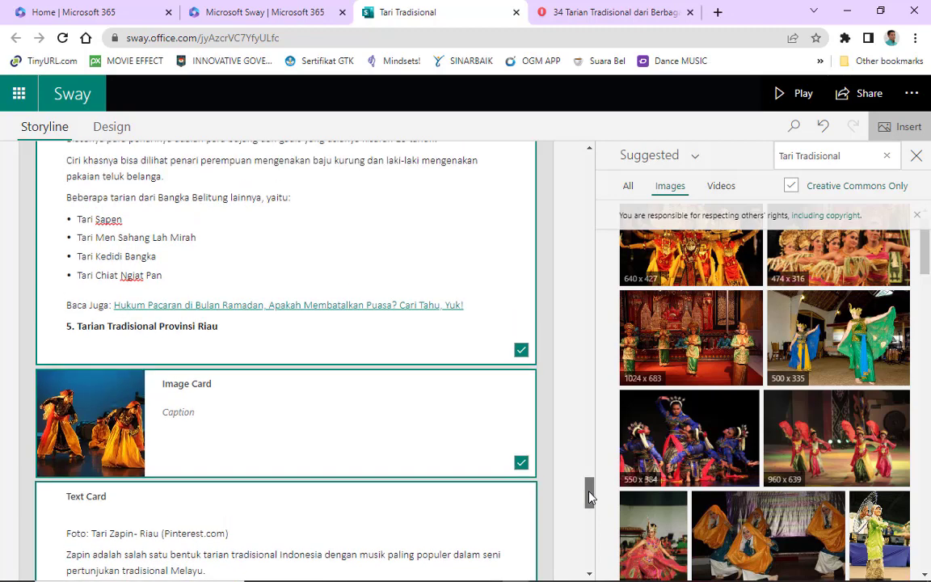
pyautogui.click(521, 464)
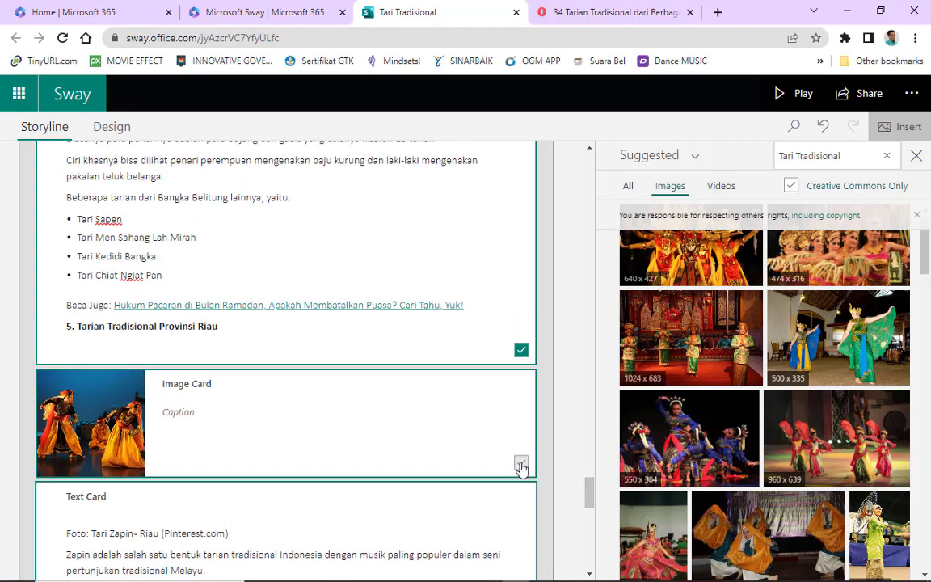
pyautogui.click(521, 351)
pyautogui.scroll(2, 522, 358)
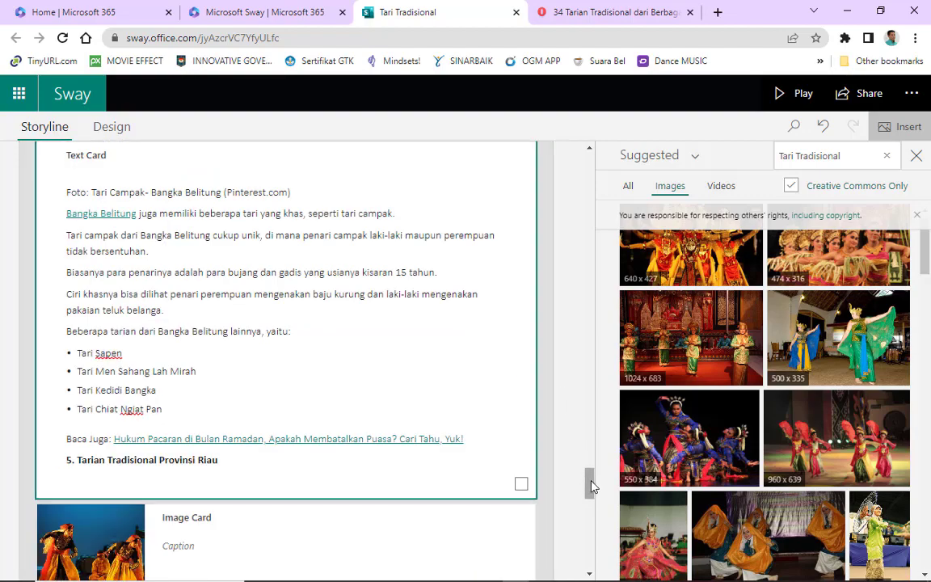
# Deselect the Tari Campak image card, the Tari Piring text and image cards, and the Tari Tor Tor text card
pyautogui.moveTo(591, 485)
pyautogui.mouseDown()
pyautogui.moveTo(594, 440)
pyautogui.moveTo(582, 490)
pyautogui.moveTo(586, 465)
pyautogui.mouseUp()
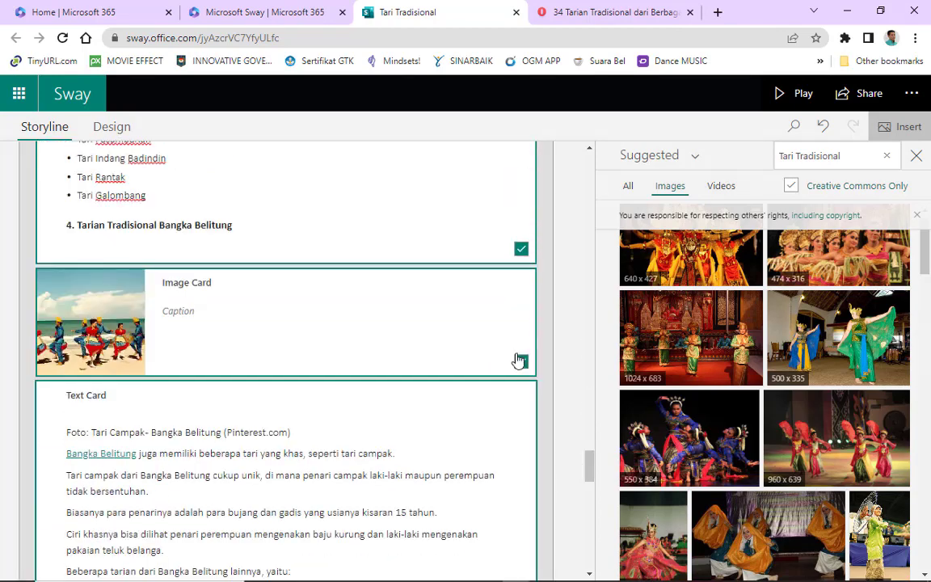
pyautogui.click(522, 249)
pyautogui.scroll(3, 565, 370)
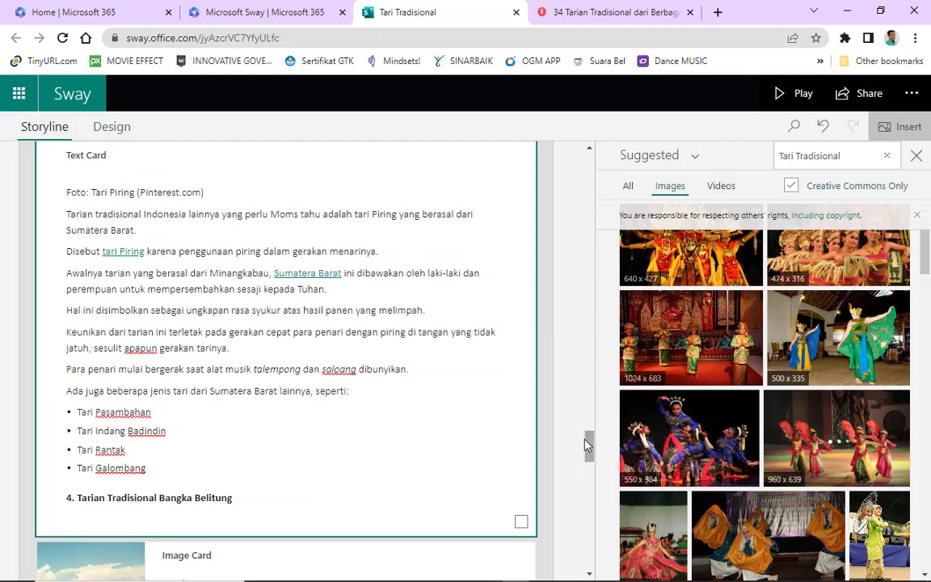
pyautogui.moveTo(588, 450); pyautogui.dragTo(589, 430)
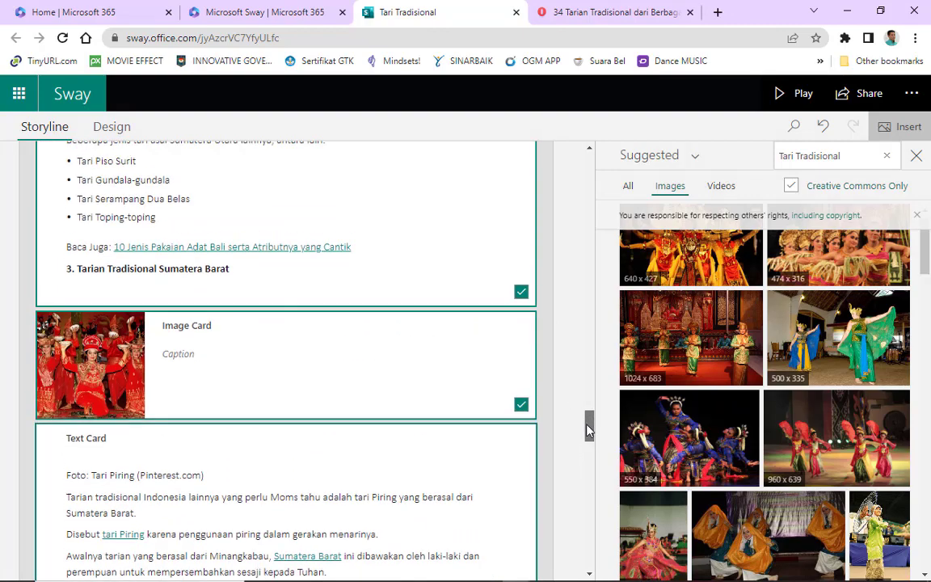
pyautogui.click(521, 405)
pyautogui.click(522, 291)
pyautogui.scroll(3, 521, 299)
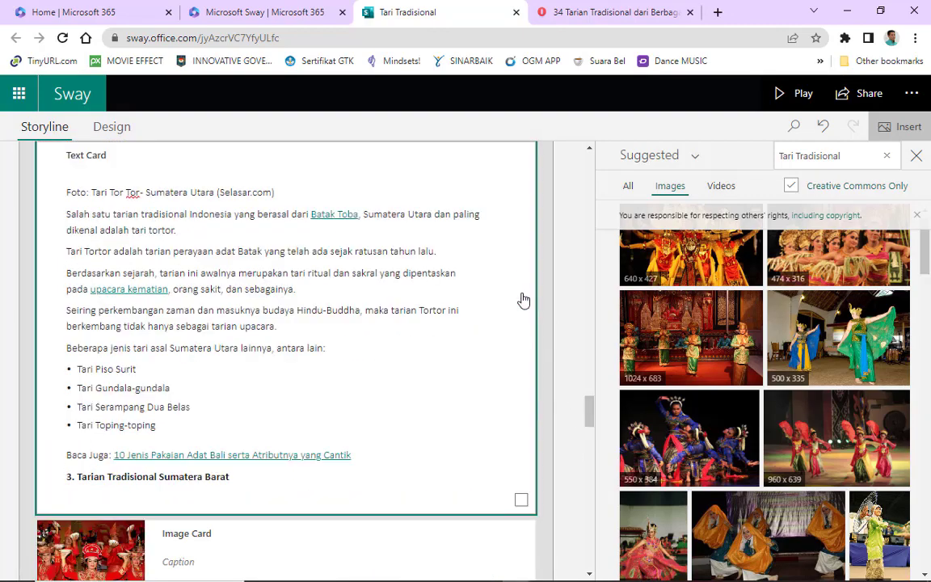
# Deselect the Tari Tor Tor image card, both Tari Saman text cards and the Saman dancers image card, keeping the cartoon advertisement selected
pyautogui.moveTo(593, 414); pyautogui.dragTo(593, 392)
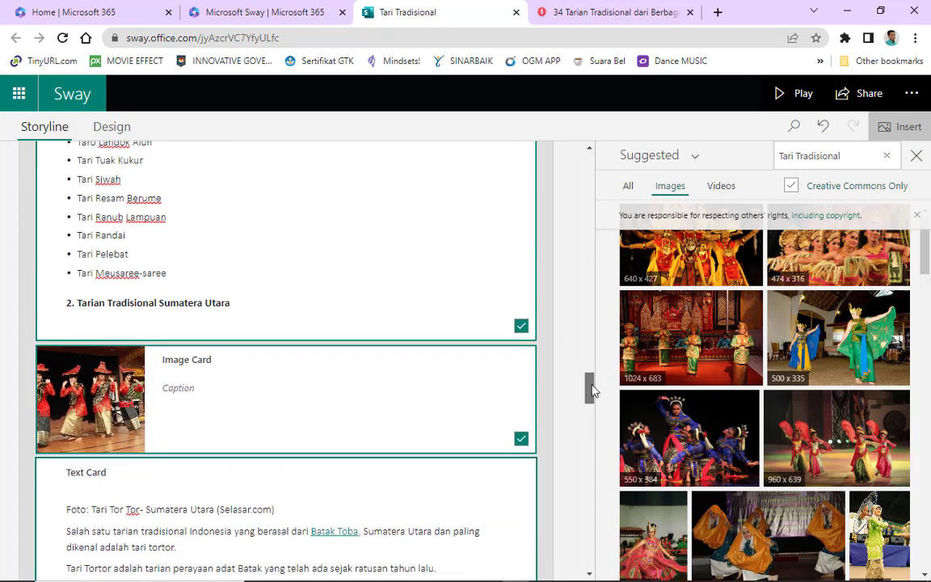
pyautogui.click(521, 438)
pyautogui.click(522, 326)
pyautogui.scroll(3, 555, 349)
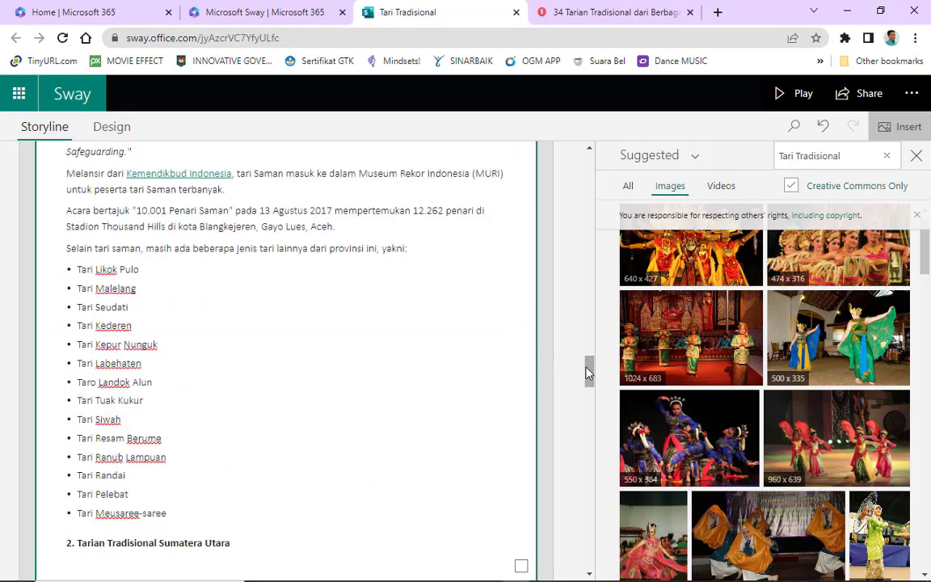
pyautogui.moveTo(590, 370); pyautogui.dragTo(590, 349)
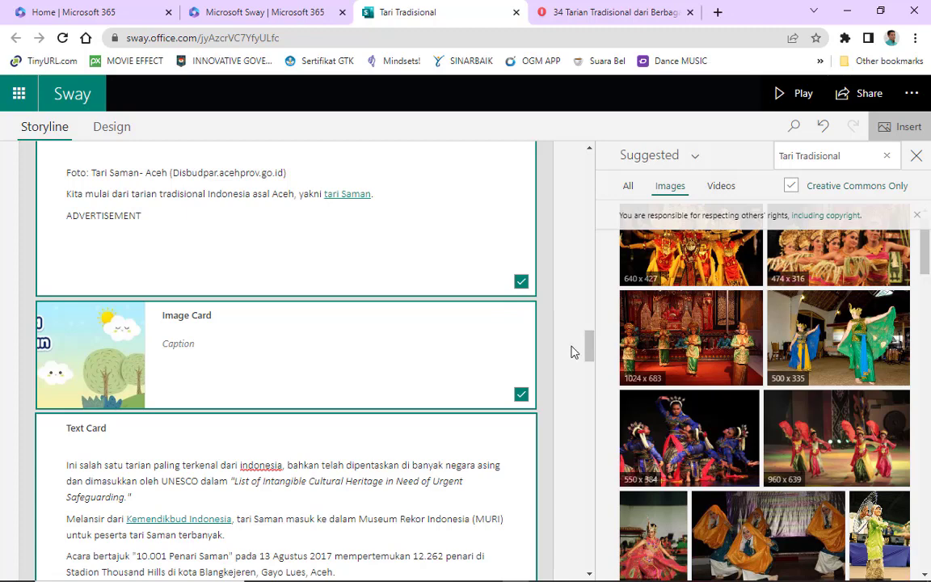
pyautogui.moveTo(594, 349); pyautogui.dragTo(595, 344)
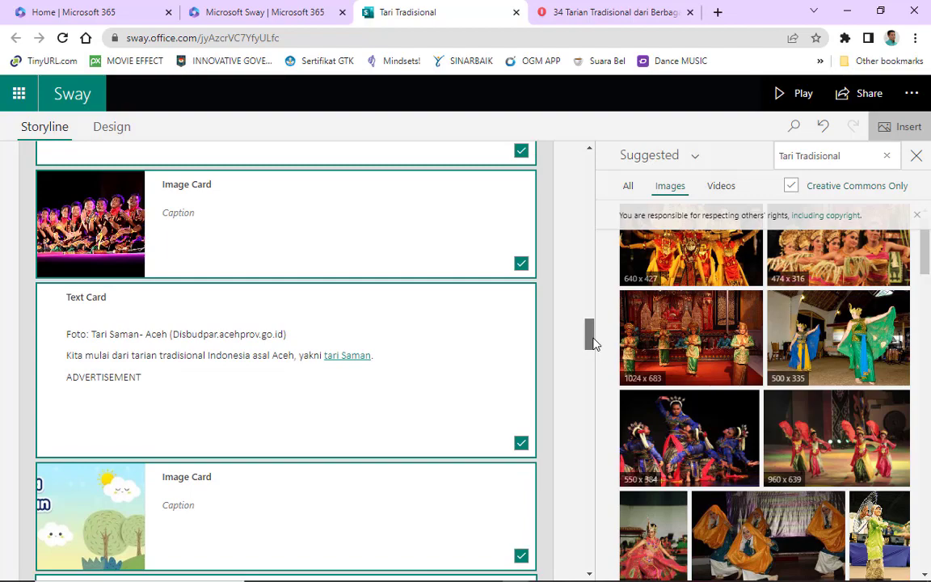
pyautogui.moveTo(594, 343)
pyautogui.mouseDown()
pyautogui.moveTo(589, 310)
pyautogui.moveTo(580, 339)
pyautogui.mouseUp()
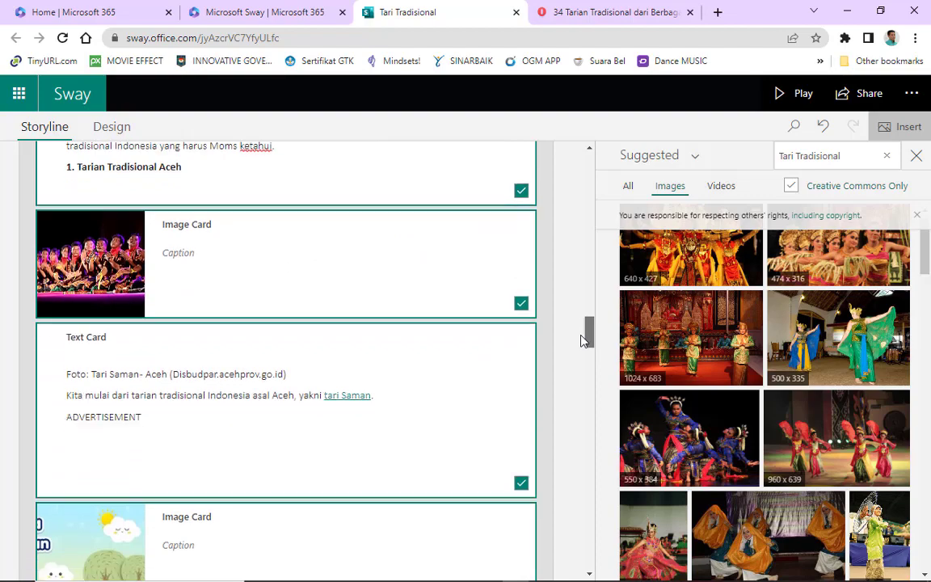
pyautogui.click(521, 484)
pyautogui.moveTo(590, 332)
pyautogui.mouseDown()
pyautogui.moveTo(590, 350)
pyautogui.moveTo(591, 326)
pyautogui.mouseUp()
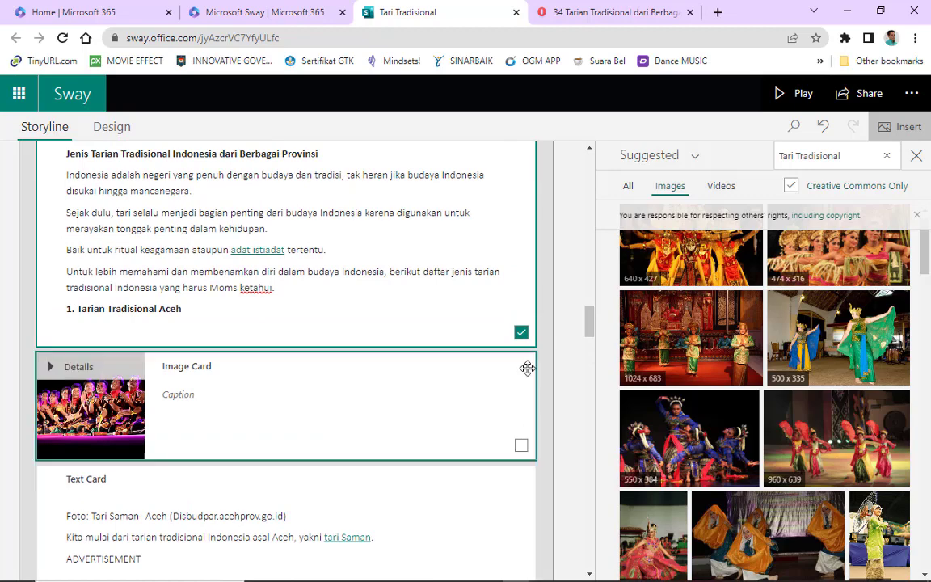
# Deselect the article's introduction text card and the Balinese dancer image card, keeping the "Simpan" text card selected
pyautogui.click(521, 332)
pyautogui.scroll(3, 578, 317)
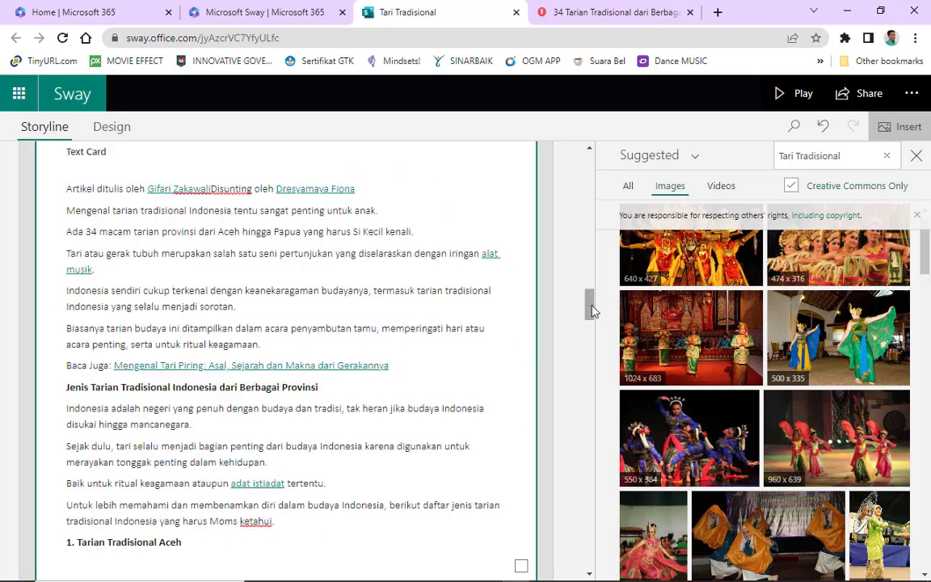
pyautogui.moveTo(591, 311); pyautogui.dragTo(593, 288)
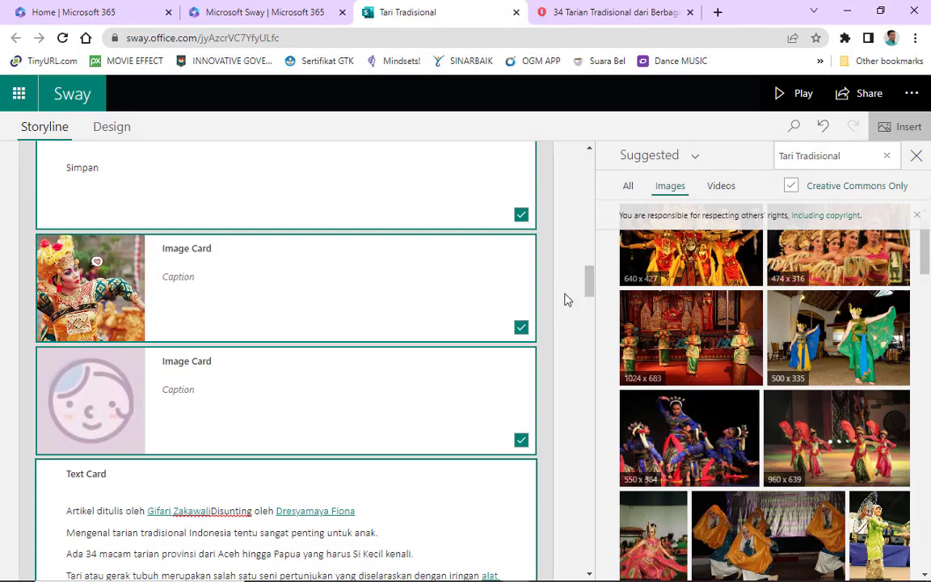
pyautogui.click(521, 328)
pyautogui.click(521, 215)
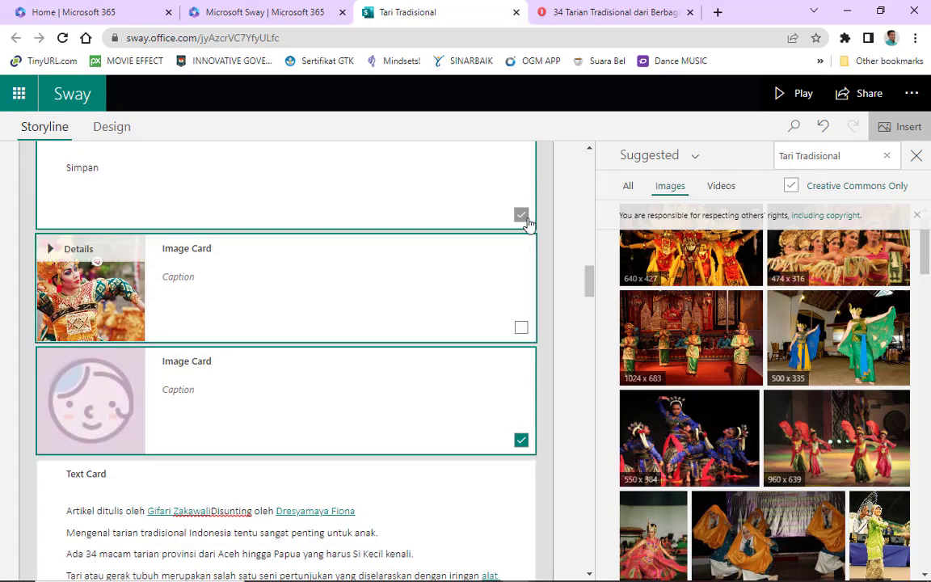
pyautogui.scroll(1, 576, 278)
pyautogui.moveTo(587, 282); pyautogui.dragTo(588, 265)
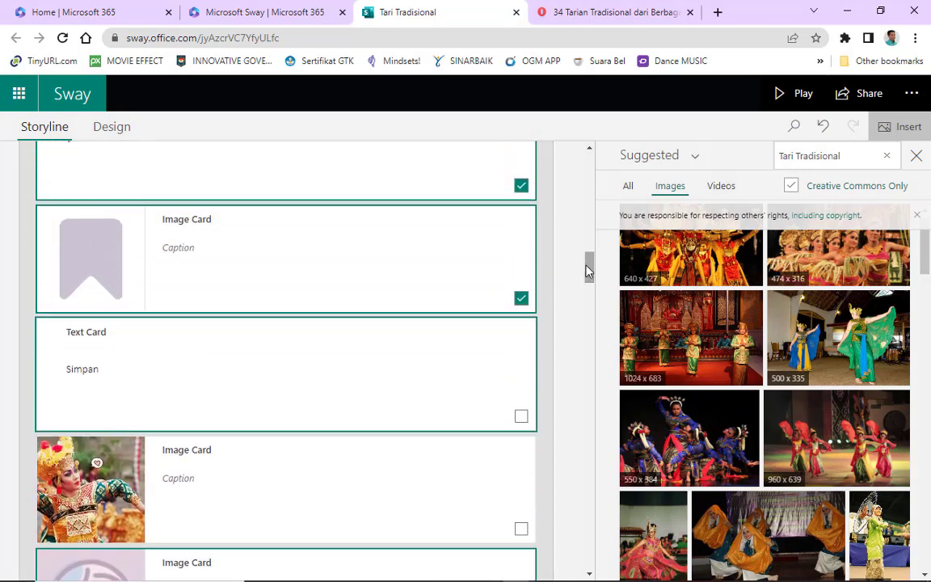
pyautogui.click(522, 417)
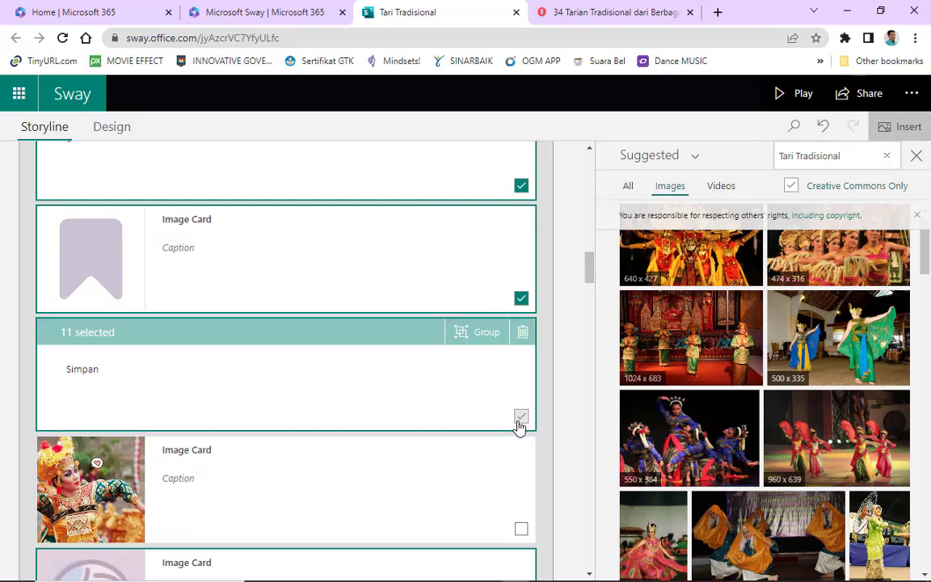
# Delete all the unwanted cards that are still selected, including the heart icon image card below section C's introductory text
pyautogui.moveTo(590, 277); pyautogui.dragTo(586, 231)
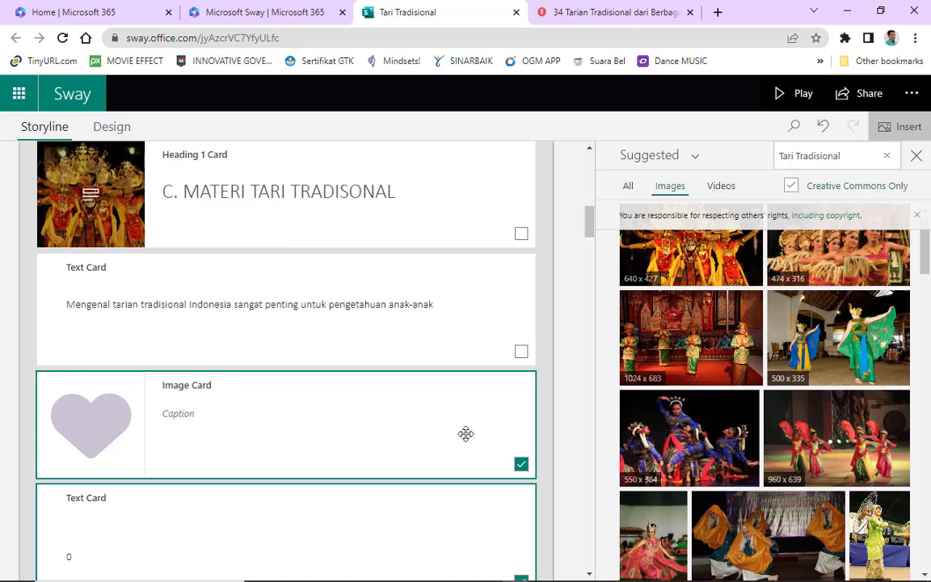
pyautogui.click(439, 428)
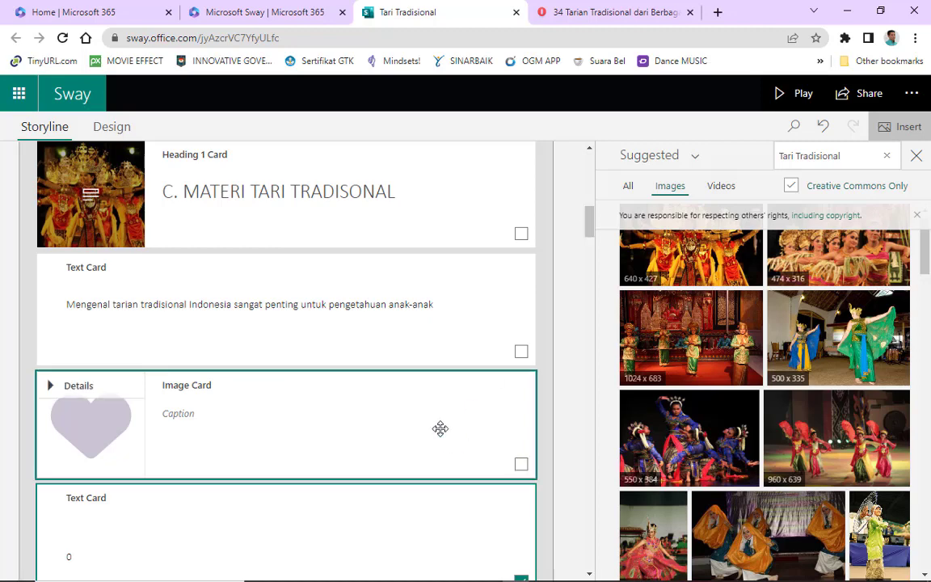
pyautogui.click(521, 464)
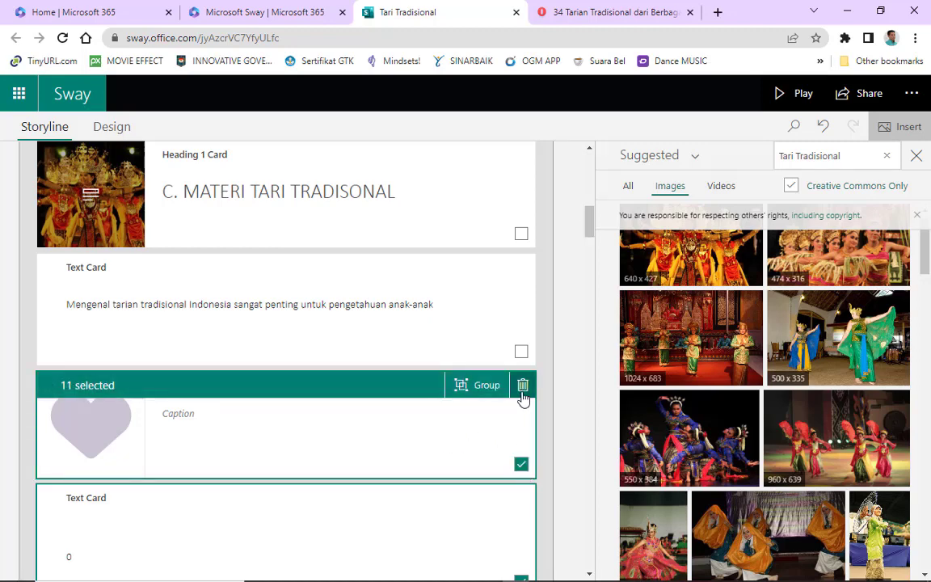
pyautogui.click(522, 388)
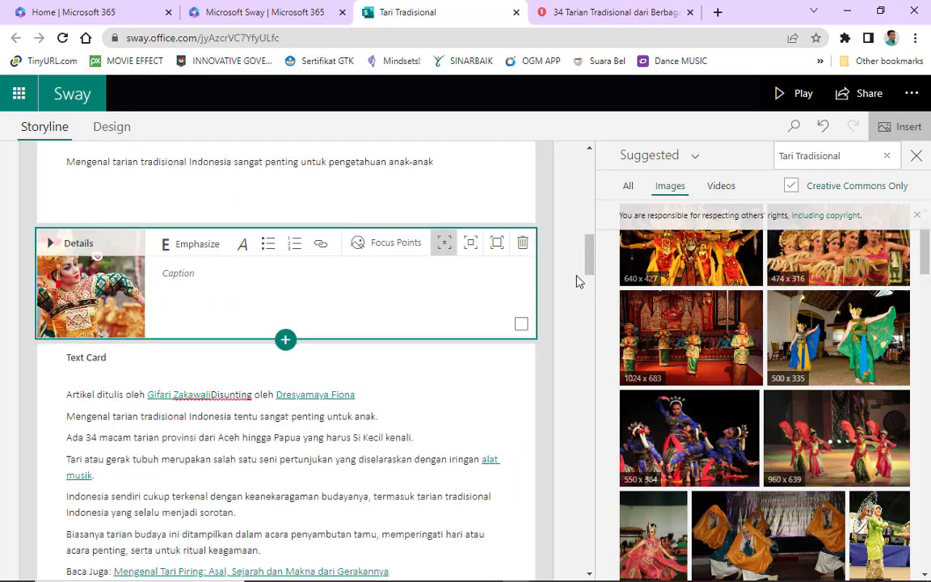
# Review the cleaned storyline to its end and play the Sway, examining the preview from the title through section C's Aceh dance content
pyautogui.moveTo(590, 247); pyautogui.dragTo(589, 299)
pyautogui.moveTo(584, 308); pyautogui.dragTo(523, 553)
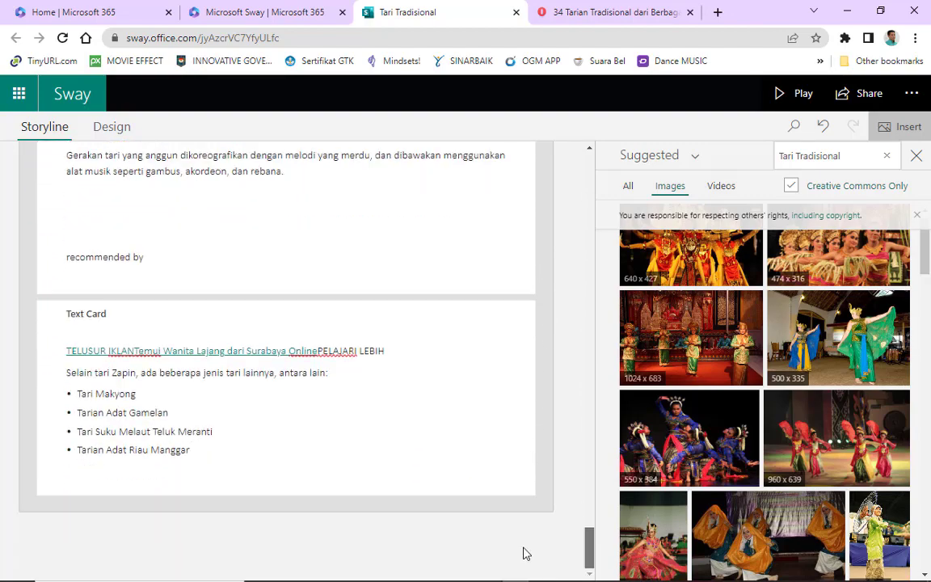
pyautogui.click(800, 95)
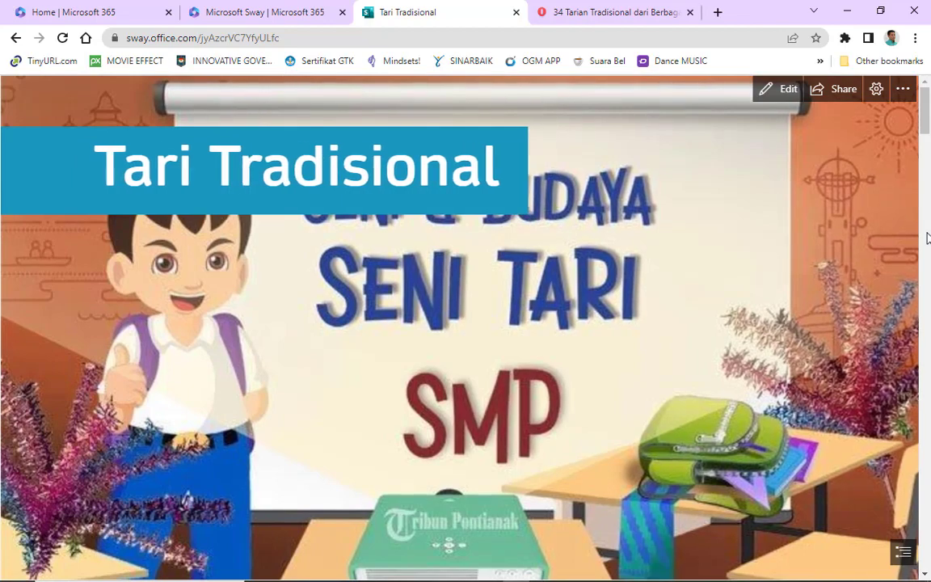
pyautogui.scroll(-3, 928, 237)
pyautogui.scroll(-3, 928, 237)
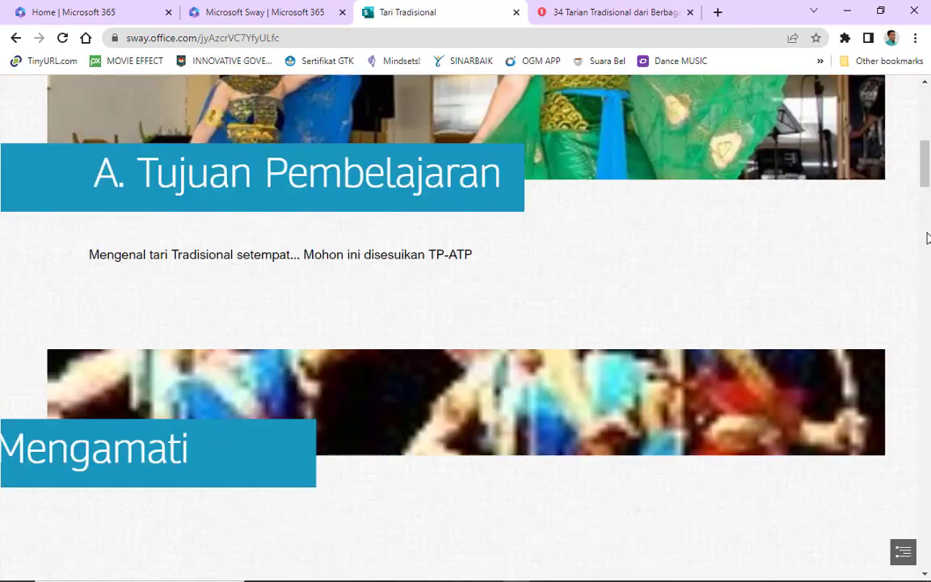
pyautogui.scroll(-2, 928, 237)
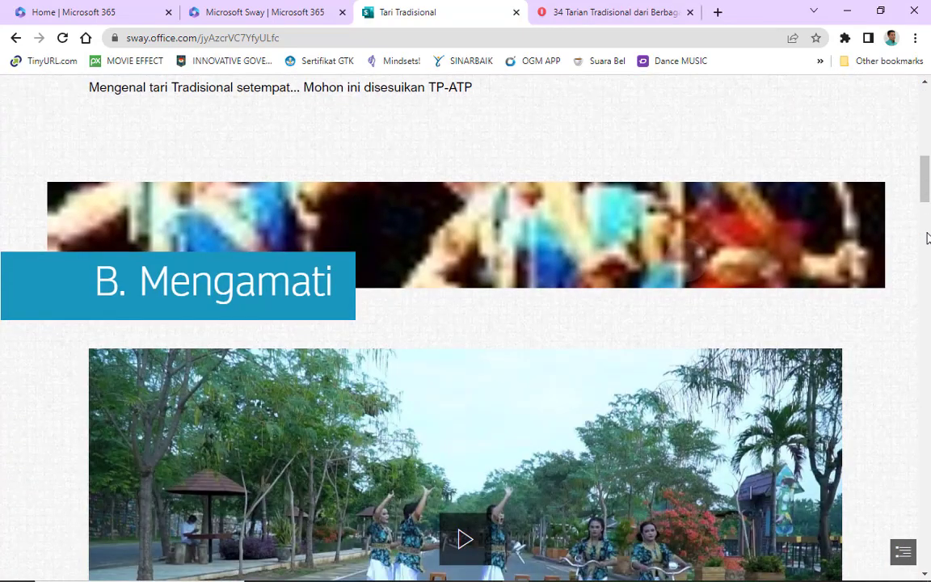
pyautogui.scroll(-5, 928, 237)
pyautogui.scroll(-7, 928, 237)
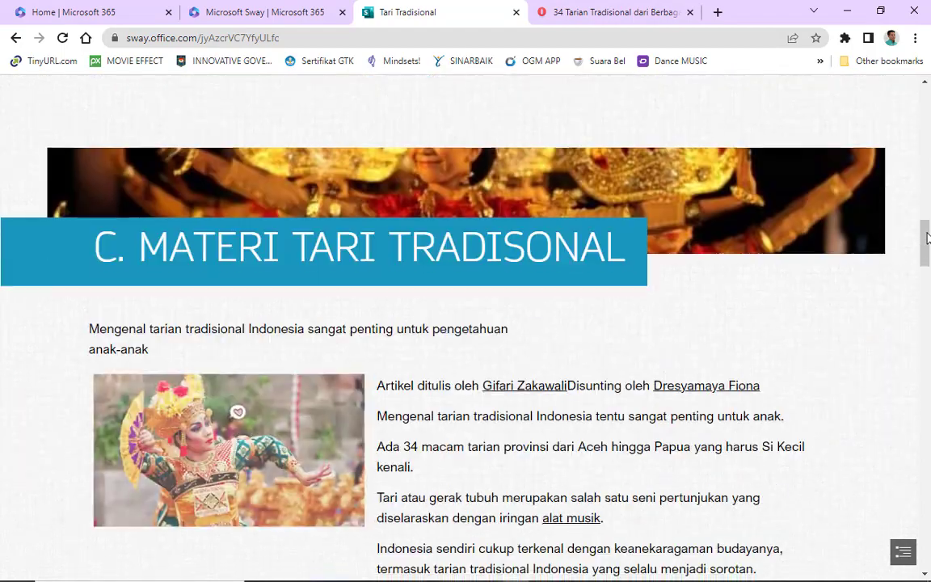
pyautogui.scroll(-10, 928, 237)
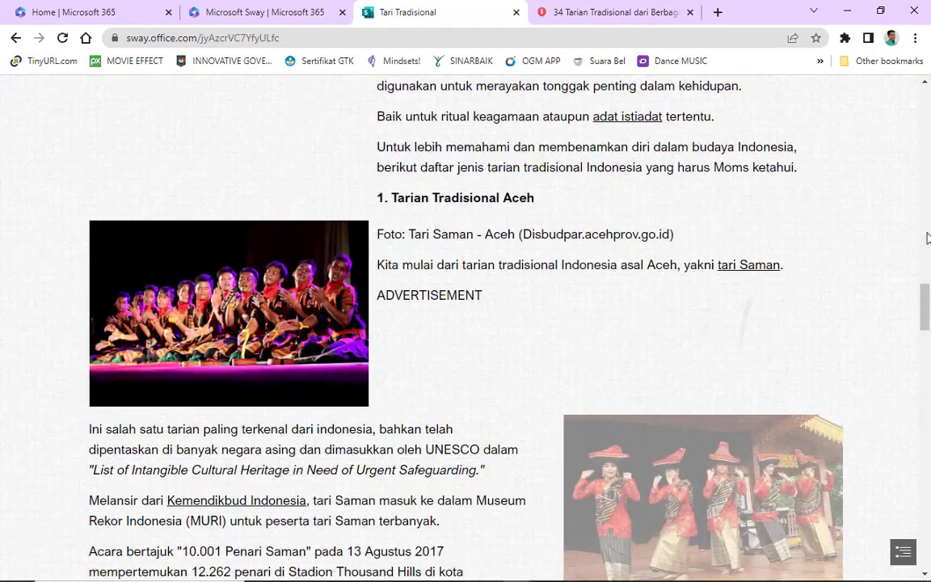
# Examine the rest of the Sway preview from the Aceh dances to the closing page, and return to editing the storyline
pyautogui.scroll(-9, 928, 237)
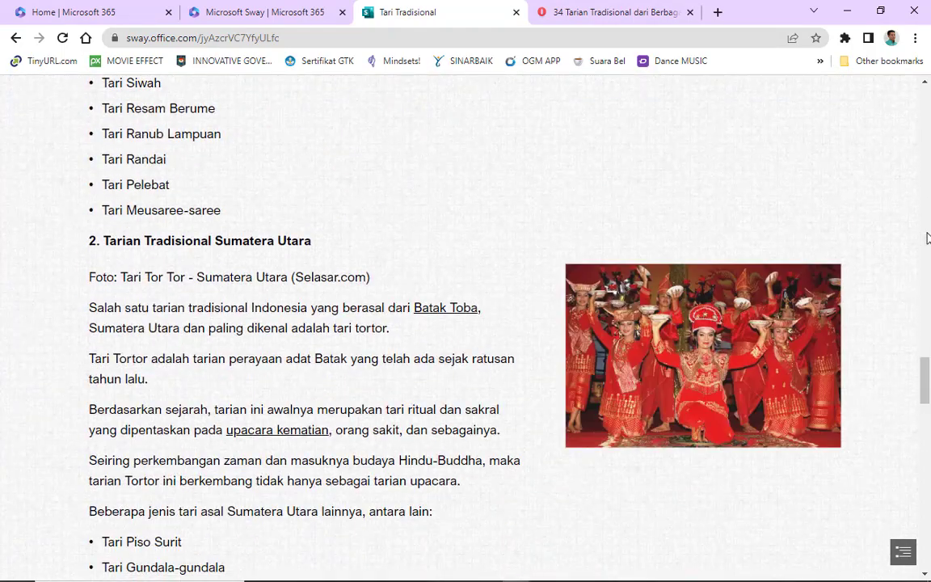
pyautogui.scroll(-10, 928, 237)
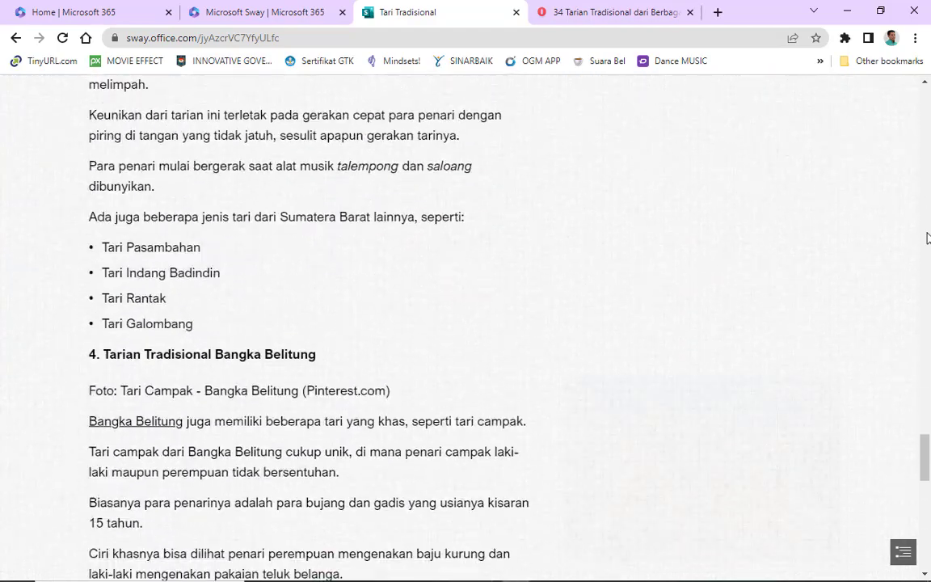
pyautogui.scroll(-6, 928, 237)
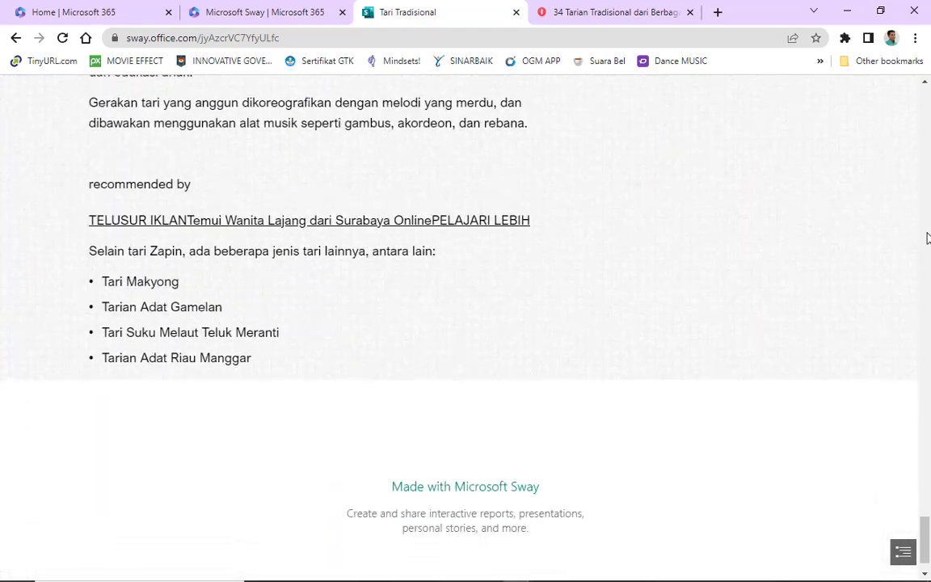
pyautogui.scroll(10, 928, 237)
pyautogui.scroll(20, 928, 237)
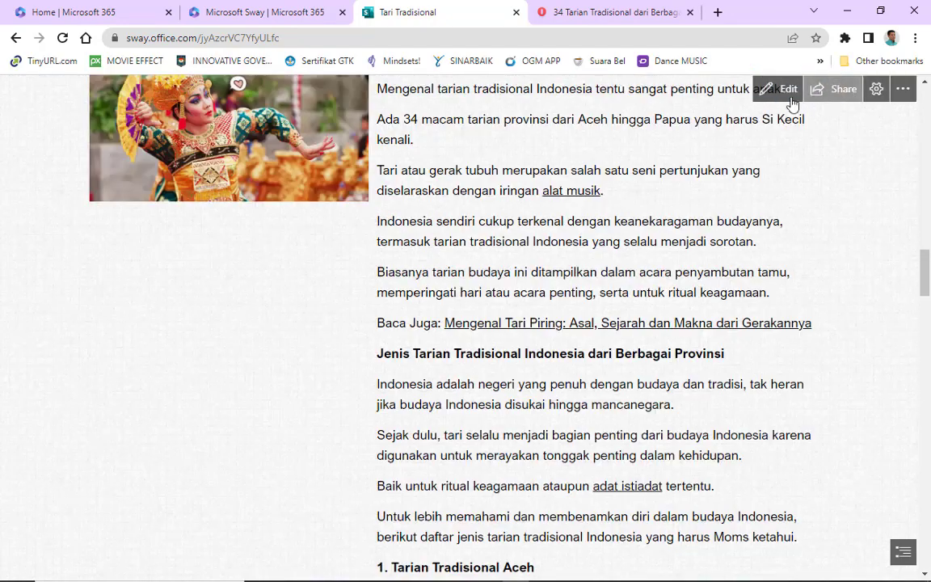
pyautogui.click(781, 90)
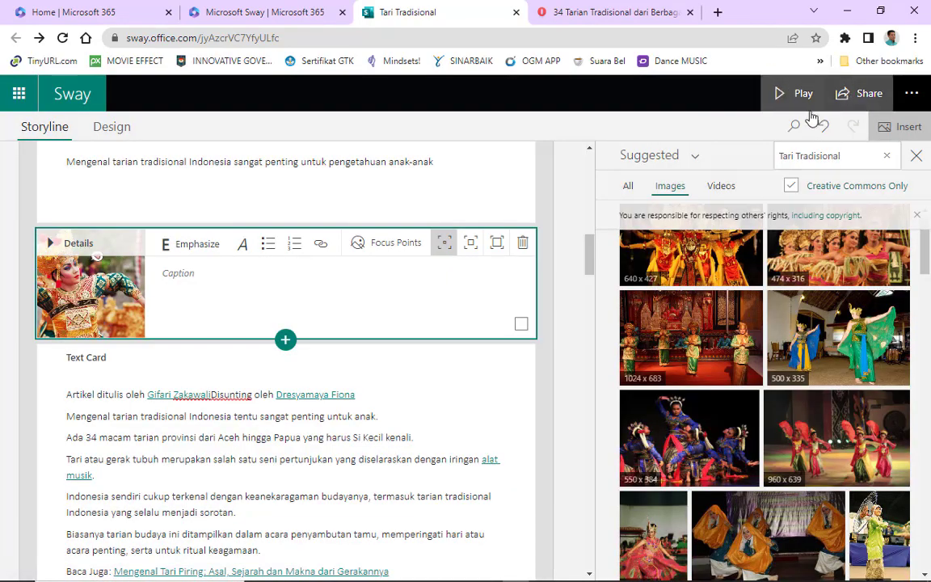
pyautogui.scroll(1, 928, 249)
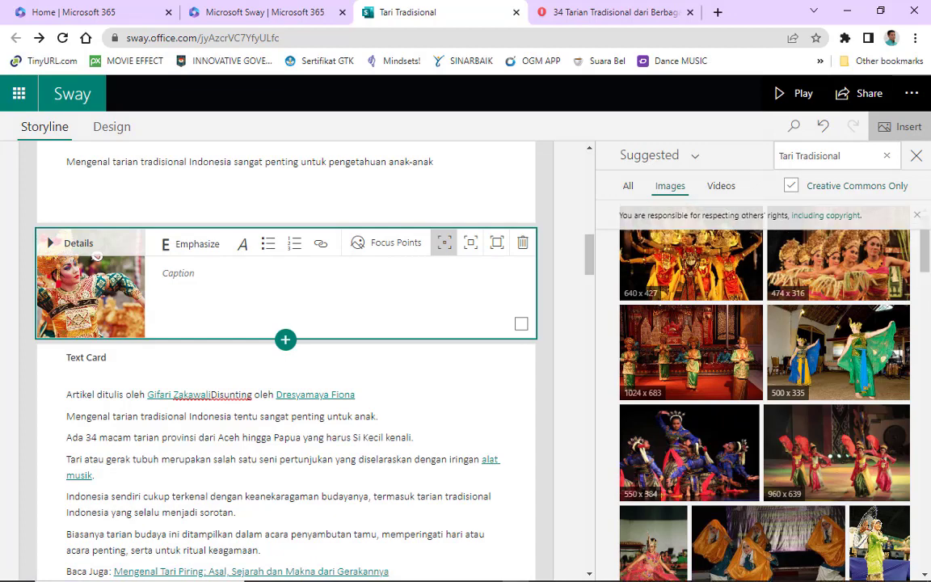
# Examine the available layouts and styles in the Sway's design view from the title page, and return to the storyline
pyautogui.click(129, 129)
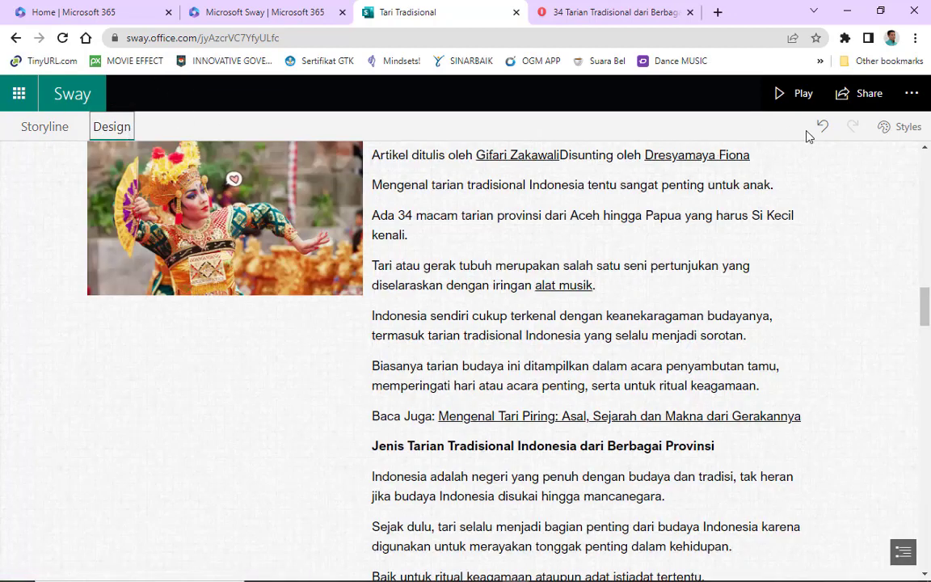
pyautogui.click(902, 131)
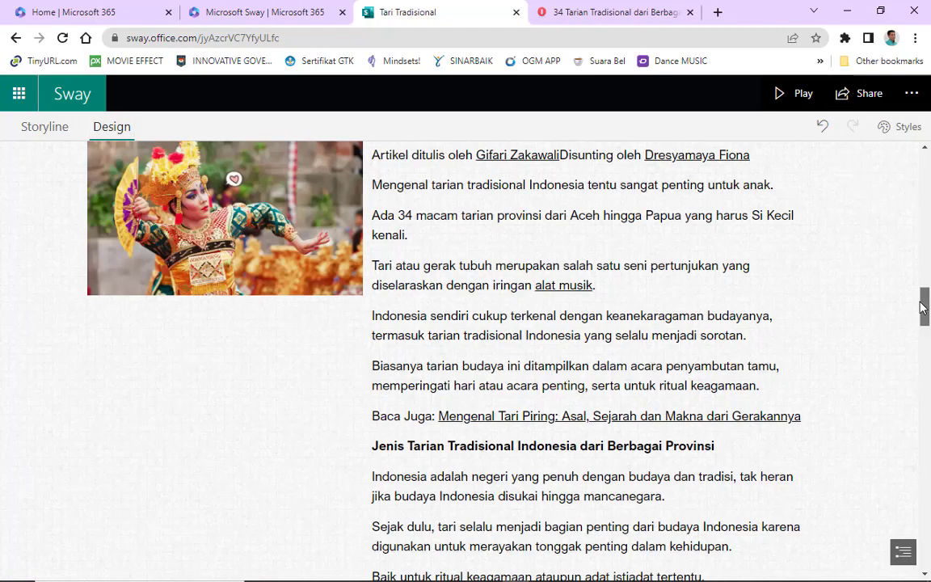
pyautogui.moveTo(922, 306); pyautogui.dragTo(902, 137)
pyautogui.click(902, 134)
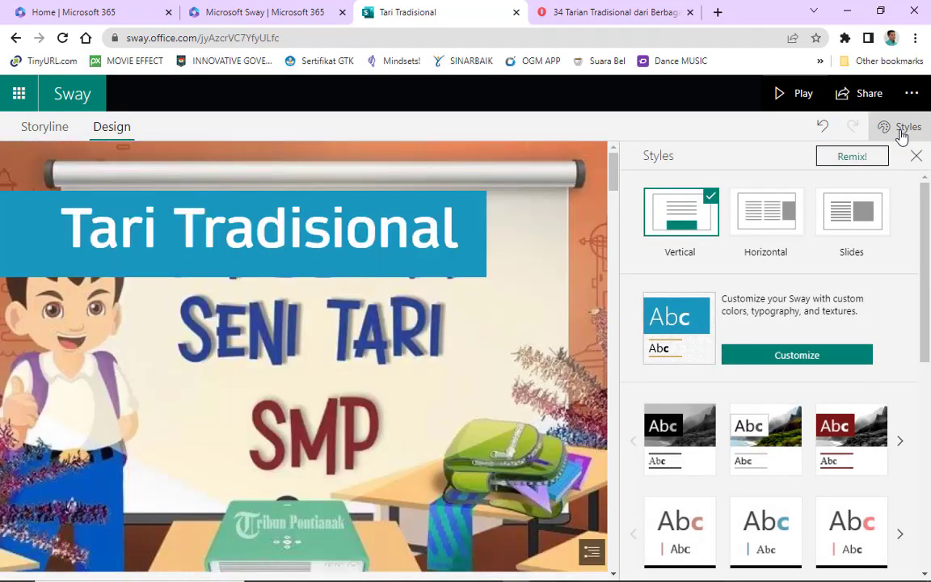
pyautogui.click(902, 134)
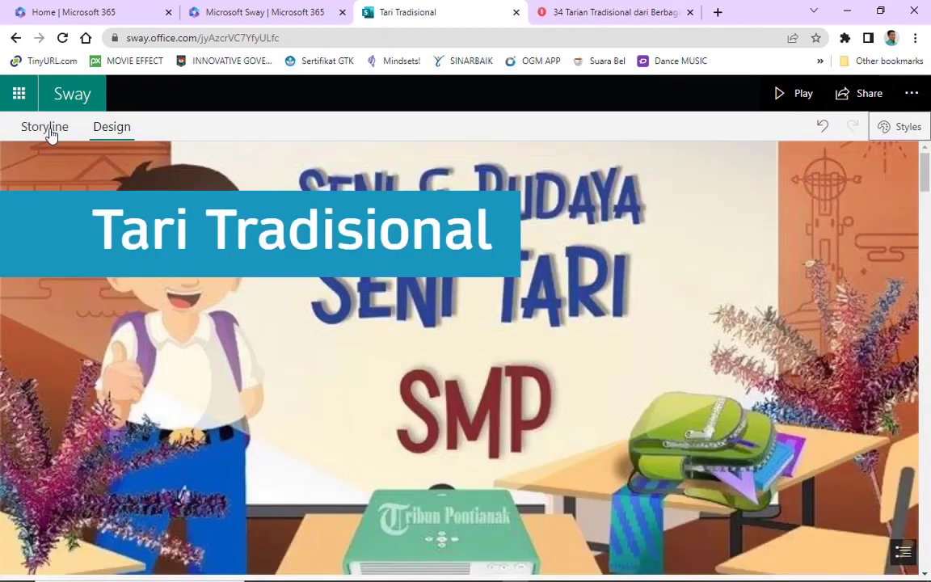
pyautogui.click(45, 128)
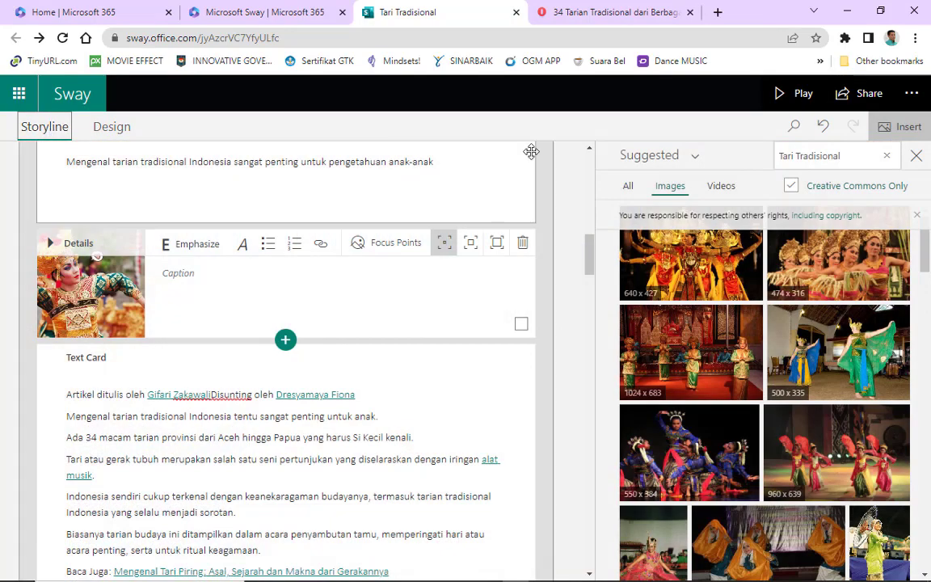
# Add a first-level heading card at the end of the storyline with the text "D. UJI KOMPETENSI"
pyautogui.click(916, 156)
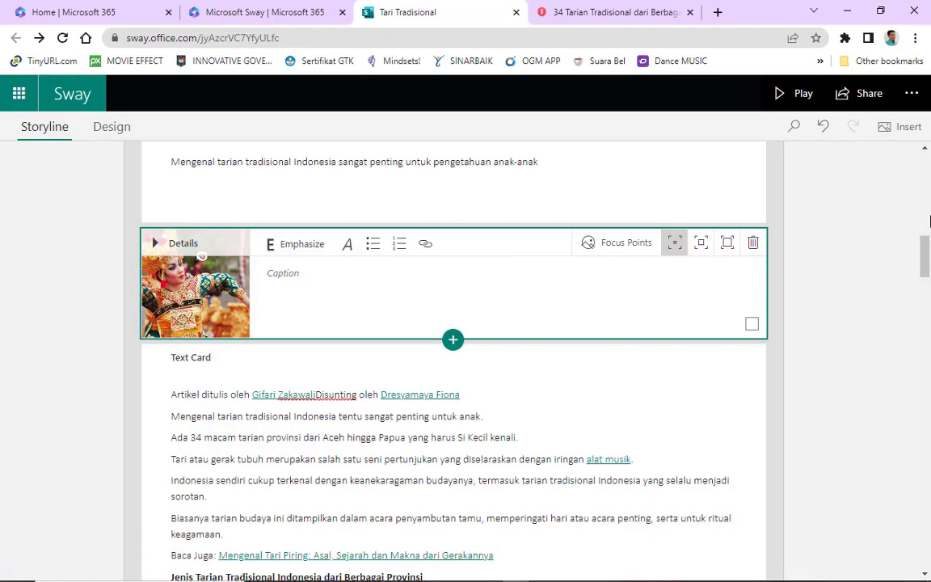
pyautogui.moveTo(928, 274); pyautogui.dragTo(914, 566)
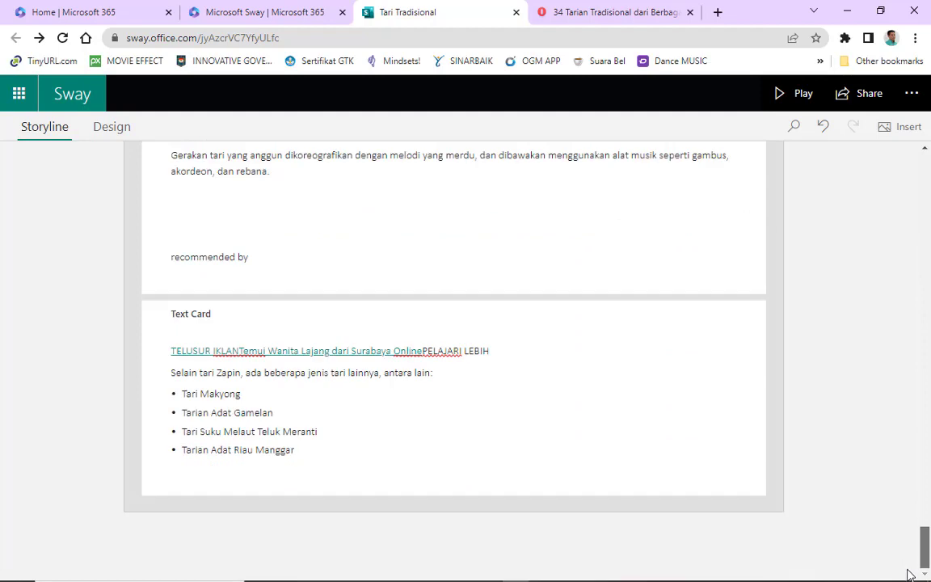
pyautogui.click(451, 473)
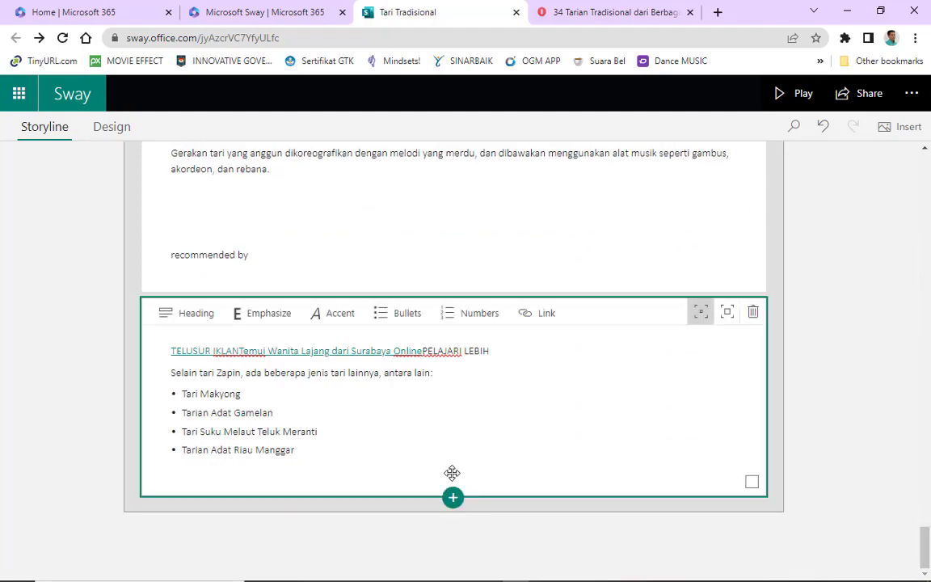
pyautogui.click(454, 499)
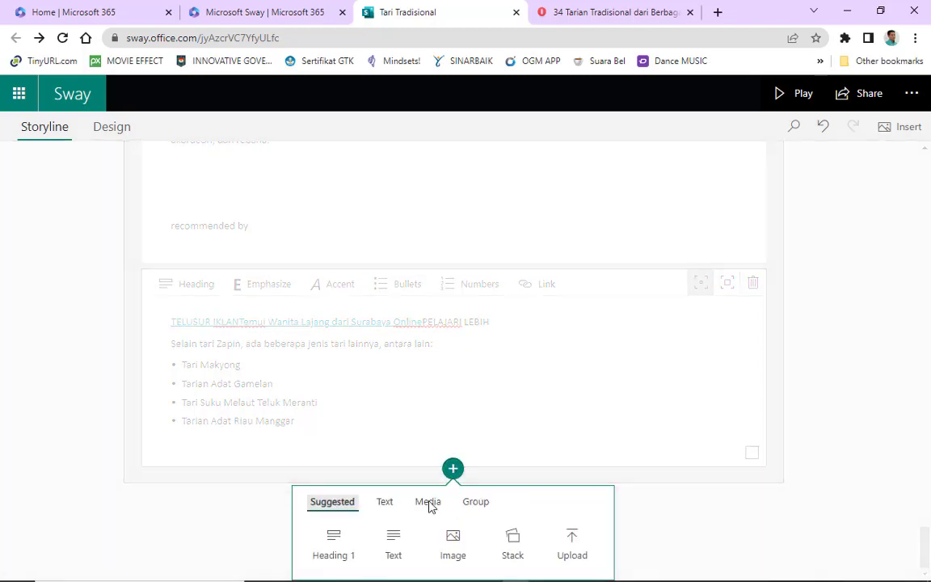
pyautogui.click(330, 547)
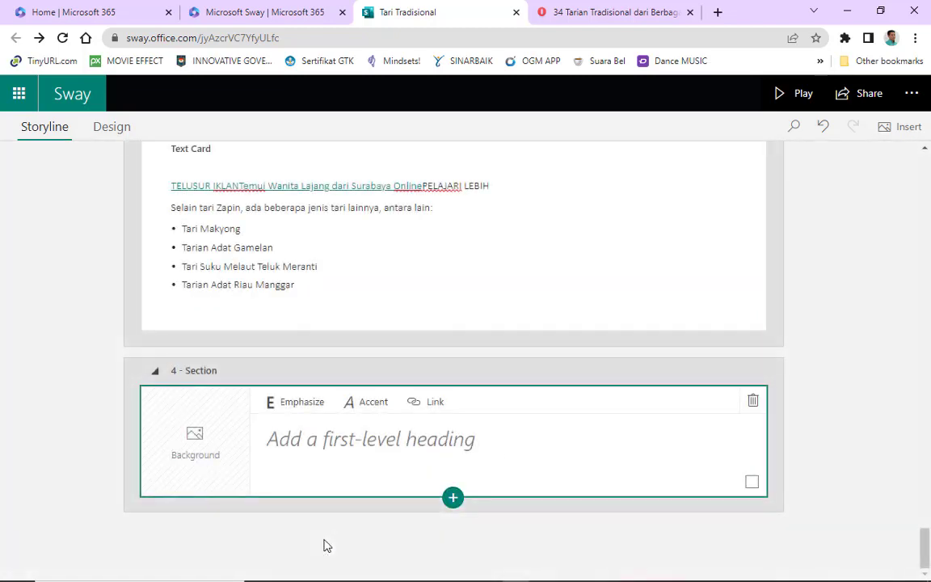
pyautogui.click(390, 443)
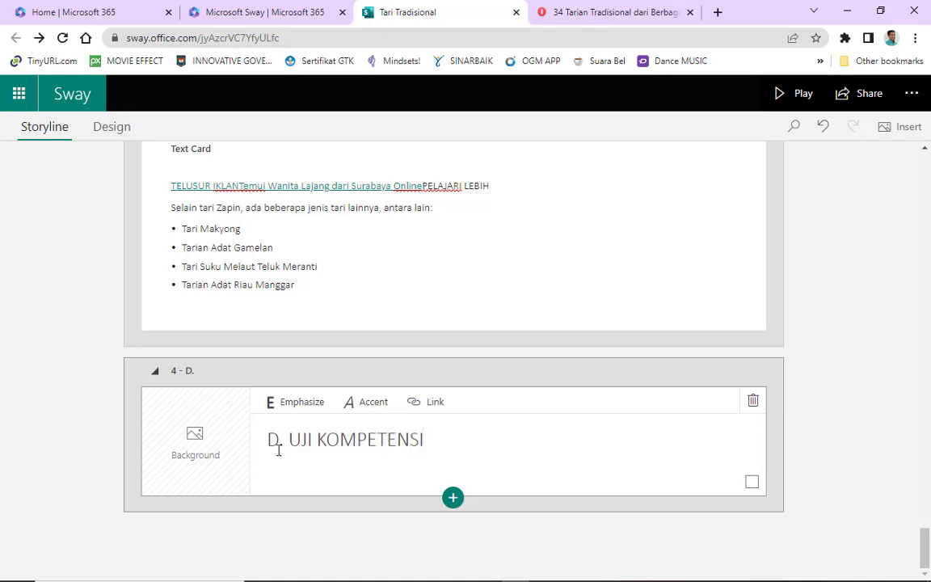
# Set the suggested 550 x 384 image of dancers in blue costumes as the background of the "D. UJI KOMPETENSI" heading card
pyautogui.click(195, 450)
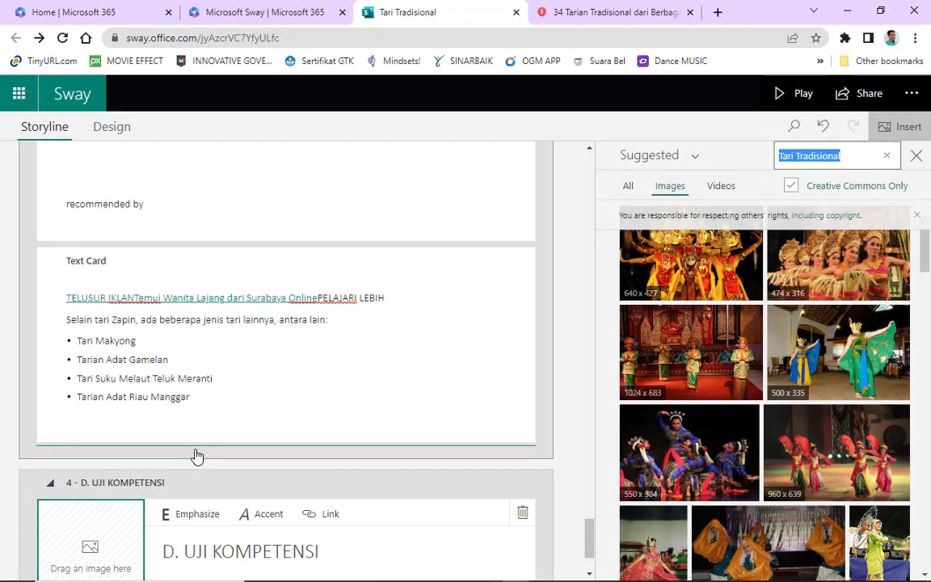
pyautogui.click(703, 441)
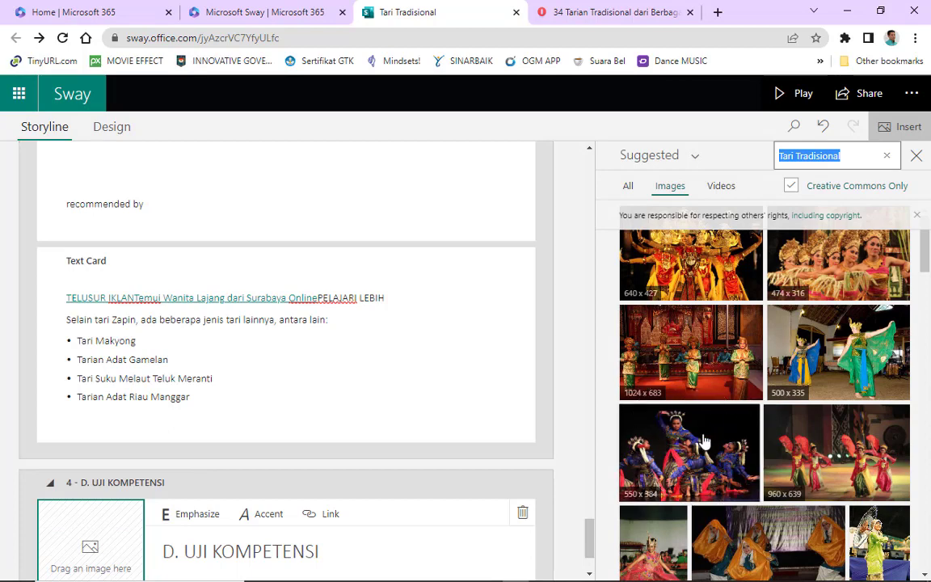
pyautogui.scroll(-3, 926, 257)
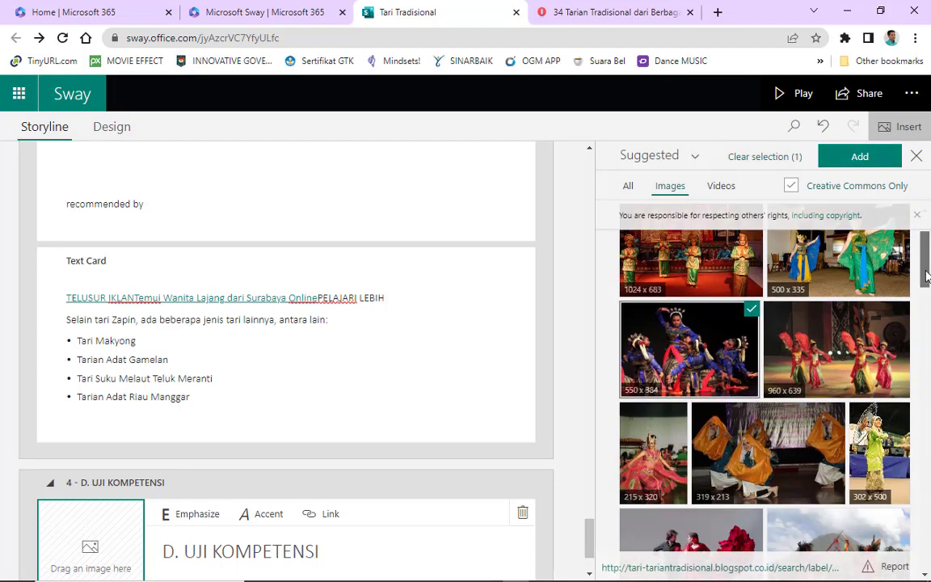
pyautogui.moveTo(589, 550); pyautogui.dragTo(591, 564)
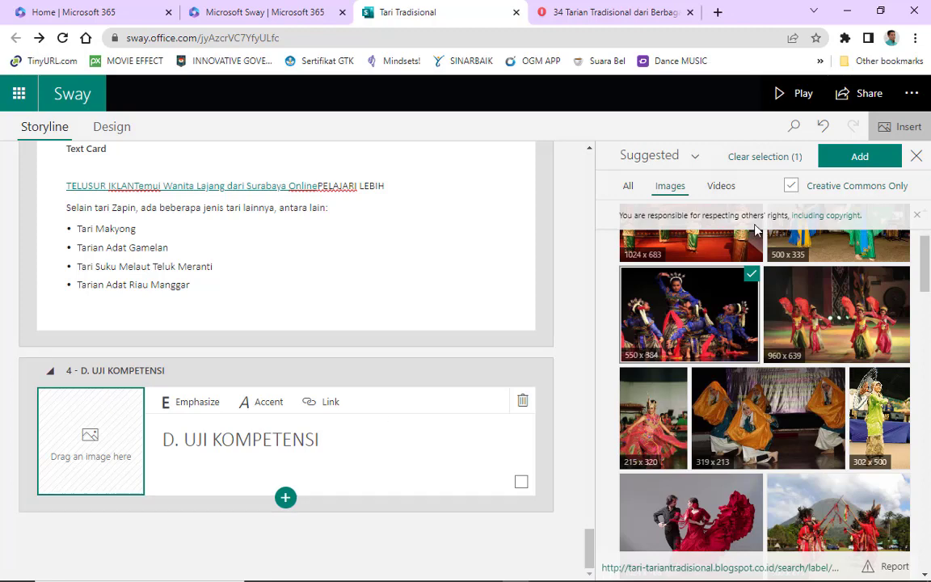
pyautogui.click(857, 164)
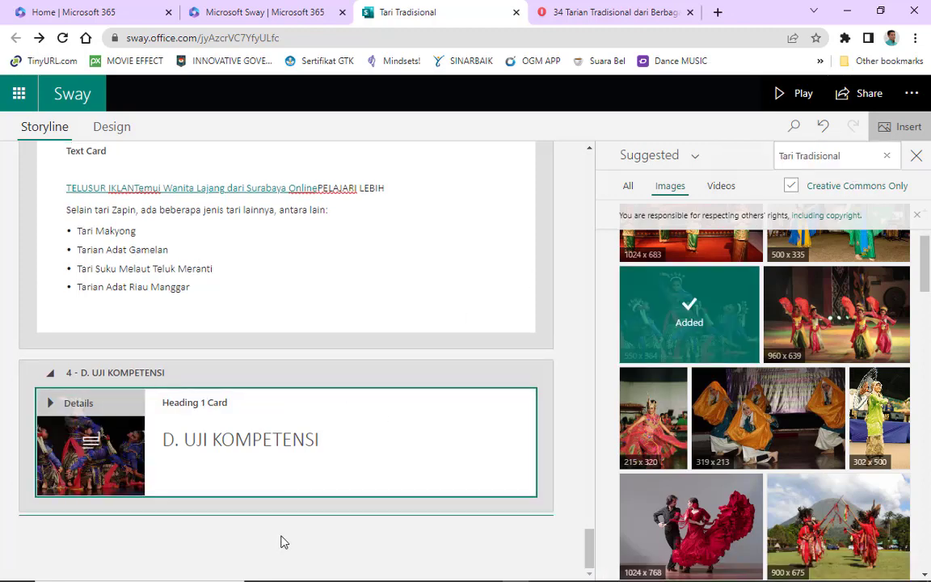
# Add an embed card below the "D. UJI KOMPETENSI" heading and place the cursor in its embed code field
pyautogui.click(286, 509)
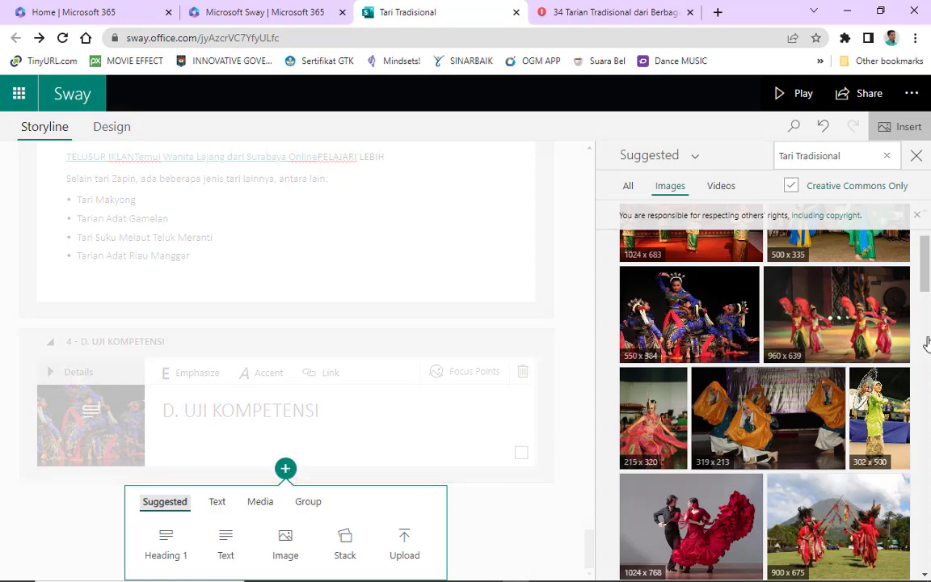
pyautogui.moveTo(927, 269); pyautogui.dragTo(928, 277)
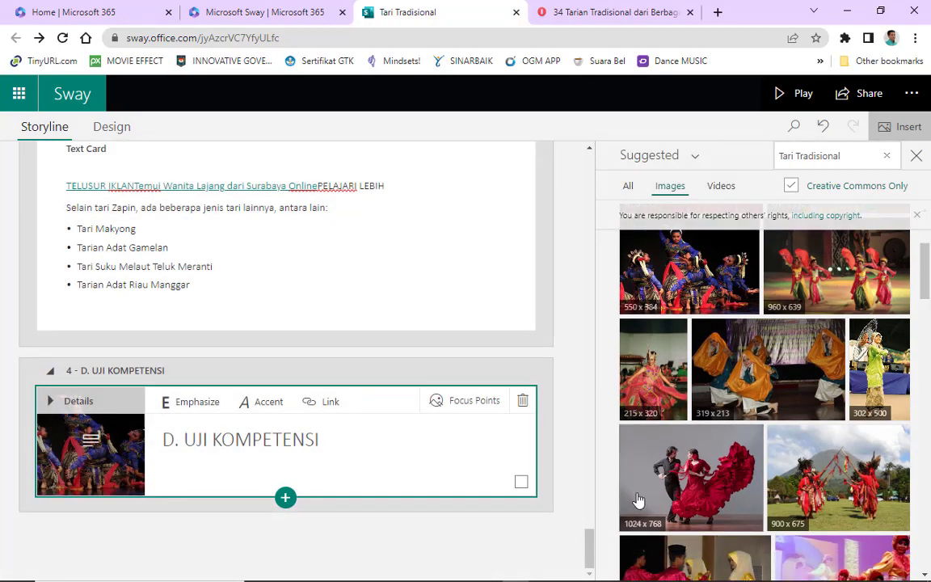
pyautogui.click(286, 499)
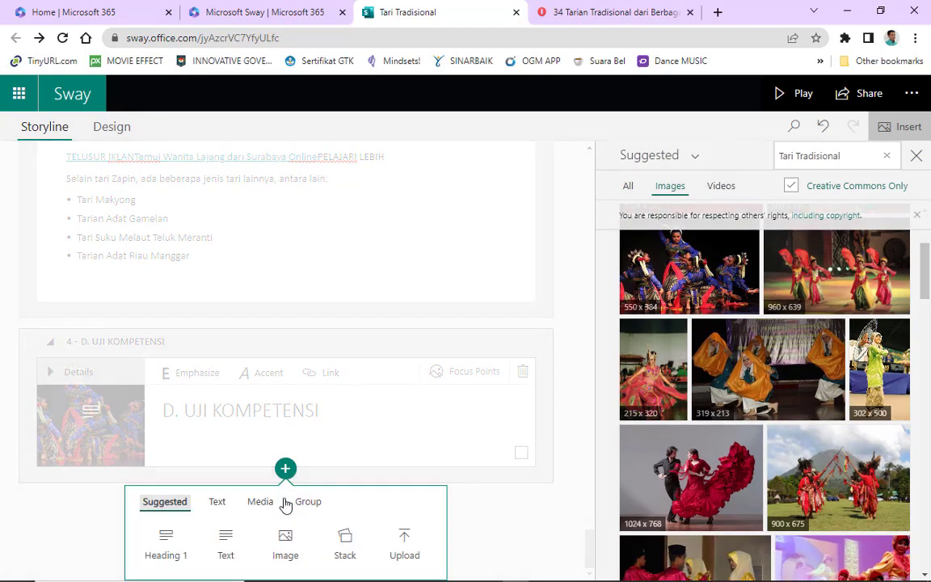
pyautogui.click(275, 502)
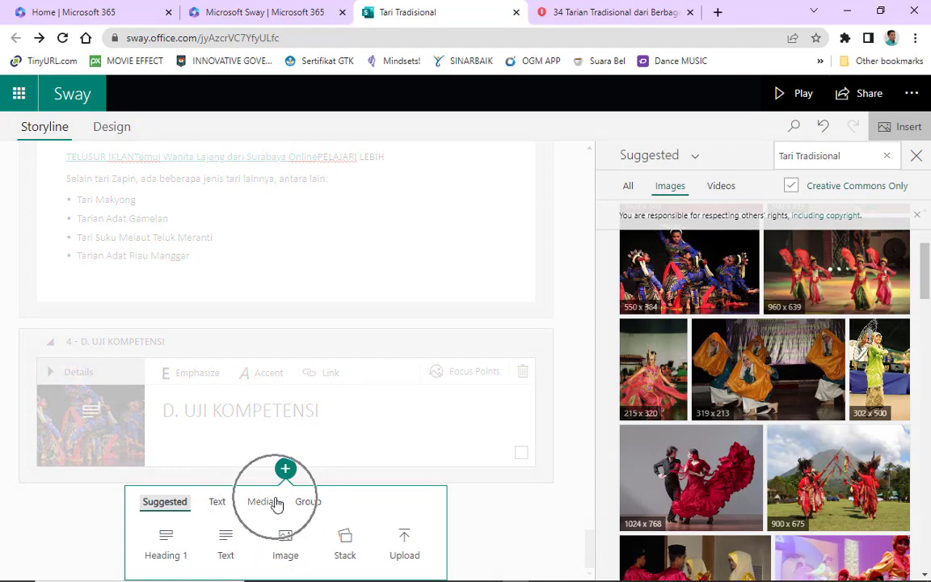
pyautogui.click(277, 503)
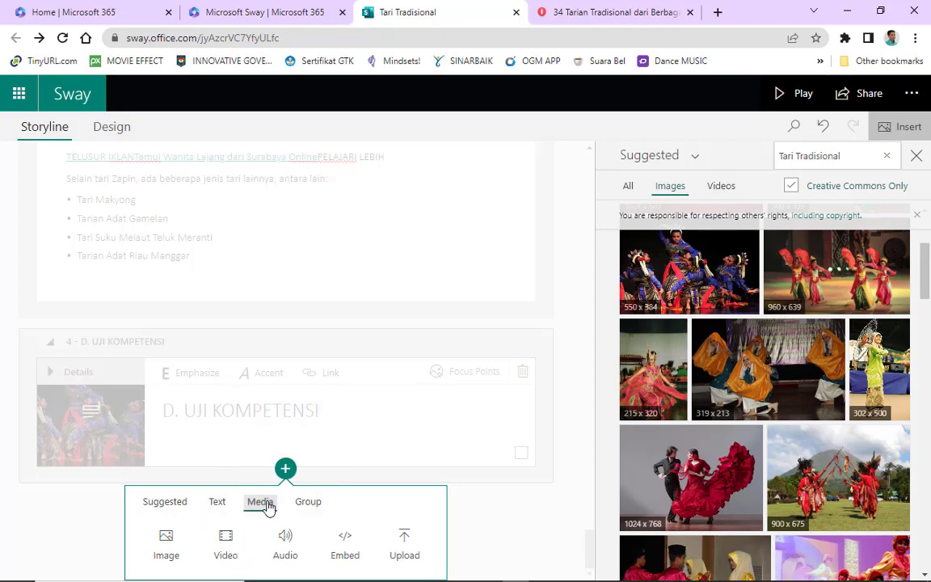
pyautogui.click(275, 503)
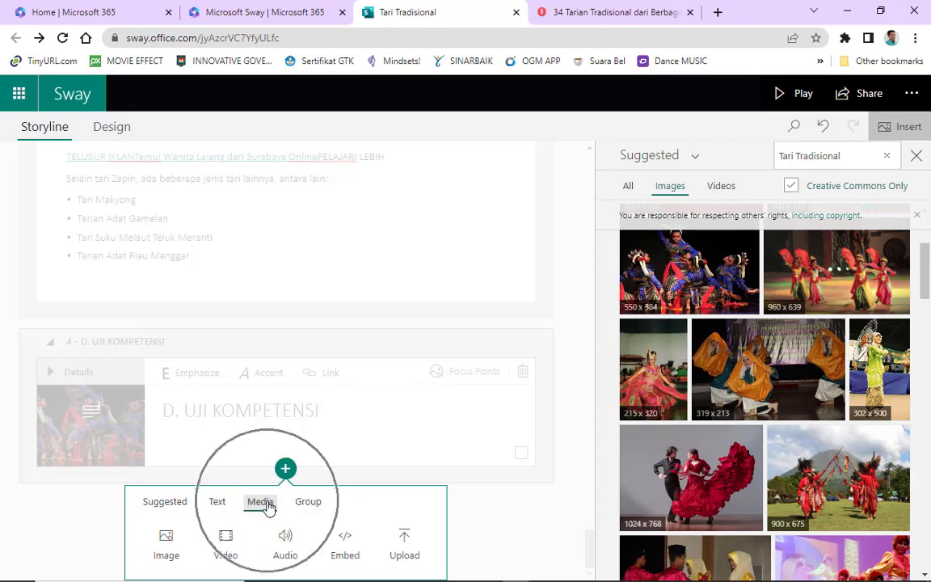
pyautogui.click(348, 540)
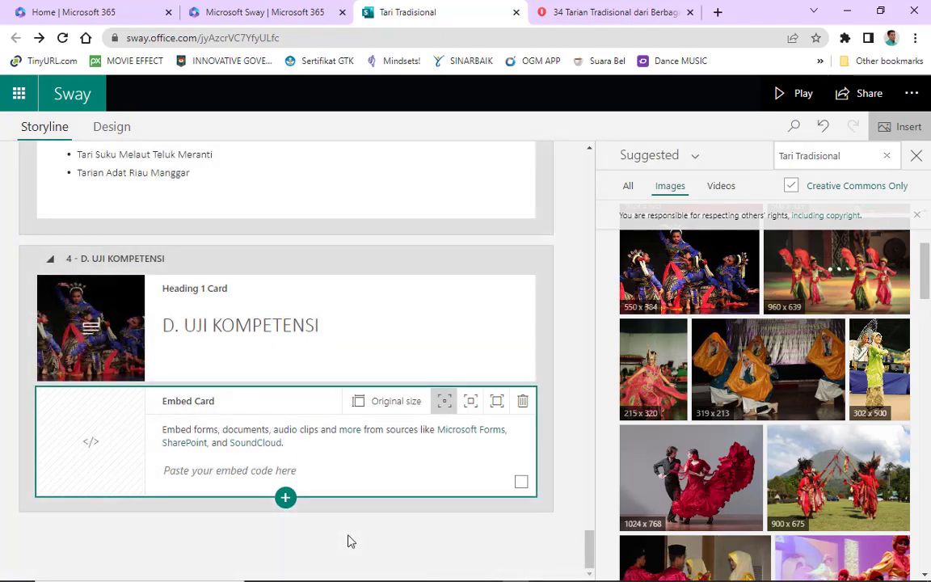
pyautogui.click(232, 474)
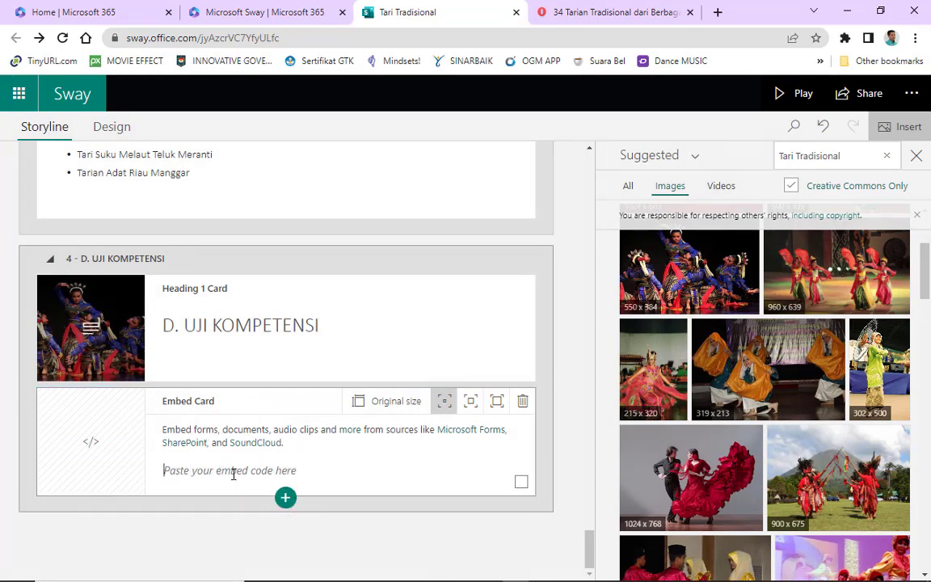
# Switch to Microsoft Forms from the Microsoft 365 home page and open the "BAHASA JAWA KLS VII" quiz
pyautogui.click(275, 11)
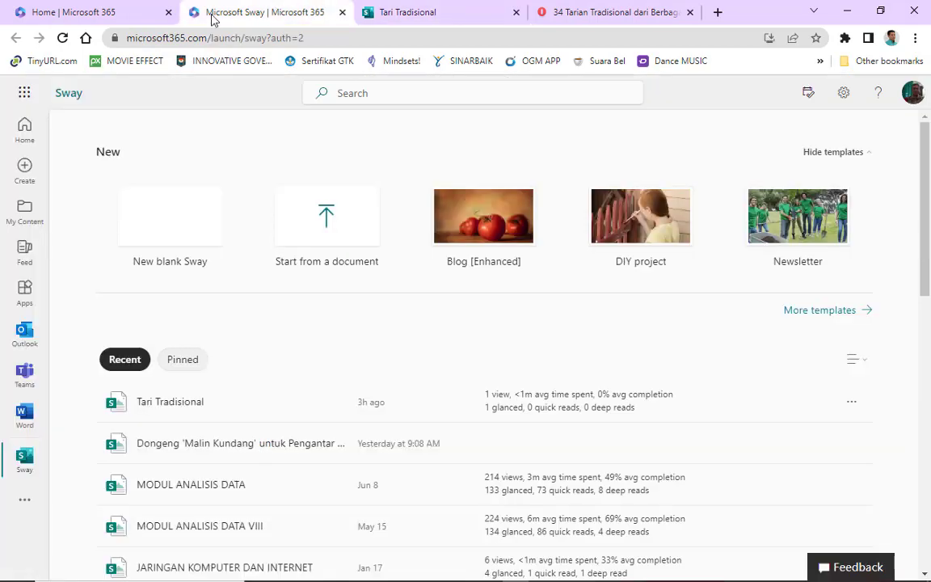
pyautogui.click(123, 16)
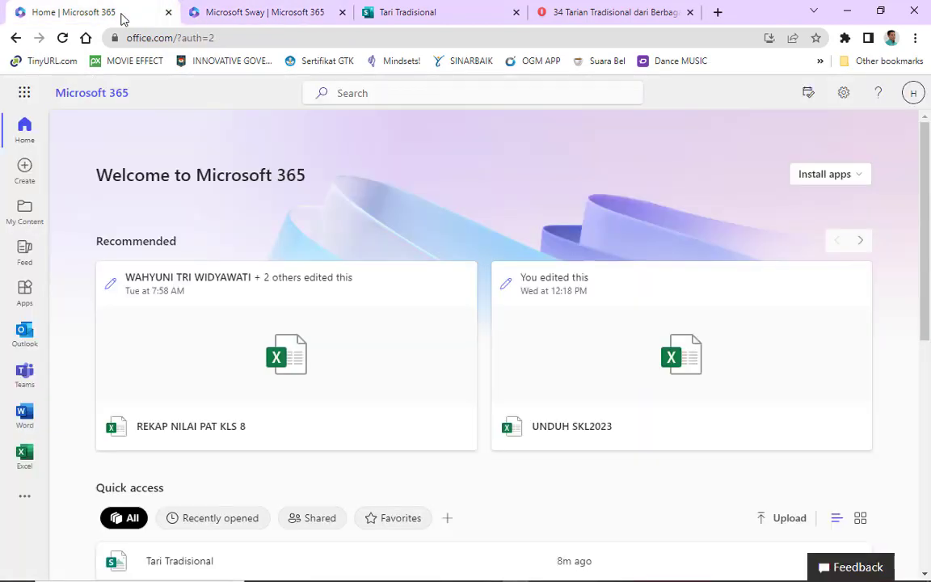
pyautogui.click(25, 93)
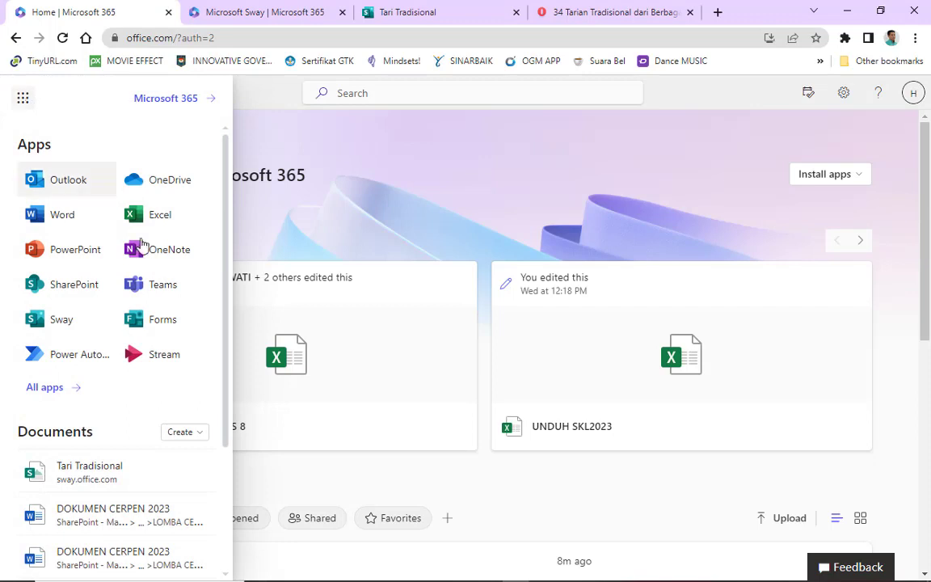
pyautogui.click(161, 319)
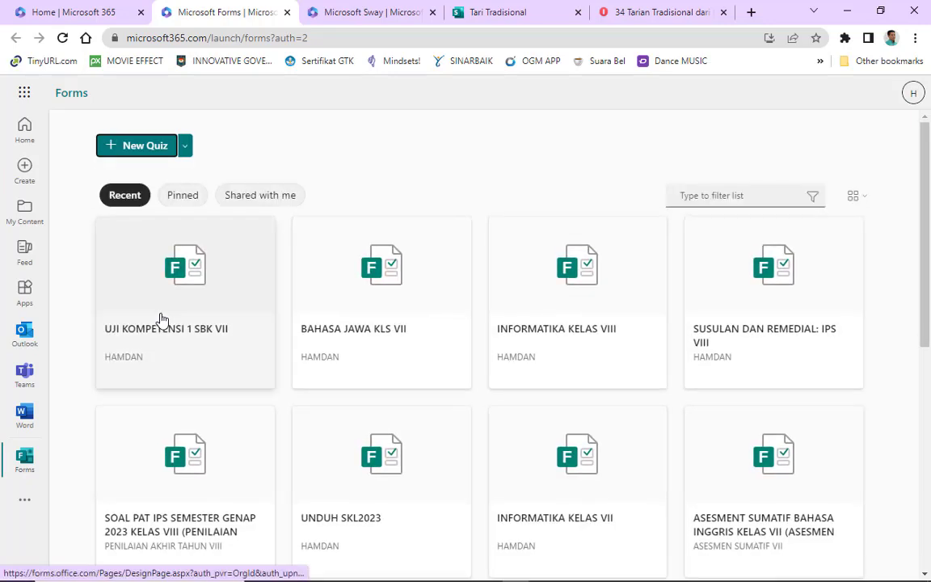
pyautogui.click(161, 320)
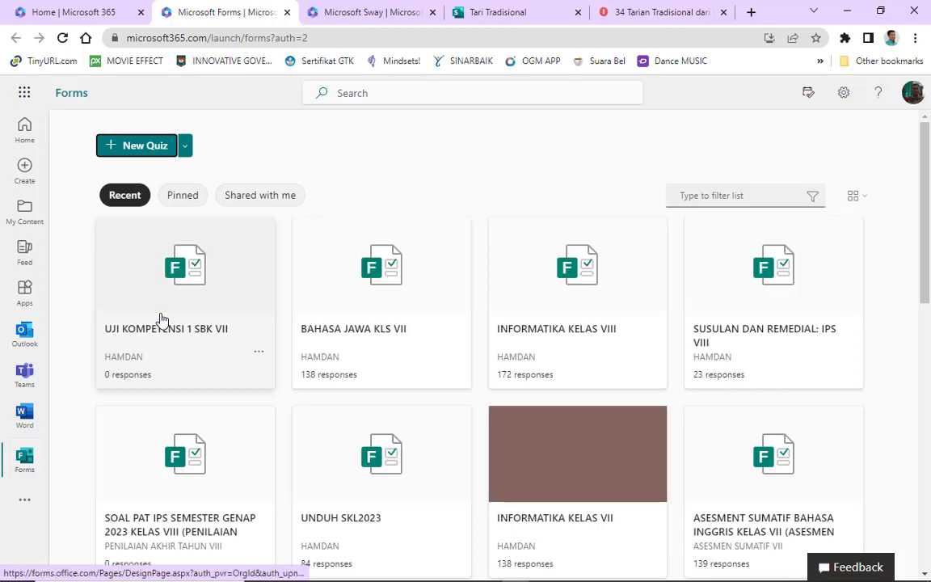
pyautogui.click(359, 313)
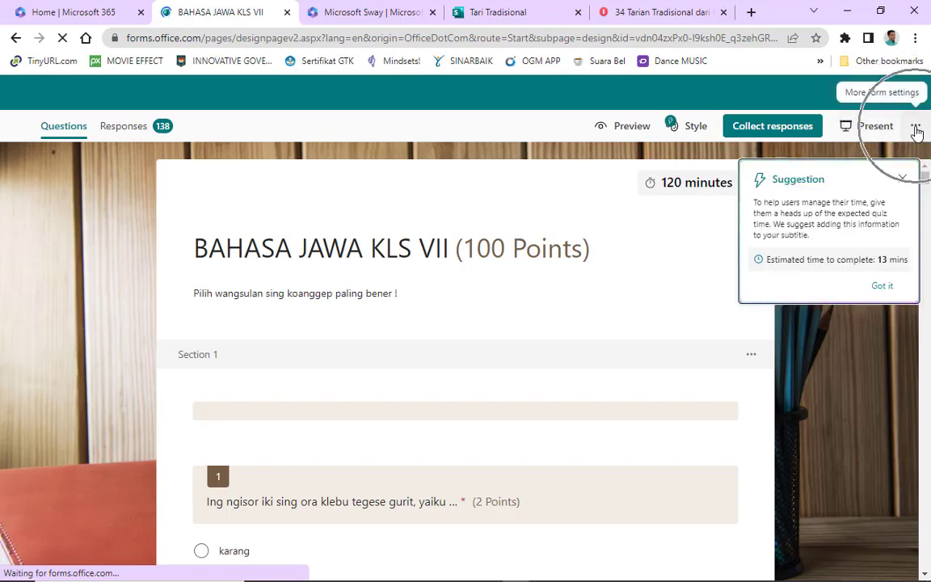
# Copy the "Share as a template" link of the "BAHASA JAWA KLS VII" quiz
pyautogui.click(916, 130)
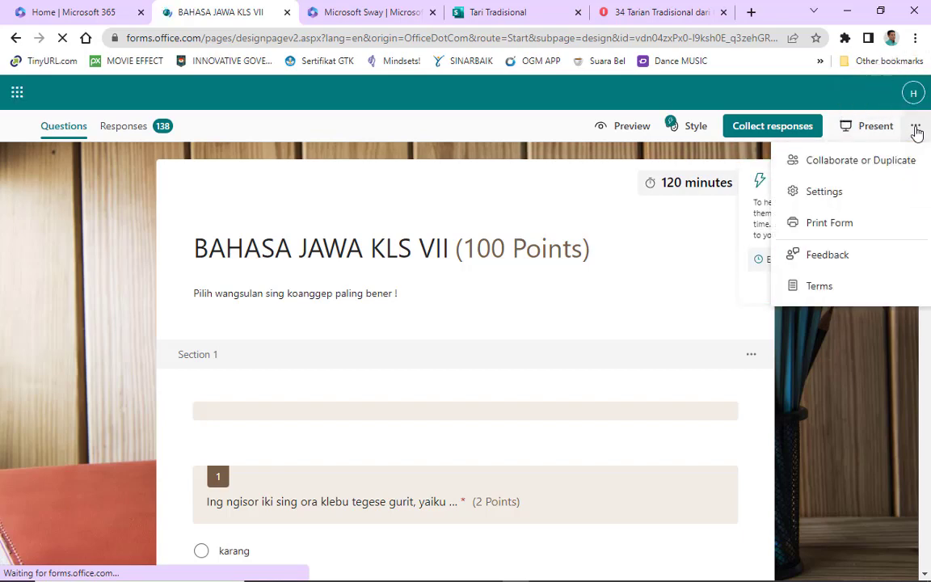
pyautogui.press('ctrl')
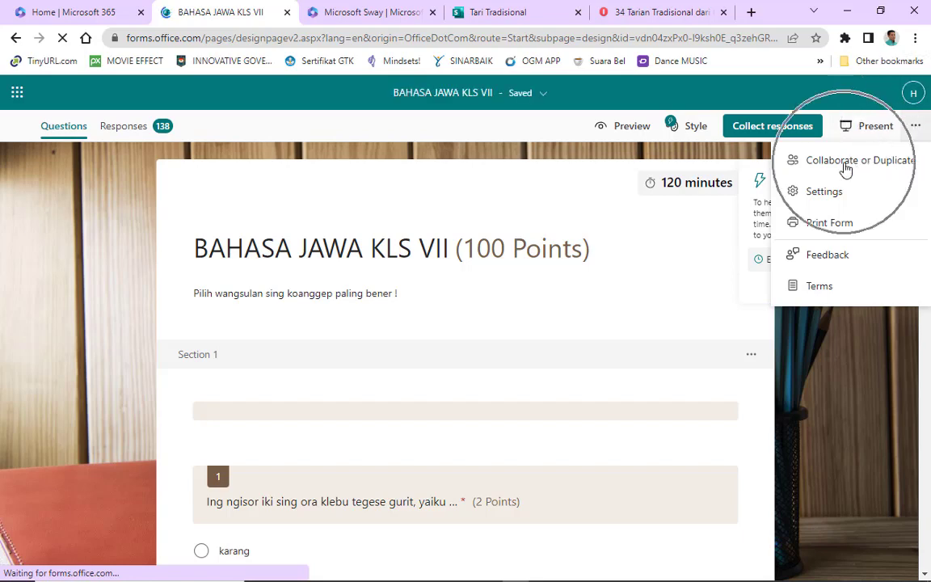
pyautogui.press('ctrl')
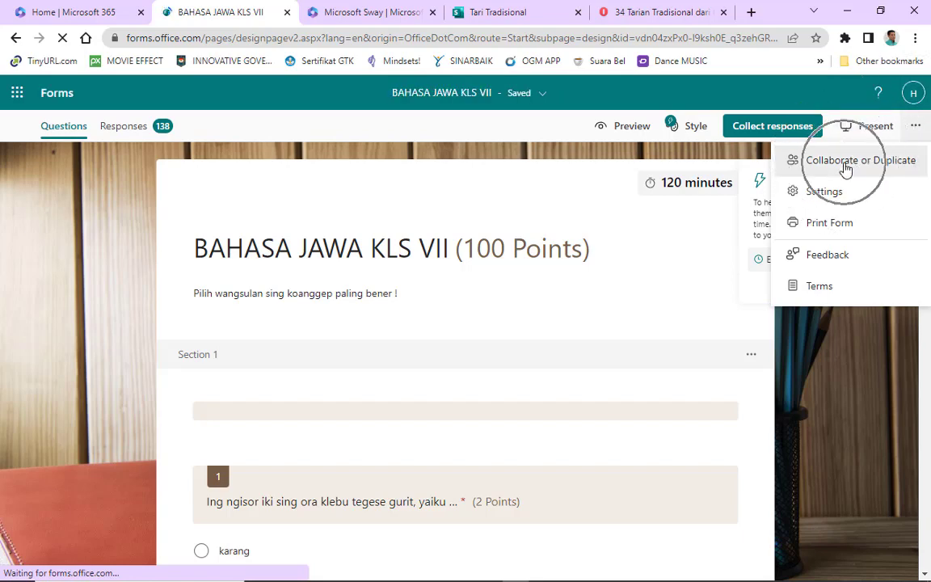
pyautogui.press('ctrl')
pyautogui.click(846, 166)
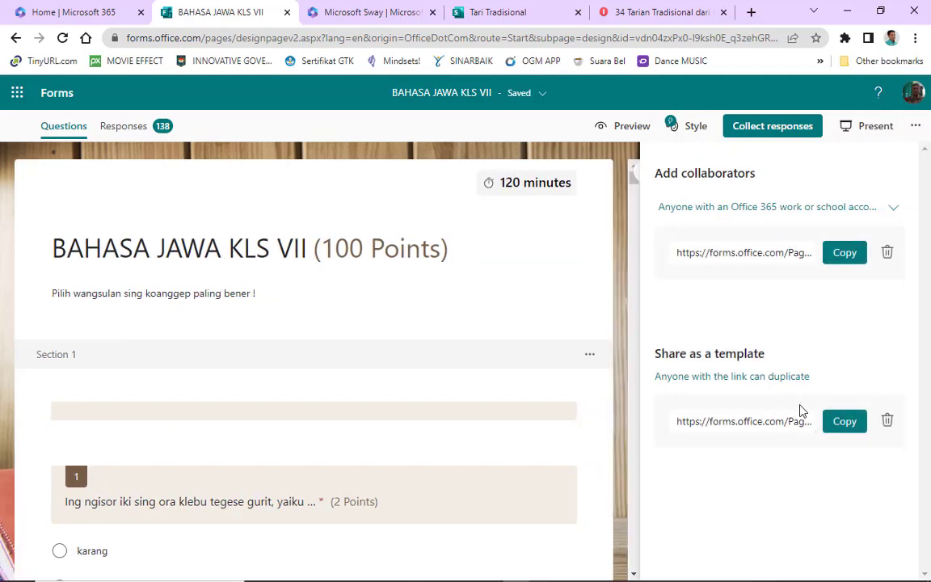
pyautogui.press('ctrl')
pyautogui.press('ctrl')
pyautogui.click(855, 429)
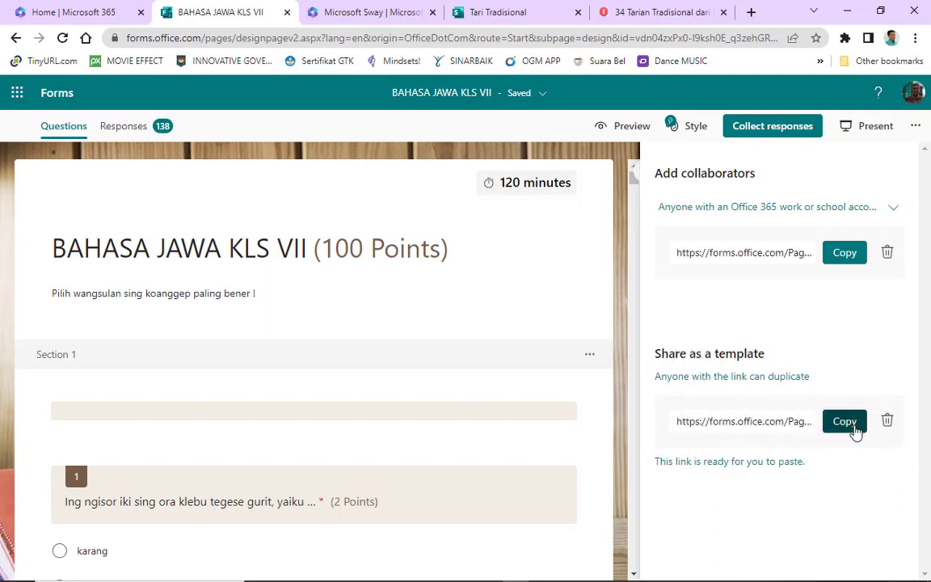
# Open the copied template link in the browser and try to duplicate the "BAHASA JAWA KLS VII" form
pyautogui.press('ctrl')
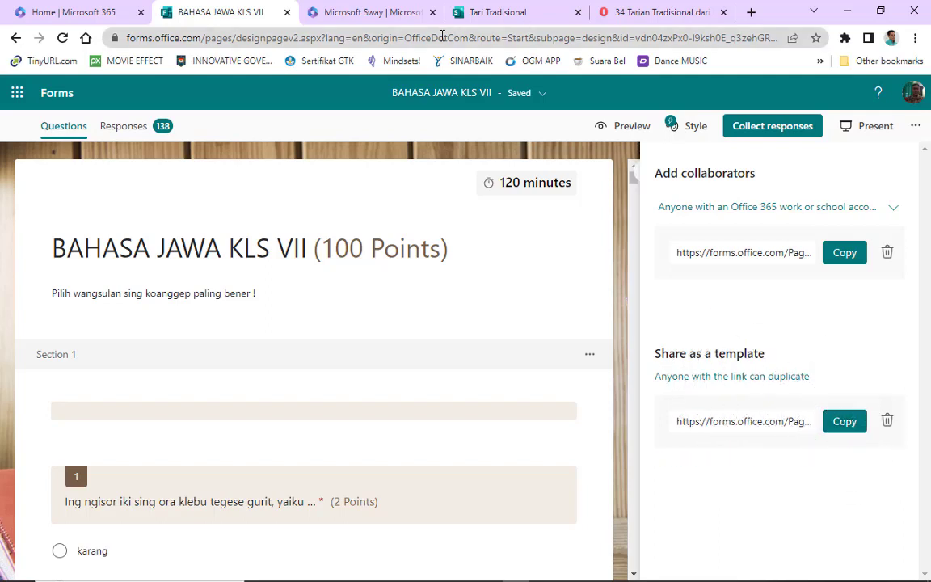
pyautogui.click(439, 37)
pyautogui.hotkey('ctrl', 'c')
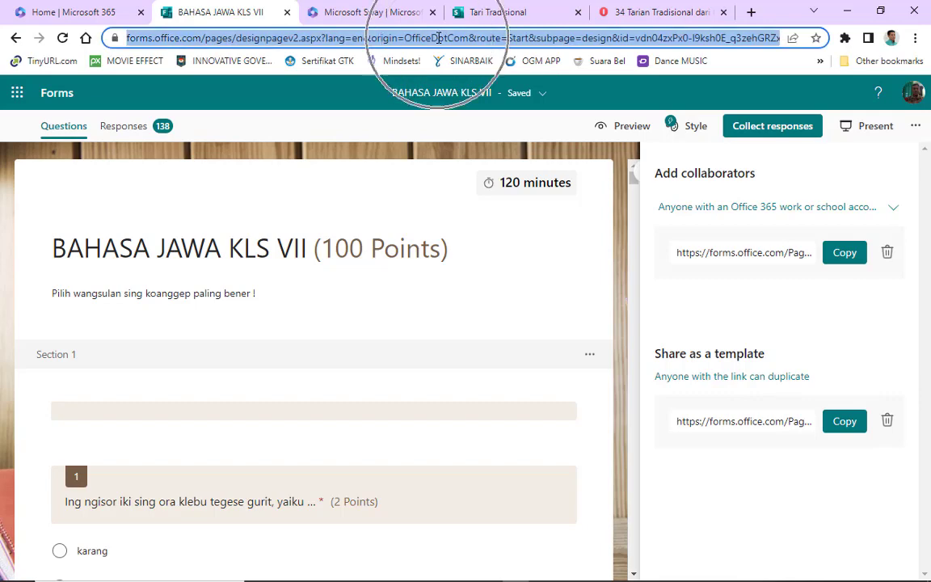
pyautogui.write('v')
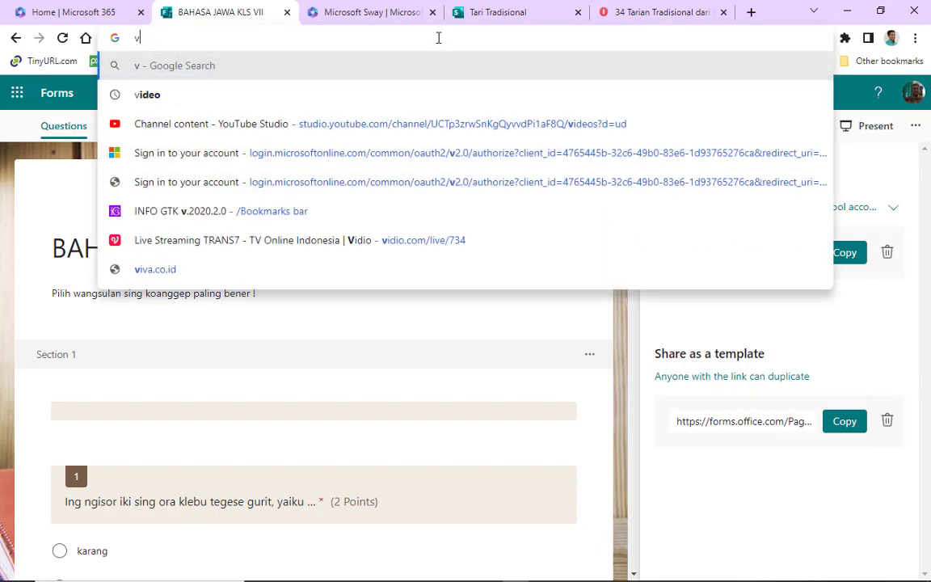
pyautogui.press('BackSpace')
pyautogui.hotkey('ctrl', 'v')
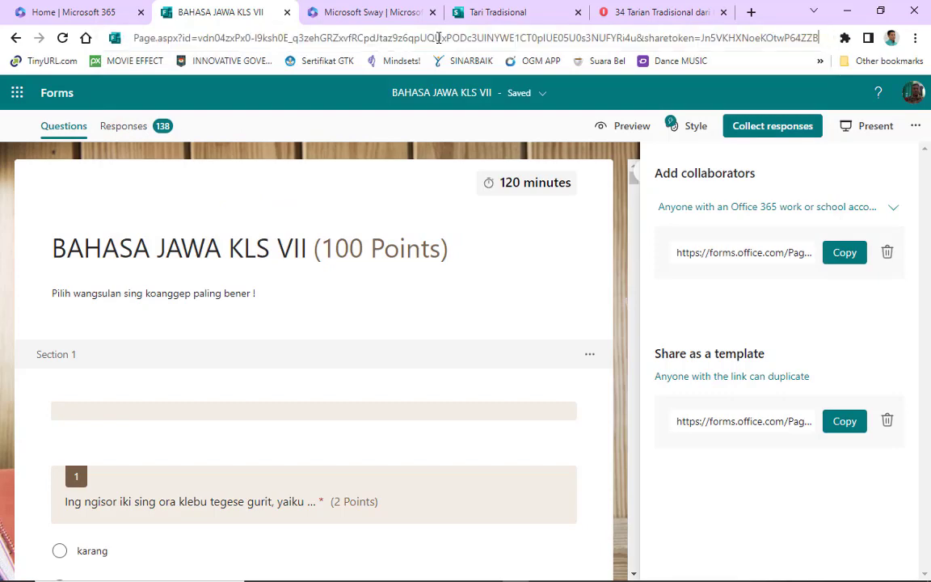
pyautogui.press('Return')
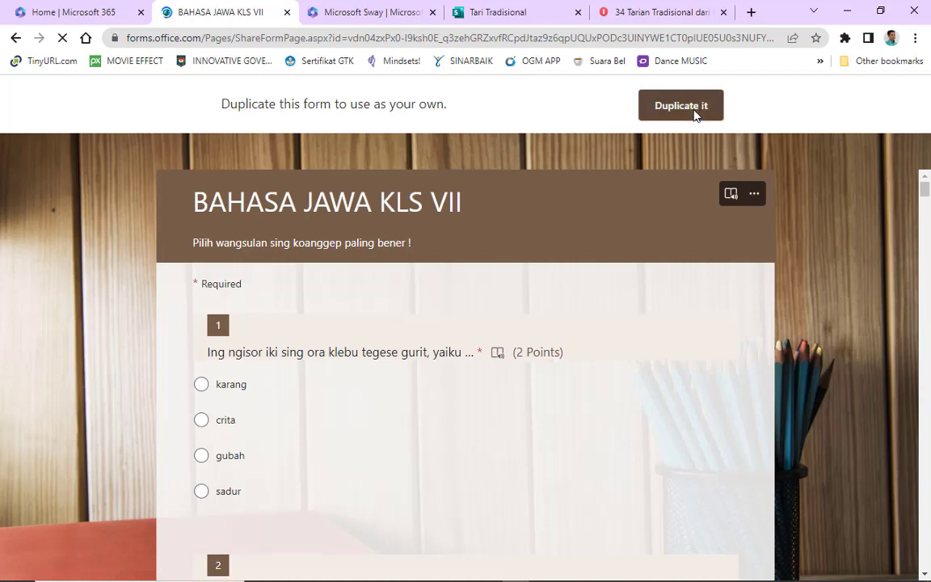
pyautogui.click(695, 114)
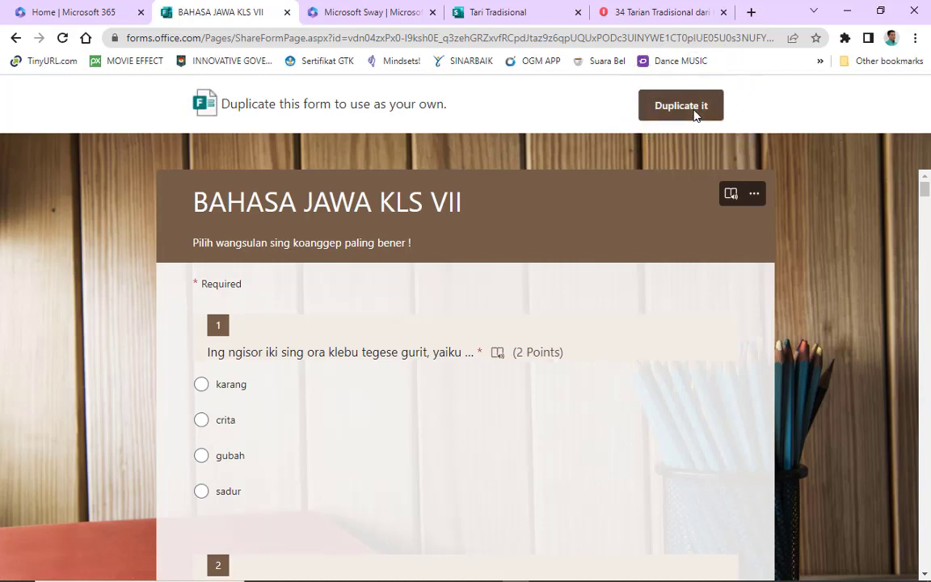
pyautogui.click(695, 115)
pyautogui.click(694, 114)
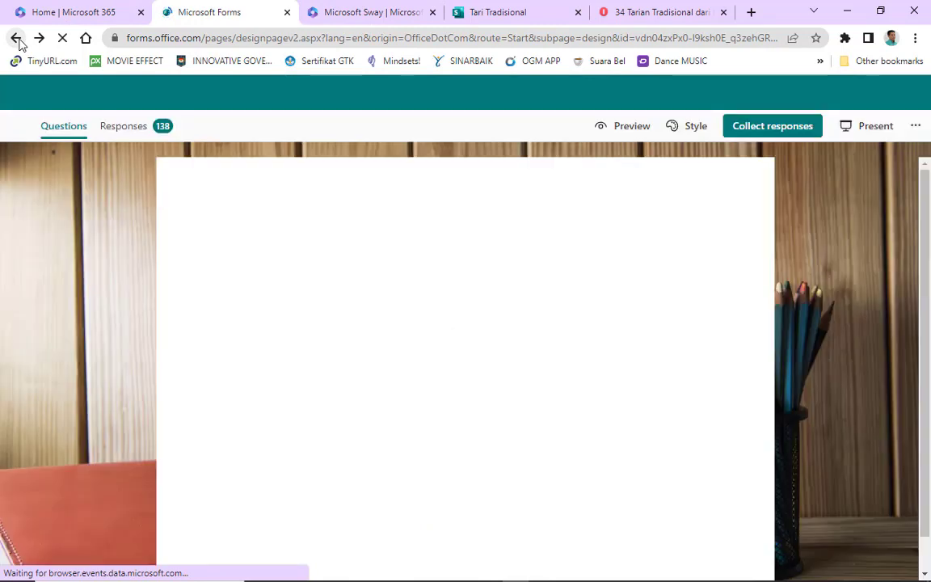
# Return to the forms list, reopen the "BAHASA JAWA KLS VII" quiz and dismiss its completion-time suggestion
pyautogui.click(18, 39)
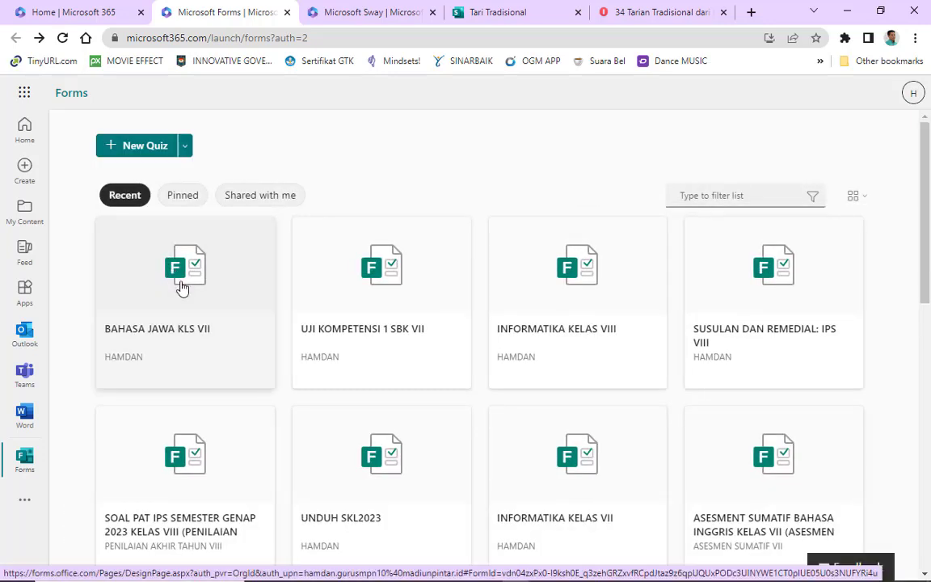
pyautogui.click(182, 289)
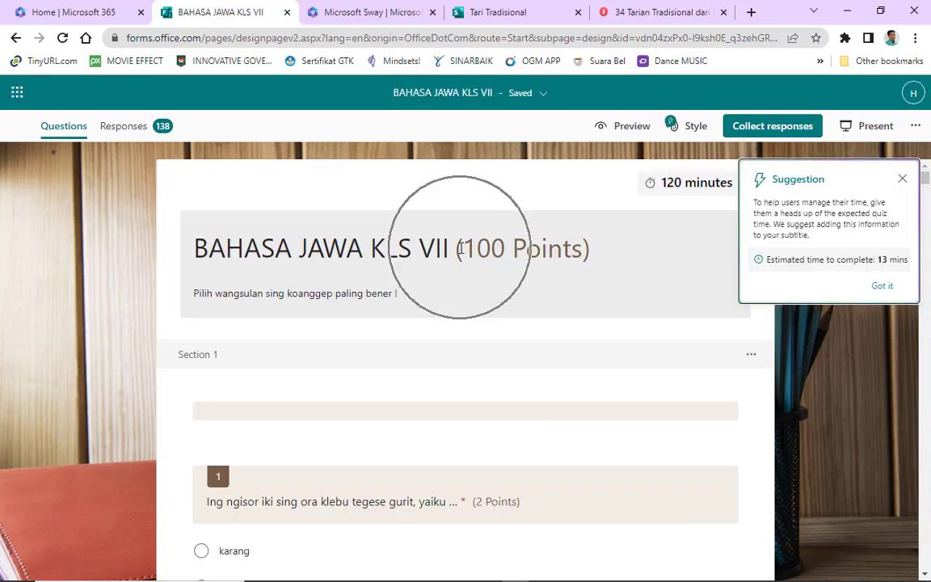
pyautogui.click(903, 179)
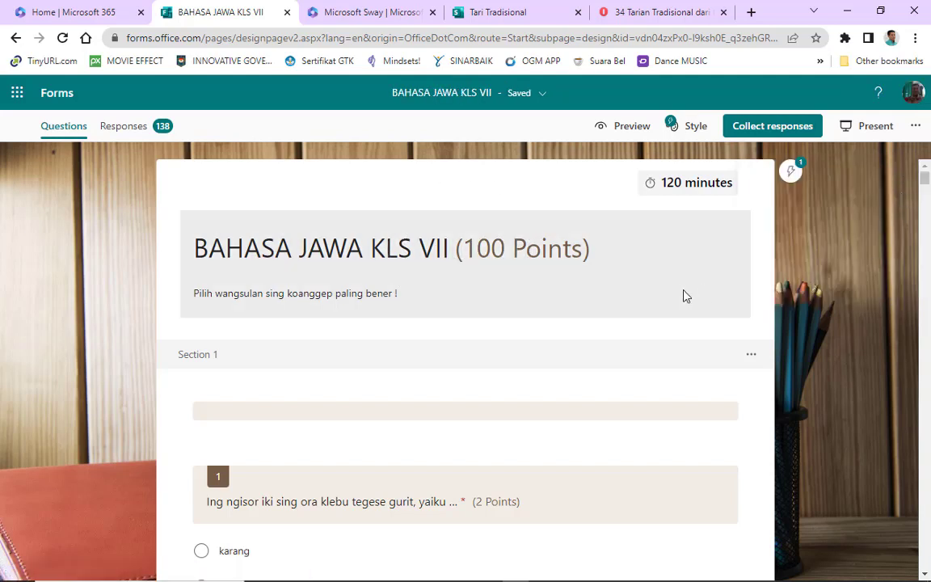
# Examine the first several questions and marked answers of the "BAHASA JAWA KLS VII" quiz
pyautogui.scroll(-5, 683, 296)
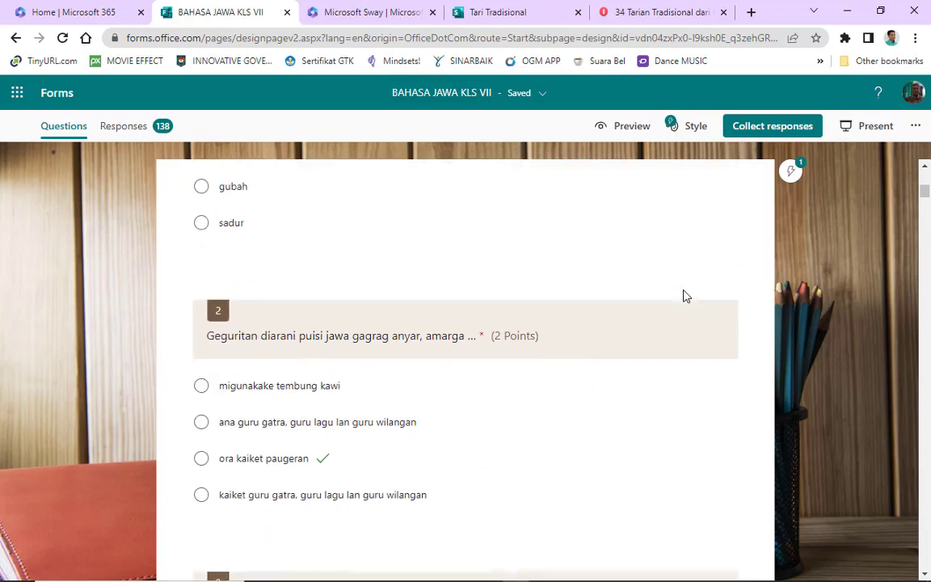
pyautogui.scroll(1, 683, 296)
pyautogui.scroll(-3, 684, 296)
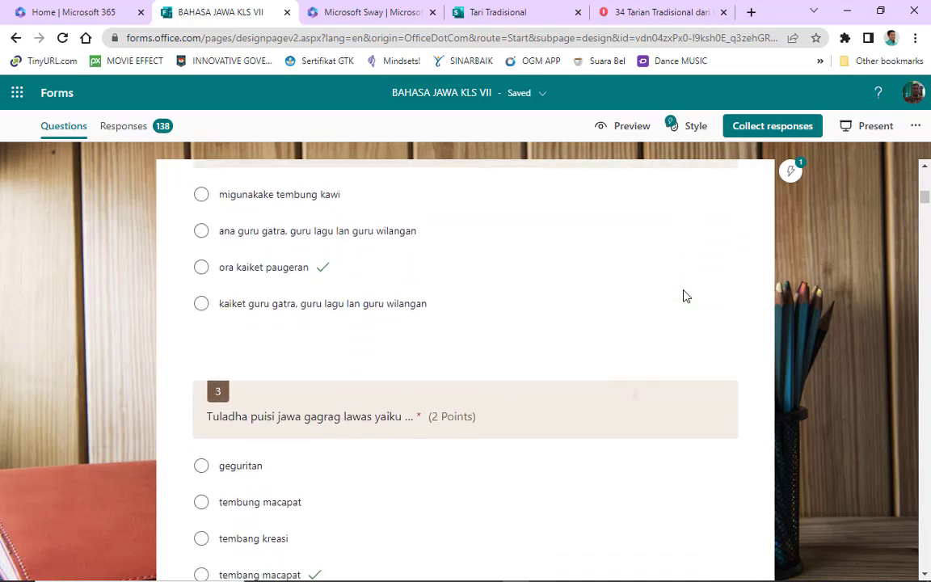
pyautogui.scroll(-5, 683, 296)
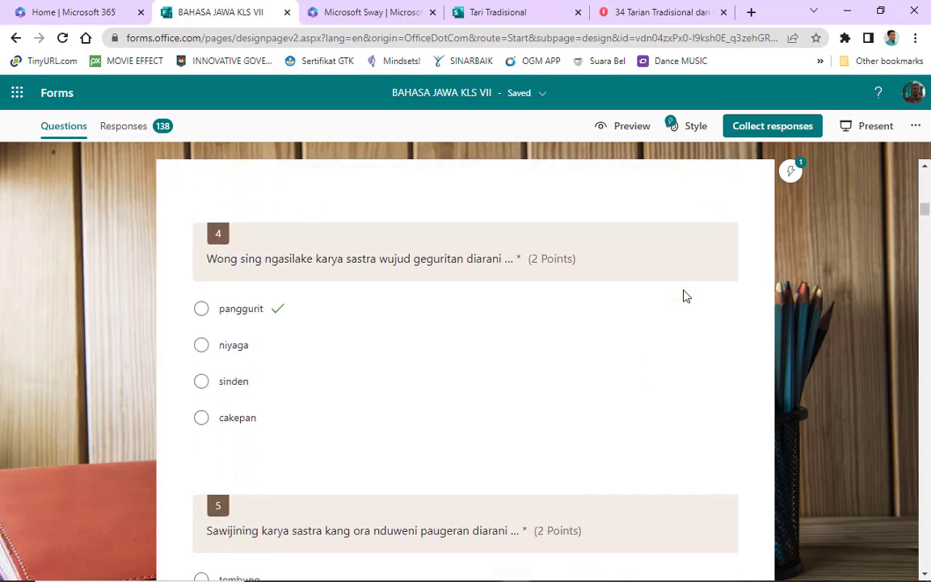
pyautogui.scroll(-5, 683, 296)
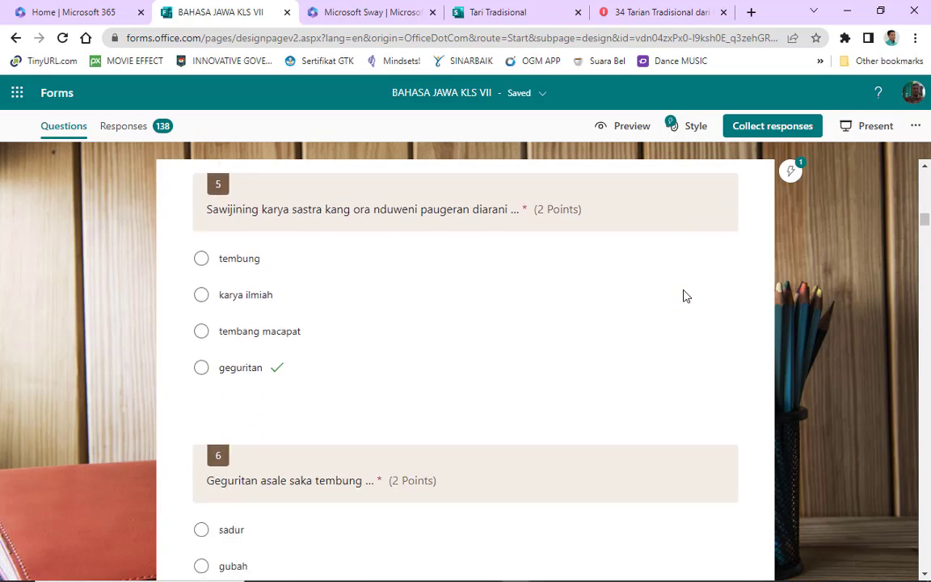
pyautogui.scroll(-5, 683, 296)
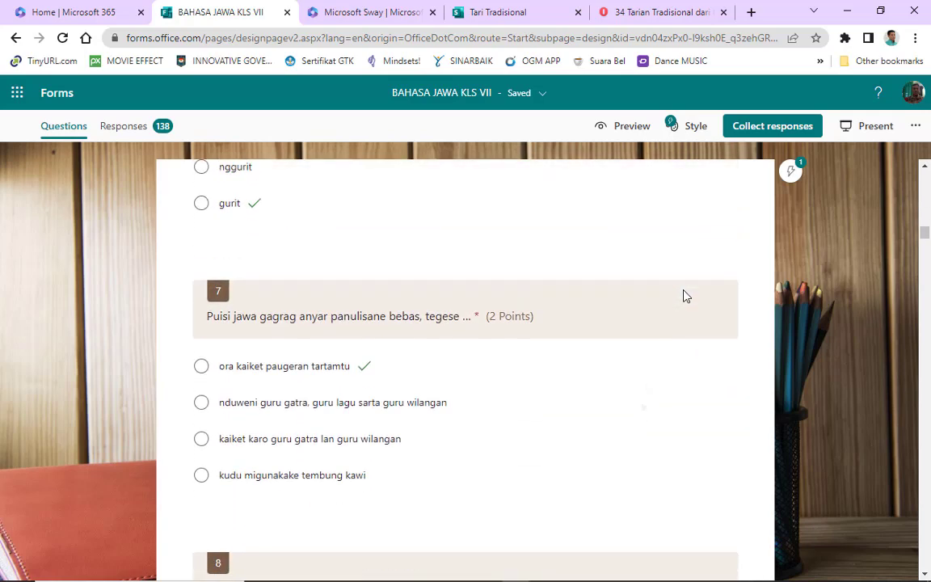
pyautogui.scroll(20, 683, 296)
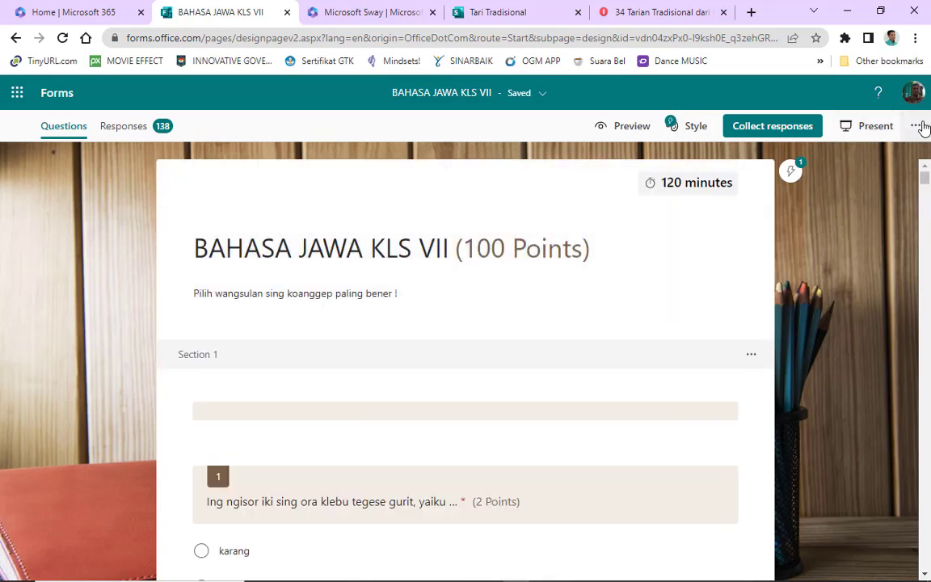
# In the quiz settings, turn on "Show results automatically" and disable "One response per person"
pyautogui.click(916, 128)
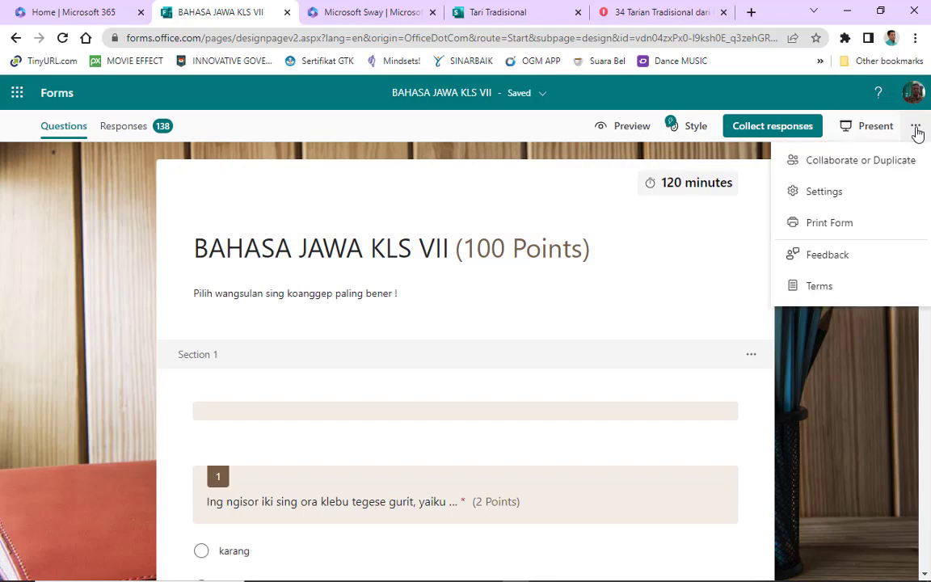
pyautogui.click(825, 192)
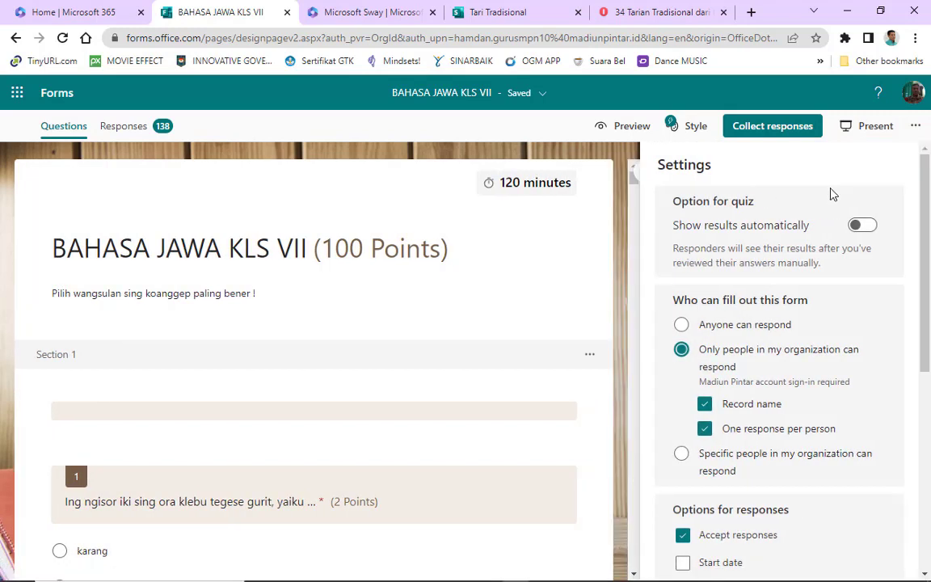
pyautogui.click(861, 226)
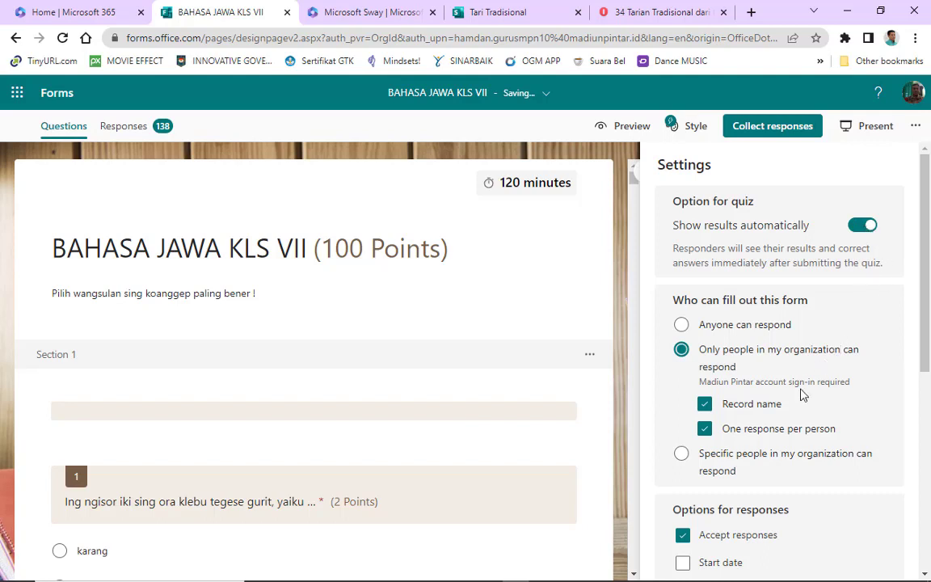
pyautogui.click(706, 435)
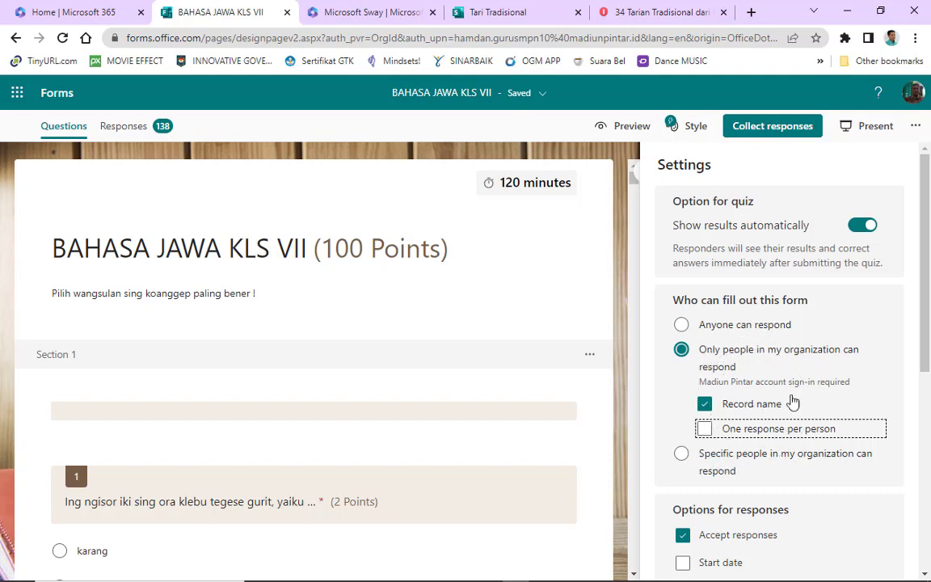
# Review the quiz's respondent access and response options in the settings, including the time duration
pyautogui.moveTo(927, 353); pyautogui.dragTo(917, 436)
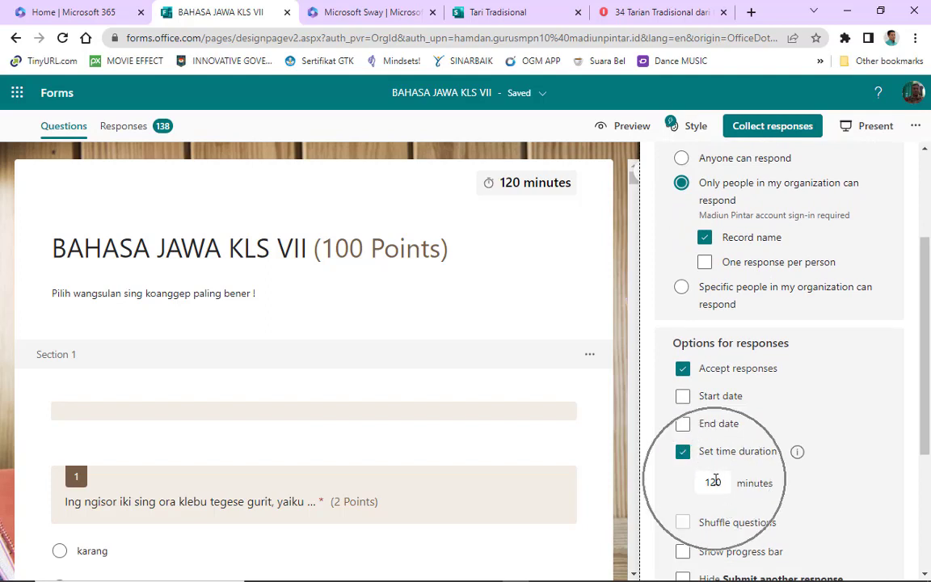
pyautogui.scroll(-1, 925, 403)
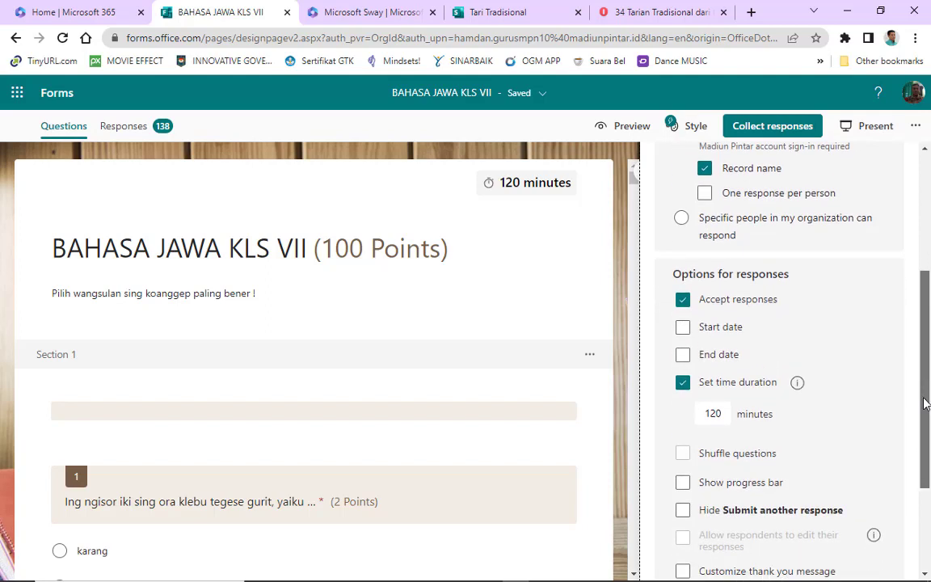
pyautogui.moveTo(925, 402); pyautogui.dragTo(930, 254)
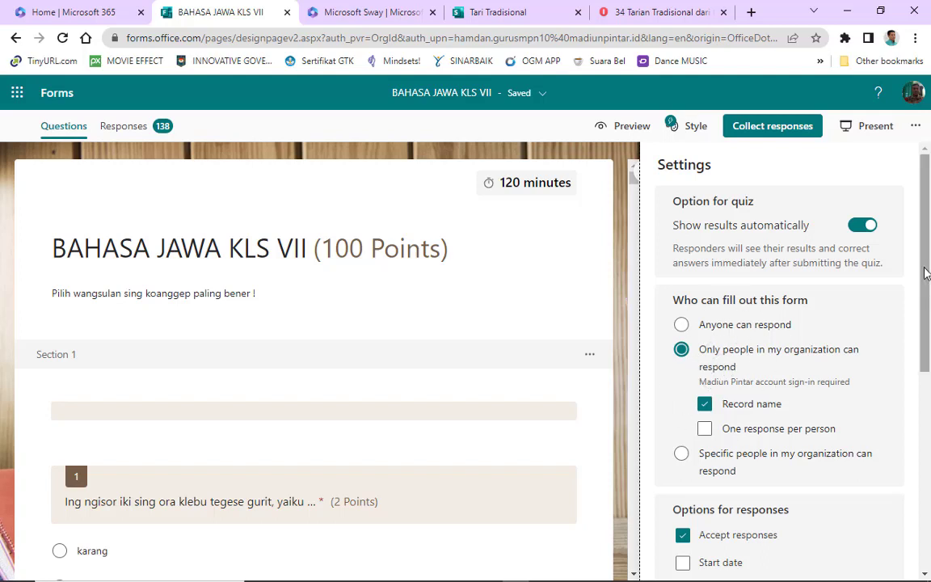
pyautogui.moveTo(926, 273); pyautogui.dragTo(927, 341)
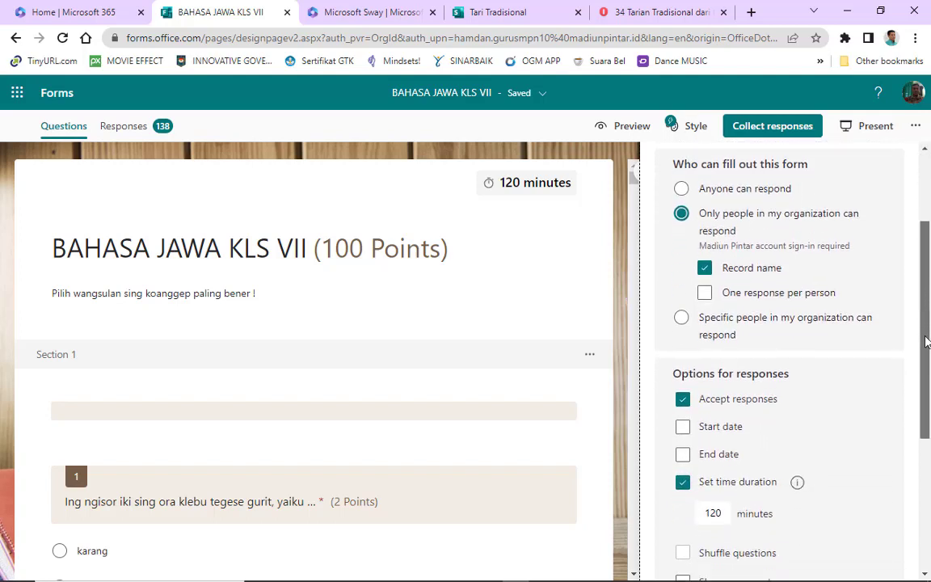
pyautogui.scroll(2, 774, 185)
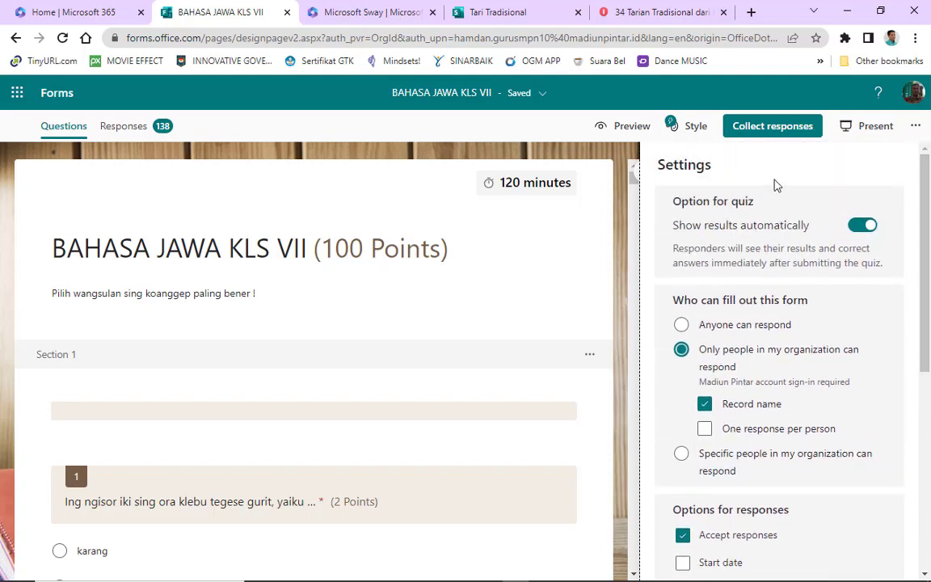
# Copy the iframe embed code of the "BAHASA JAWA KLS VII" quiz from its response collection options
pyautogui.click(771, 129)
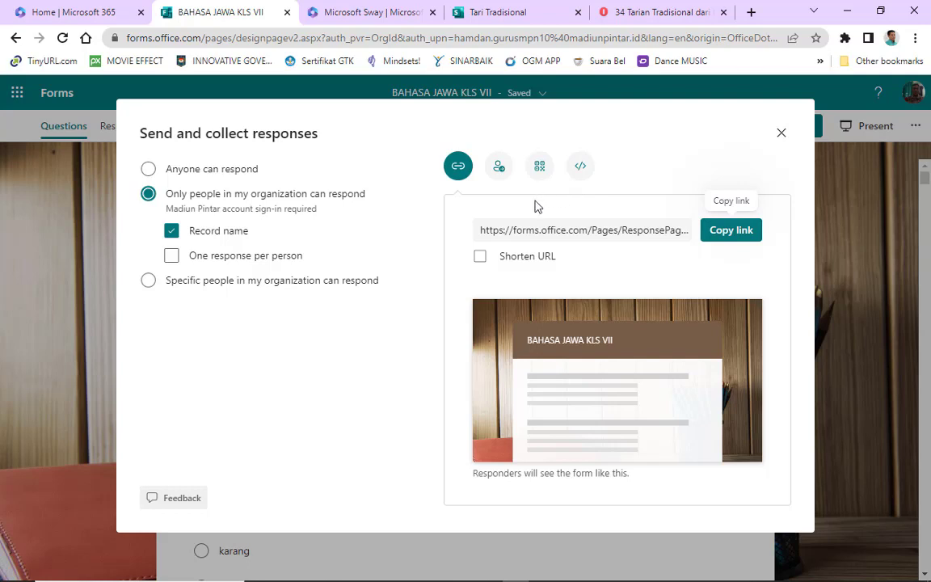
pyautogui.click(580, 167)
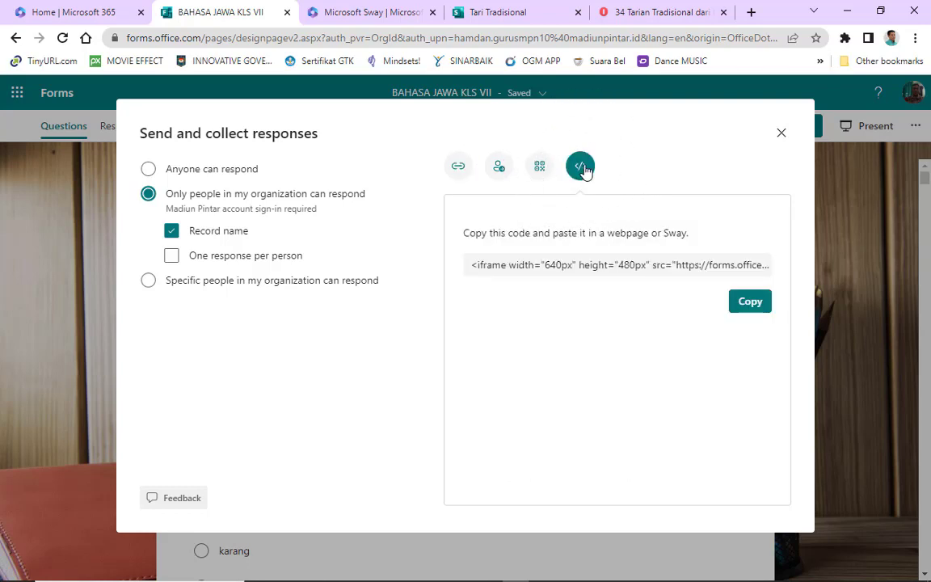
pyautogui.click(748, 303)
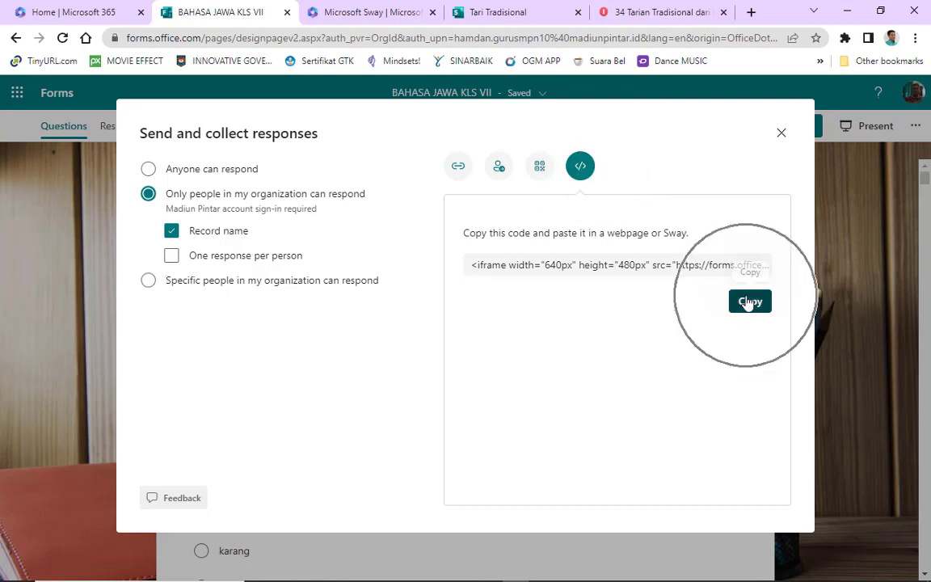
pyautogui.click(584, 168)
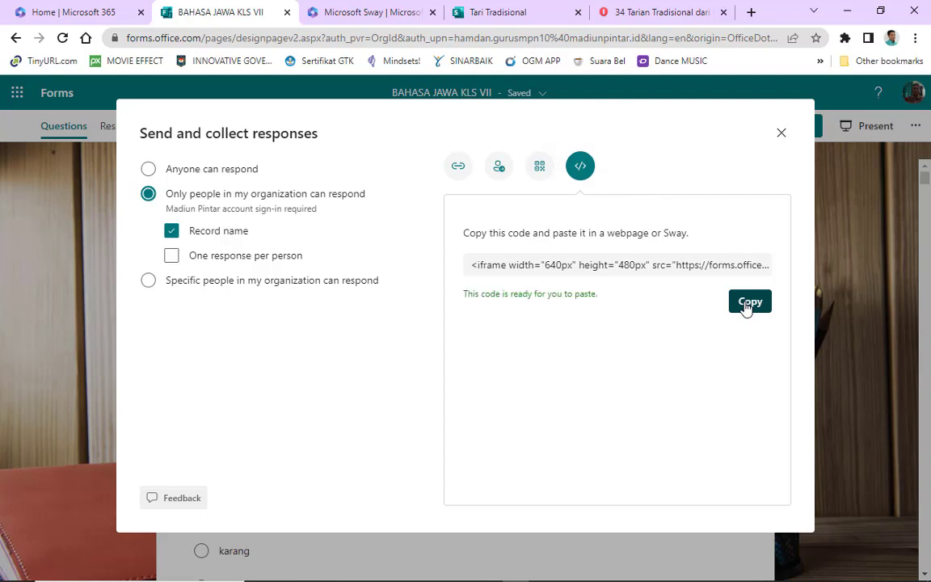
# Switch to the "Tari Tradisional" Sway and paste the quiz code into the Embed Card under "D. UJI KOMPETENSI"
pyautogui.click(489, 13)
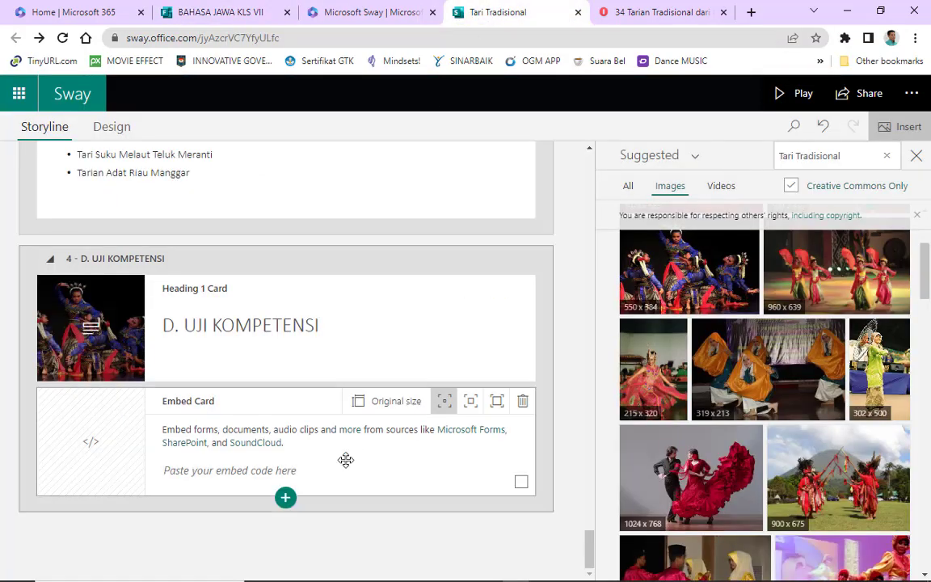
pyautogui.click(236, 471)
pyautogui.click(217, 472)
pyautogui.click(199, 477)
pyautogui.hotkey('ctrl', 'v')
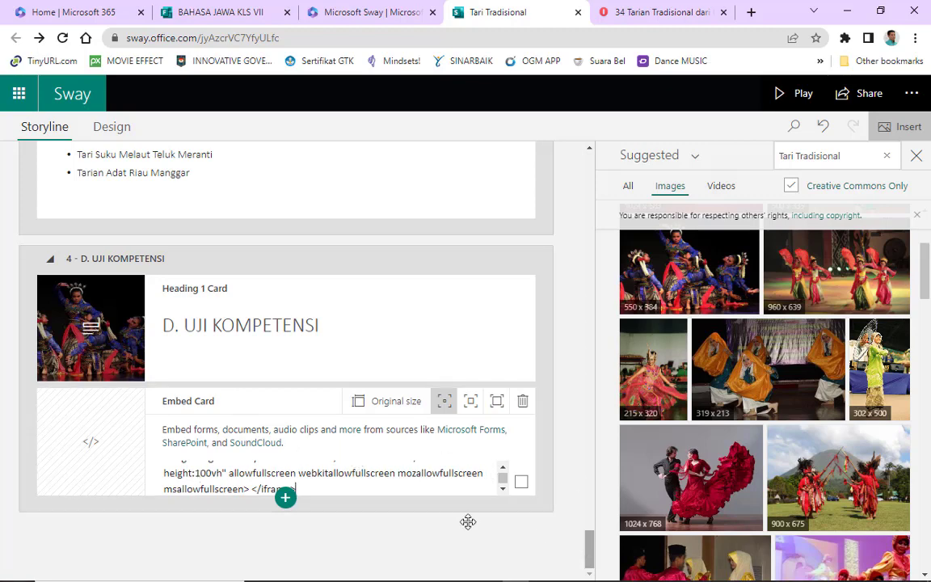
# Preview the Sway to check the embedded form under "D. UJI KOMPETENSI", and return to editing
pyautogui.click(787, 105)
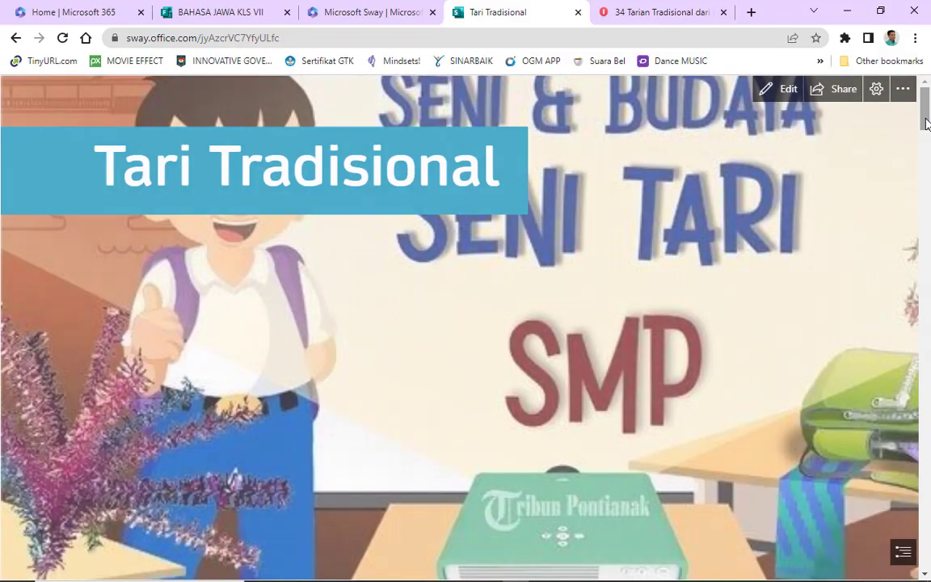
pyautogui.moveTo(927, 123); pyautogui.dragTo(929, 548)
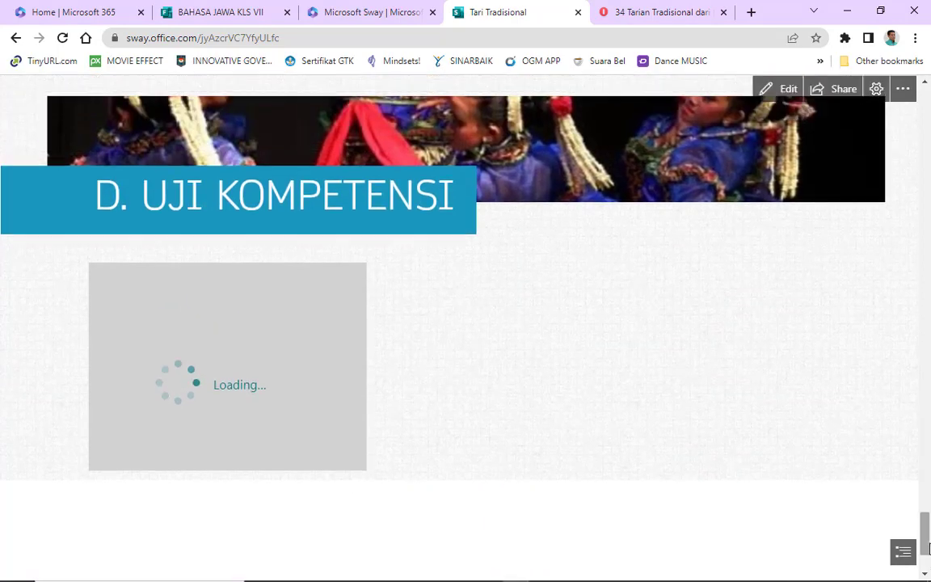
pyautogui.click(299, 392)
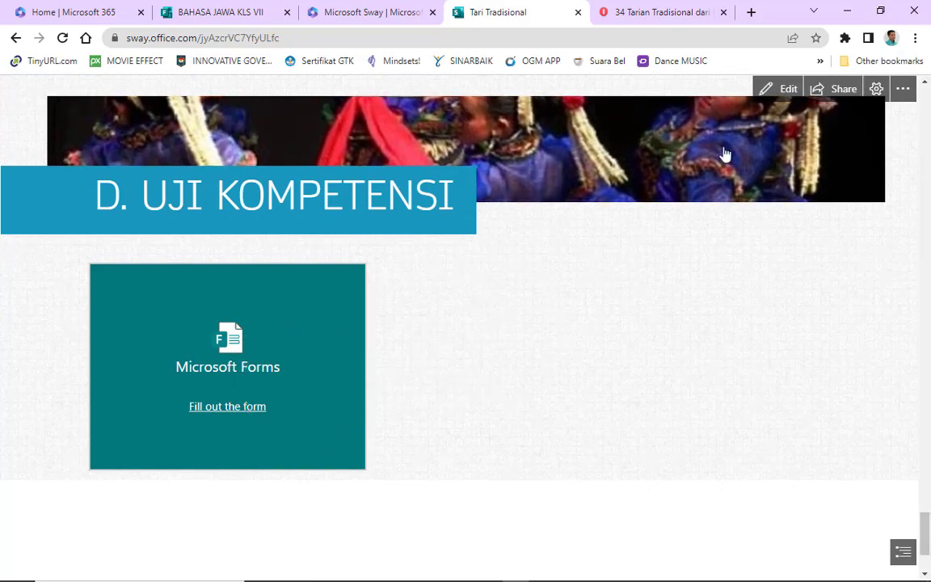
pyautogui.click(774, 94)
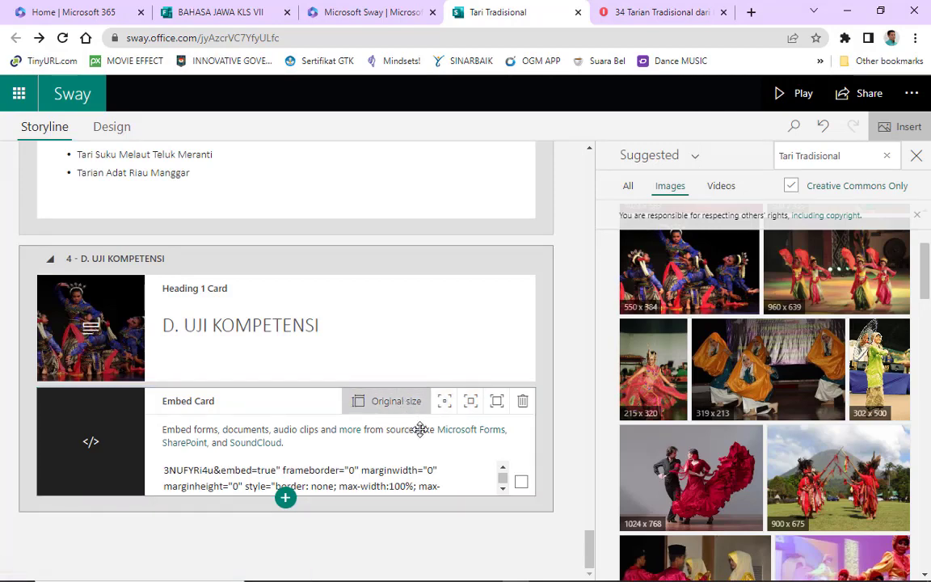
# Play the Sway again and inspect how the embedded quiz is sized in the "D. UJI KOMPETENSI" section
pyautogui.click(789, 96)
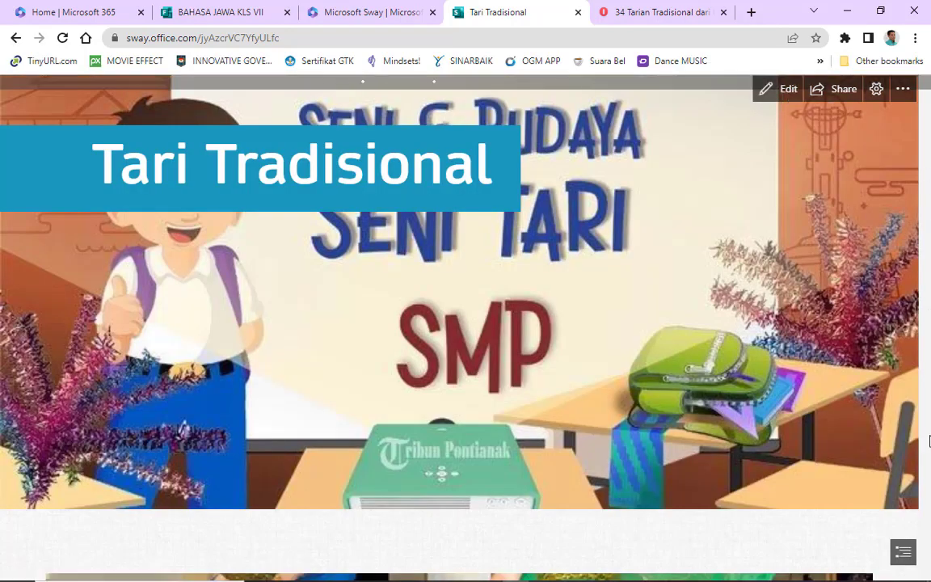
pyautogui.scroll(-5, 927, 487)
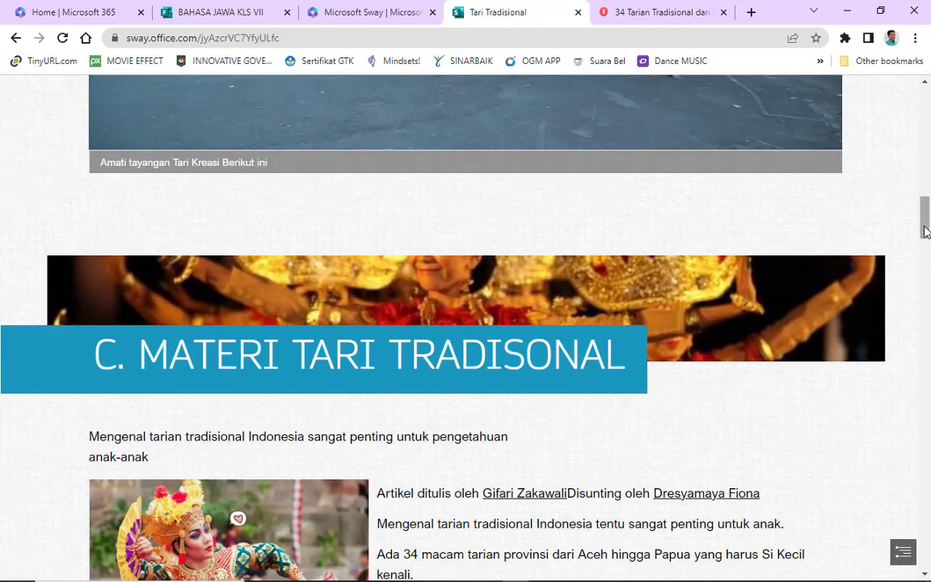
pyautogui.moveTo(927, 232); pyautogui.dragTo(927, 546)
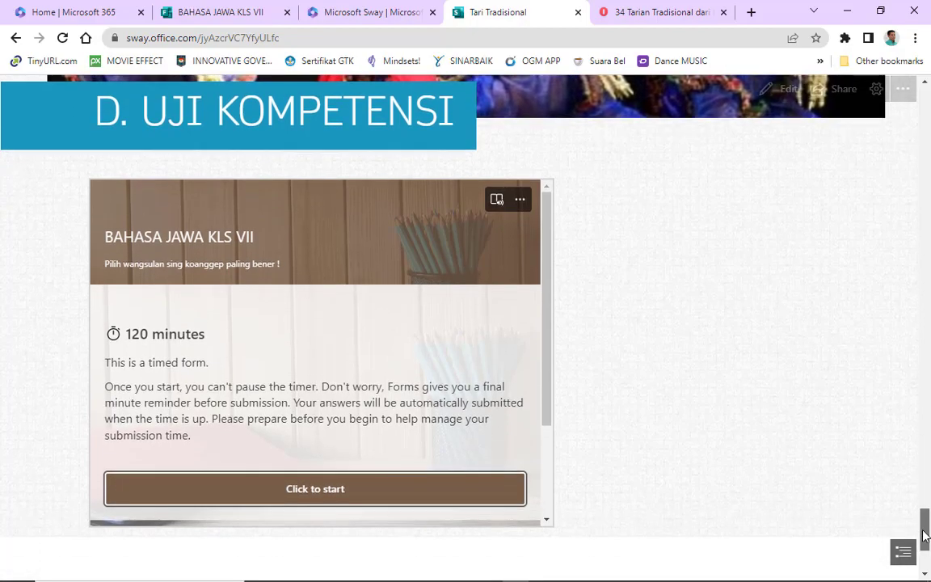
pyautogui.moveTo(925, 536); pyautogui.dragTo(927, 465)
pyautogui.moveTo(915, 301); pyautogui.dragTo(877, 106)
# Return to the storyline and set the quiz's Embed Card to the strongest emphasis level
pyautogui.click(784, 90)
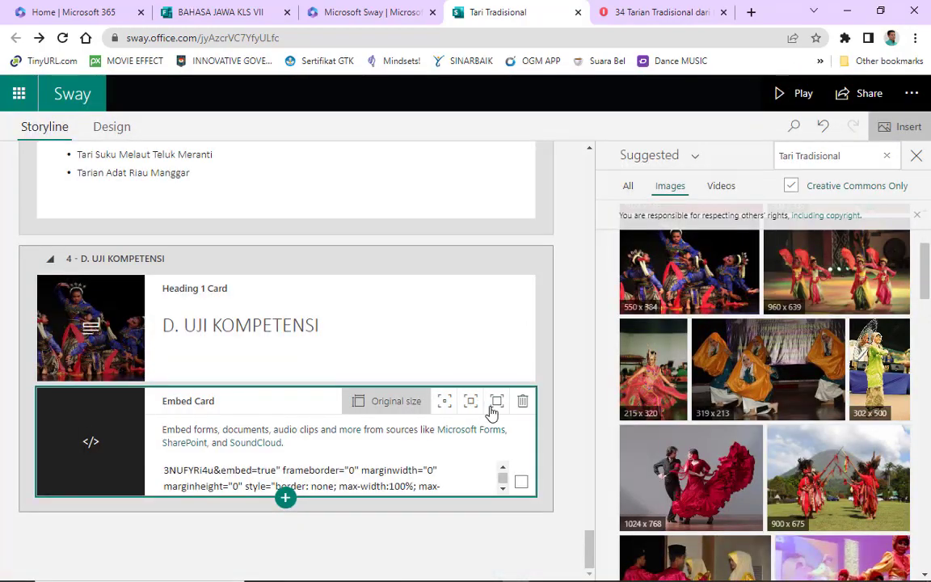
pyautogui.click(495, 408)
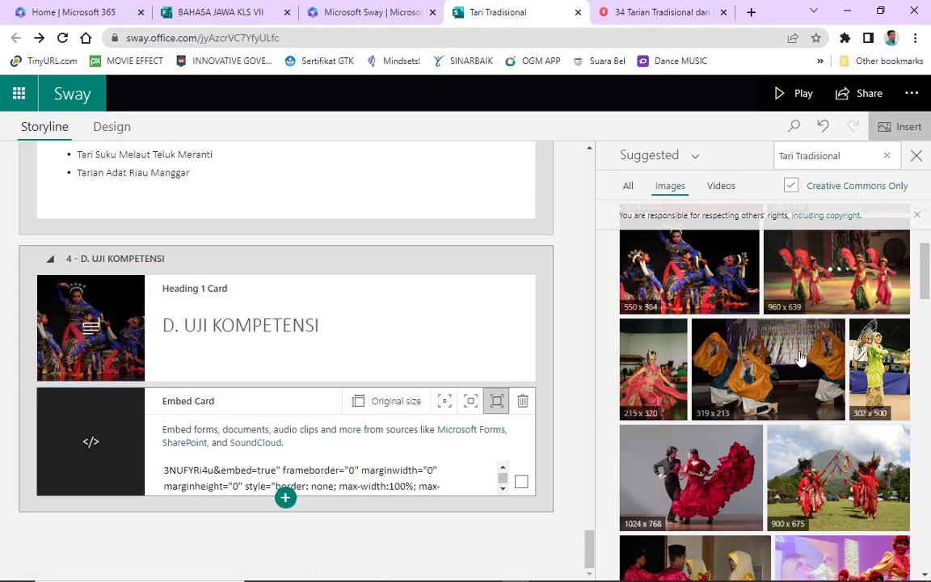
pyautogui.click(501, 411)
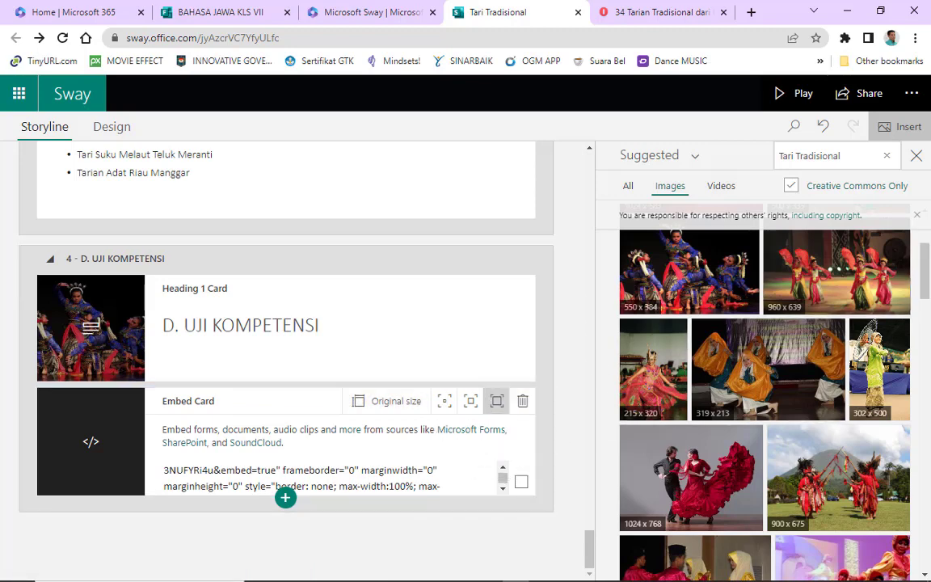
# Preview the lesson and start the dance video in the "B. Mengamati" section
pyautogui.click(803, 95)
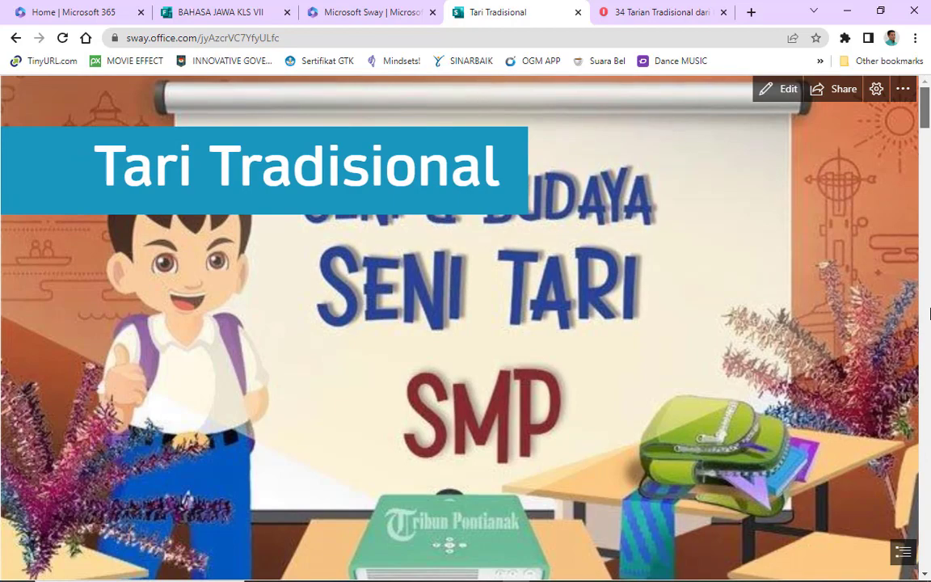
pyautogui.moveTo(929, 313); pyautogui.dragTo(870, 196)
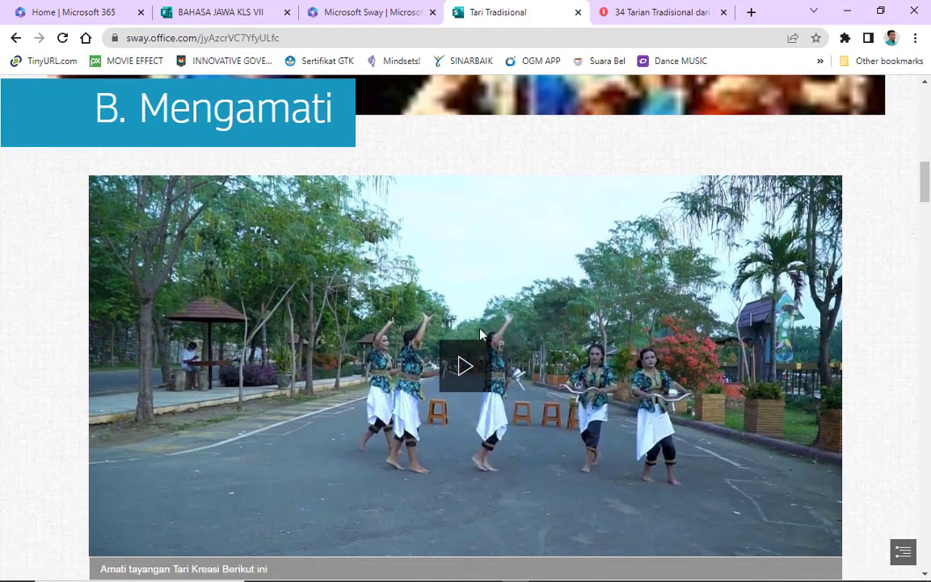
pyautogui.click(466, 372)
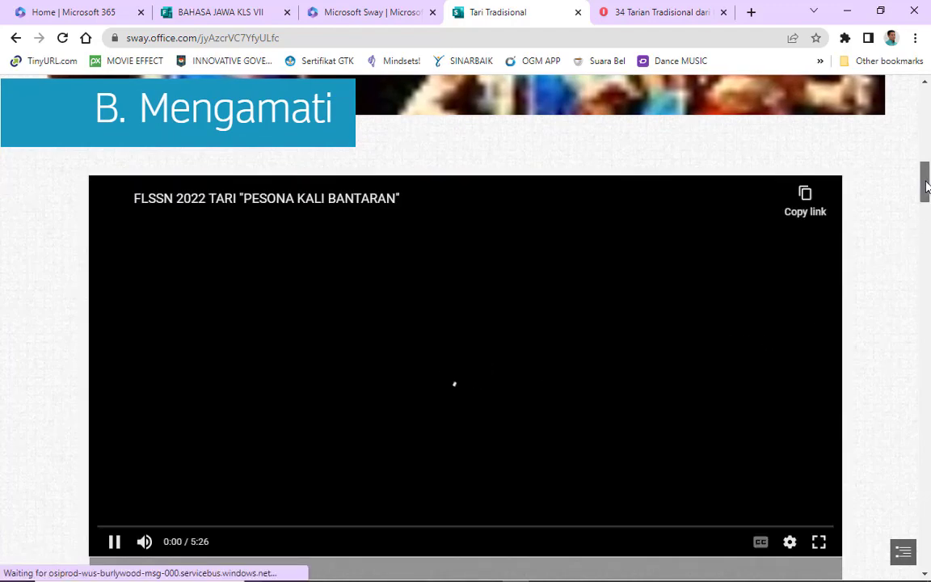
pyautogui.moveTo(927, 186); pyautogui.dragTo(926, 182)
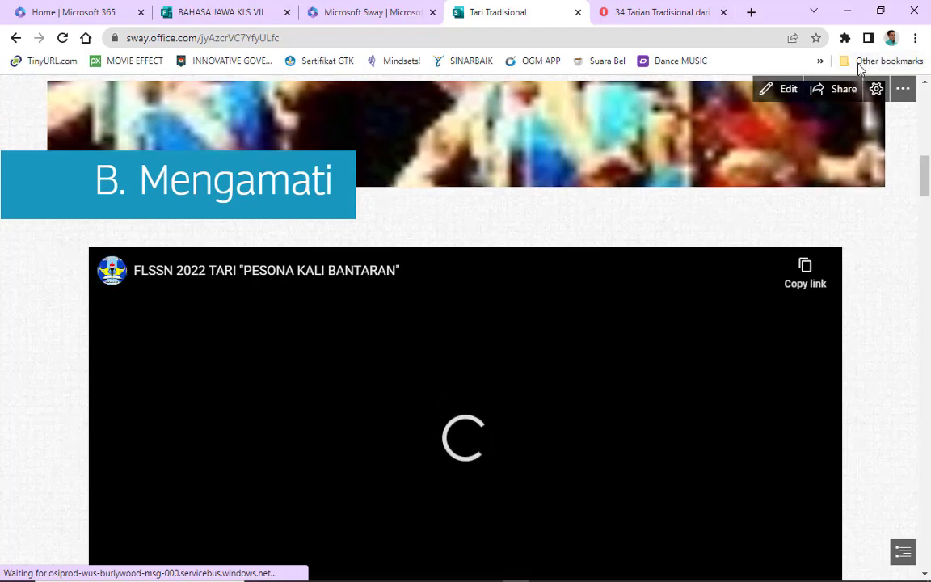
# View the Sway's sharing options, then close them and pause the "B. Mengamati" video
pyautogui.click(839, 91)
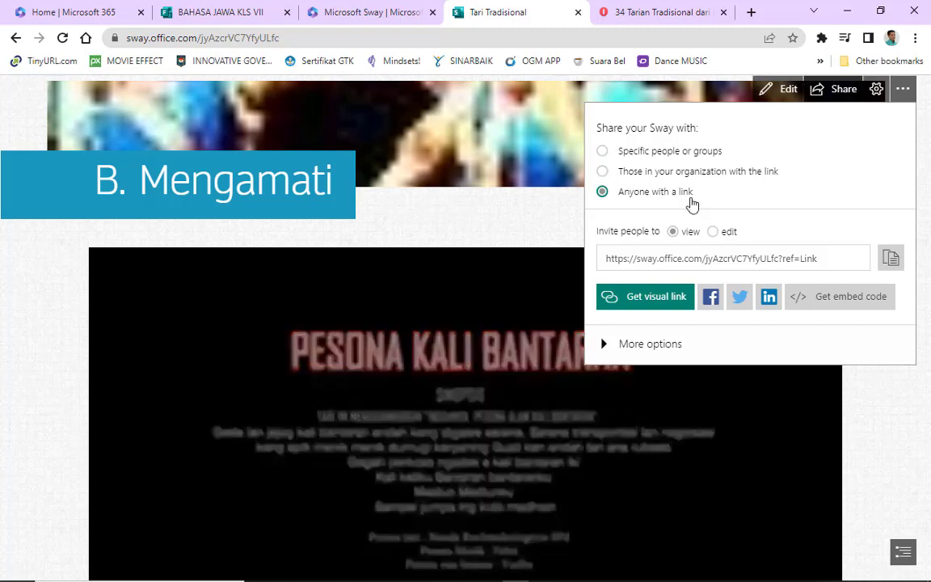
pyautogui.press('ctrl')
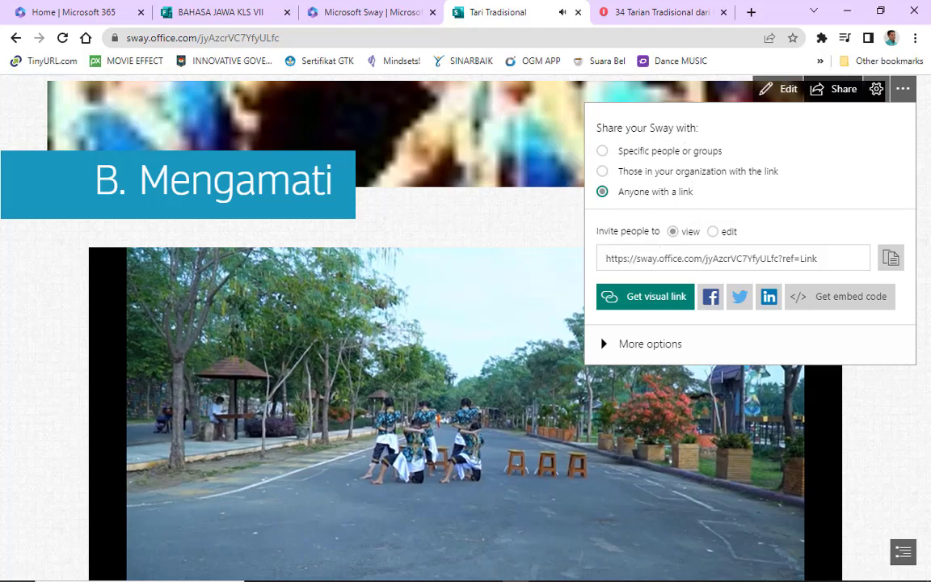
pyautogui.scroll(-1, 583, 243)
pyautogui.click(583, 231)
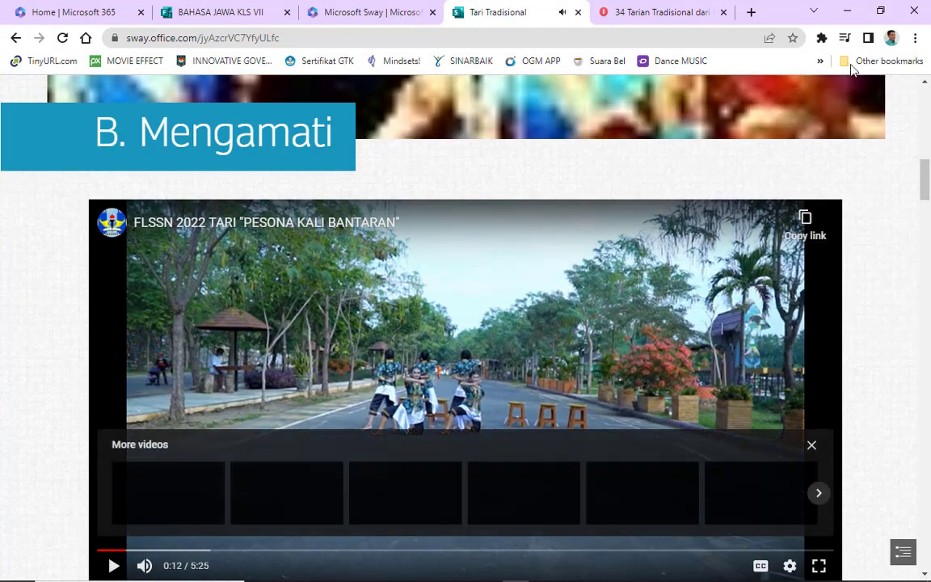
# Open the Sway's visual link thumbnail from the sharing options and close it without copying
pyautogui.click(838, 90)
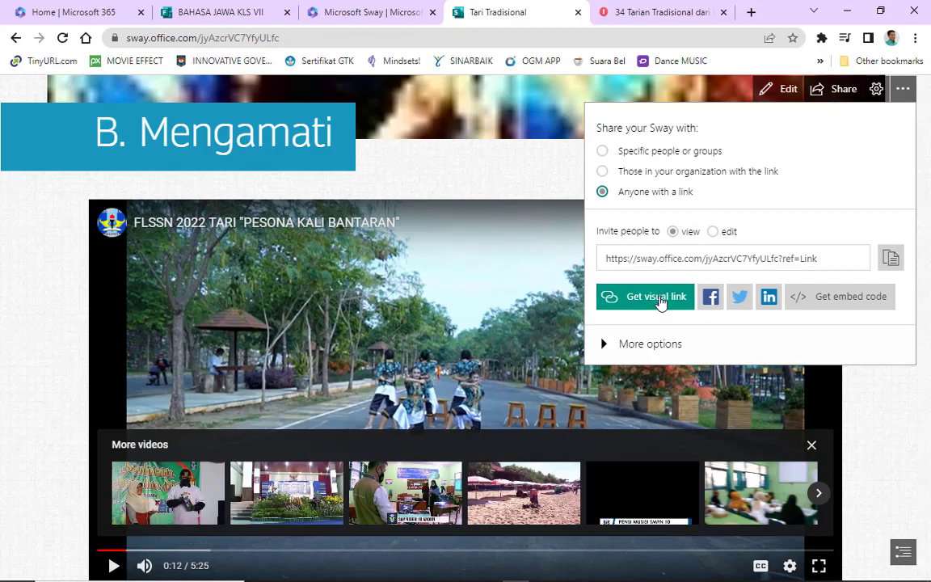
pyautogui.click(660, 299)
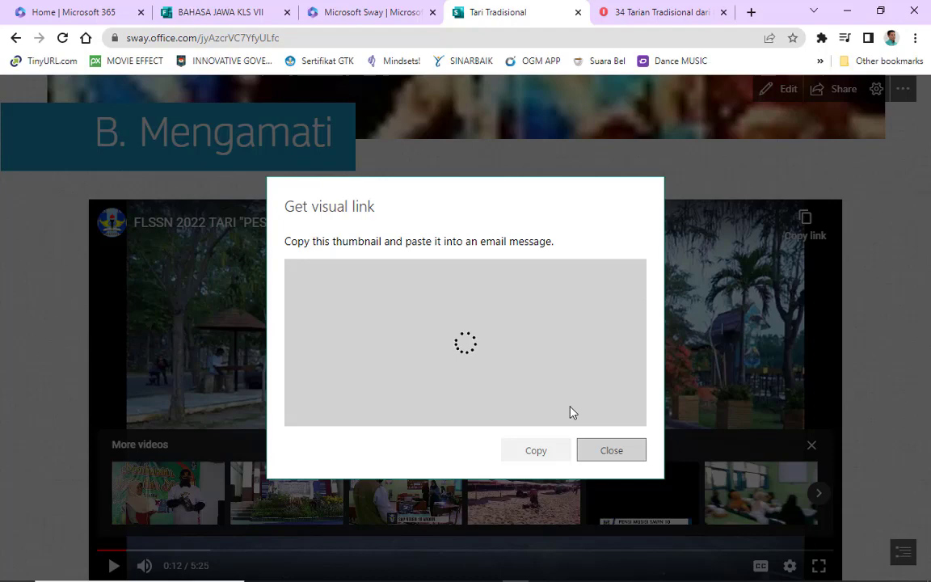
pyautogui.click(604, 455)
# Reopen the sharing options and examine the audience choice, the view or edit permission and the visual link option
pyautogui.click(841, 90)
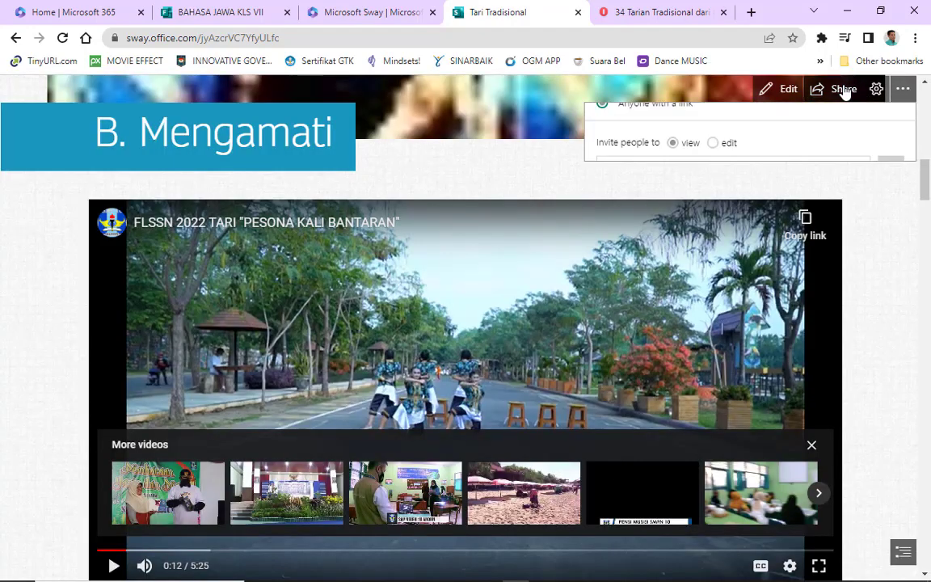
pyautogui.press('ctrl')
pyautogui.press('ctrl')
pyautogui.press('ctrl')
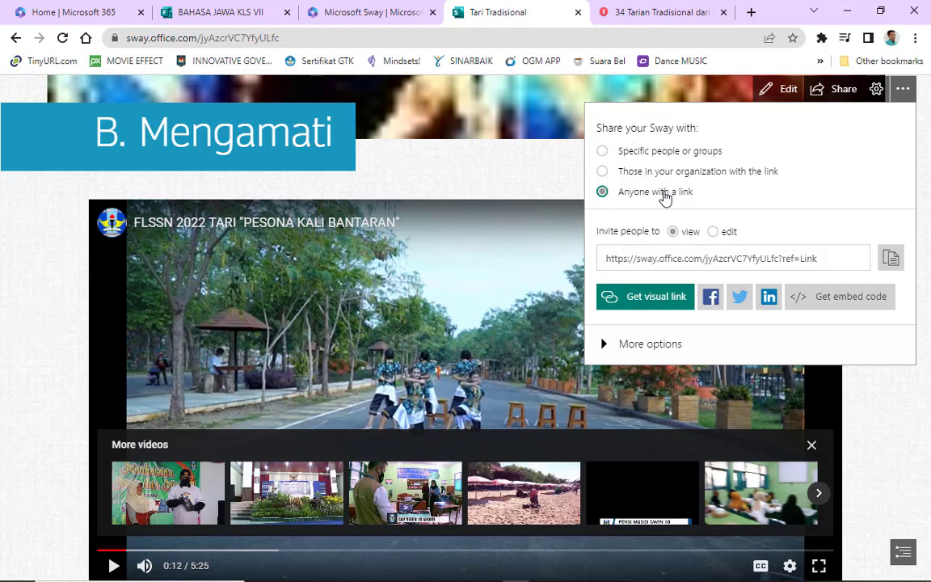
pyautogui.press('ctrl')
pyautogui.press('ctrl')
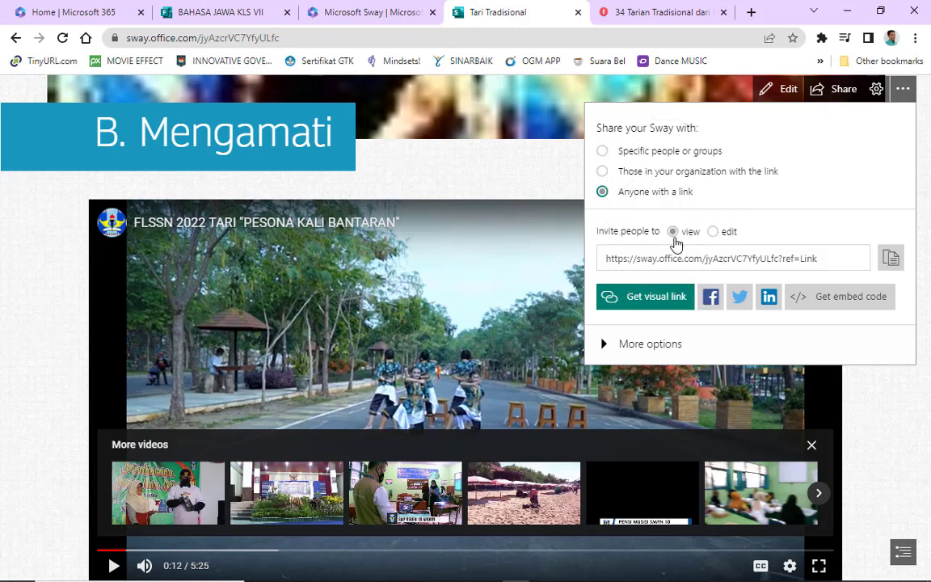
pyautogui.press('ctrl')
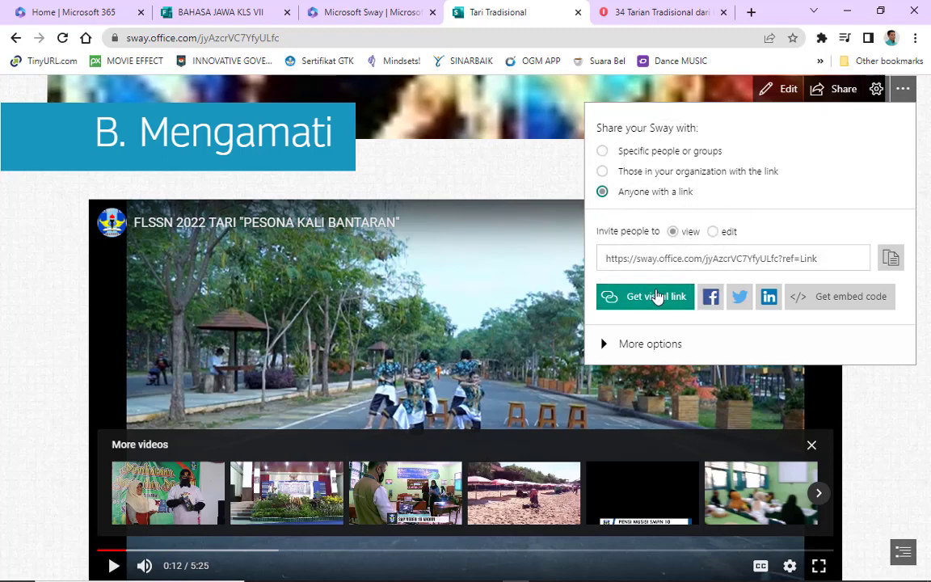
pyautogui.press('ctrl')
pyautogui.press('ctrl')
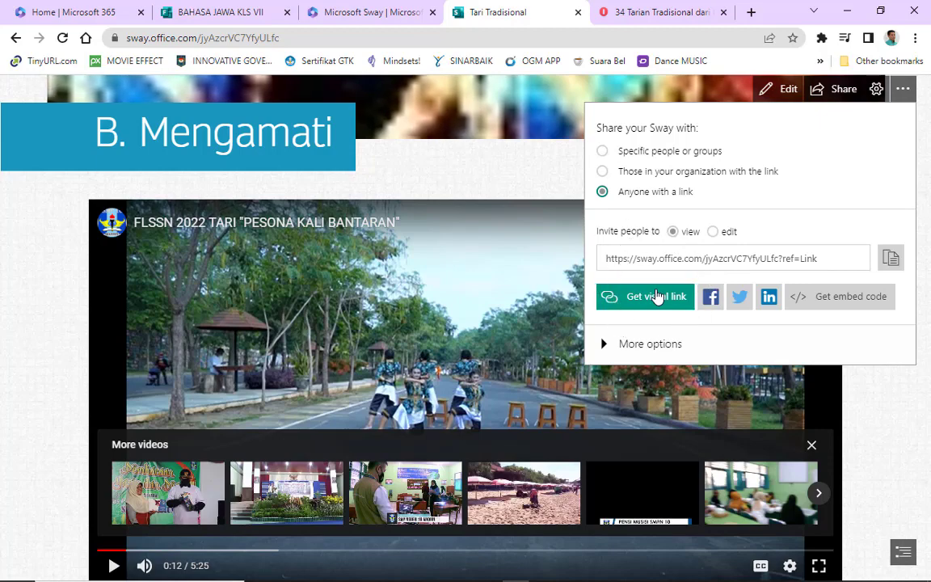
# Copy the Sway's visual link thumbnail and switch to the MODUL DIGITALL channel in Microsoft Teams, maximizing its window
pyautogui.click(658, 297)
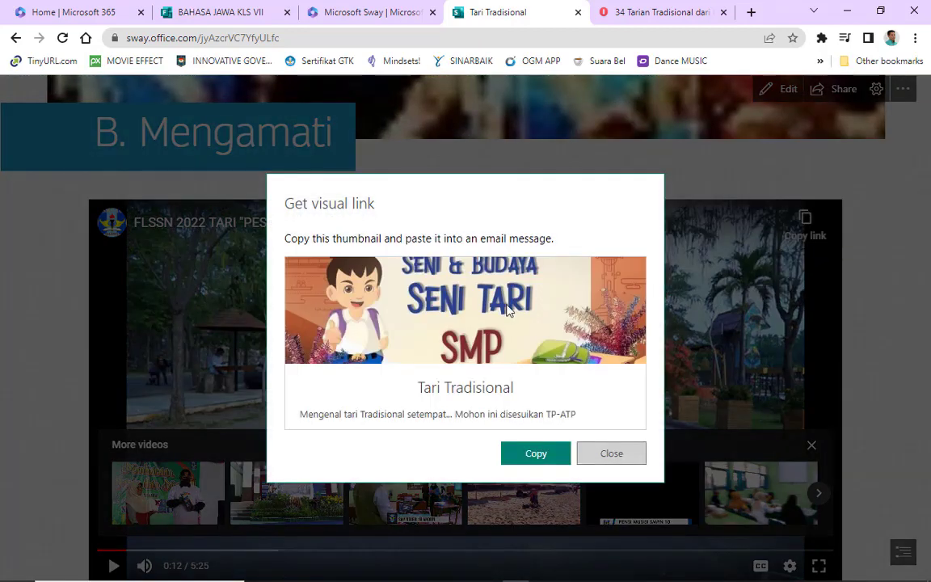
pyautogui.click(536, 454)
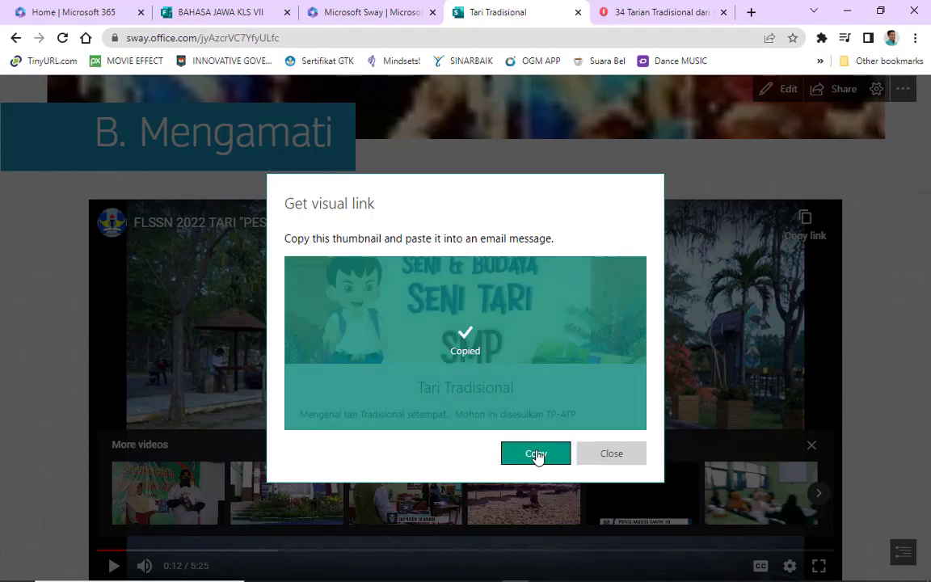
pyautogui.moveTo(564, 566)
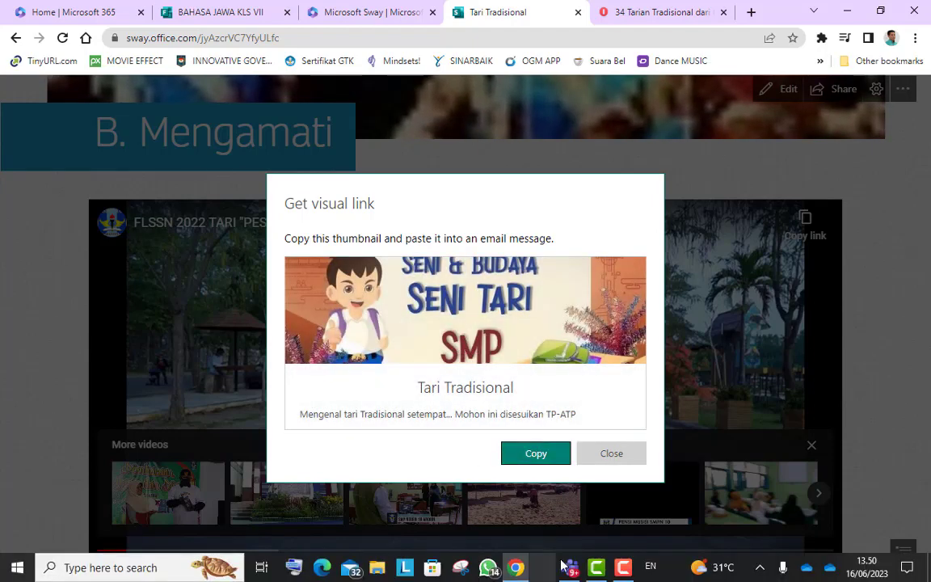
pyautogui.click(569, 569)
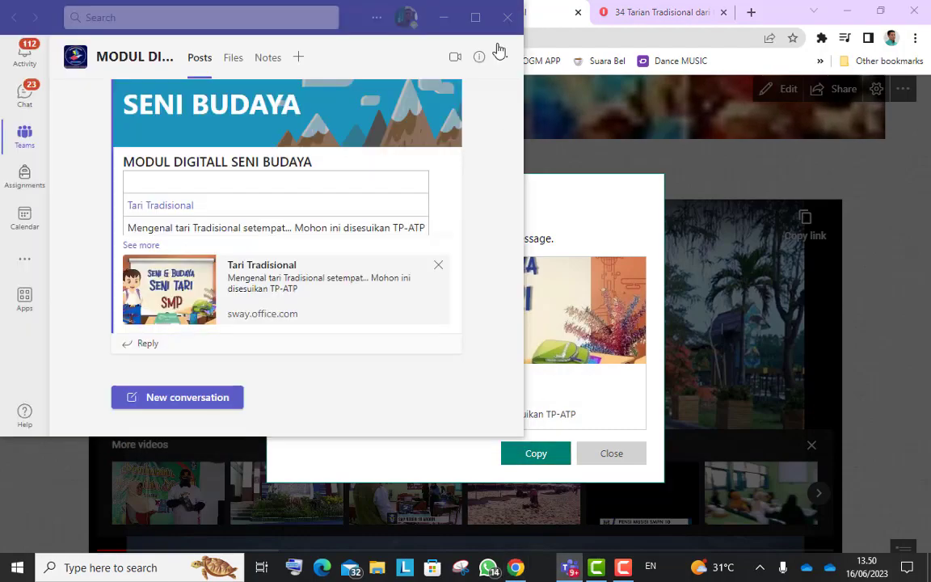
pyautogui.click(476, 18)
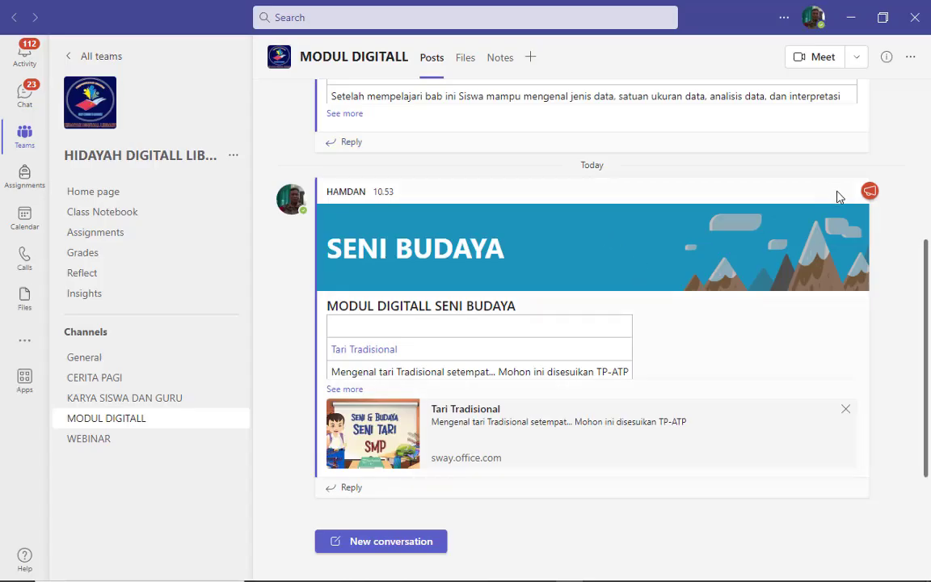
# Delete the existing SENI BUDAYA post from the MODUL DIGITALL channel and start a new conversation there
pyautogui.moveTo(839, 196)
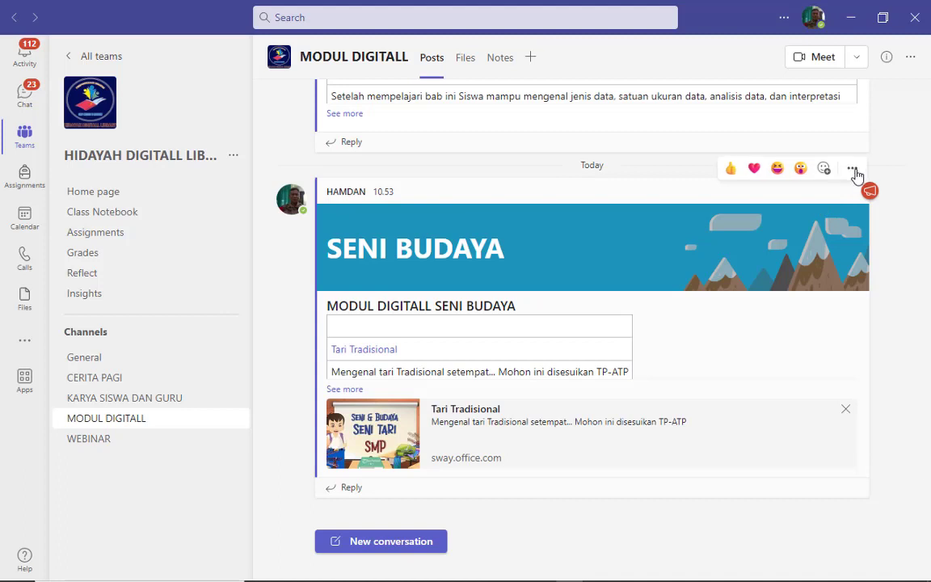
pyautogui.click(853, 170)
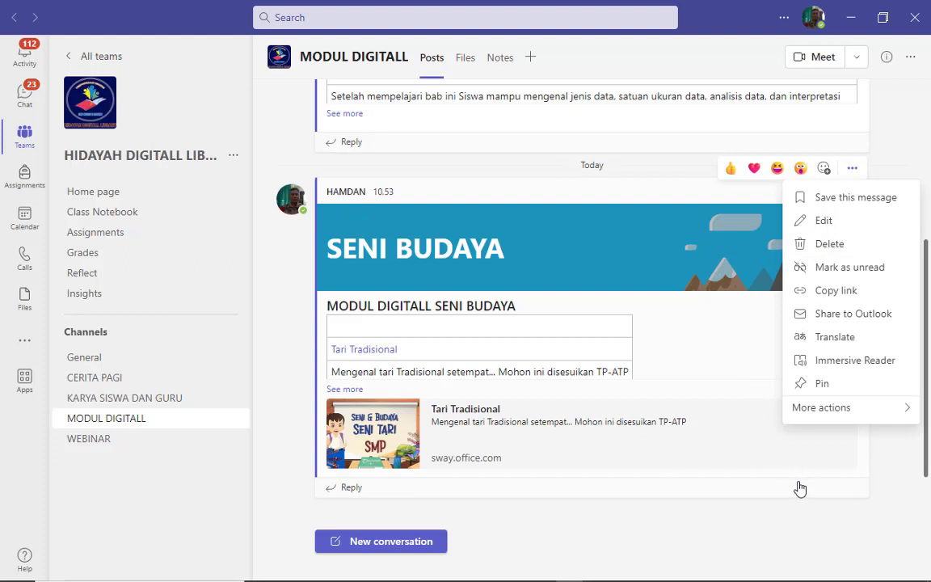
pyautogui.click(752, 412)
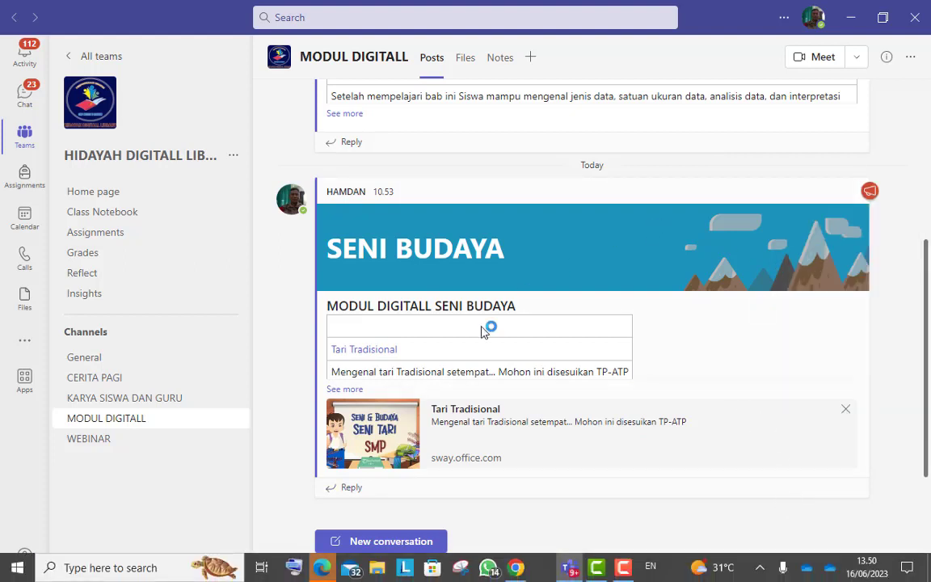
pyautogui.click(137, 400)
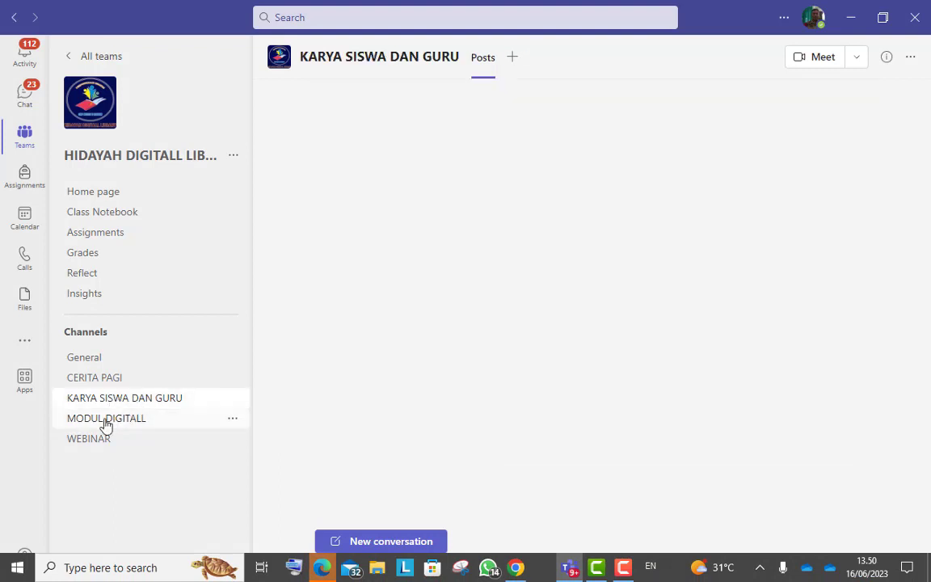
pyautogui.click(106, 422)
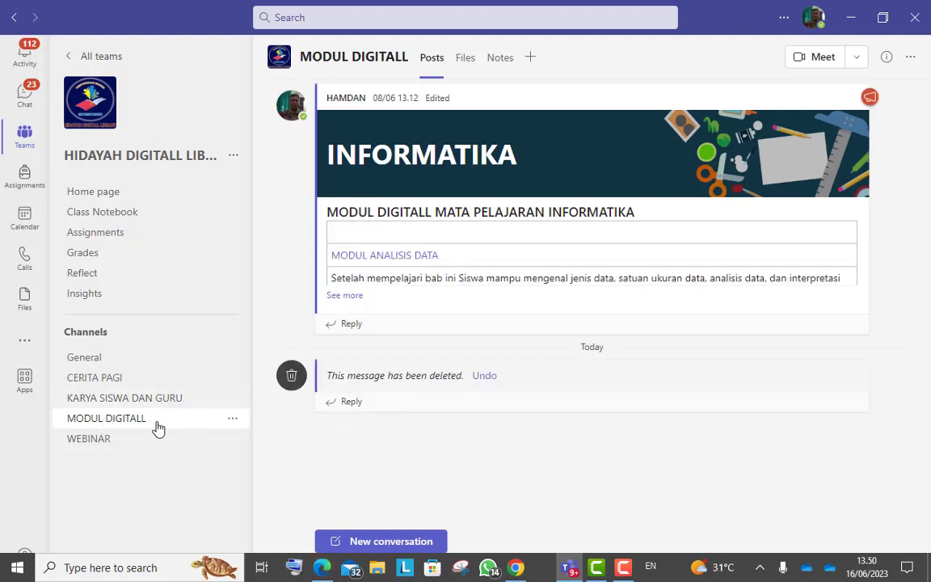
pyautogui.click(385, 541)
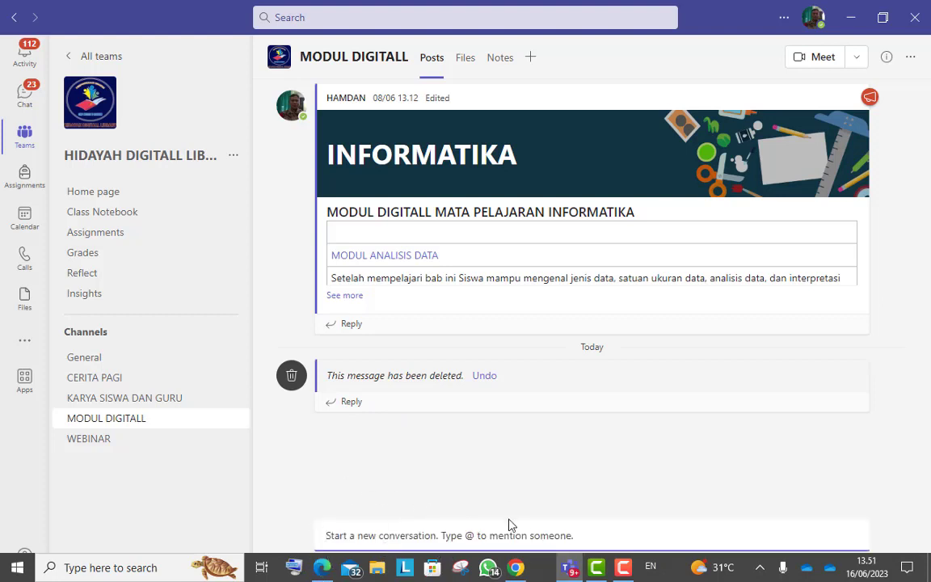
# Close the Sway's visual link dialog in Chrome, minimize the extra Edge window and return to the MODUL DIGITALL channel in Teams
pyautogui.click(623, 568)
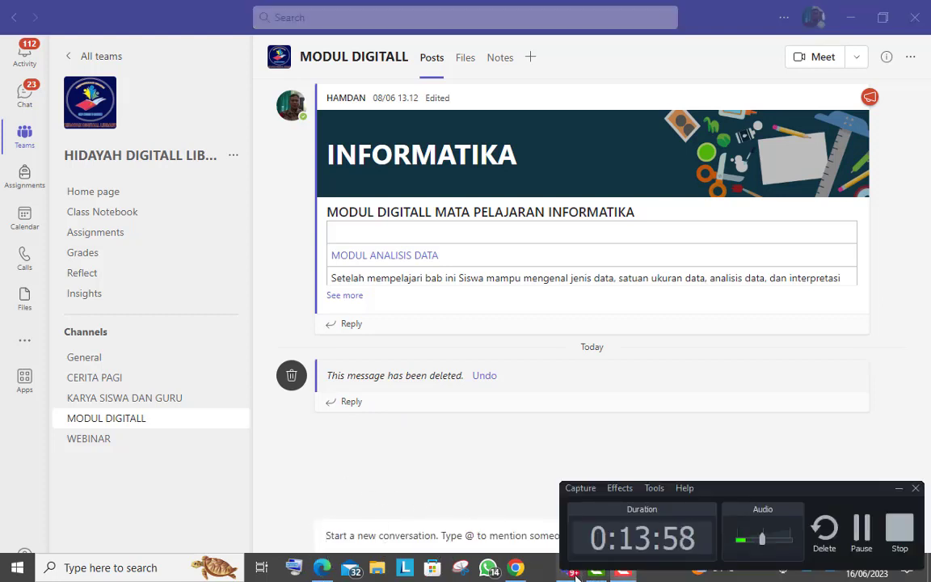
pyautogui.click(515, 569)
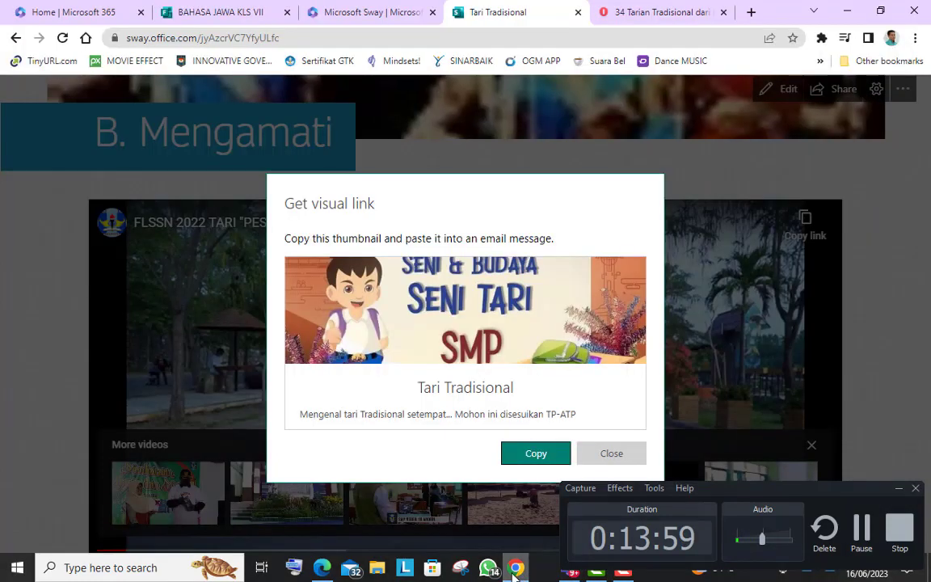
pyautogui.click(610, 454)
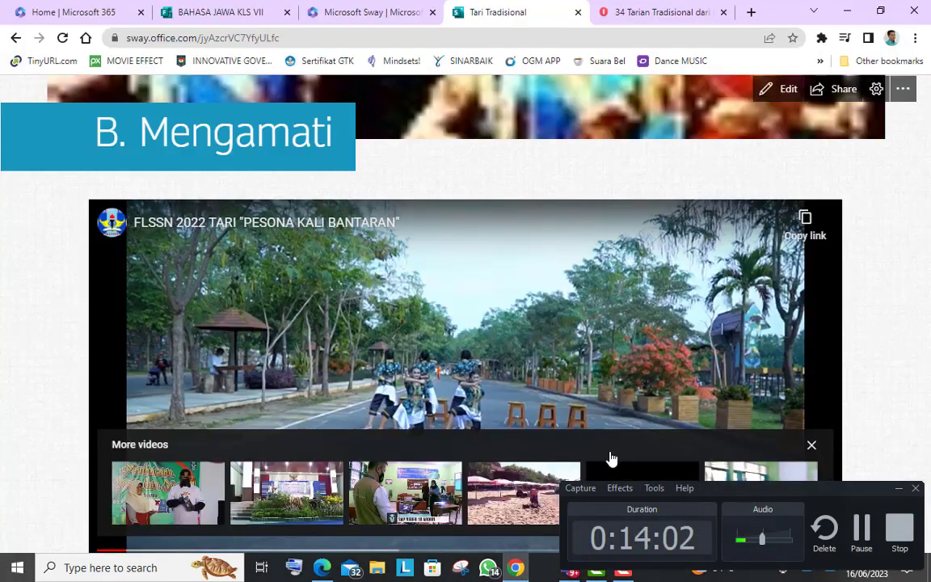
pyautogui.click(322, 568)
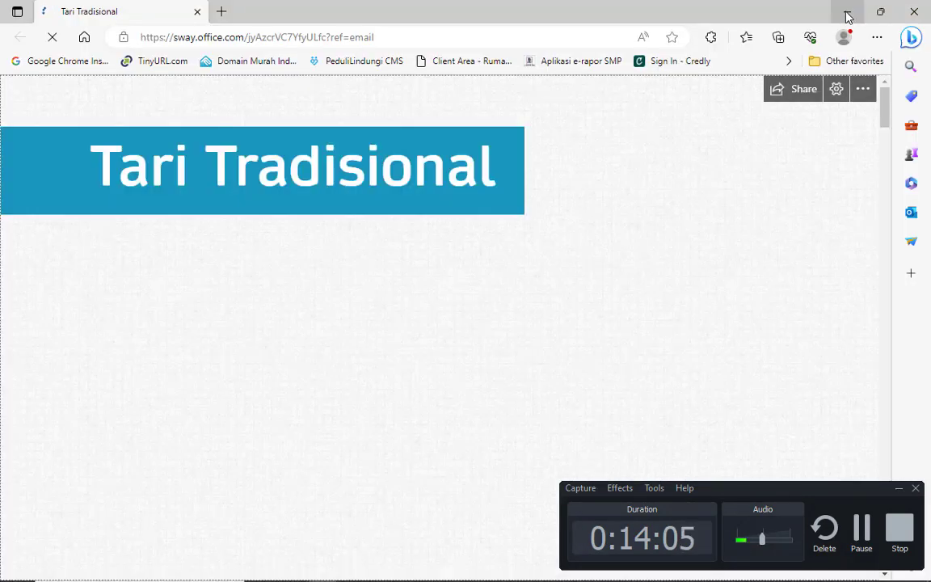
pyautogui.click(847, 10)
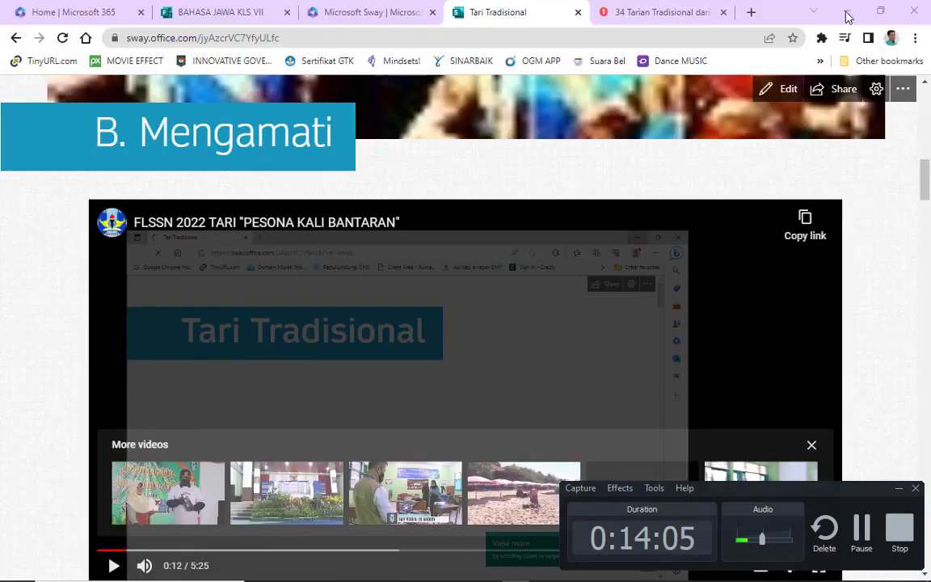
pyautogui.click(899, 488)
pyautogui.hotkey('alt', 'Tab')
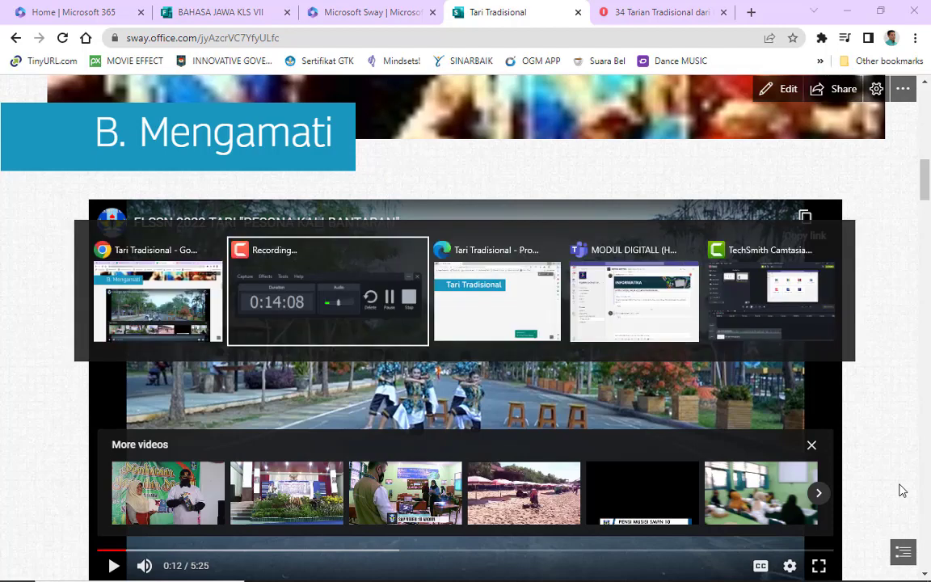
pyautogui.hotkey('alt', 'Tab')
pyautogui.hotkey('alt', 'Tab')
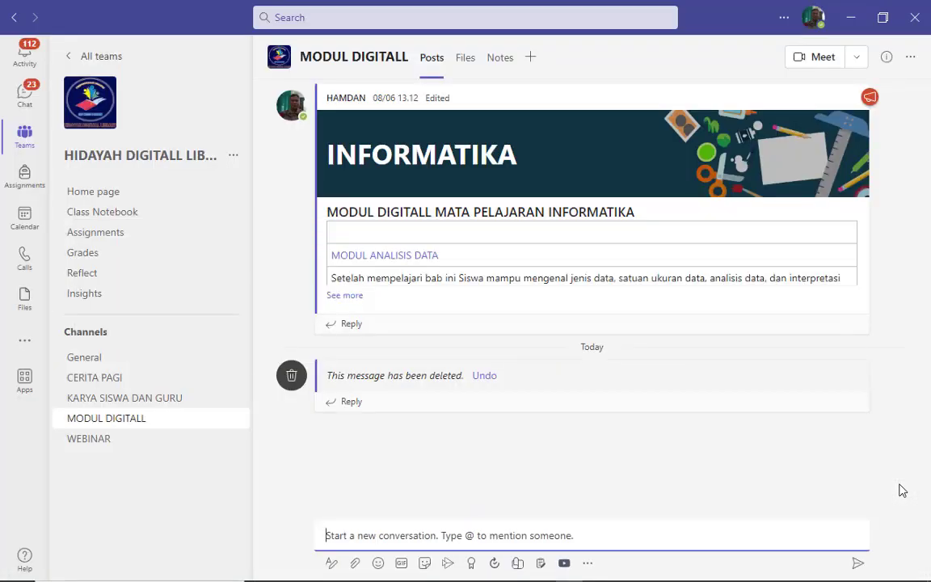
# Expand the new message's formatting options and set the post type to Announcement
pyautogui.click(333, 564)
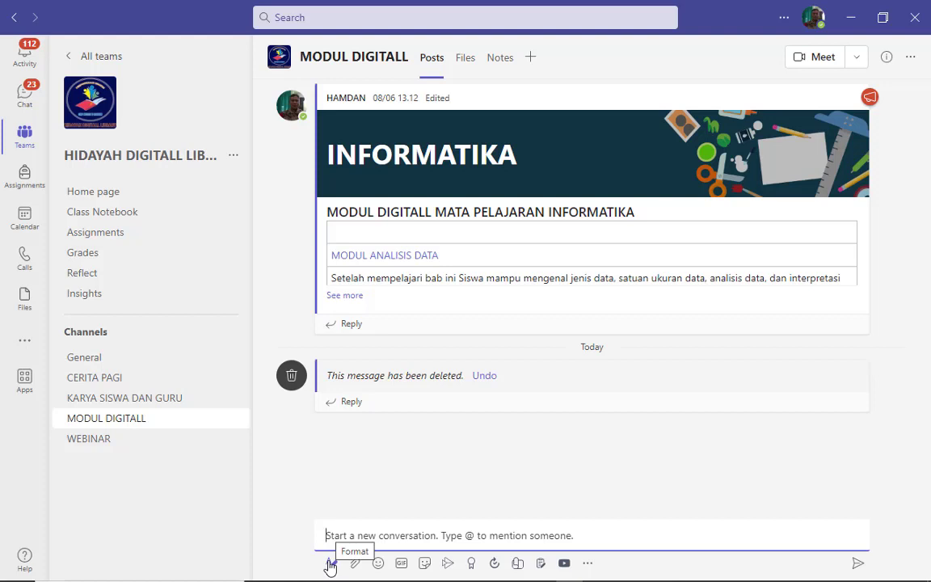
pyautogui.click(330, 564)
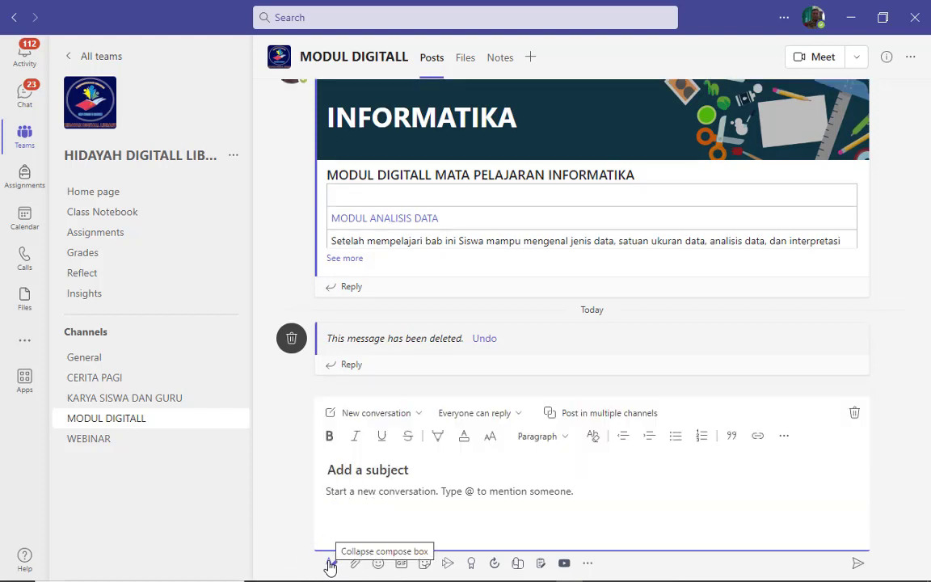
pyautogui.click(408, 420)
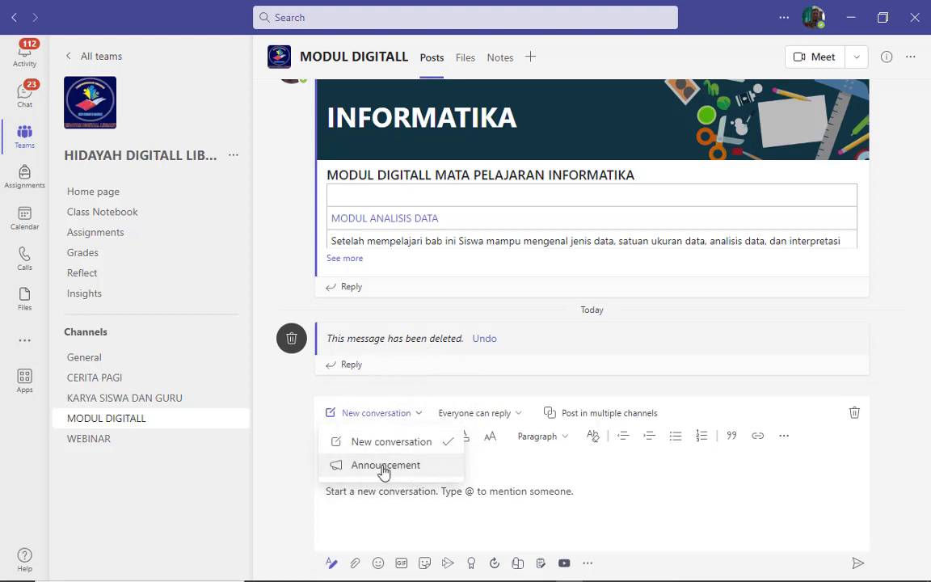
pyautogui.click(383, 466)
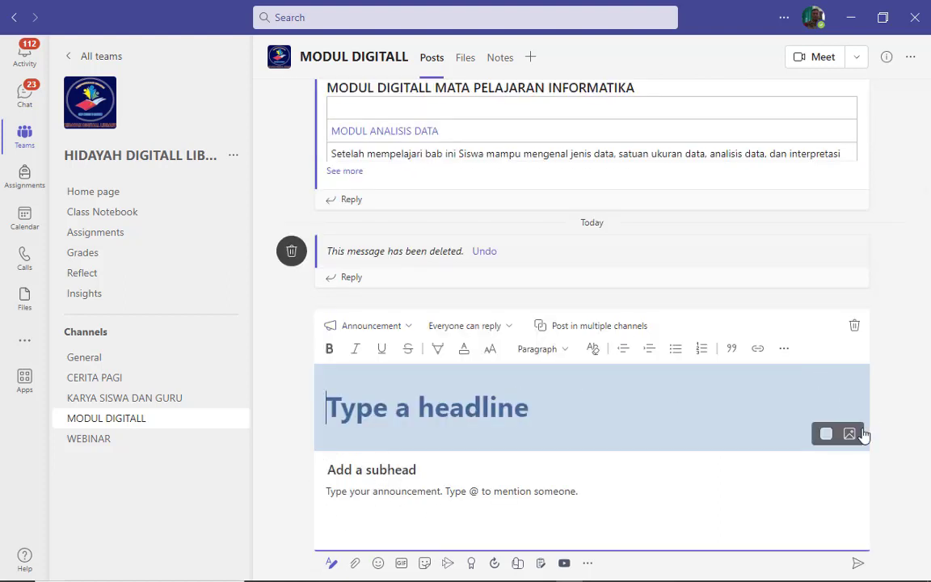
# Set the blue mountain illustration from the General category as the announcement's headline background
pyautogui.click(849, 435)
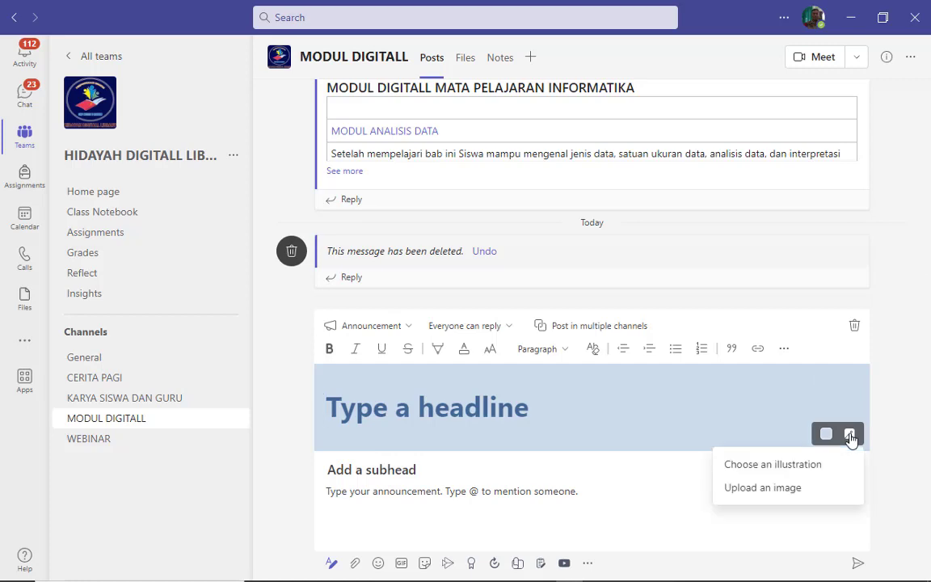
pyautogui.click(795, 468)
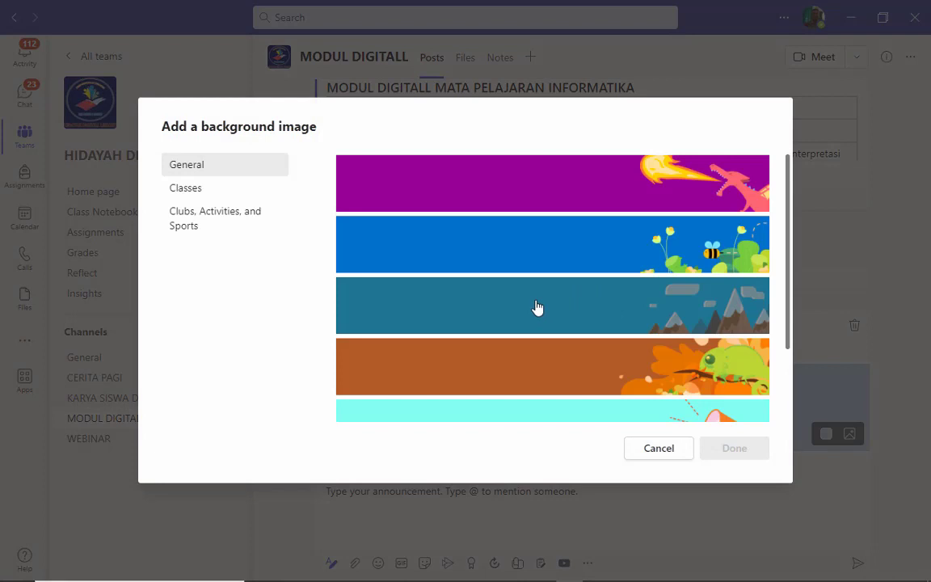
pyautogui.click(538, 307)
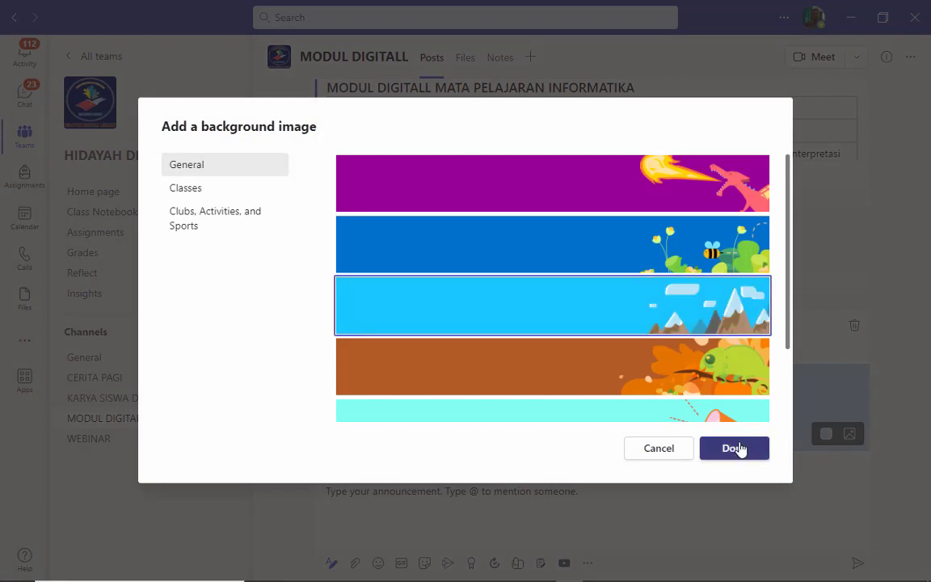
pyautogui.click(737, 448)
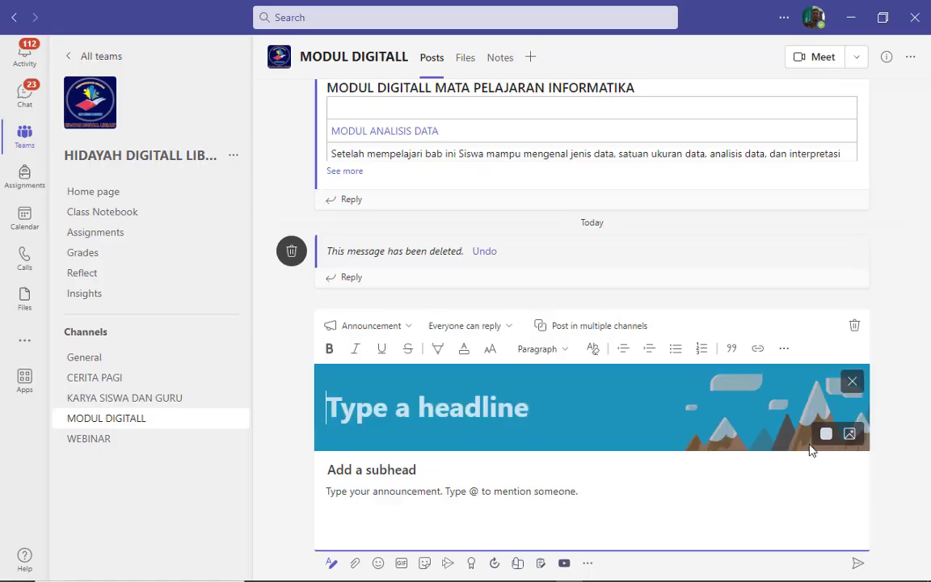
# Reopen the illustration choices for the headline background and reapply the same mountain design
pyautogui.click(851, 436)
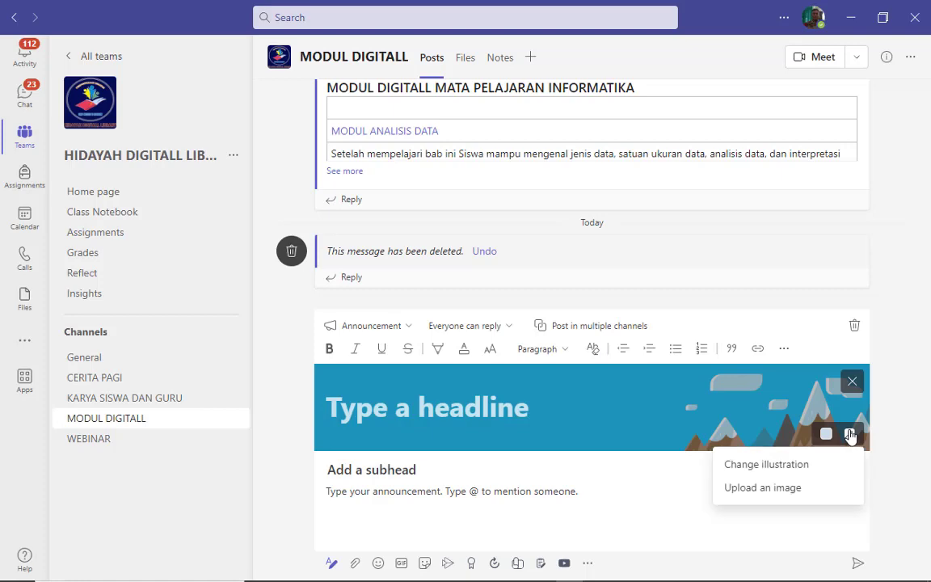
pyautogui.click(770, 473)
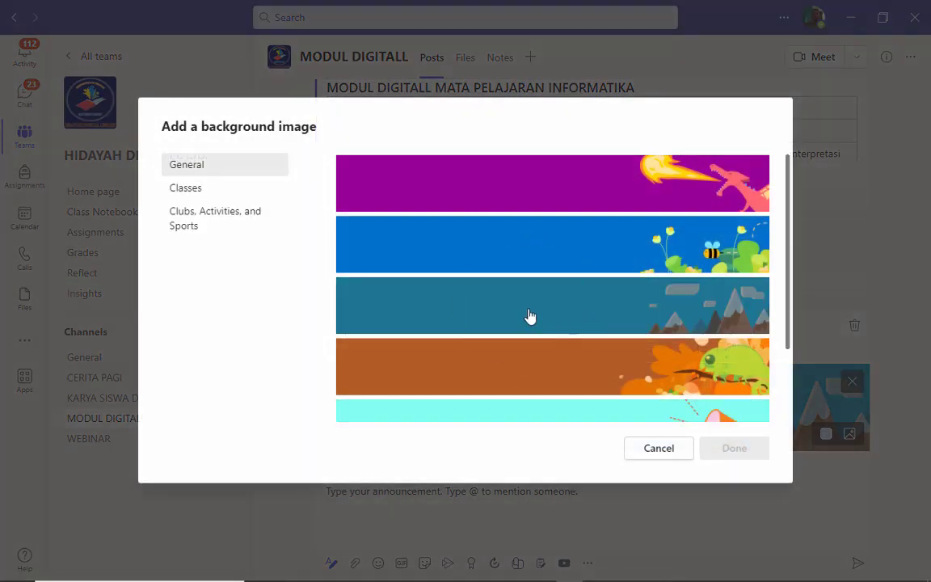
pyautogui.click(529, 316)
pyautogui.click(733, 452)
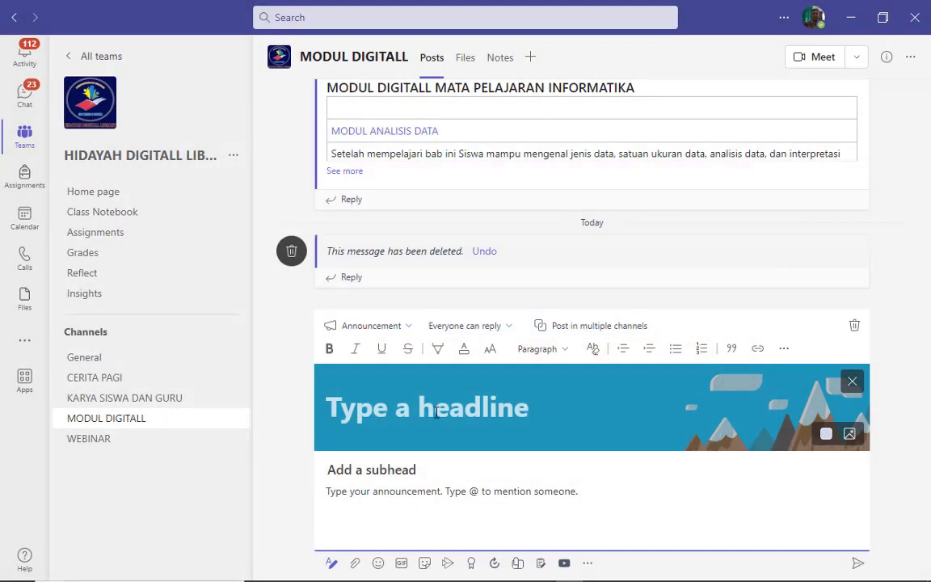
# Enter the announcement headline "SENI BUDAYA" and the subhead "MODUL DIGITALL MATERI SENI TARI TRADISIONAL"
pyautogui.write('SENI BUDAYA')
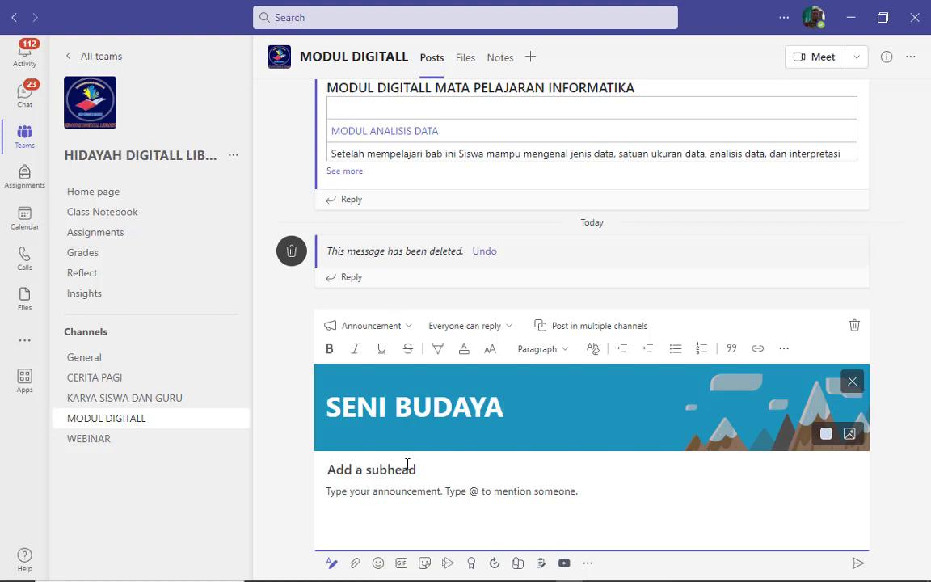
pyautogui.write('ODU')
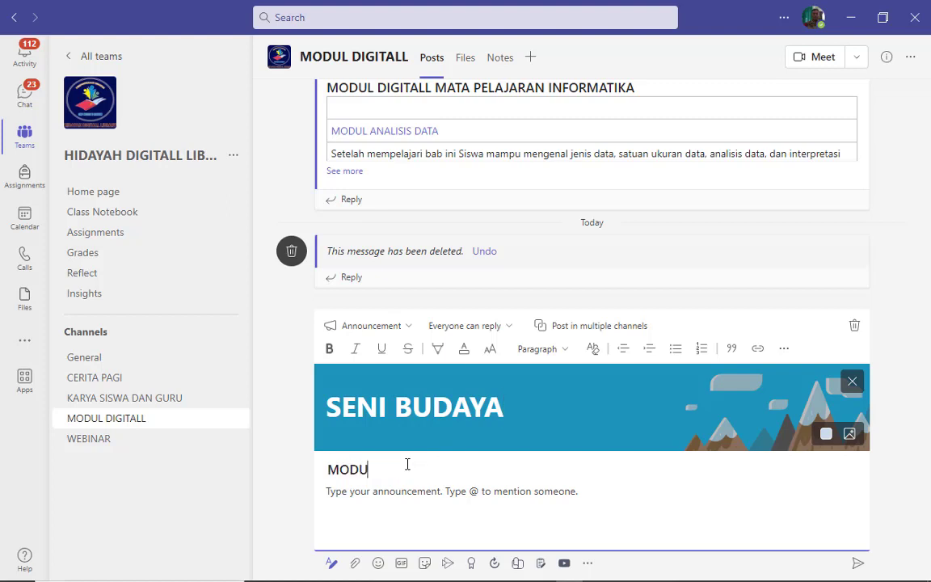
pyautogui.write('L DIGITAL')
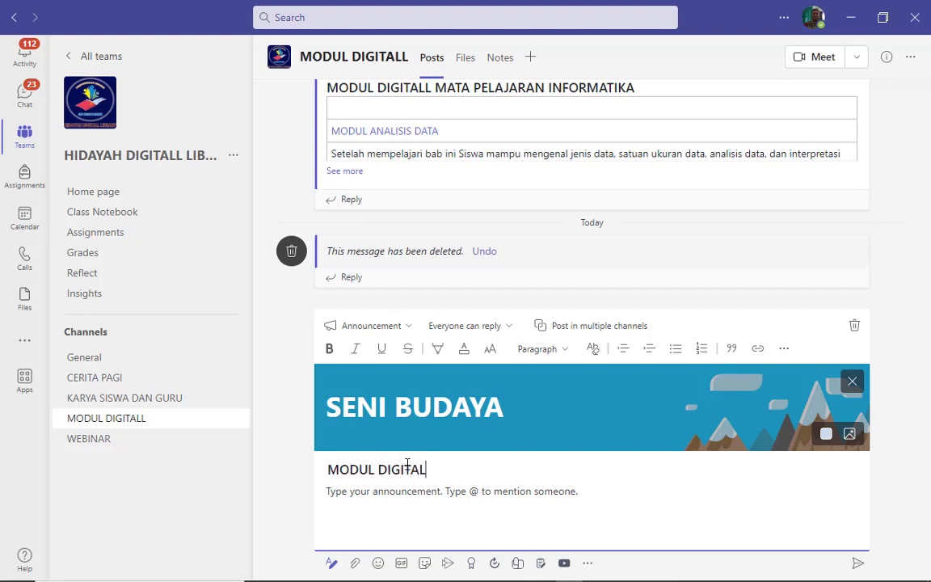
pyautogui.write('L MATERI ')
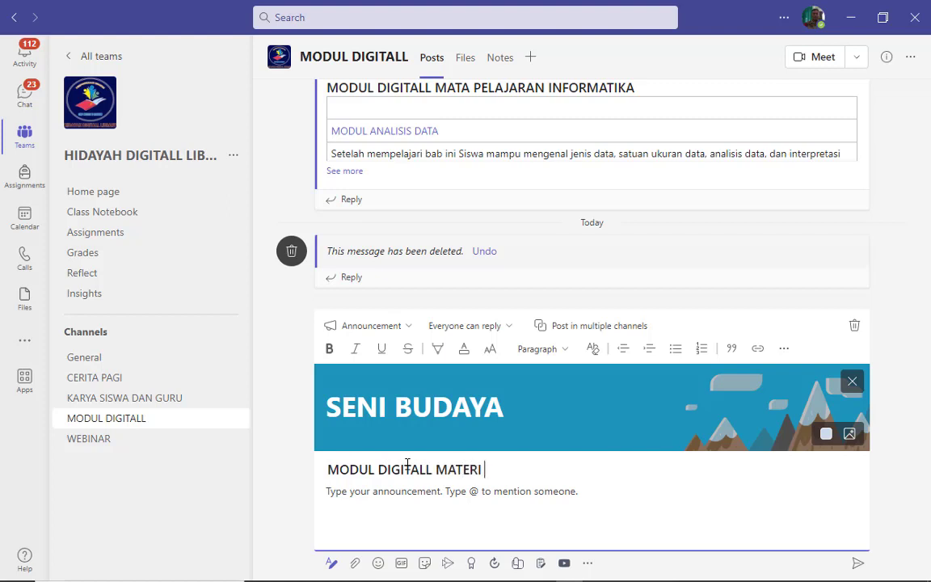
pyautogui.write('SENI TARI ')
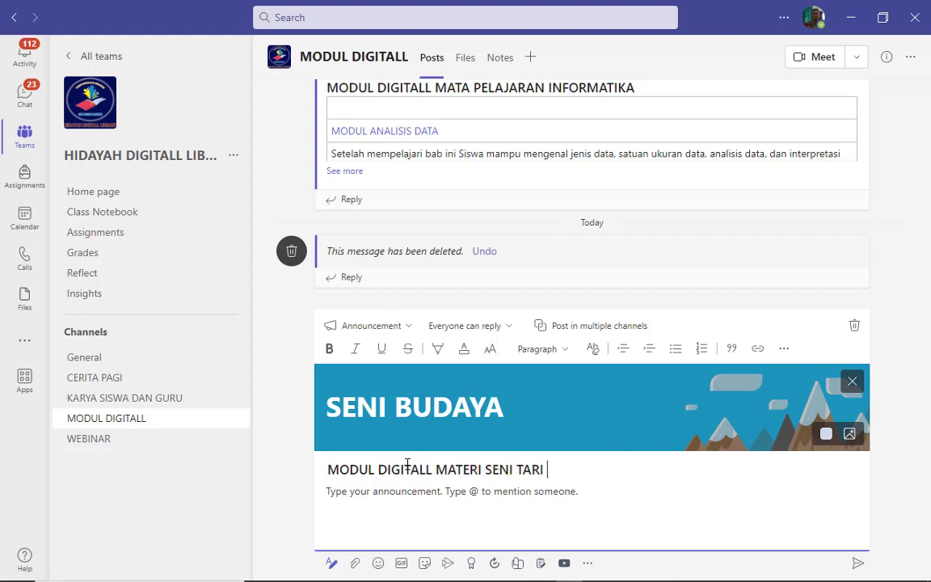
pyautogui.write('TRADISIONA')
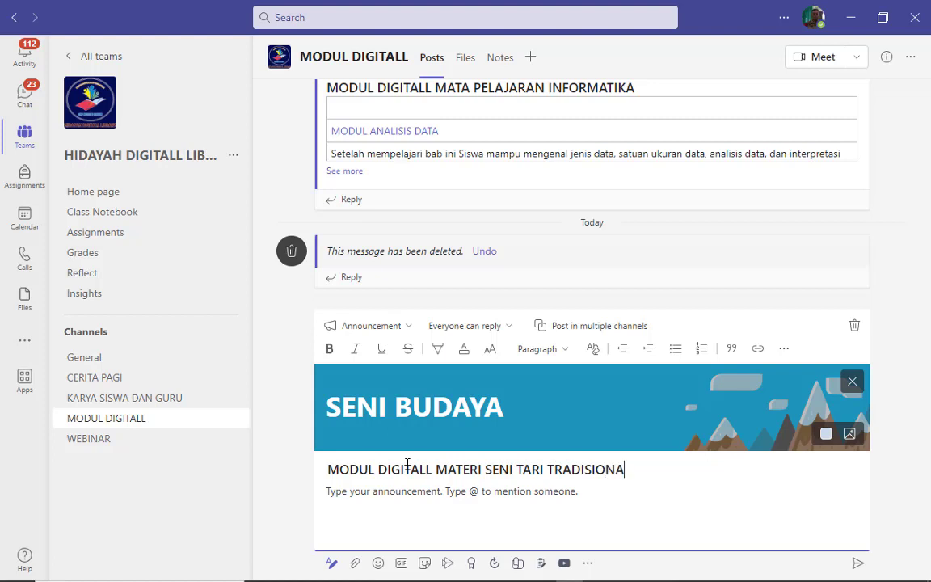
pyautogui.write('L')
# Paste the copied visual link of the Tari Tradisional Sway into the announcement body, post it, and view the published post
pyautogui.hotkey('alt', 'Tab')
pyautogui.hotkey('alt', 'Tab')
pyautogui.hotkey('ctrl', 'v')
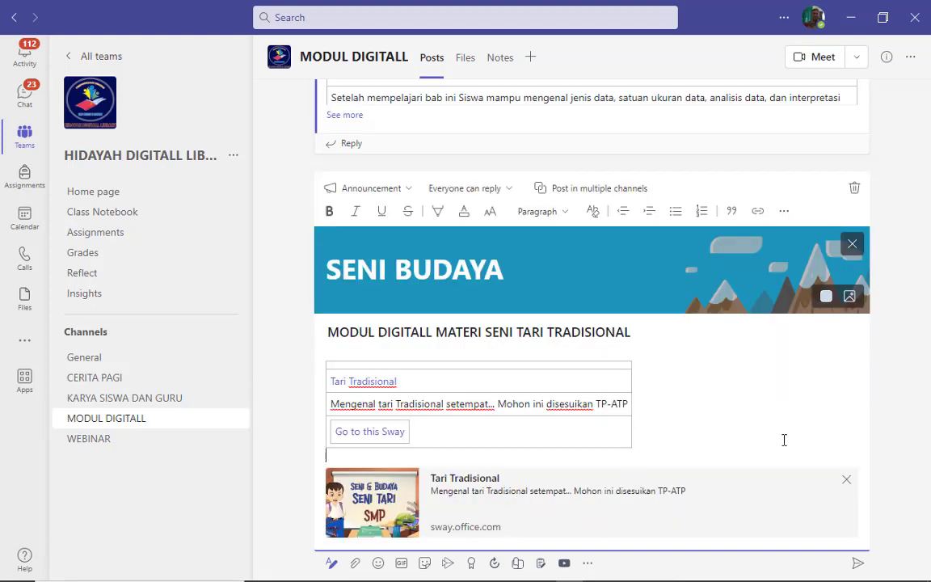
pyautogui.click(858, 564)
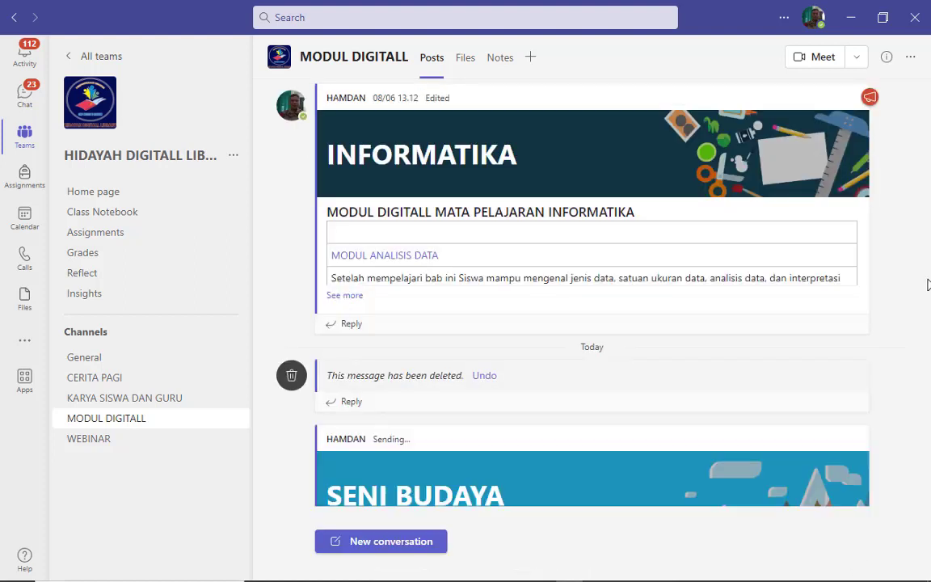
pyautogui.scroll(-4, 919, 284)
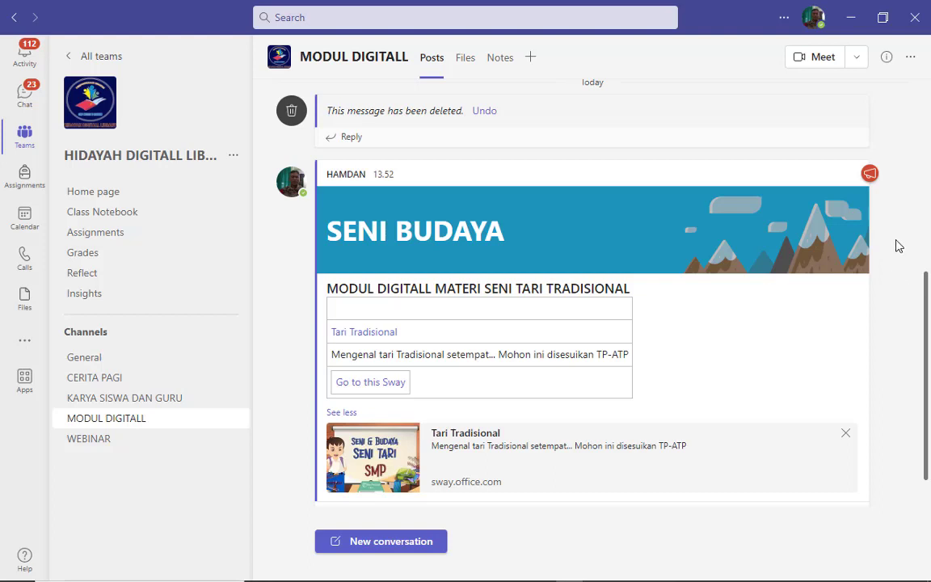
pyautogui.moveTo(926, 295); pyautogui.dragTo(901, 318)
pyautogui.click(901, 317)
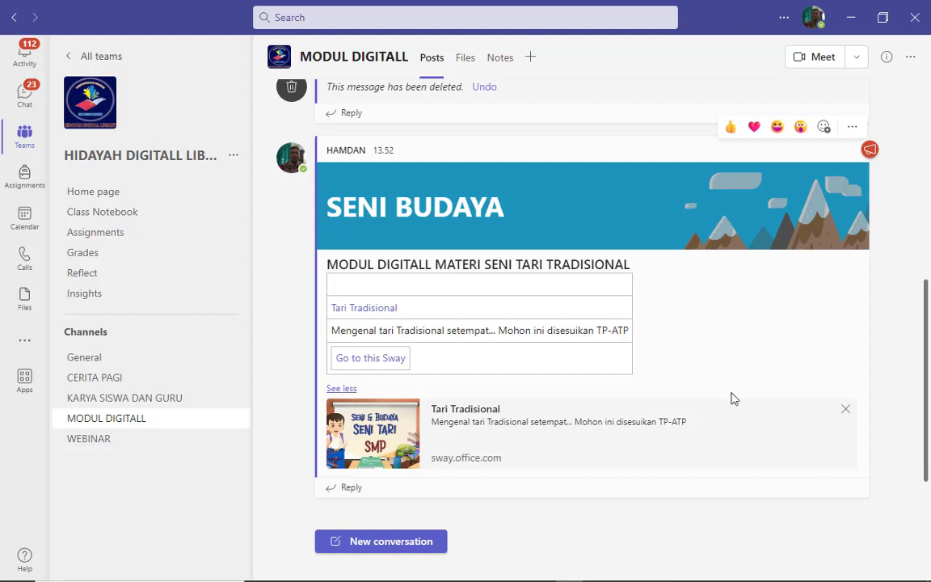
pyautogui.hotkey('alt', 'Tab')
pyautogui.press('Tab')
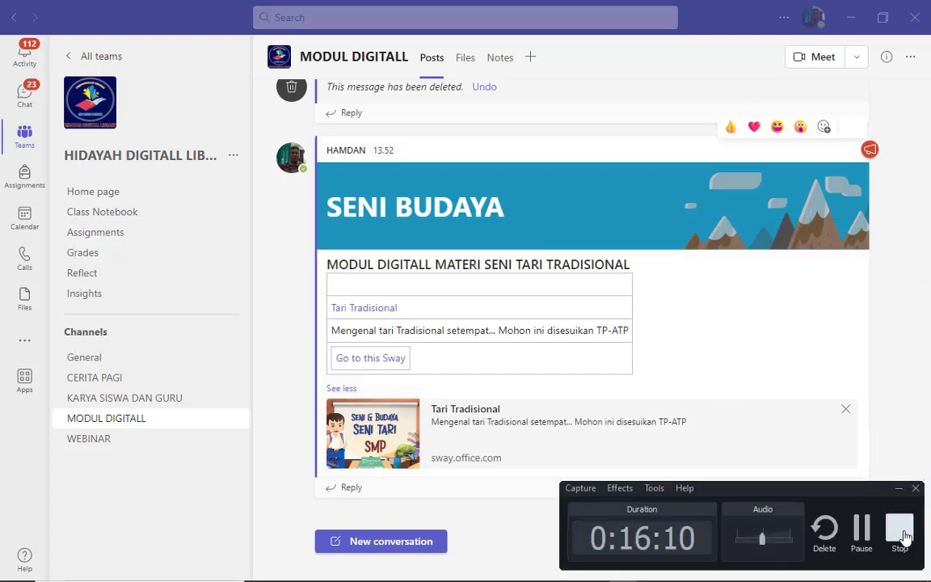
pyautogui.click(900, 529)
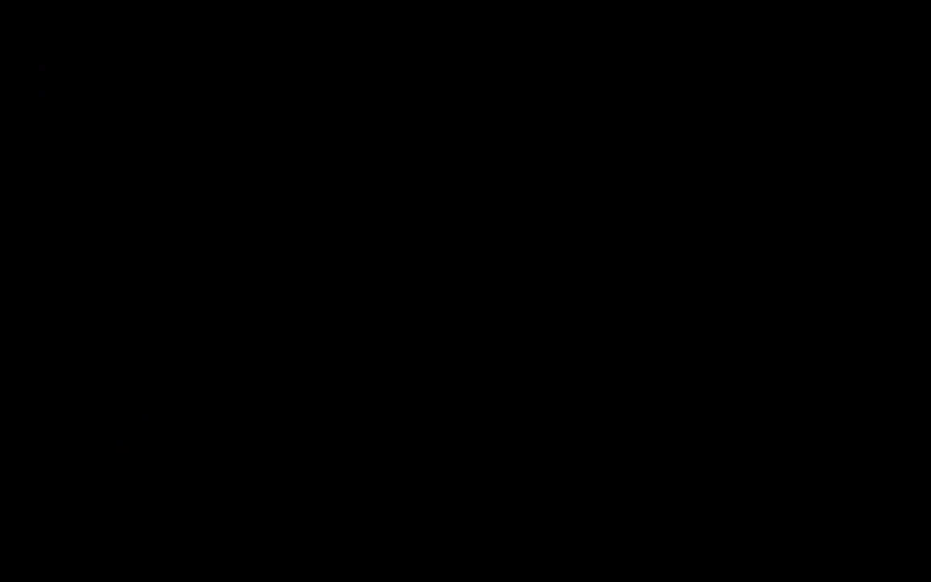